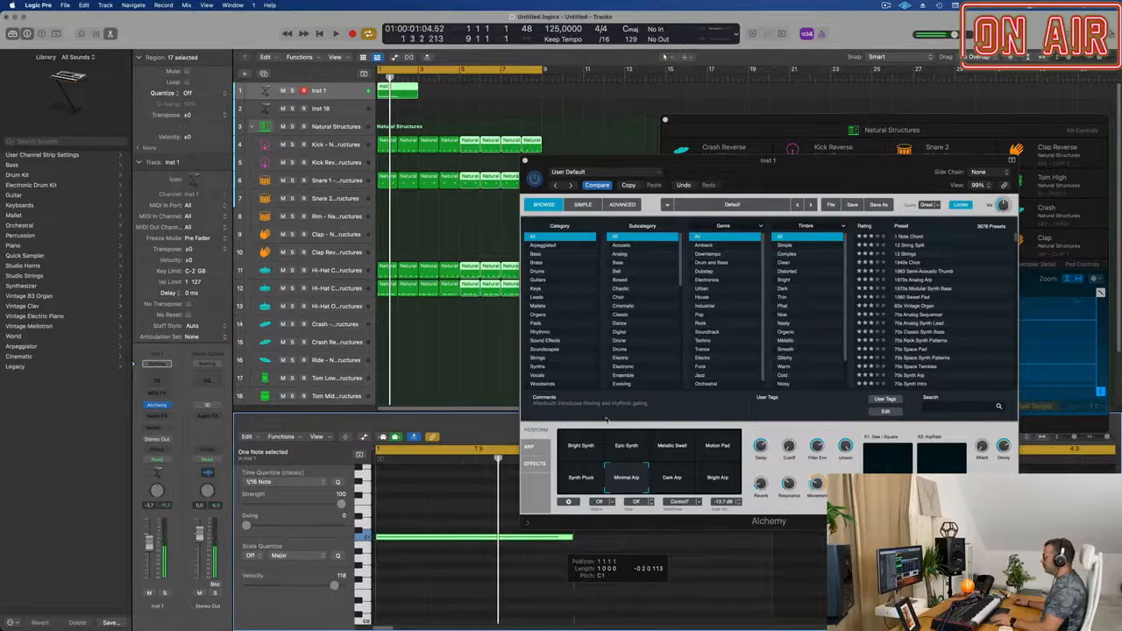
# Split the Inst 1 region at bar 2, delete the remainder, and repeat the one-bar region through the end of bar 8.
pyautogui.keyDown('super'); pyautogui.doubleClick(397, 89); pyautogui.keyUp('super')
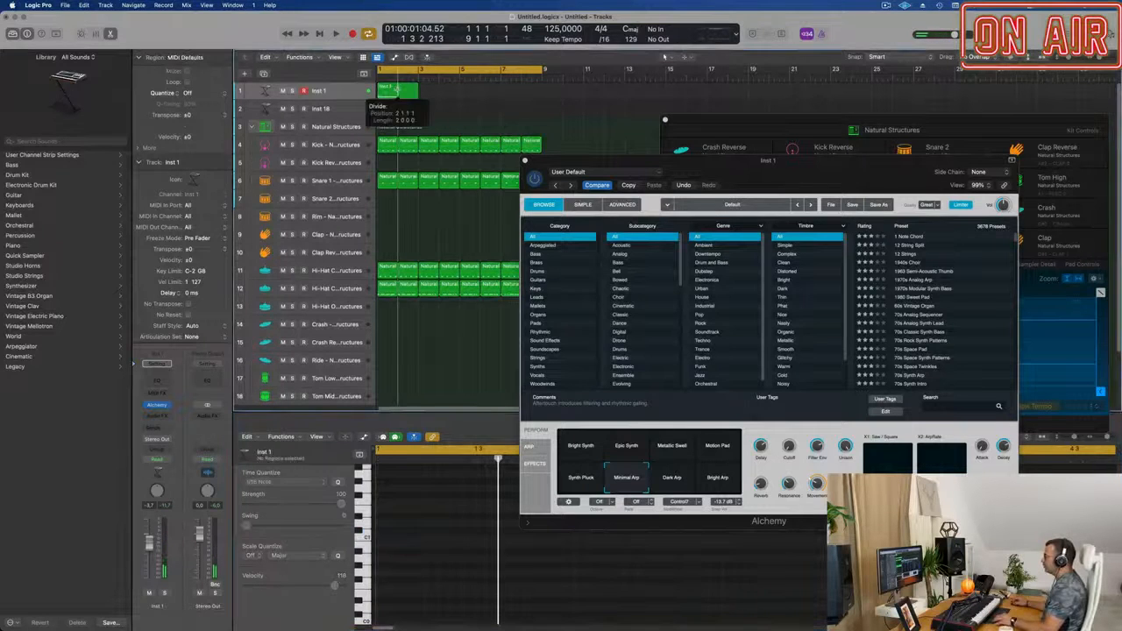
pyautogui.press('Delete')
pyautogui.click(394, 94)
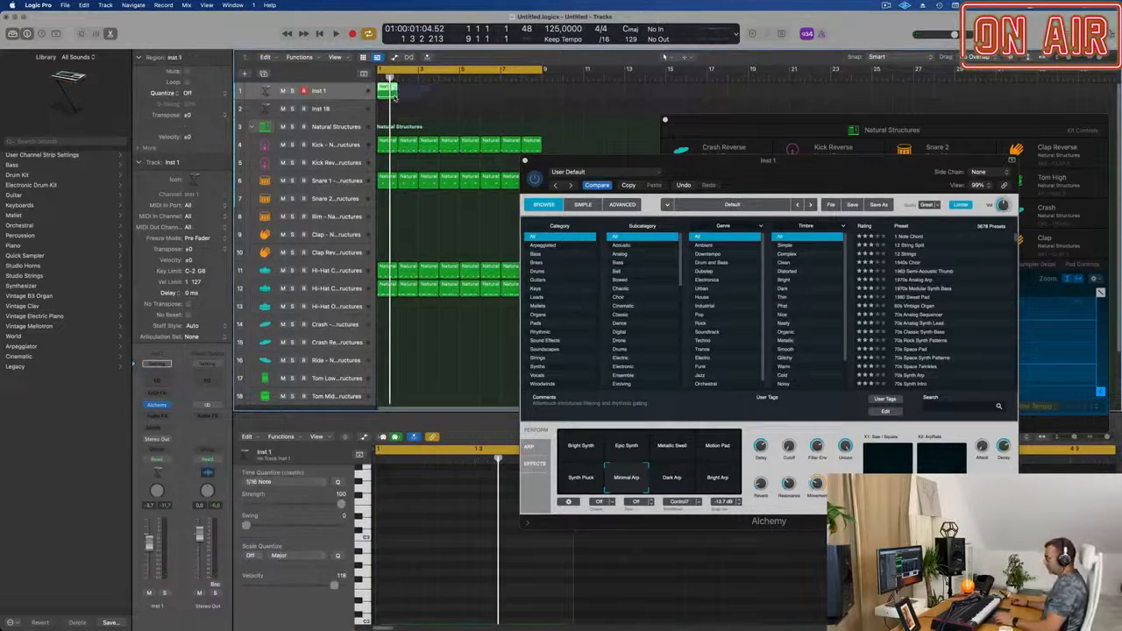
pyautogui.press('super+r')
pyautogui.press('super+r')
pyautogui.press('super+r')
pyautogui.press('super+r')
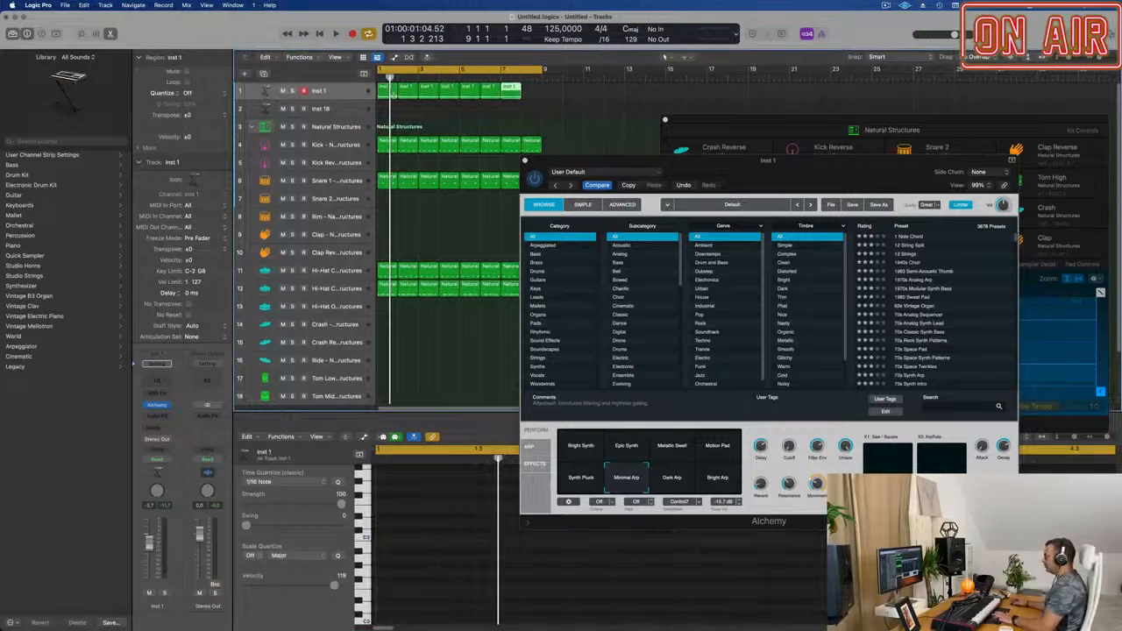
# Play the loop, lower the Inst 1 track volume slightly, and reposition the Alchemy window.
pyautogui.press('space')
pyautogui.moveTo(580, 158); pyautogui.dragTo(464, 138)
pyautogui.moveTo(148, 545); pyautogui.dragTo(148, 553)
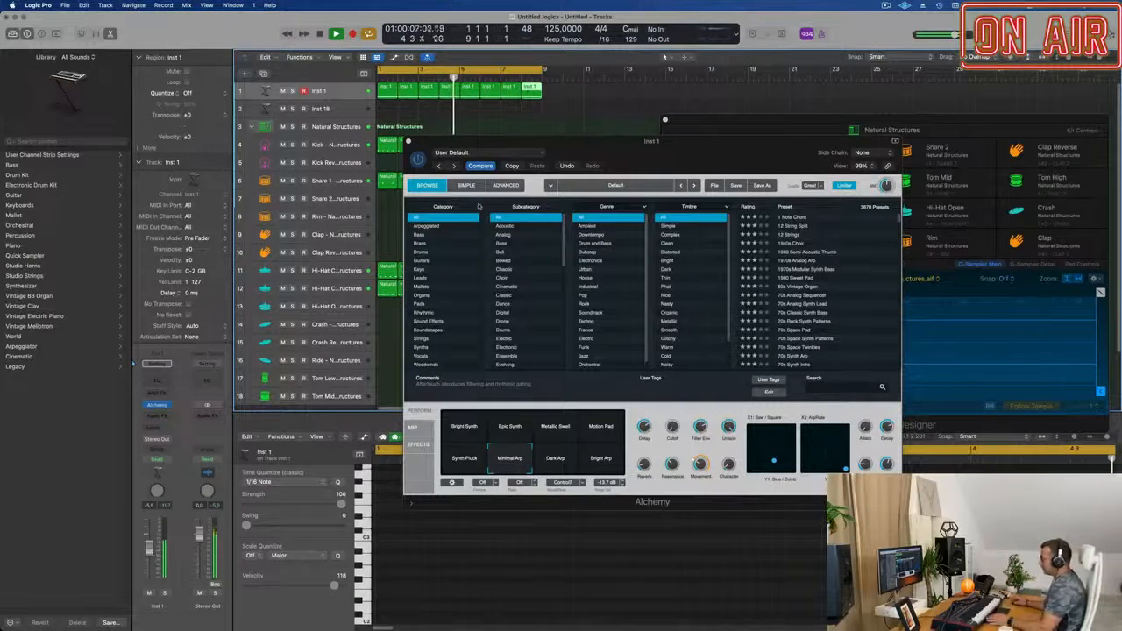
pyautogui.moveTo(656, 143); pyautogui.dragTo(626, 142)
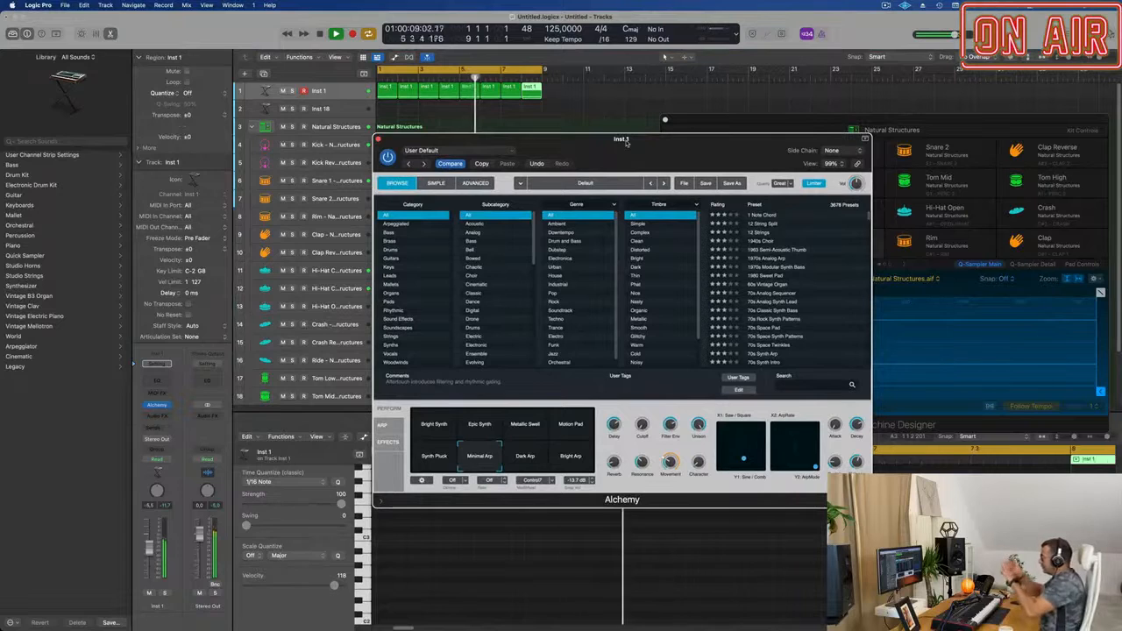
pyautogui.moveTo(627, 142); pyautogui.dragTo(621, 143)
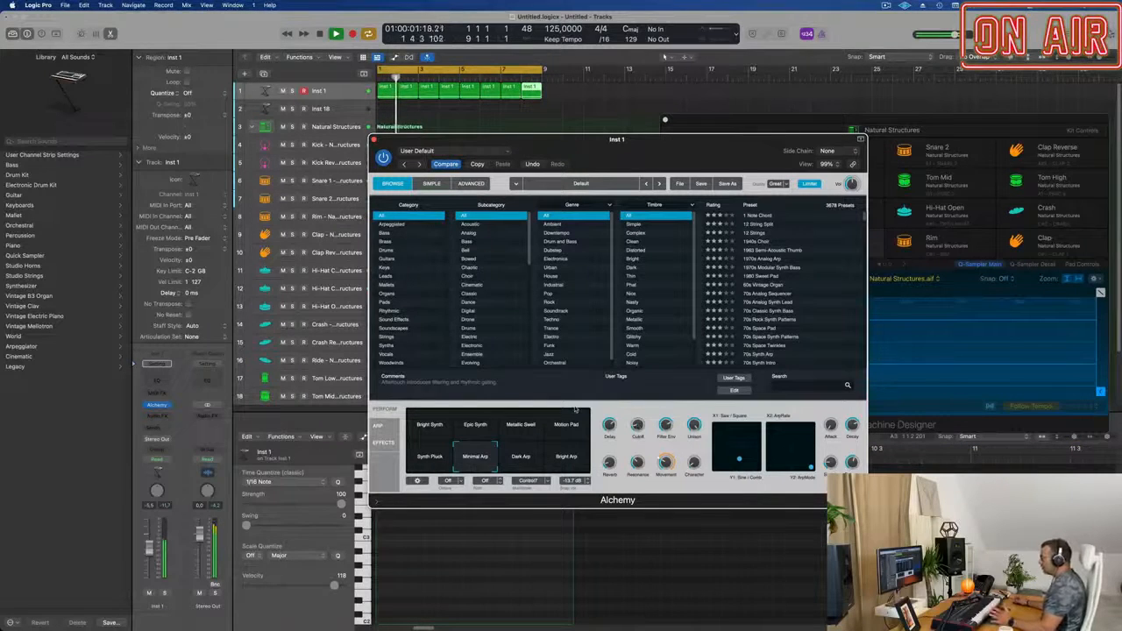
# Show Alchemy's arpeggiator settings and load the Bouncing pattern preset.
pyautogui.click(379, 426)
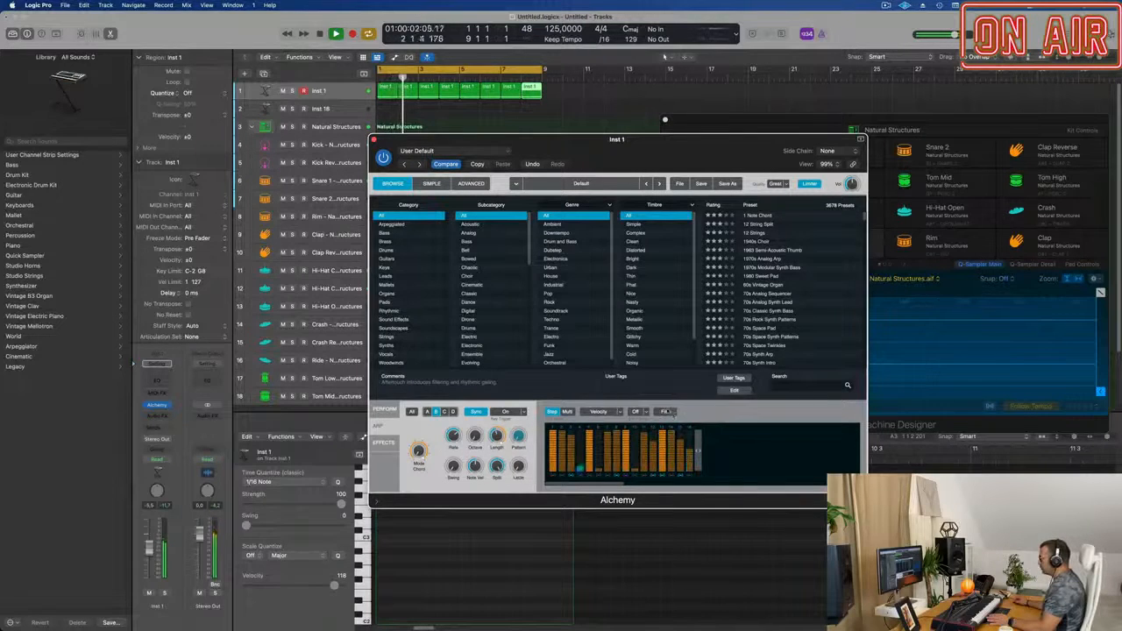
pyautogui.click(670, 412)
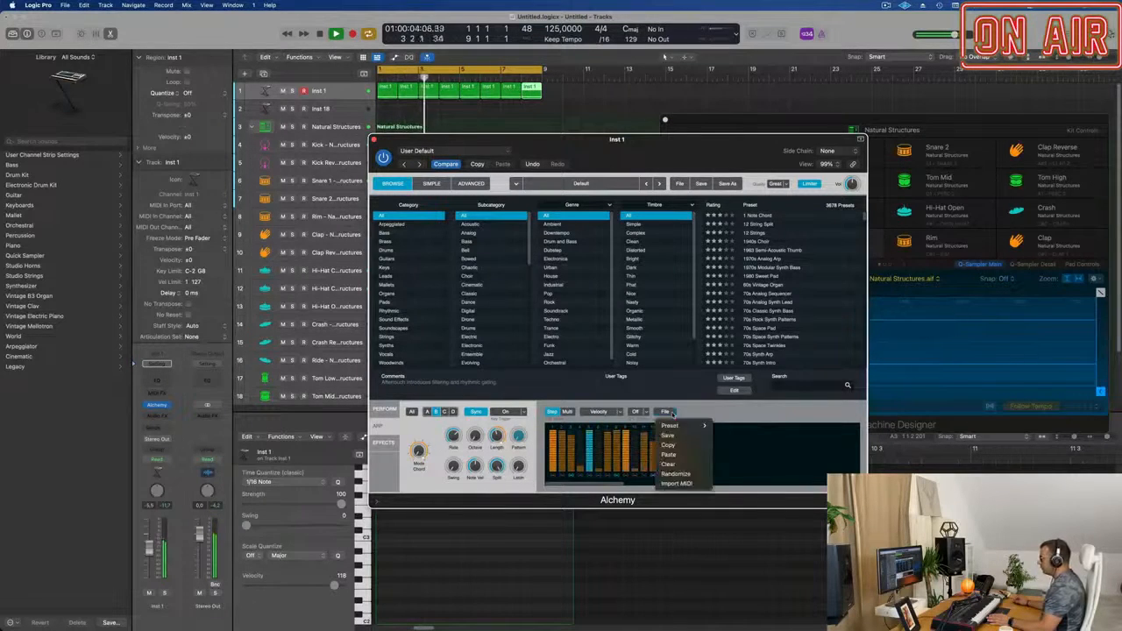
pyautogui.moveTo(675, 426)
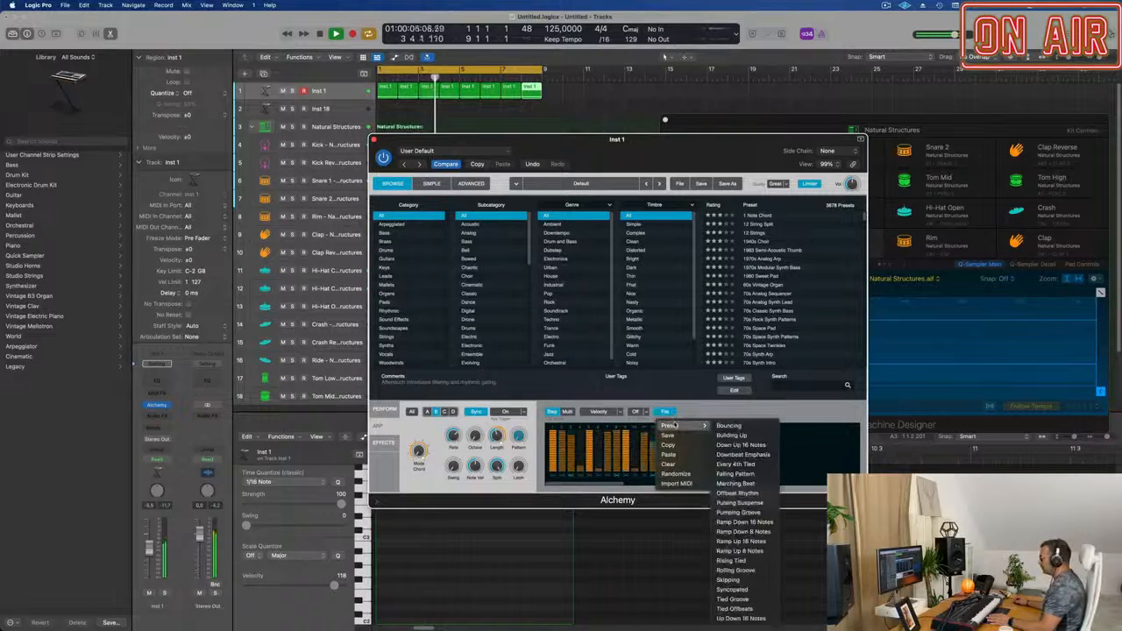
pyautogui.click(728, 426)
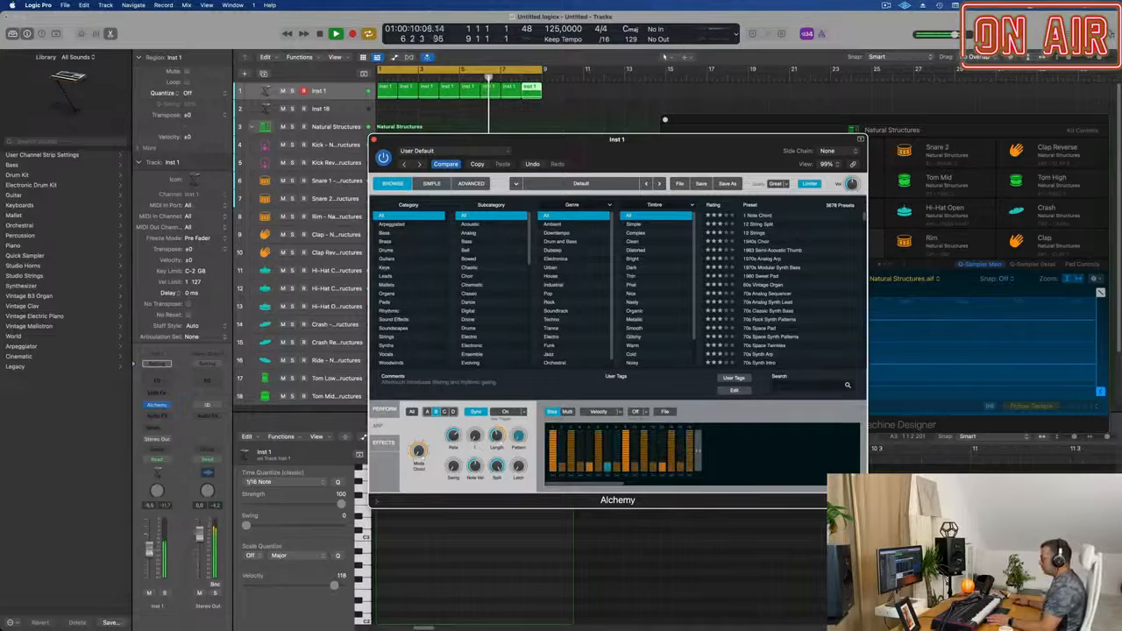
# Load the Down Up 16 Notes pattern preset in Alchemy's arpeggiator.
pyautogui.click(664, 119)
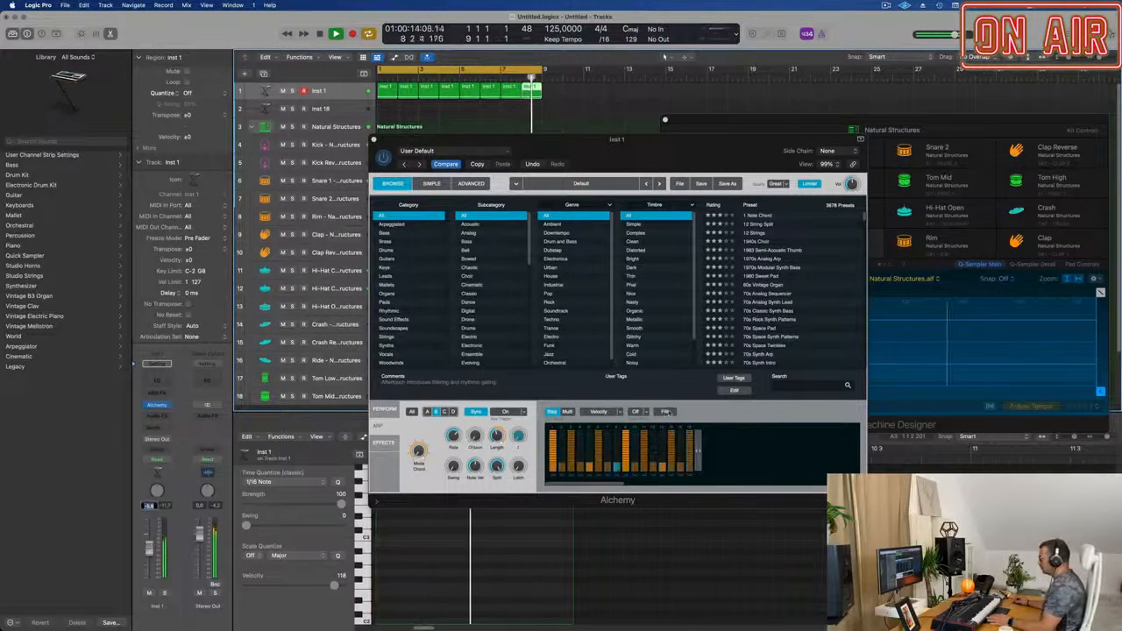
pyautogui.click(664, 412)
pyautogui.moveTo(671, 425)
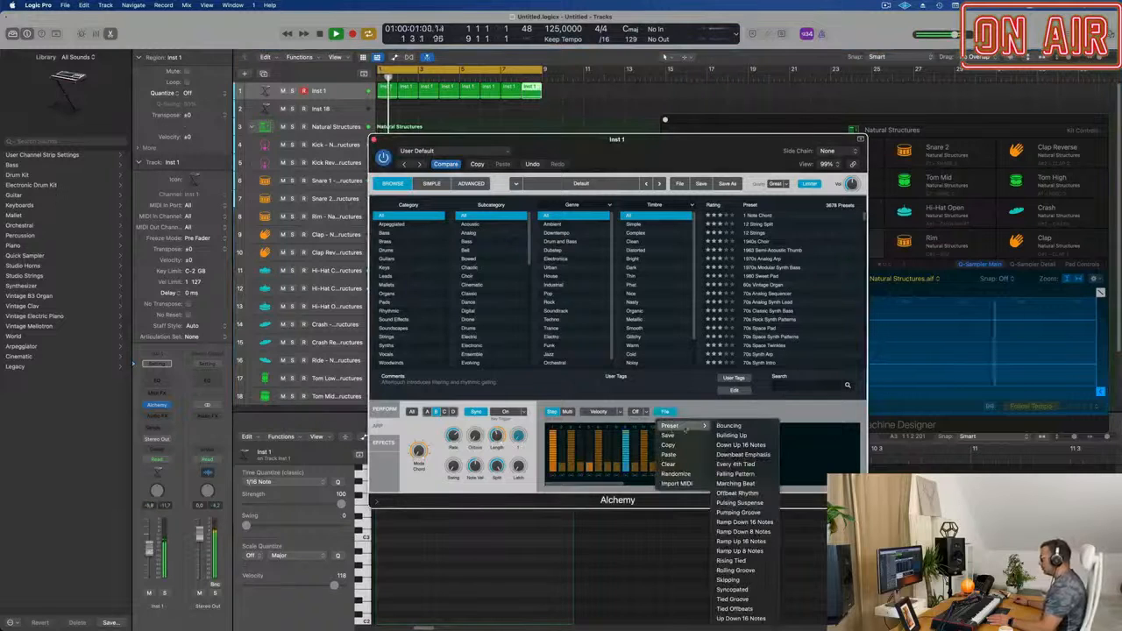
pyautogui.click(728, 445)
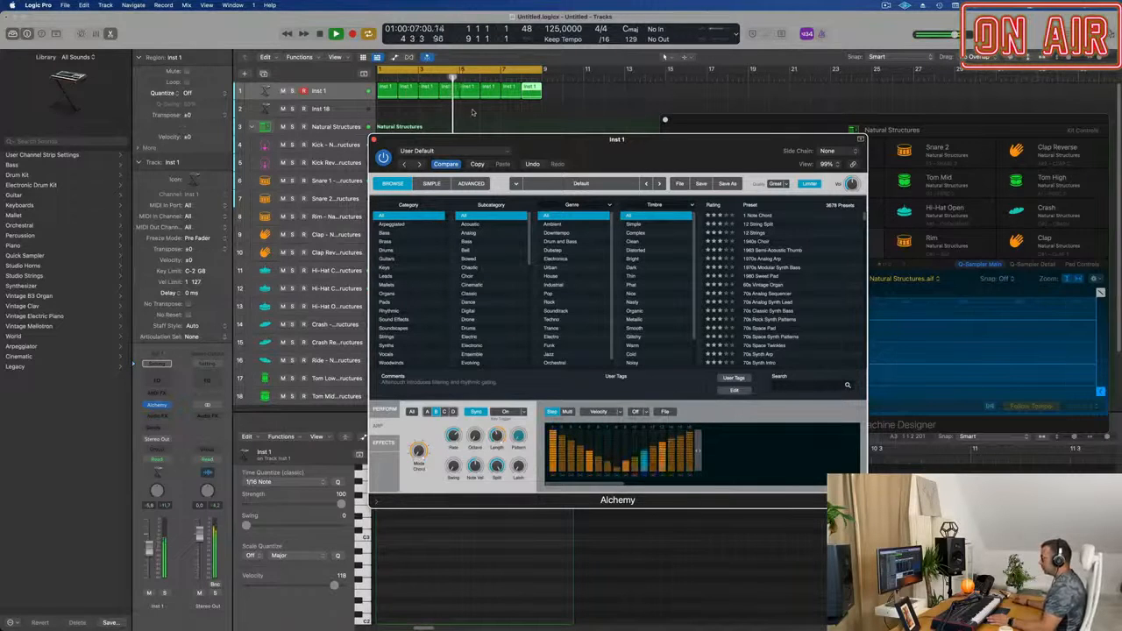
# Load the Every 4th Tied pattern preset in Alchemy's arpeggiator on the Inst 1 track.
pyautogui.click(156, 405)
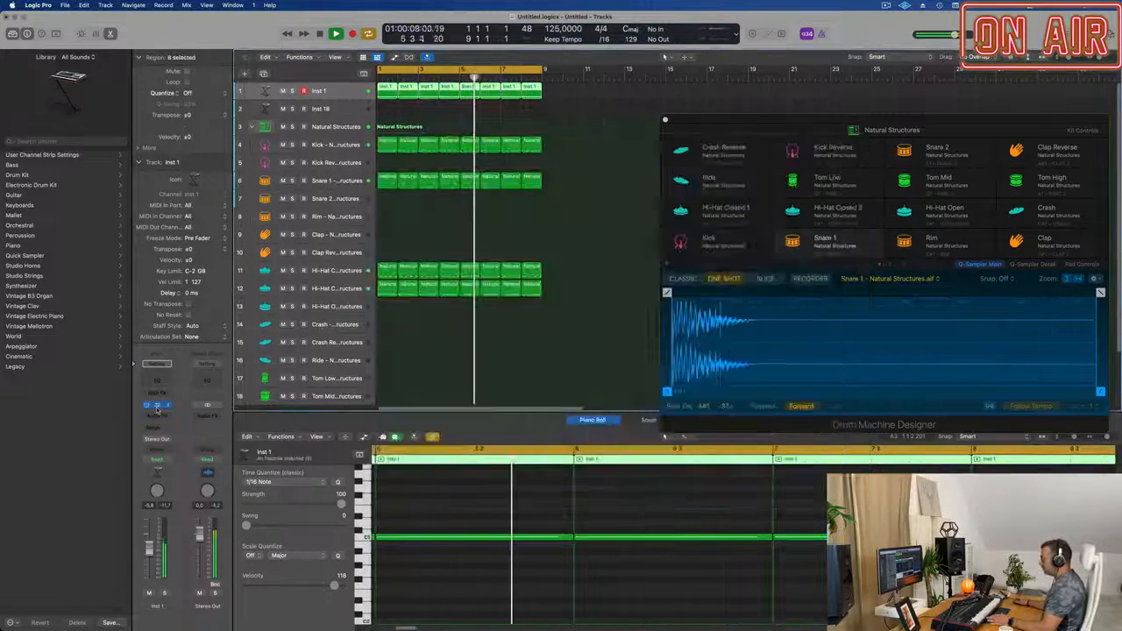
pyautogui.click(156, 405)
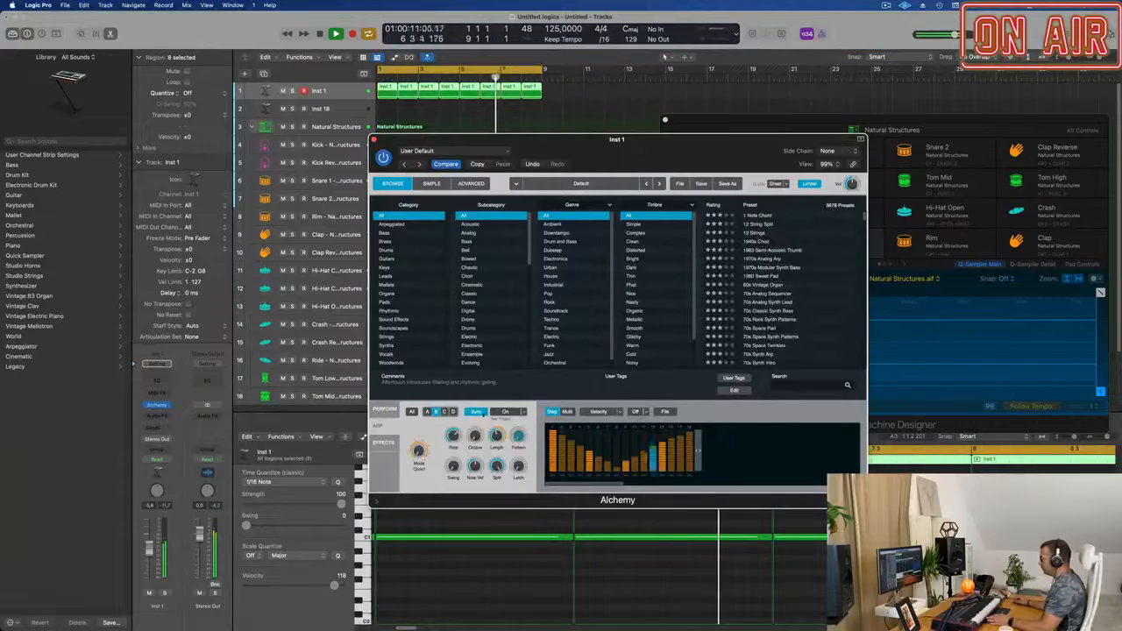
pyautogui.click(665, 412)
pyautogui.moveTo(693, 425)
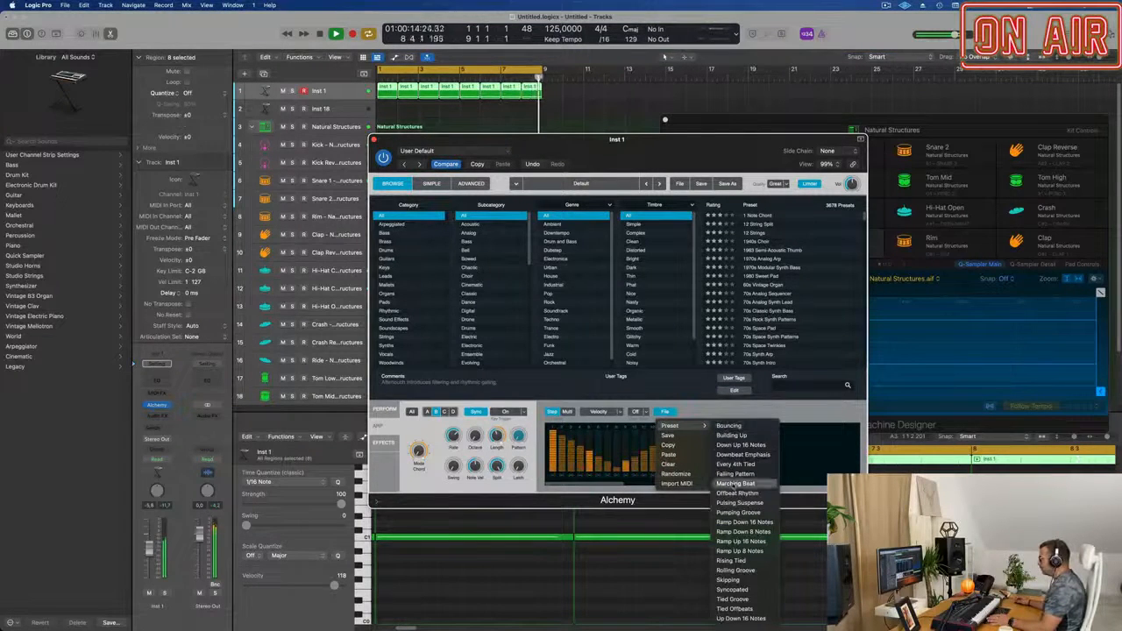
pyautogui.click(737, 464)
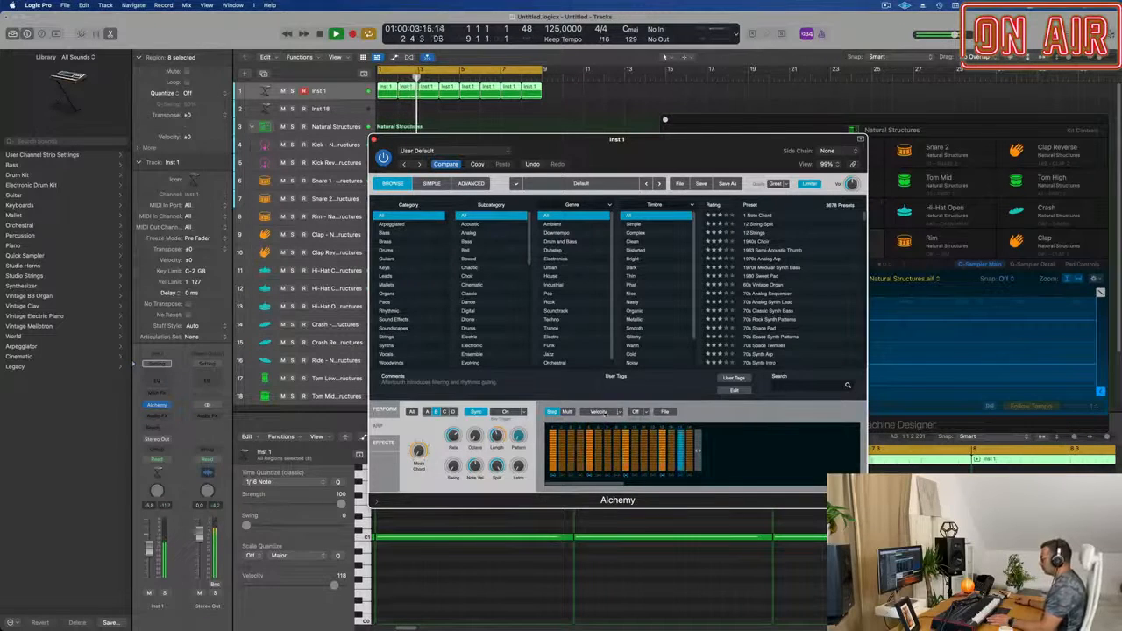
pyautogui.click(605, 412)
pyautogui.click(684, 416)
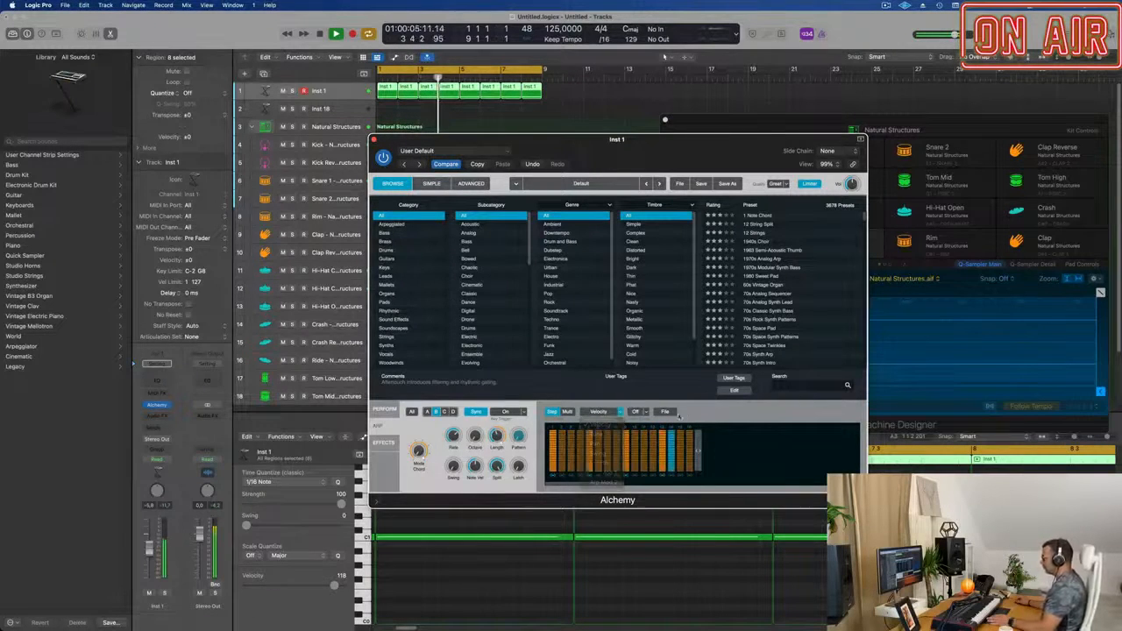
pyautogui.click(665, 411)
pyautogui.moveTo(670, 426)
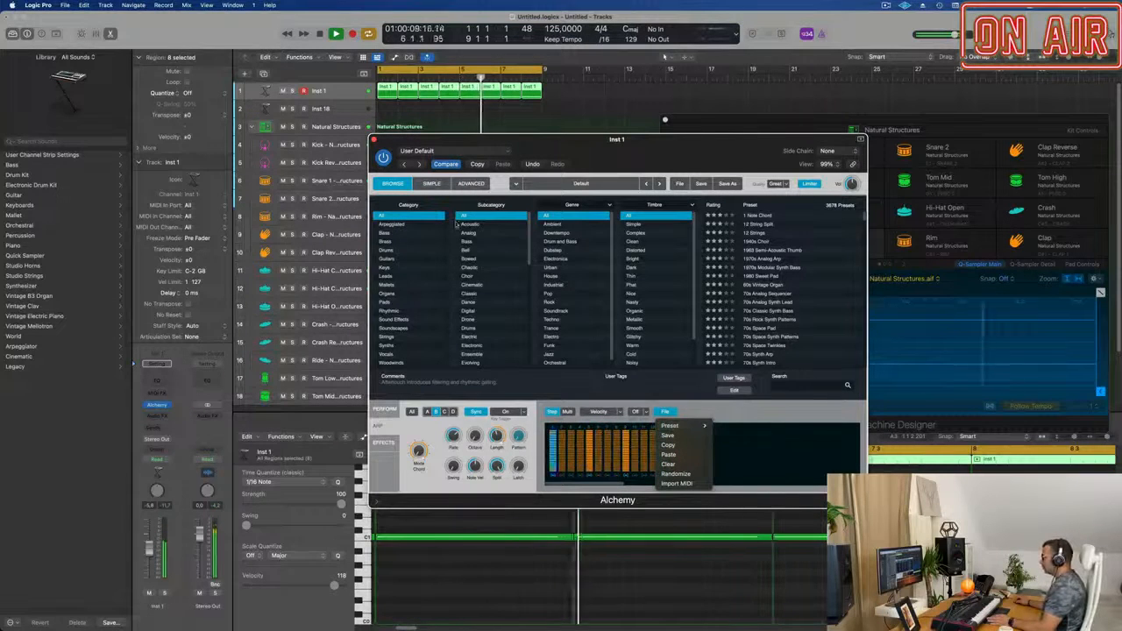
pyautogui.click(445, 165)
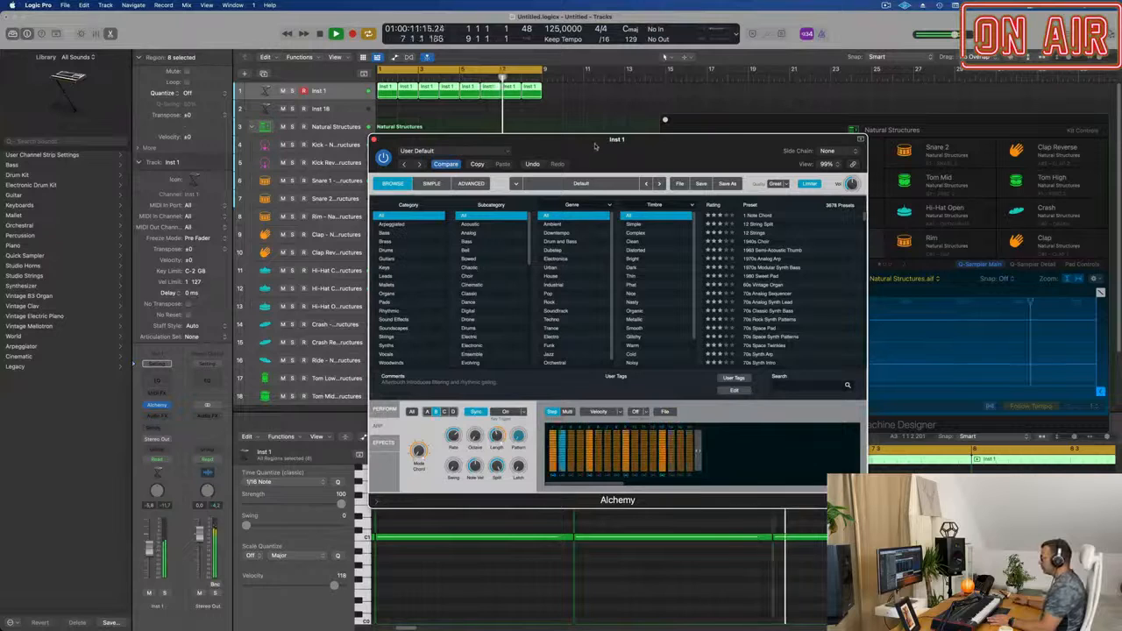
# Display the arpeggiator's Pan steps and pan steps 2, 4, 6 and 8 alternately in opposite directions.
pyautogui.moveTo(595, 141); pyautogui.dragTo(519, 137)
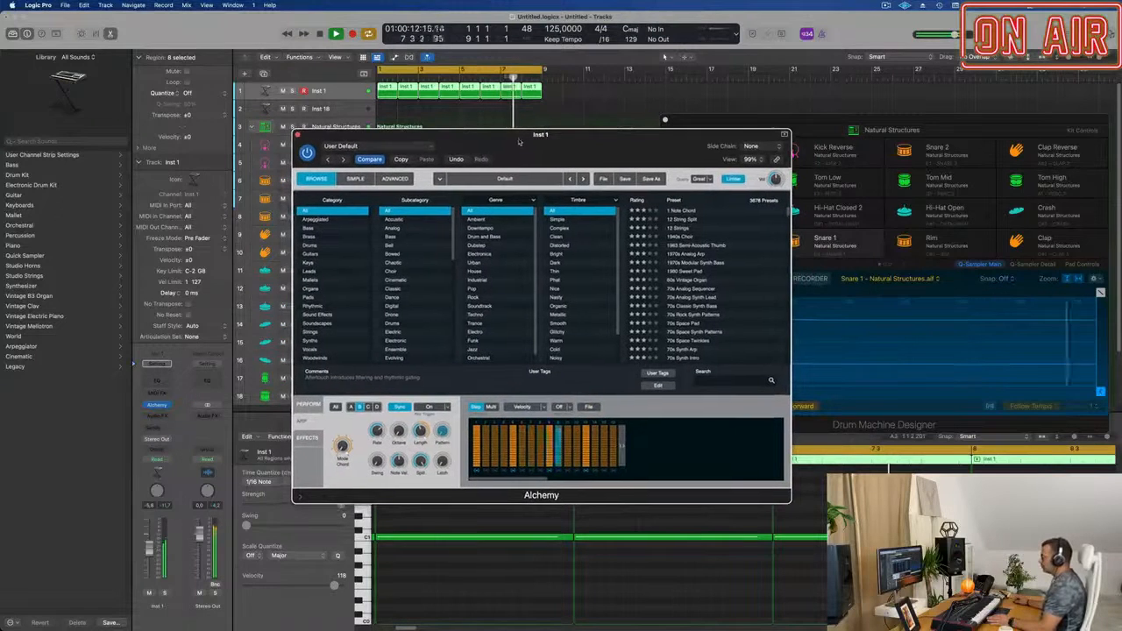
pyautogui.click(543, 408)
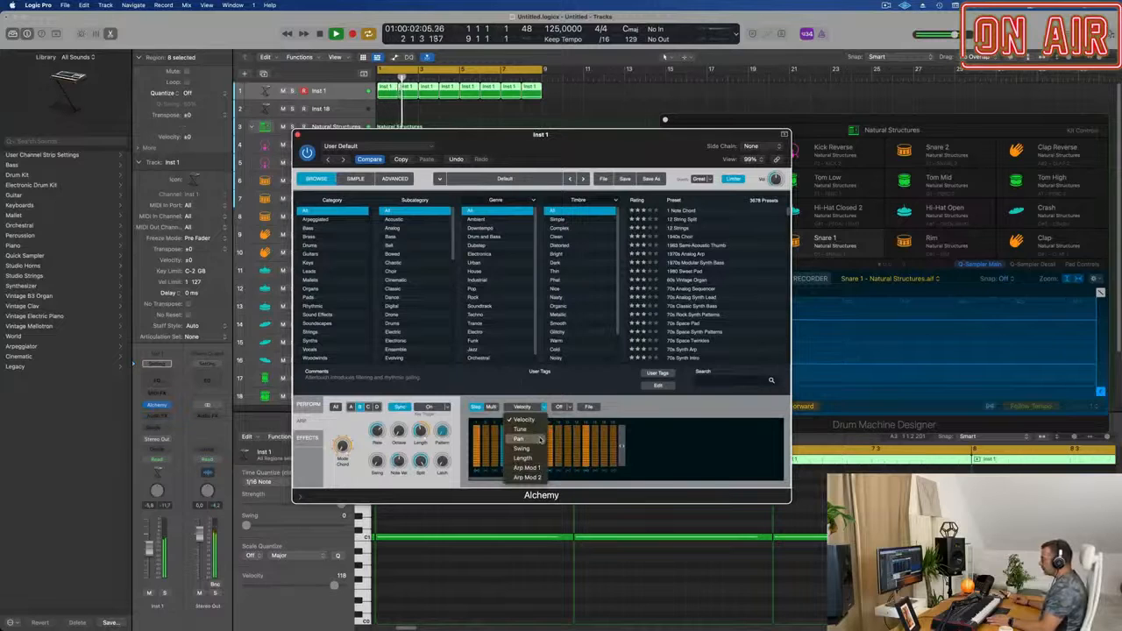
pyautogui.click(521, 439)
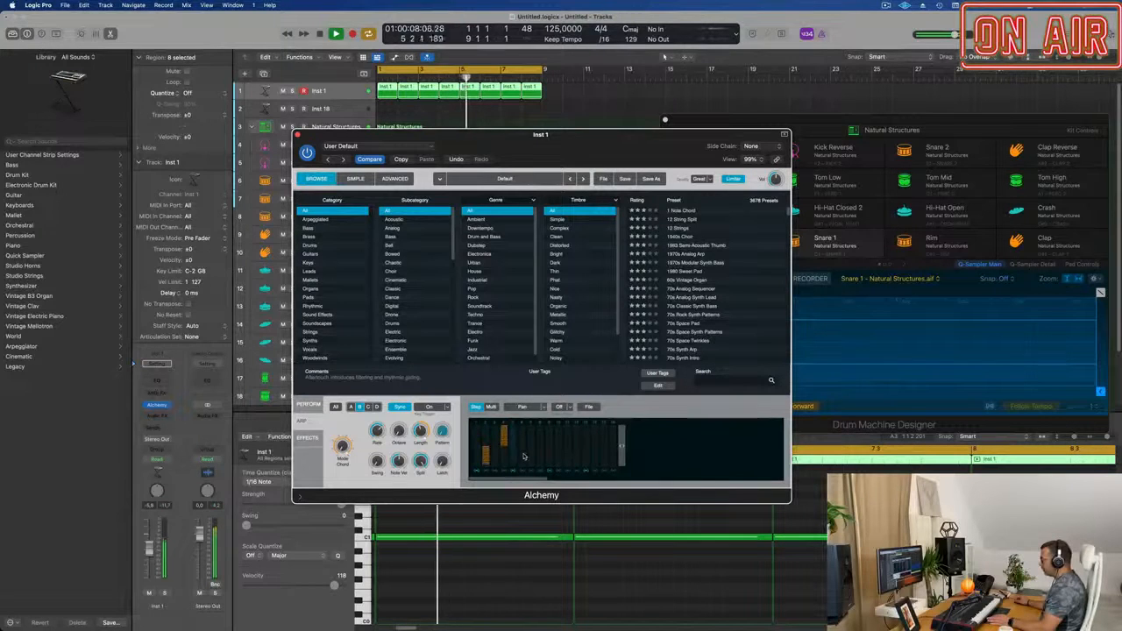
pyautogui.click(522, 444)
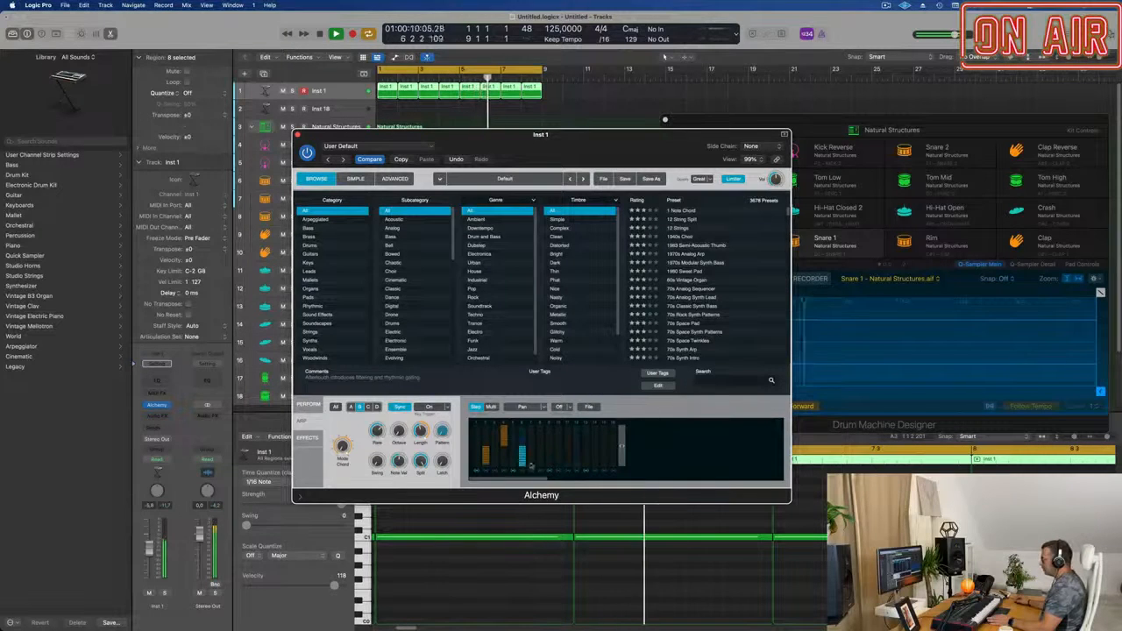
pyautogui.moveTo(542, 444); pyautogui.dragTo(541, 424)
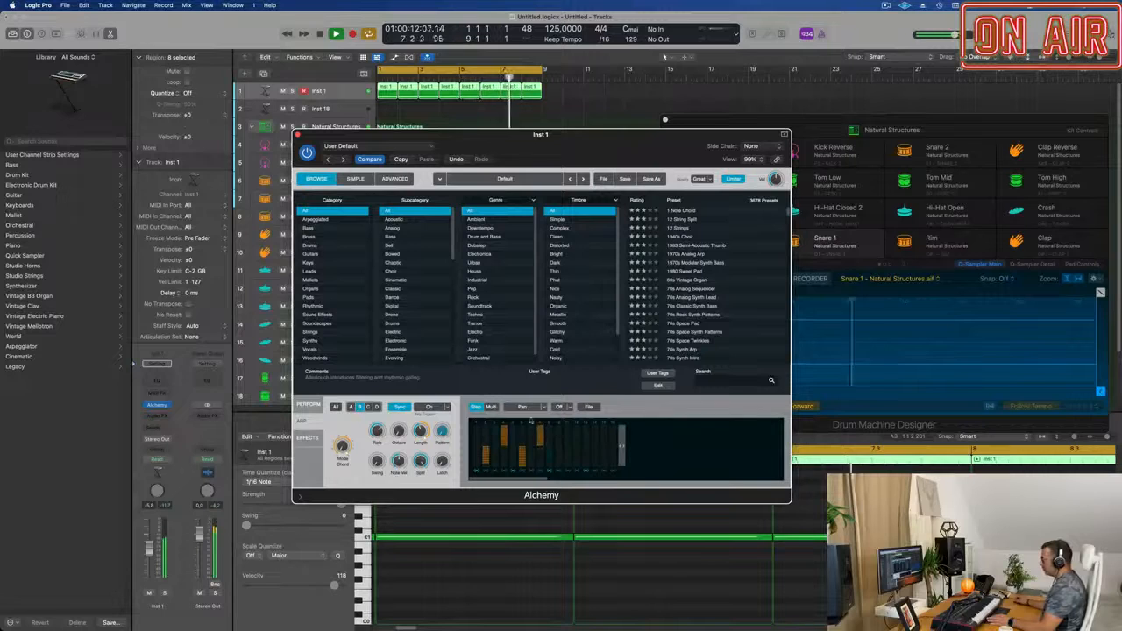
# Set the arpeggiator's step value snap to 1/4 and return to Alchemy's performance controls.
pyautogui.click(569, 408)
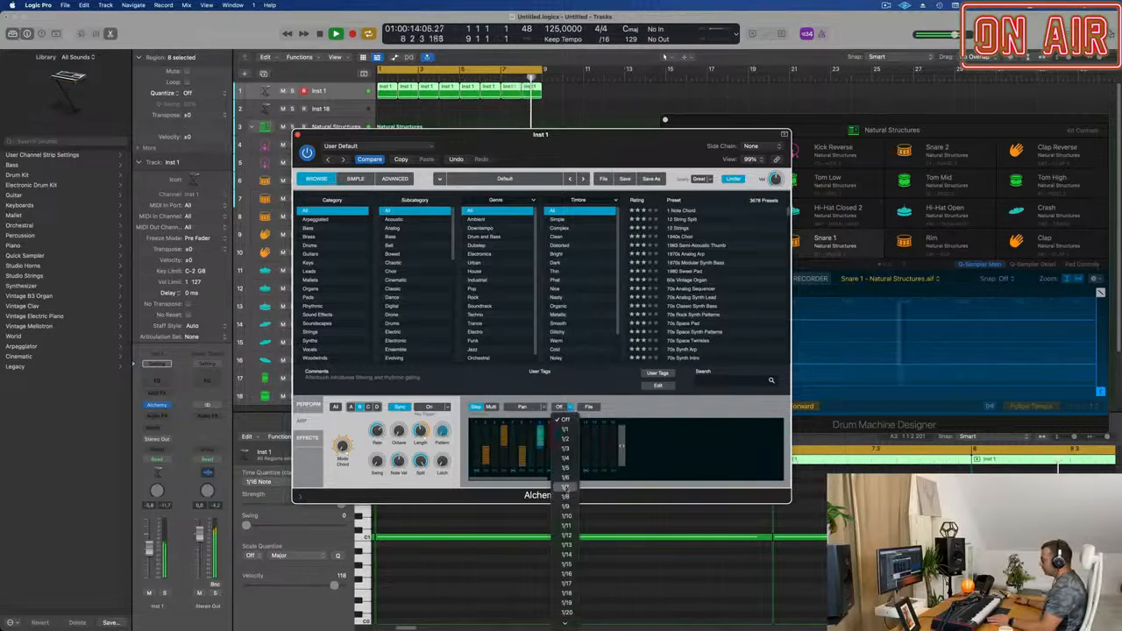
pyautogui.click(565, 457)
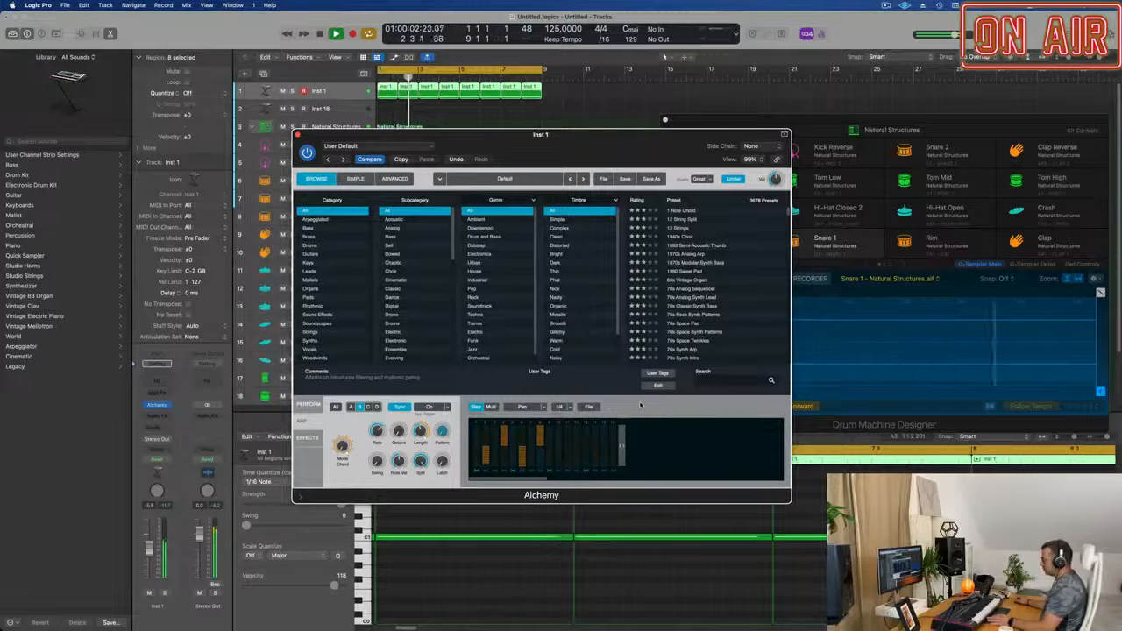
pyautogui.click(492, 407)
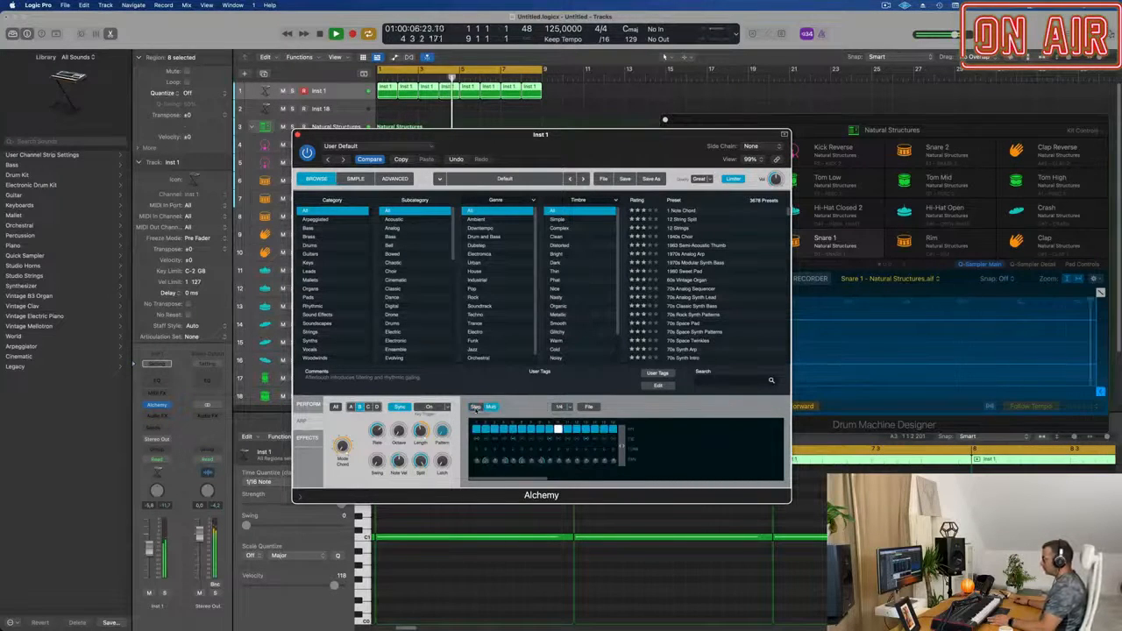
pyautogui.click(475, 408)
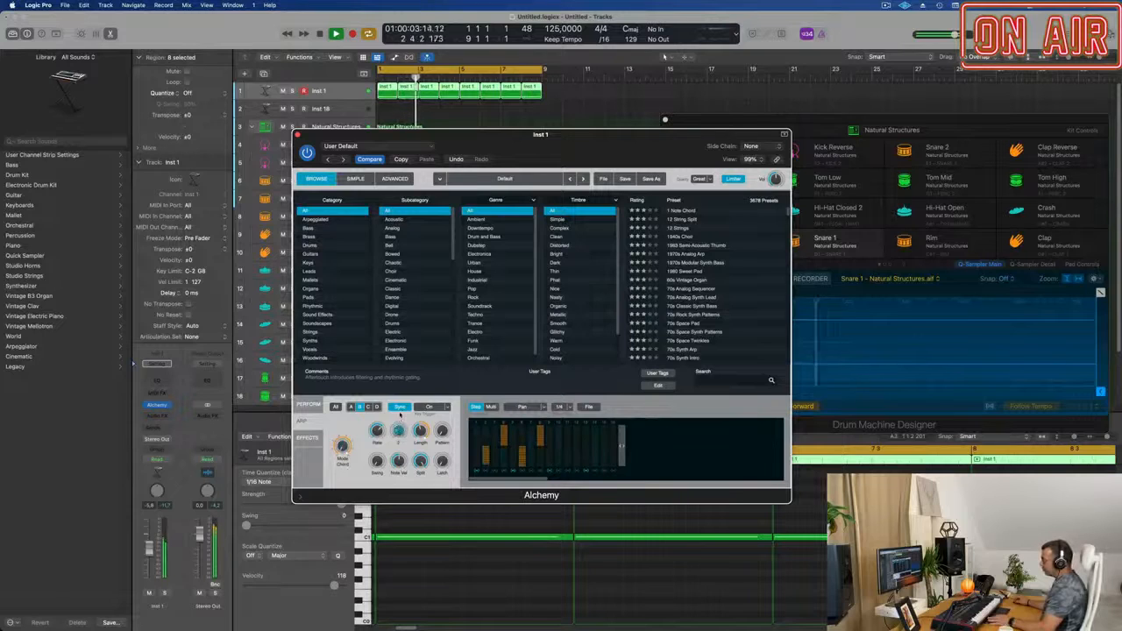
pyautogui.click(308, 405)
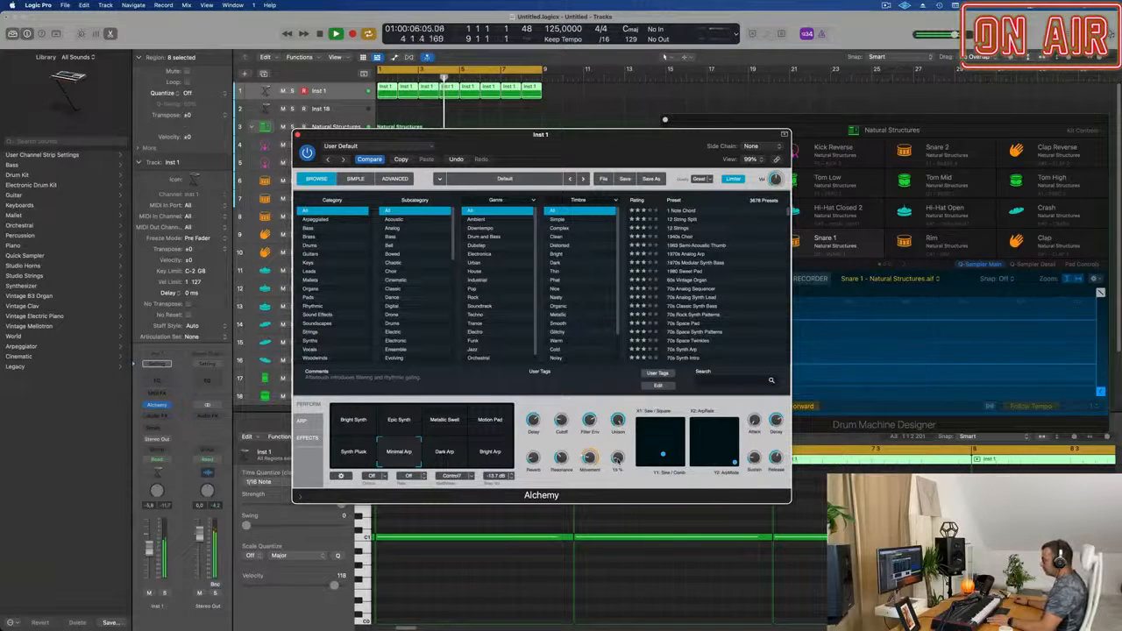
# Move the Alchemy window off the track list and insert a Compressor on the Inst 1 track.
pyautogui.moveTo(541, 134); pyautogui.dragTo(755, 106)
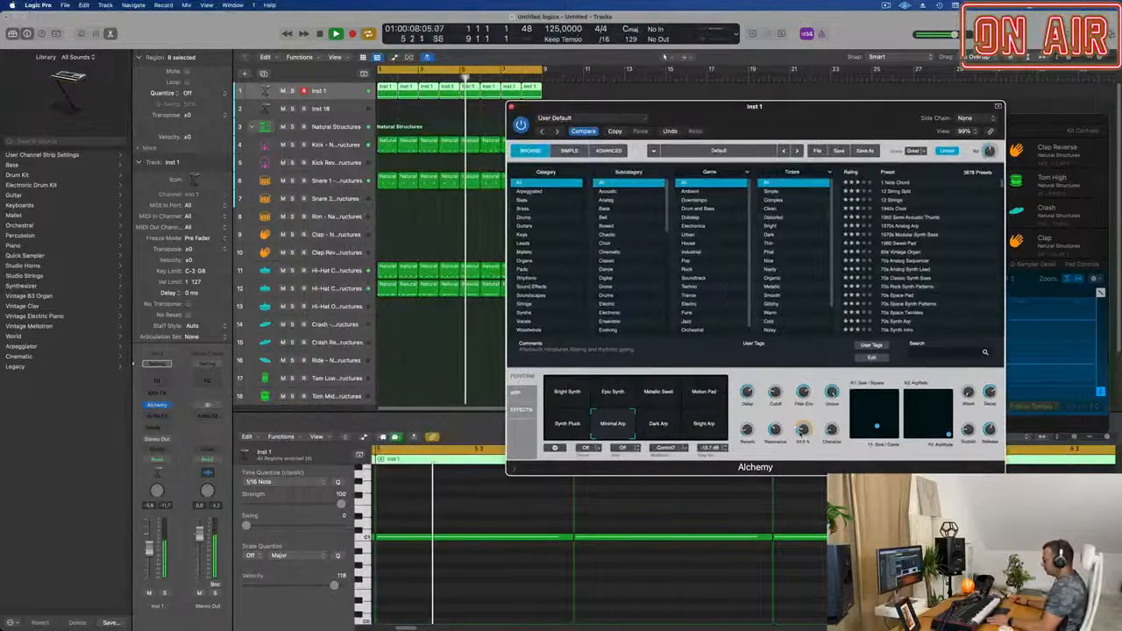
pyautogui.click(160, 417)
pyautogui.moveTo(180, 451)
pyautogui.click(226, 452)
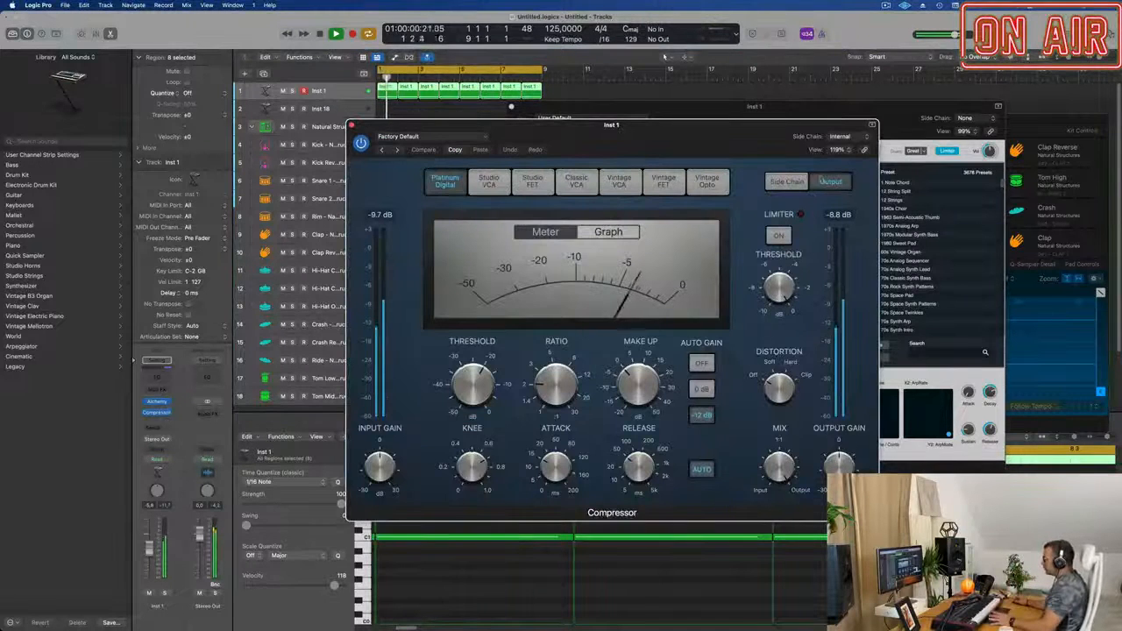
# Set the Compressor's side chain source to Bus 1 and move its window clear of the track regions.
pyautogui.click(848, 137)
pyautogui.moveTo(848, 164)
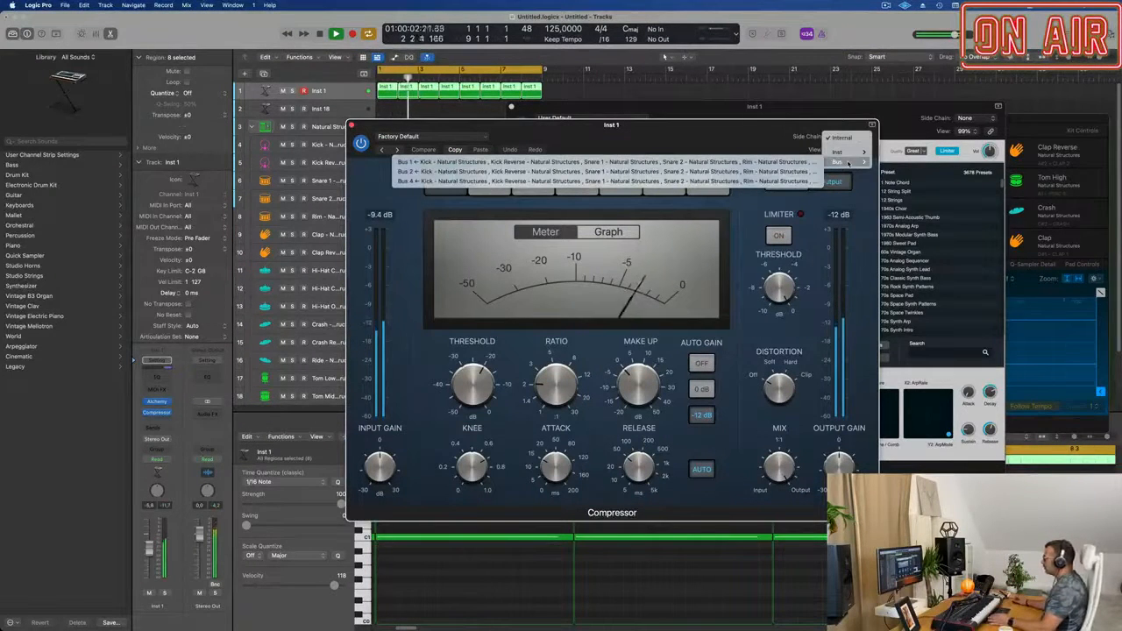
pyautogui.click(757, 162)
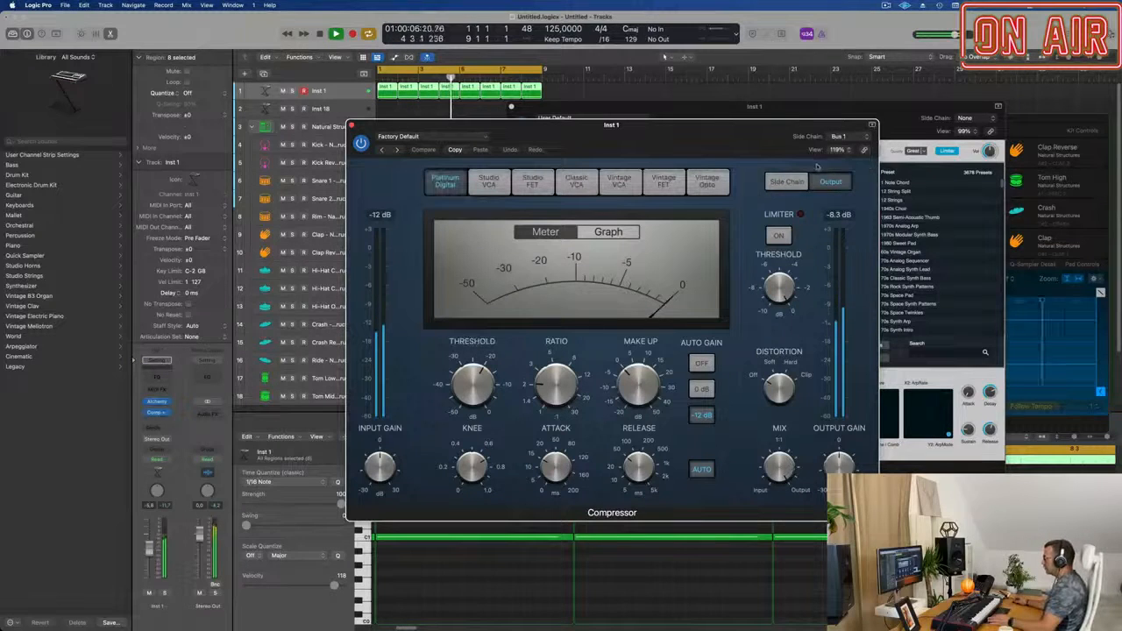
pyautogui.moveTo(648, 140); pyautogui.dragTo(700, 182)
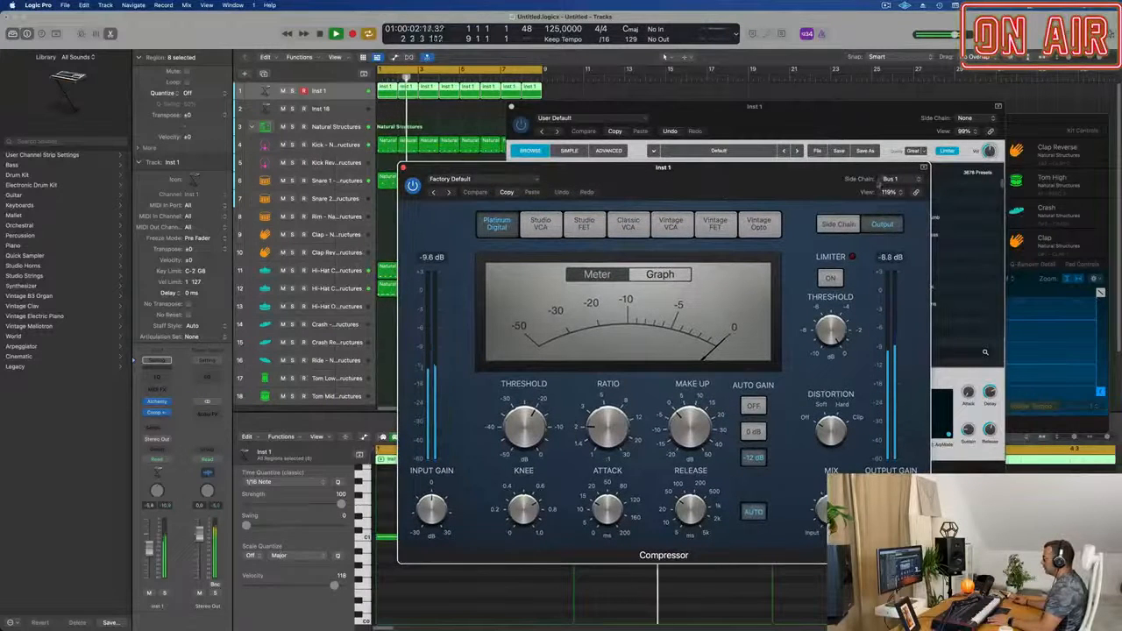
# Try a Compressor threshold of -18 dB, then remove the Compressor from Inst 1 and restart playback.
pyautogui.moveTo(525, 427); pyautogui.dragTo(534, 445)
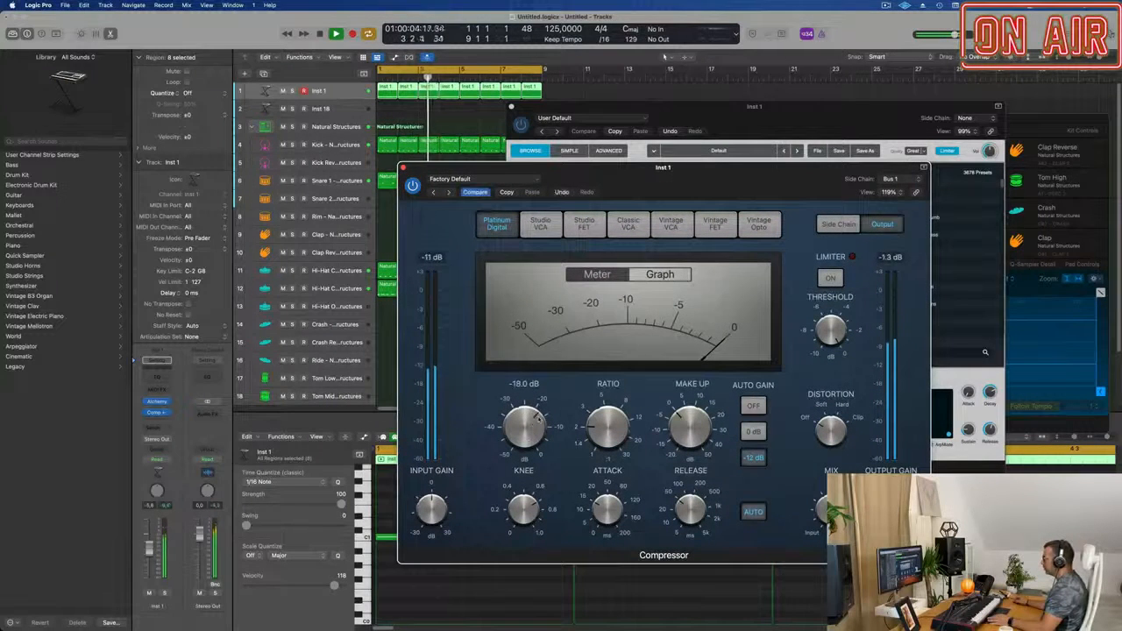
pyautogui.click(349, 94)
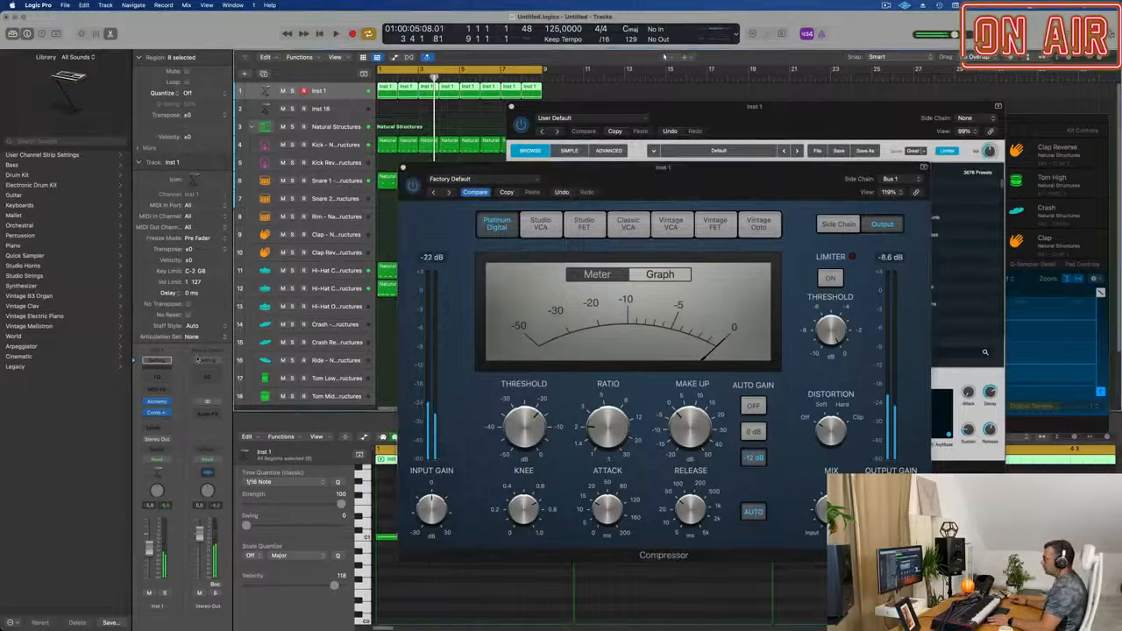
pyautogui.click(156, 404)
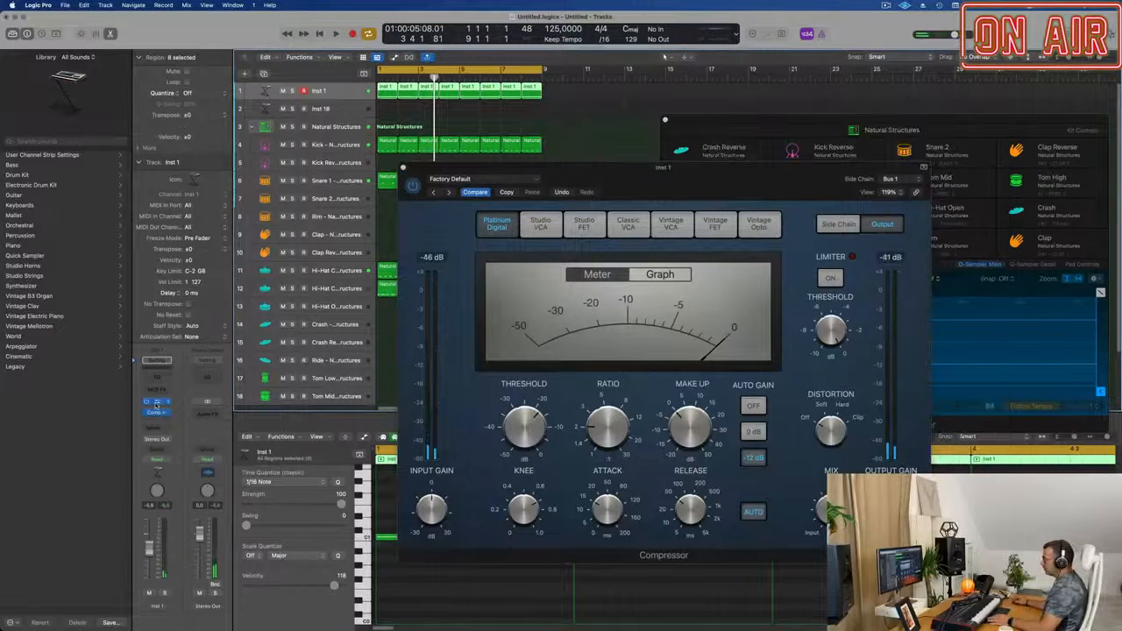
pyautogui.click(157, 404)
pyautogui.click(167, 413)
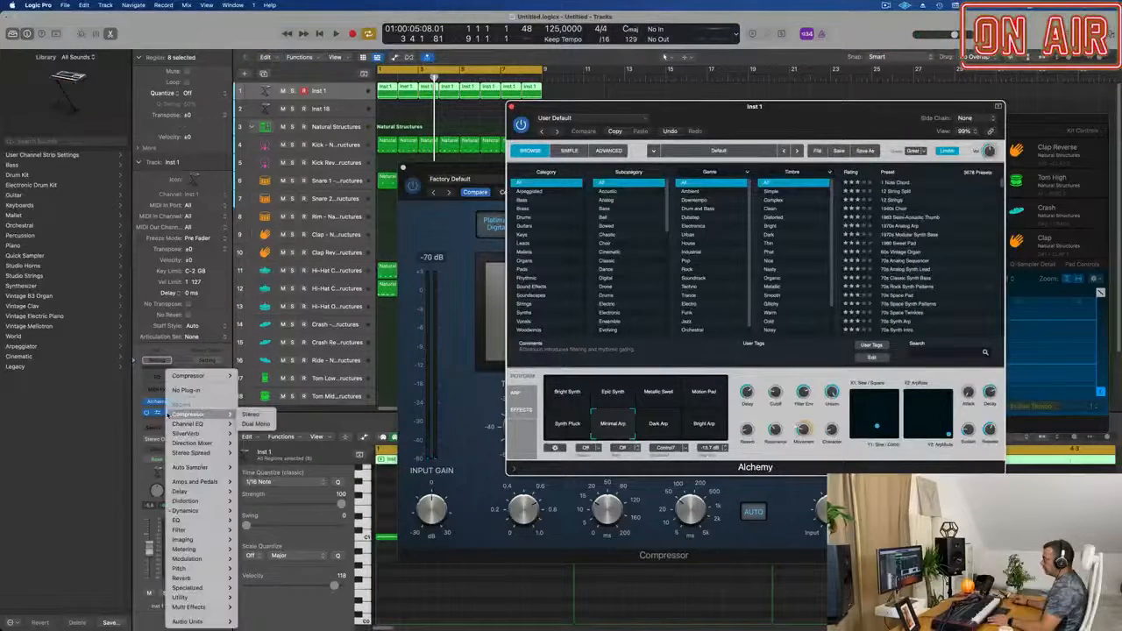
pyautogui.click(182, 390)
pyautogui.press('space')
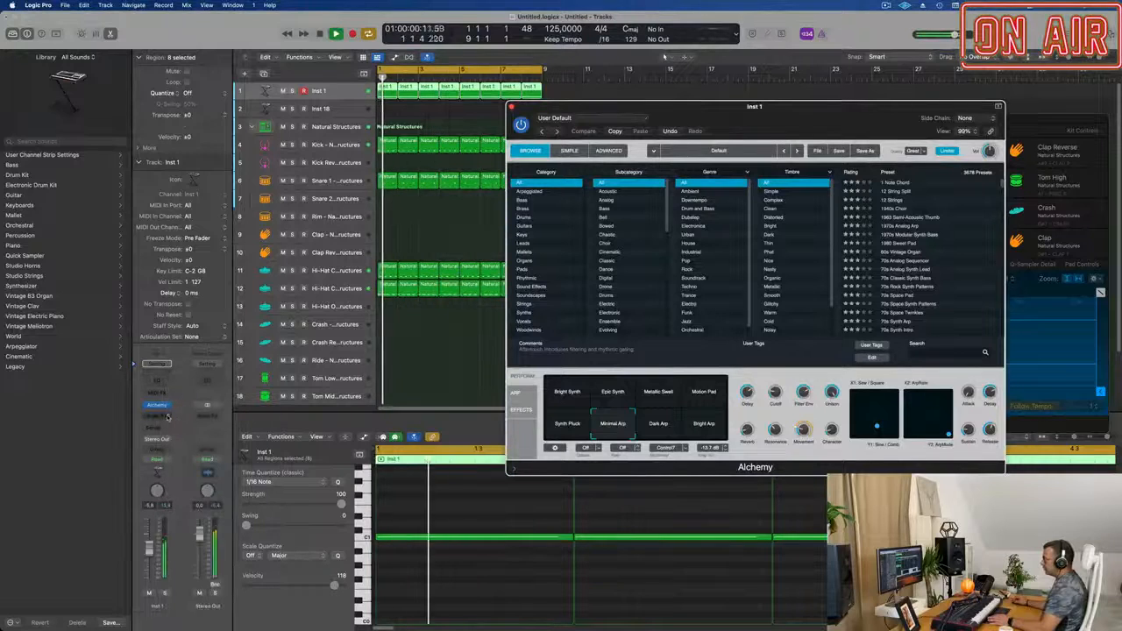
# Insert a fresh stereo Compressor on Inst 1 with the kick (Inst 2) as side chain source and clear its window off the tracks.
pyautogui.click(158, 414)
pyautogui.moveTo(175, 443)
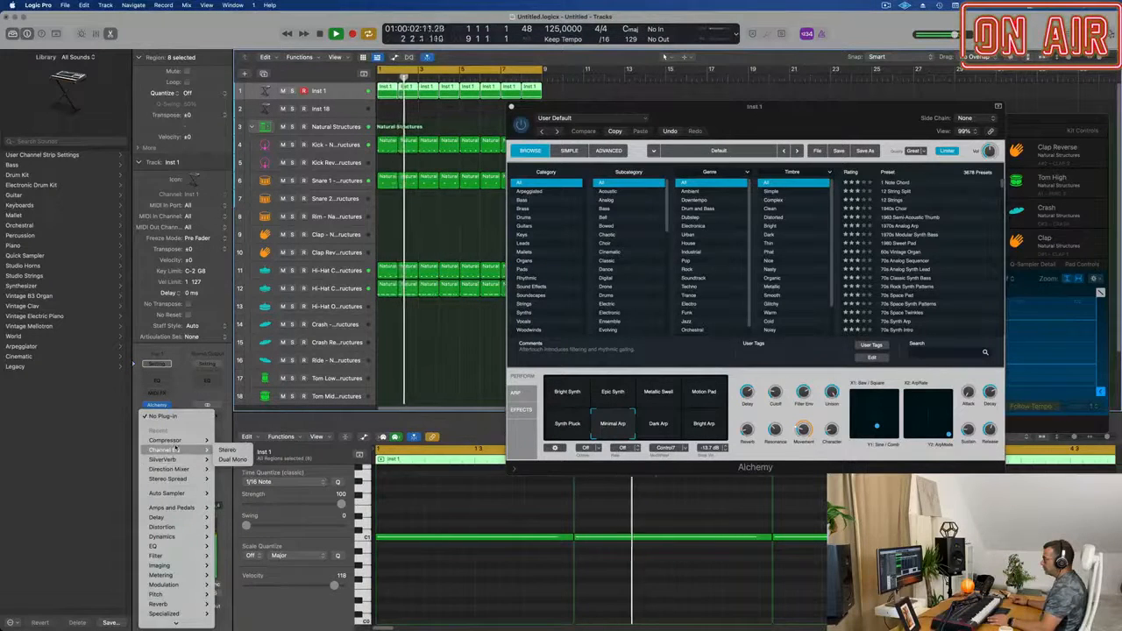
pyautogui.click(227, 440)
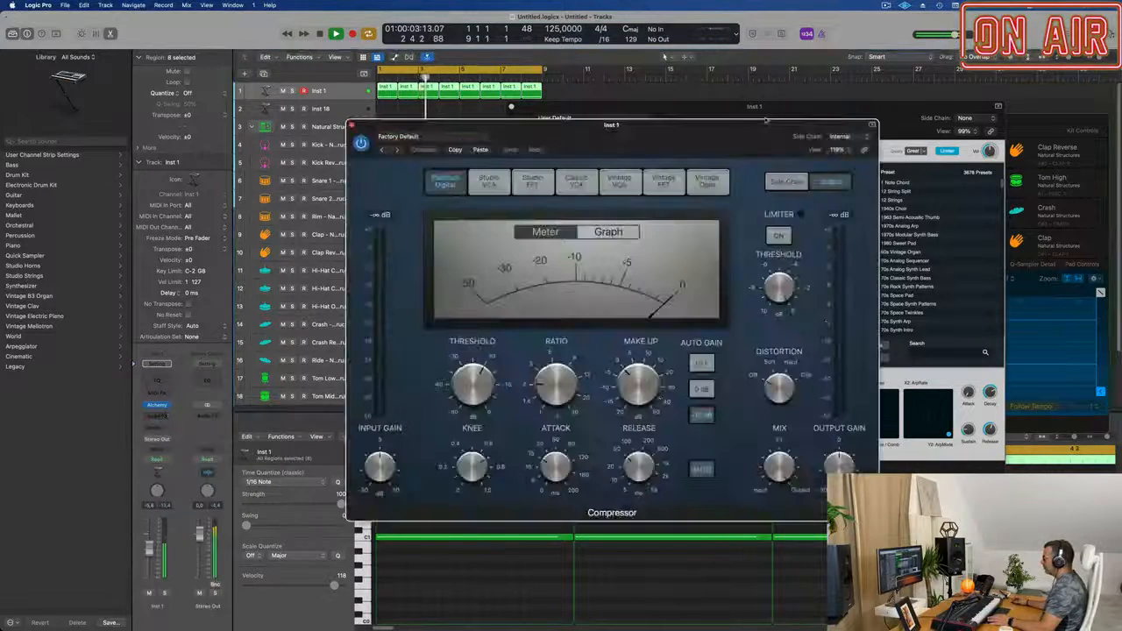
pyautogui.click(839, 136)
pyautogui.moveTo(837, 153)
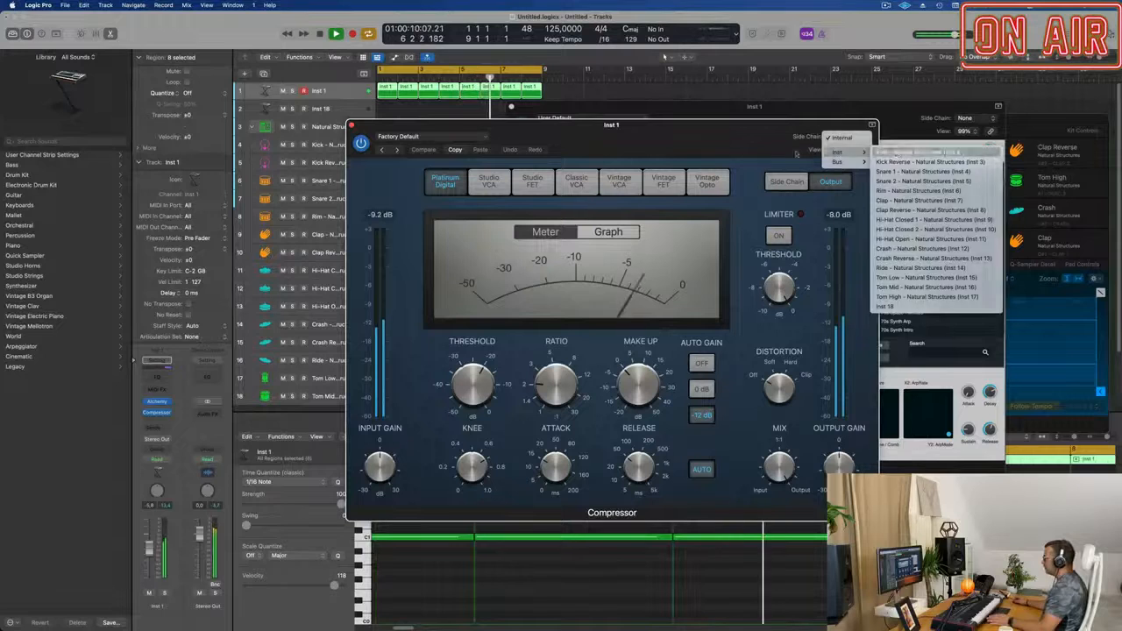
pyautogui.click(903, 153)
pyautogui.moveTo(666, 139); pyautogui.dragTo(828, 144)
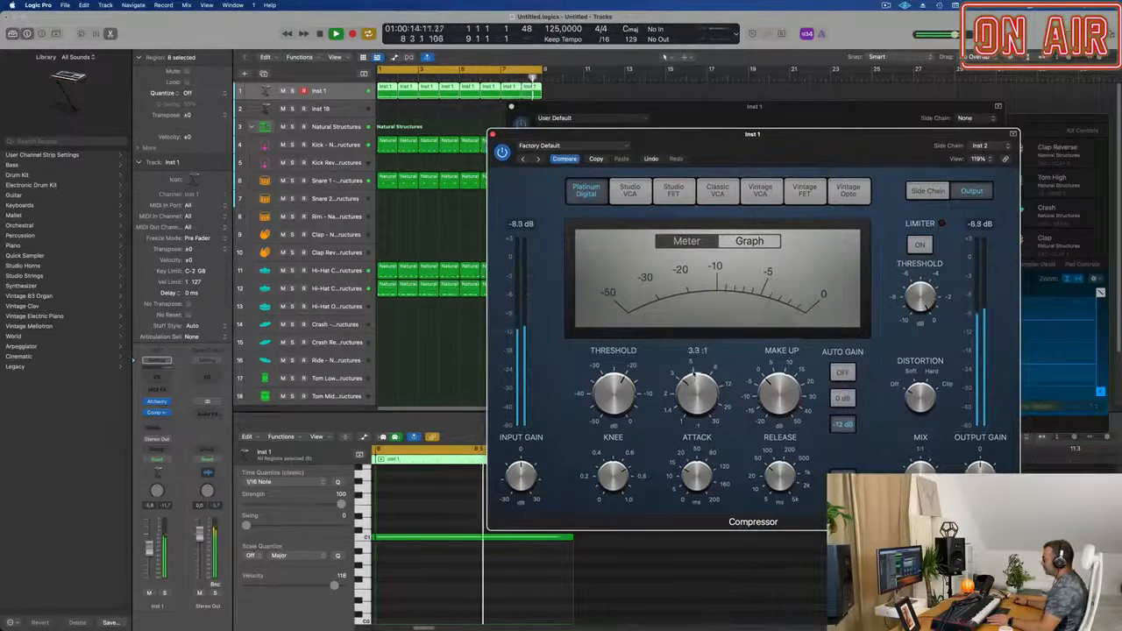
# Raise the Compressor's ratio to about 3.3:1 and bypass it briefly to compare the sound.
pyautogui.moveTo(695, 371); pyautogui.dragTo(695, 365)
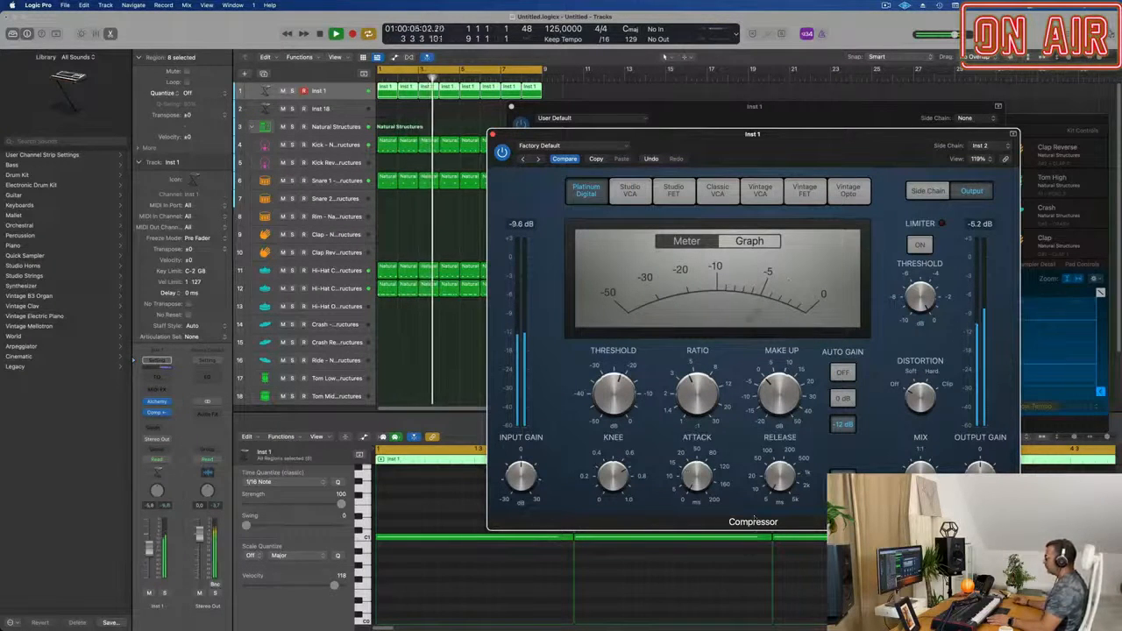
pyautogui.click(501, 153)
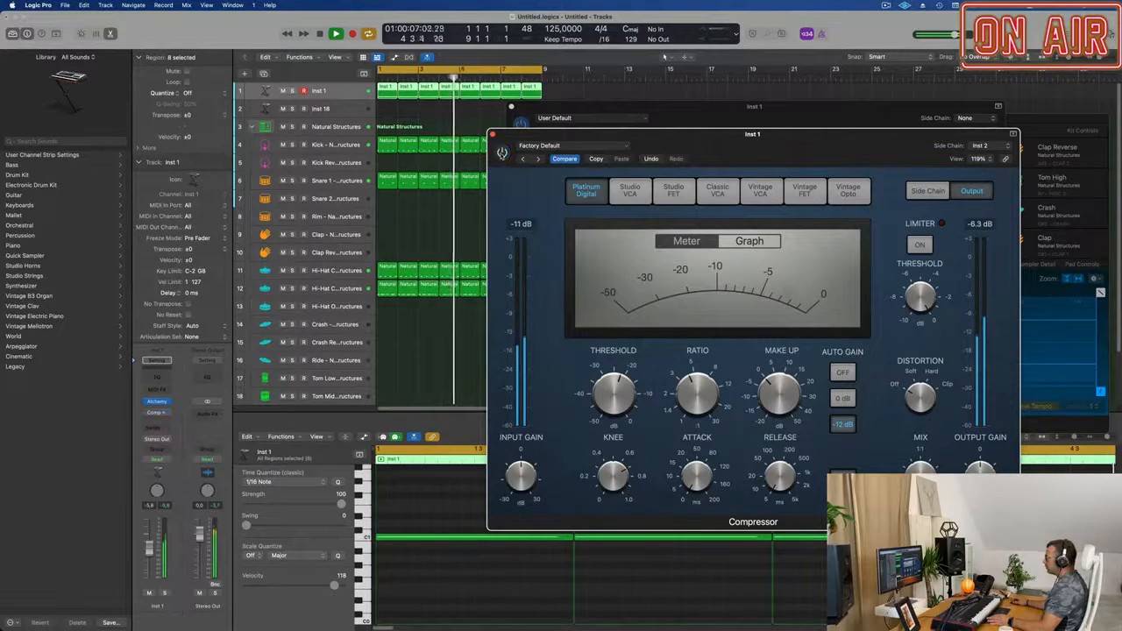
pyautogui.click(501, 153)
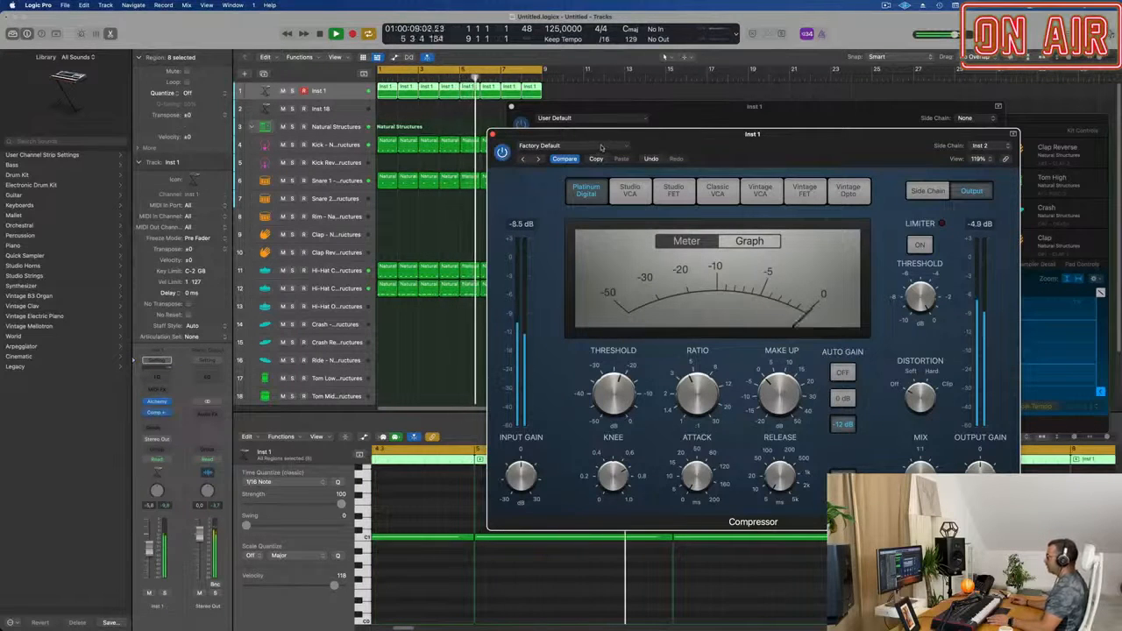
# Close the Inst 1 Compressor and Alchemy windows and lower the Inst 1 track's volume slightly.
pyautogui.moveTo(708, 140); pyautogui.dragTo(423, 166)
pyautogui.click(369, 138)
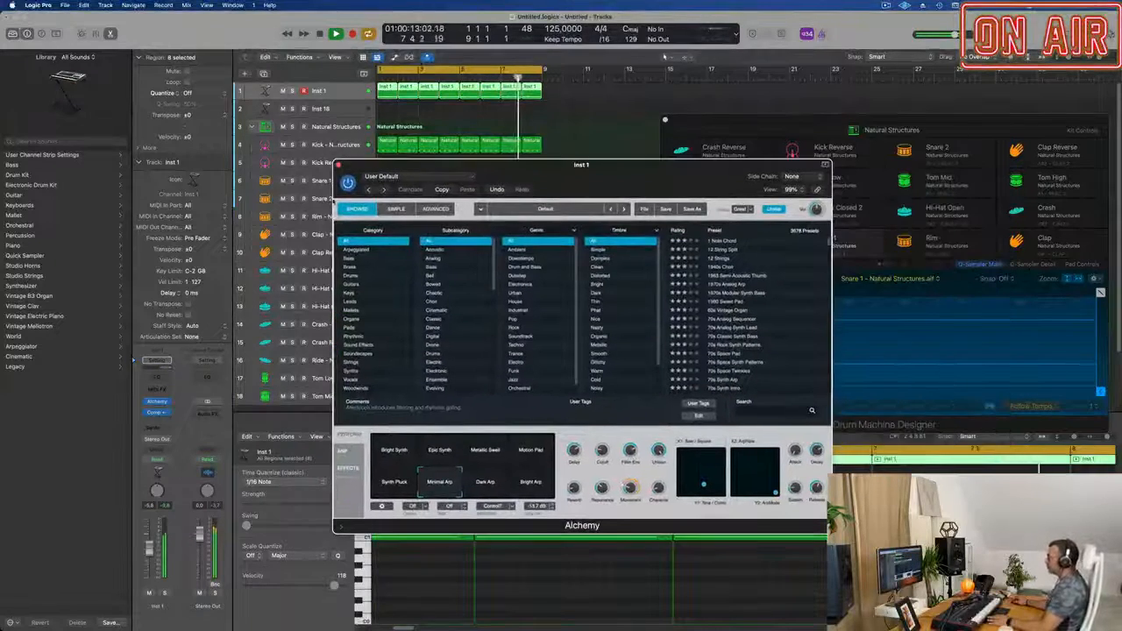
pyautogui.click(338, 165)
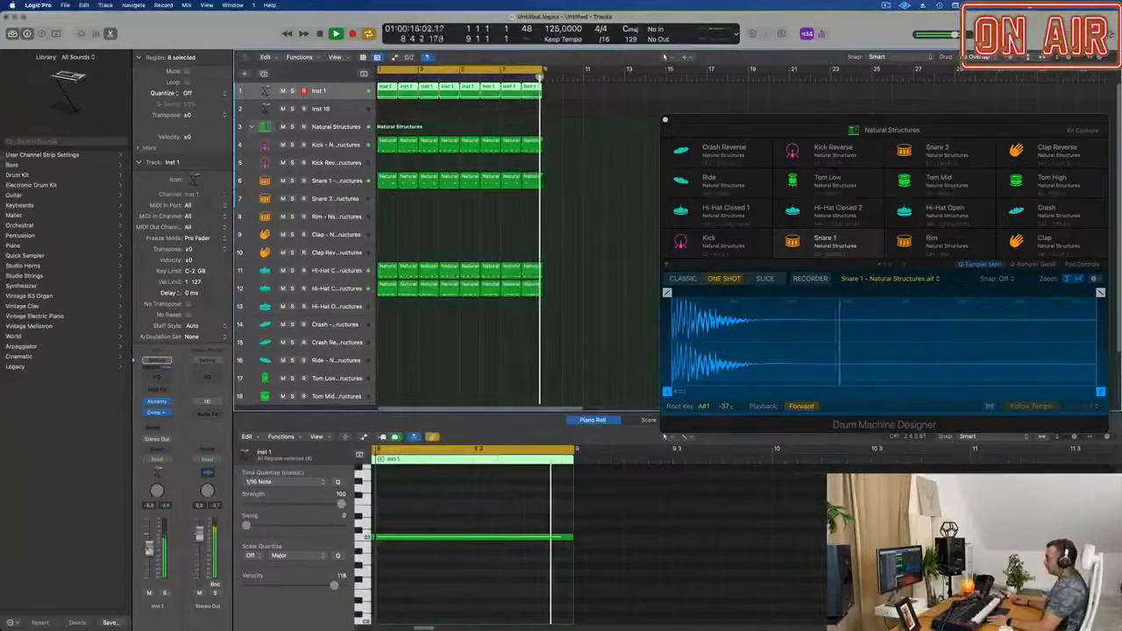
pyautogui.moveTo(149, 549); pyautogui.dragTo(149, 553)
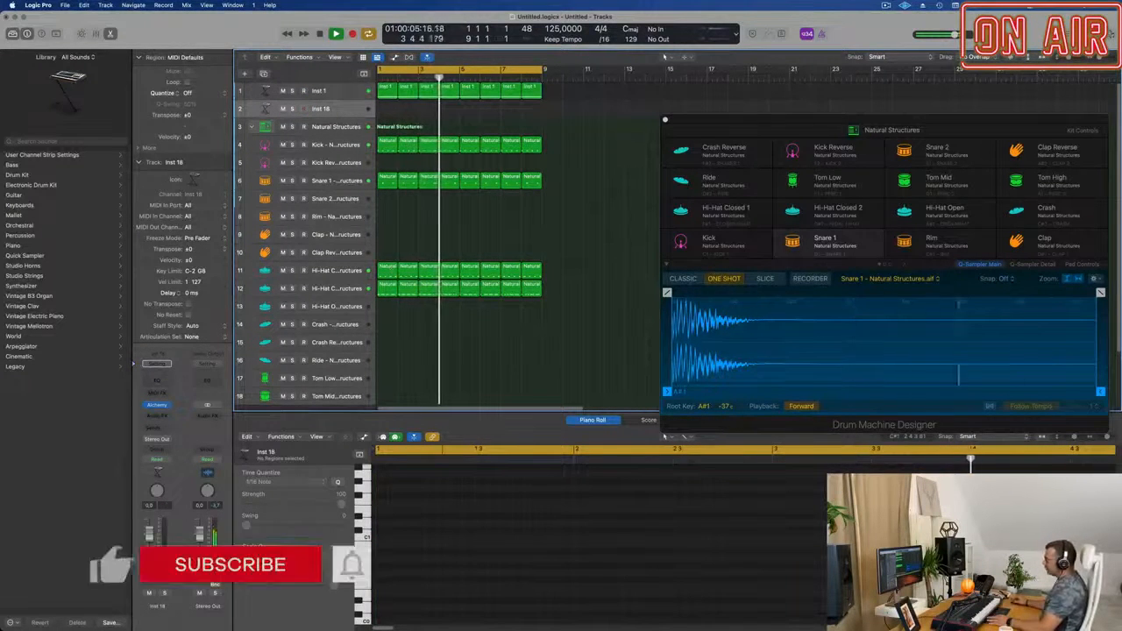
# Copy the first Hi-Hat Closed 2 region to the start of the Inst 18 track.
pyautogui.click(388, 287)
pyautogui.moveTo(388, 292); pyautogui.dragTo(388, 109)
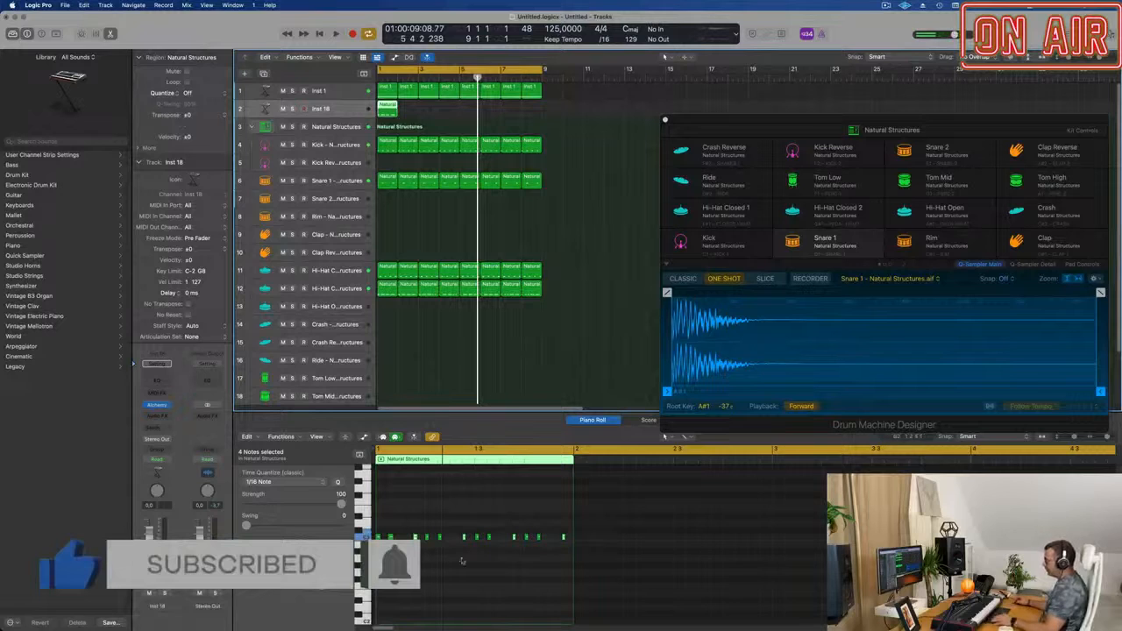
pyautogui.scroll(2, 464, 541)
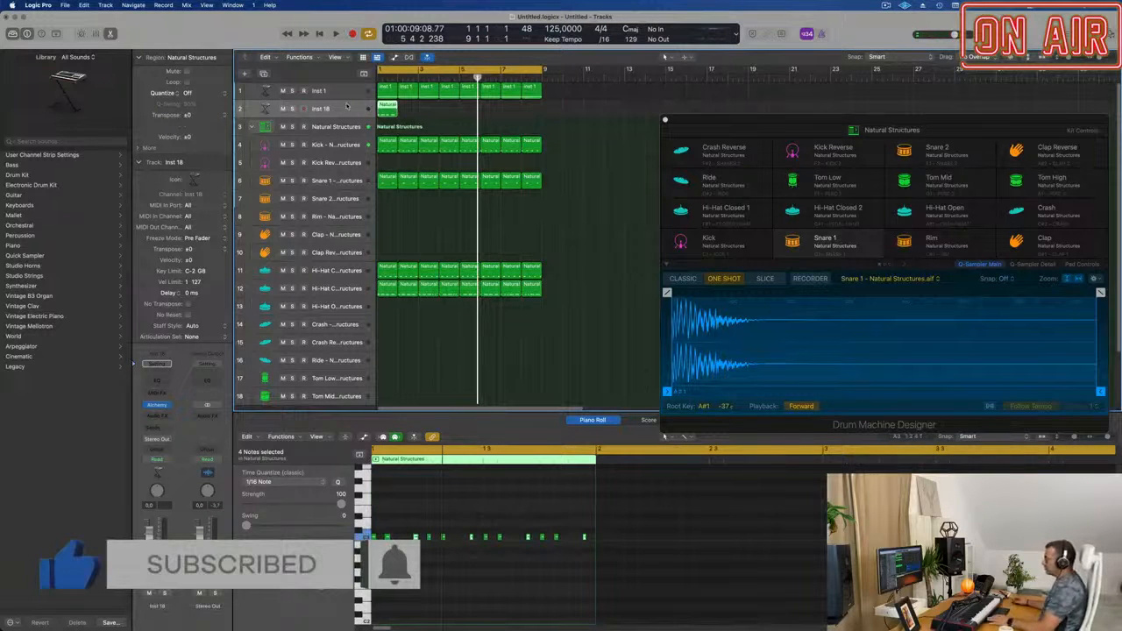
# Load the Bass preset 70s Classic Synth Bass in Inst 18's Alchemy and move its window off the regions.
pyautogui.click(158, 405)
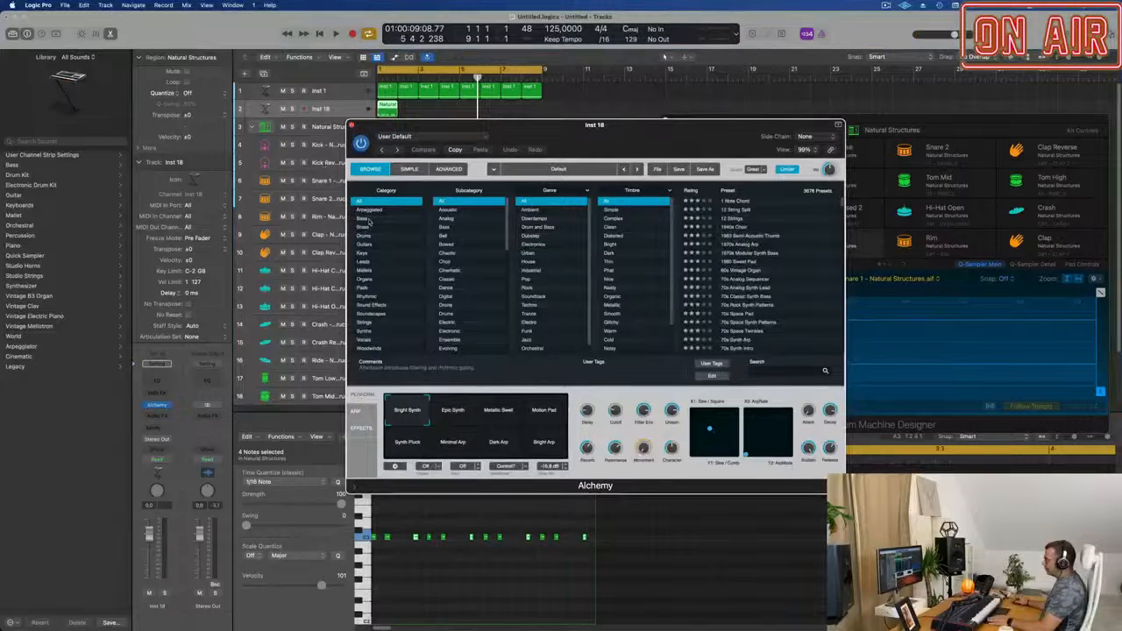
pyautogui.click(368, 220)
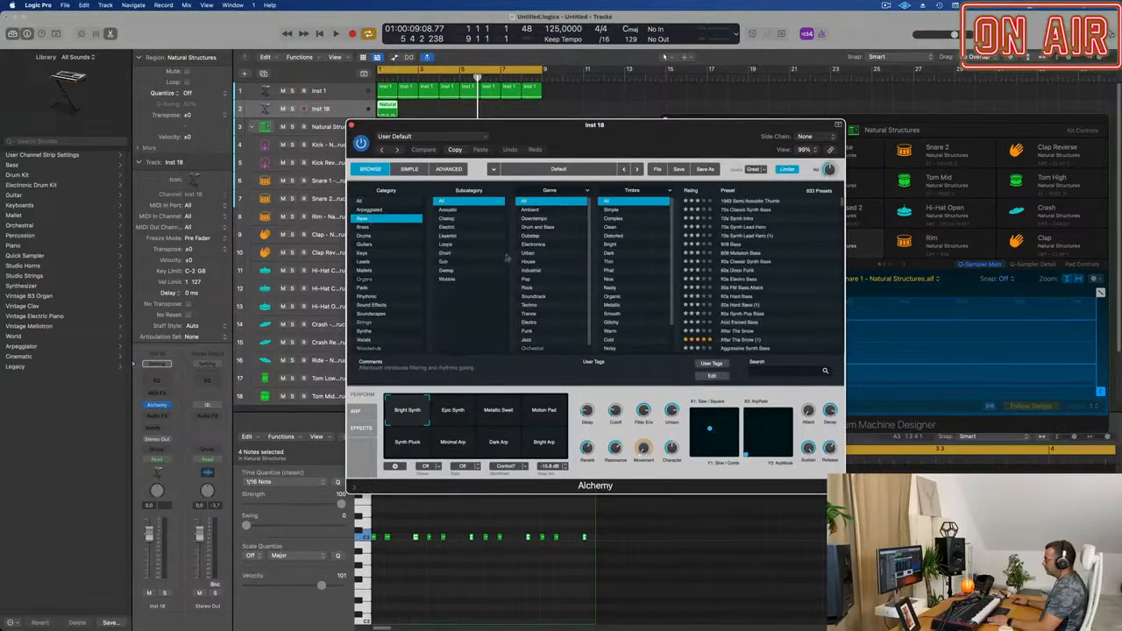
pyautogui.click(739, 211)
pyautogui.moveTo(629, 137); pyautogui.dragTo(838, 136)
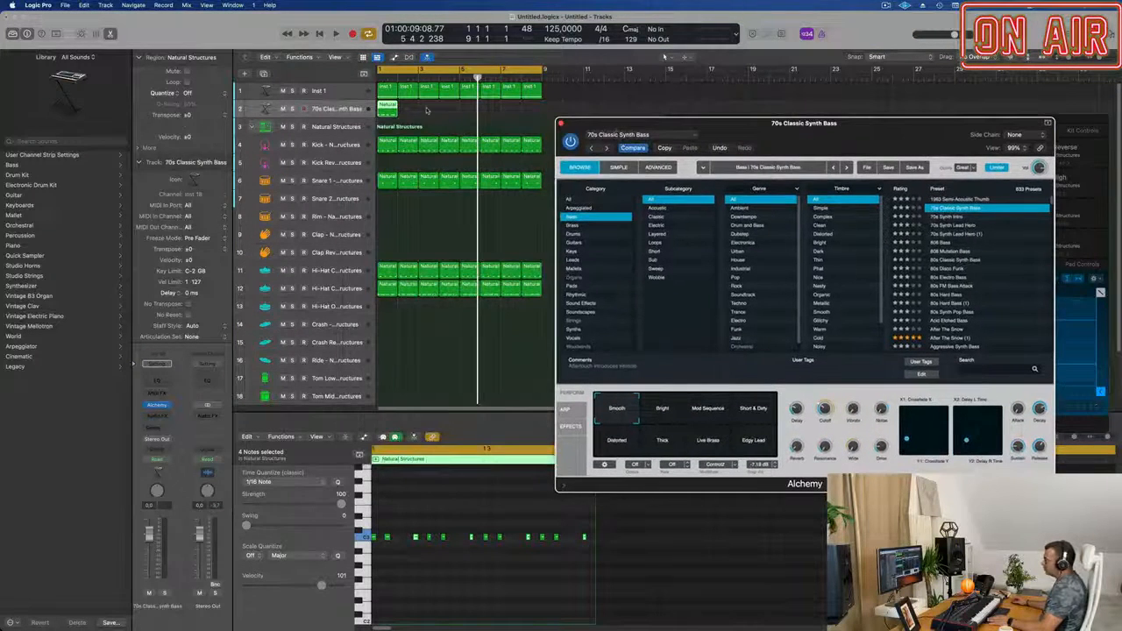
# Repeat the copied region on the 70s Classic Synth Bass track until it fills all eight bars.
pyautogui.click(394, 112)
pyautogui.press('super+r')
pyautogui.press('super+r')
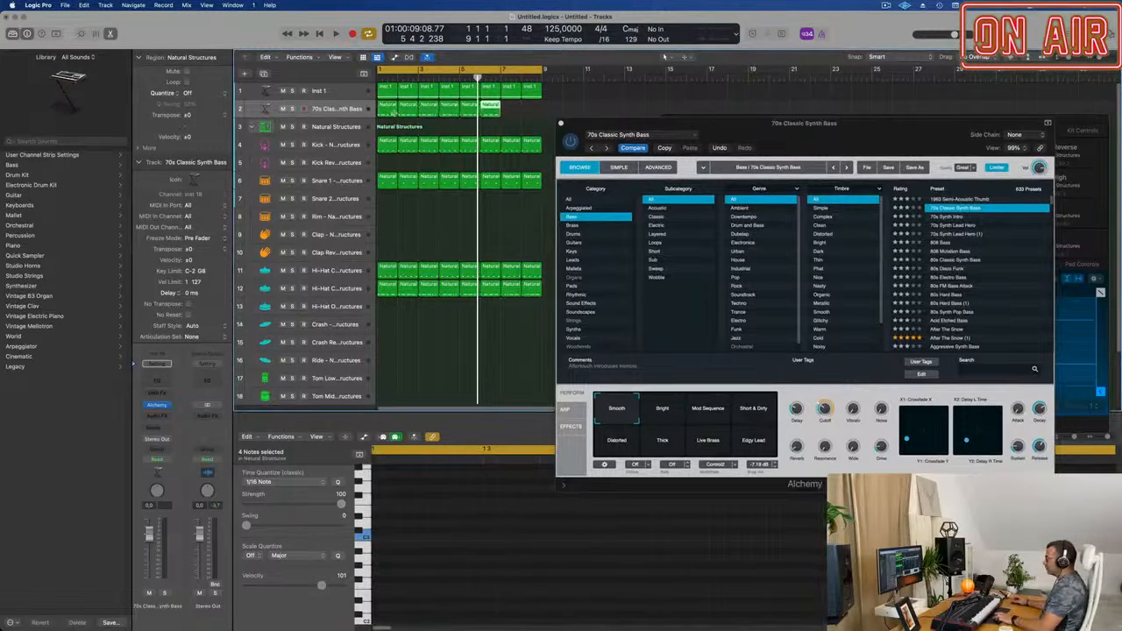
# Move the Alchemy window aside, start playback and lower the 70s Classic Synth Bass track's volume.
pyautogui.moveTo(595, 125); pyautogui.dragTo(633, 86)
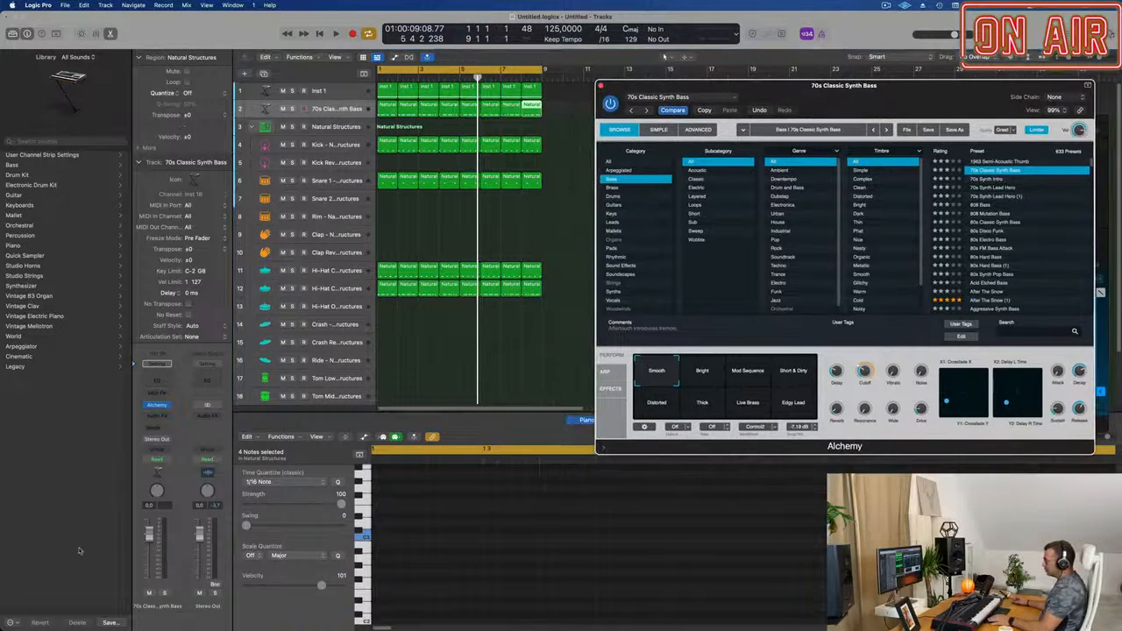
pyautogui.press('space')
pyautogui.moveTo(150, 579); pyautogui.dragTo(150, 559)
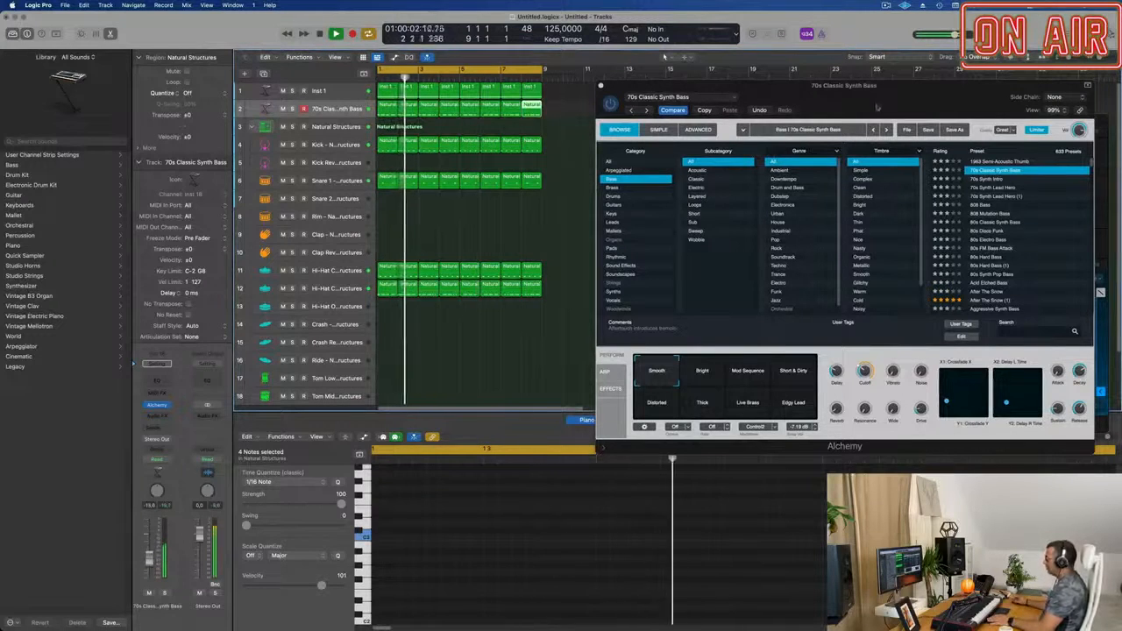
# Select all regions on the 70s Classic Synth Bass track and transpose their notes down one octave.
pyautogui.moveTo(633, 86); pyautogui.dragTo(547, 188)
pyautogui.moveTo(567, 116); pyautogui.dragTo(379, 103)
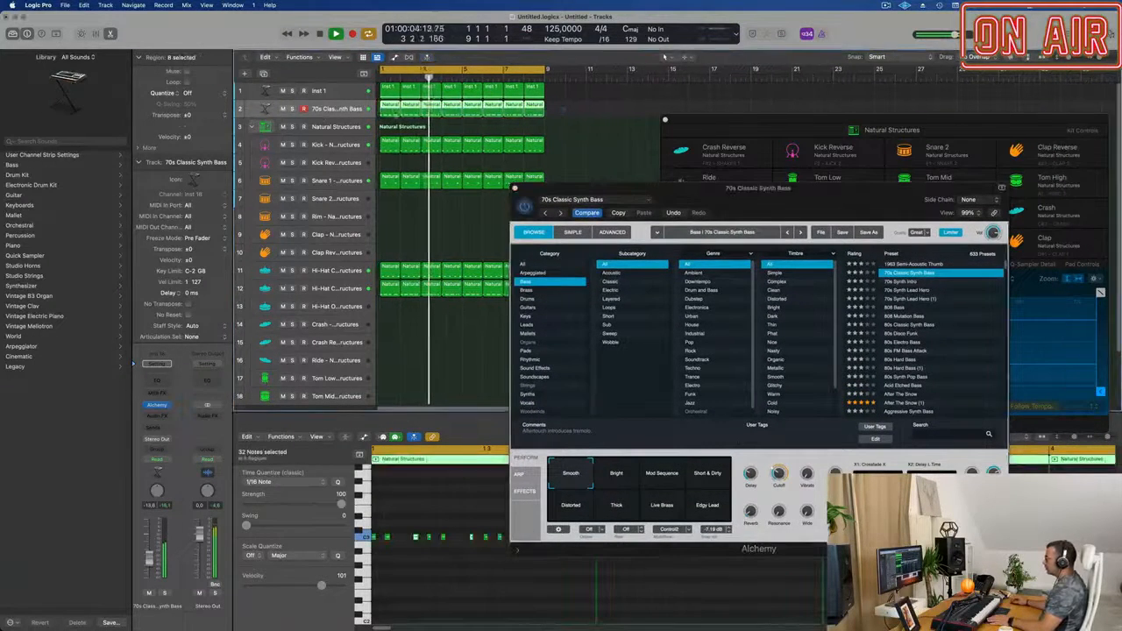
pyautogui.click(449, 568)
pyautogui.press('super+a')
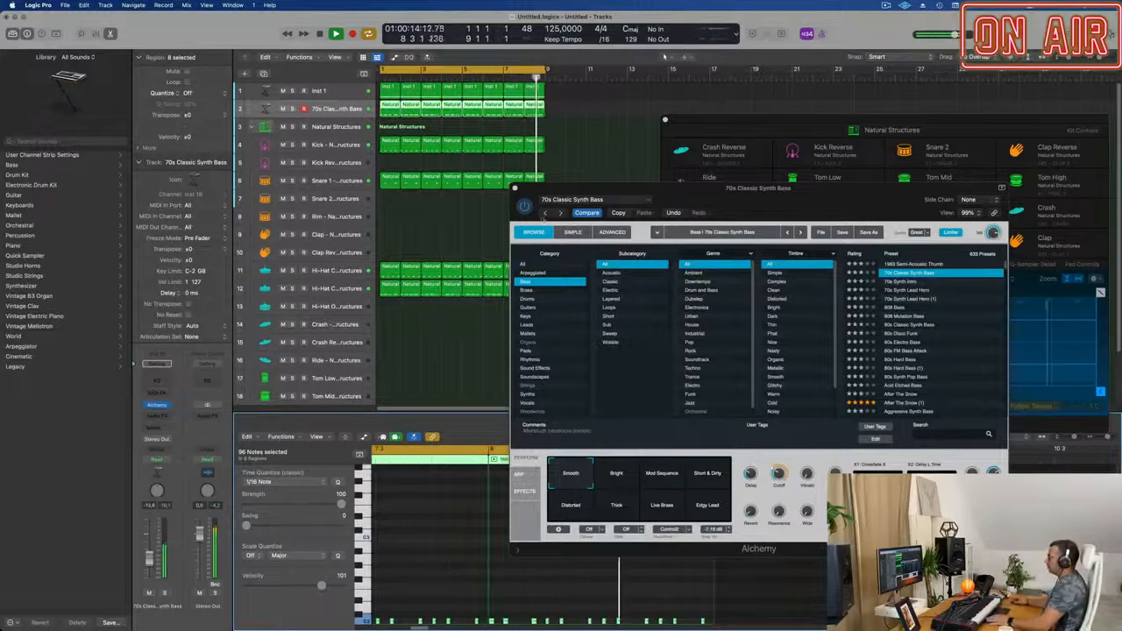
# Adjust the bass preset's Cutoff in Alchemy and raise the bass track's volume slightly.
pyautogui.moveTo(796, 200); pyautogui.dragTo(722, 208)
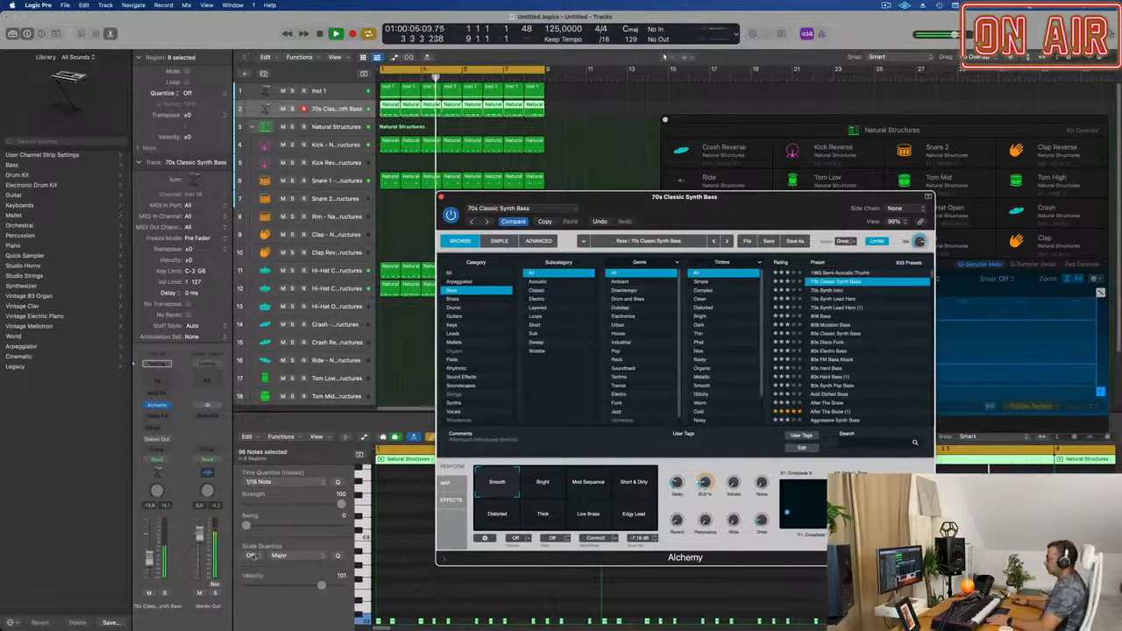
pyautogui.moveTo(150, 556); pyautogui.dragTo(151, 554)
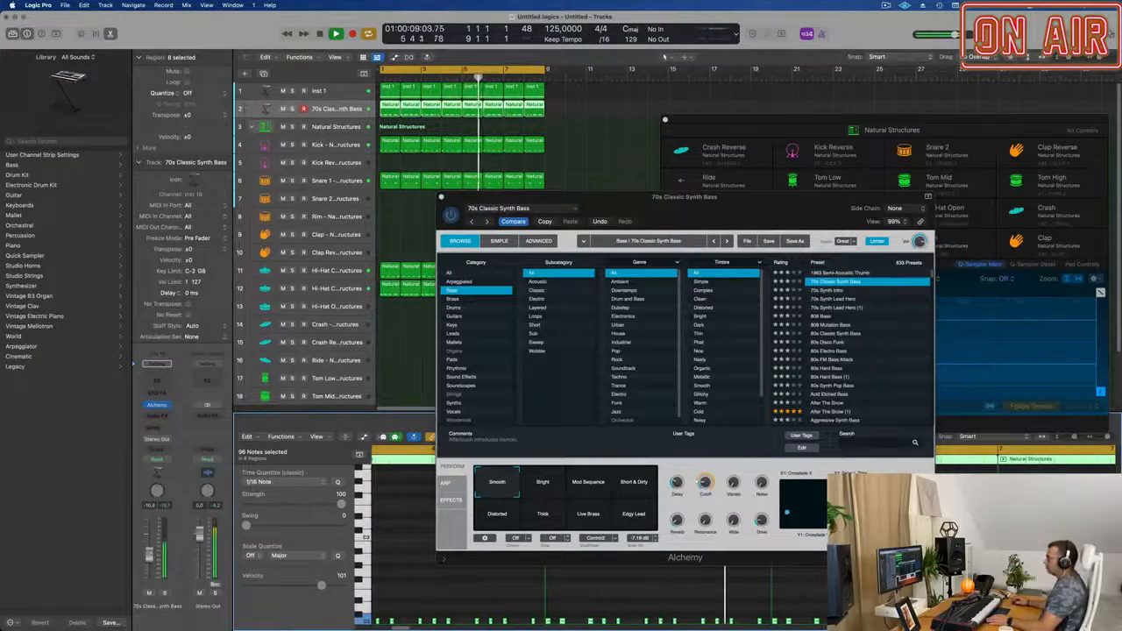
pyautogui.moveTo(635, 226); pyautogui.dragTo(749, 208)
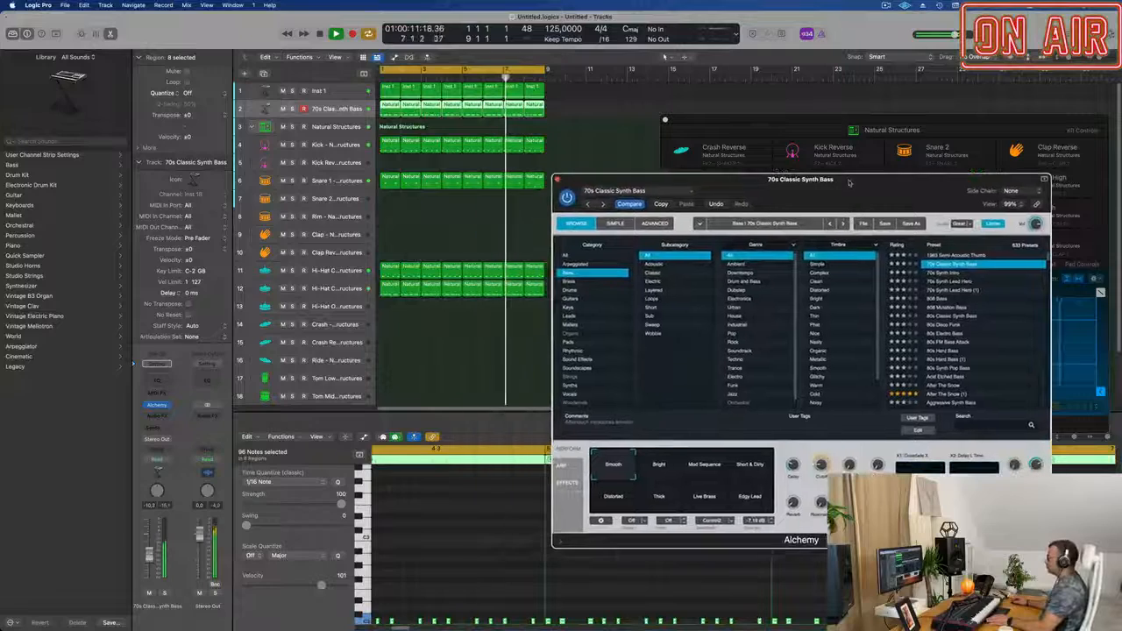
# Add a Channel EQ low cut at 3080 Hz with a 24 dB/Oct slope to the Hi-Hat Closed 2 track.
pyautogui.click(343, 289)
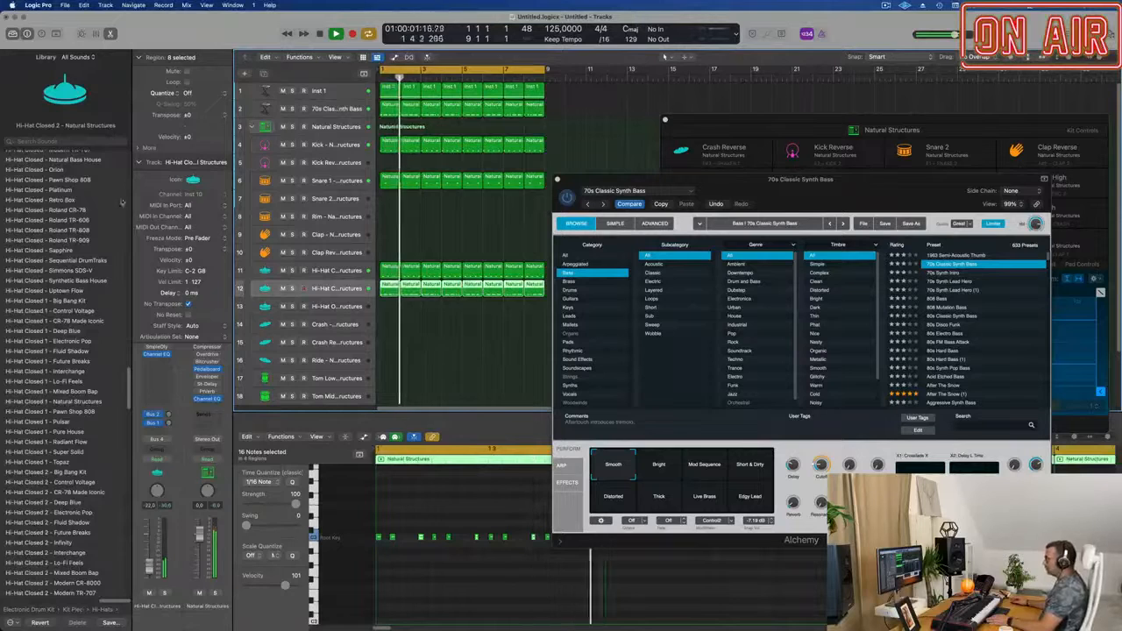
pyautogui.click(139, 163)
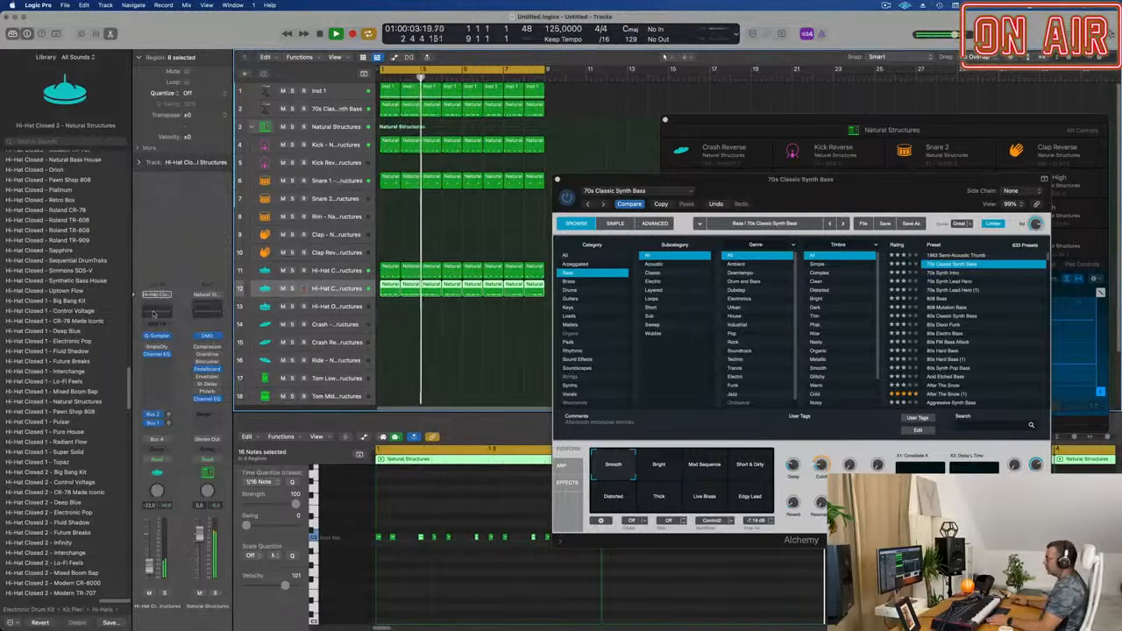
pyautogui.click(157, 310)
pyautogui.moveTo(402, 180); pyautogui.dragTo(905, 163)
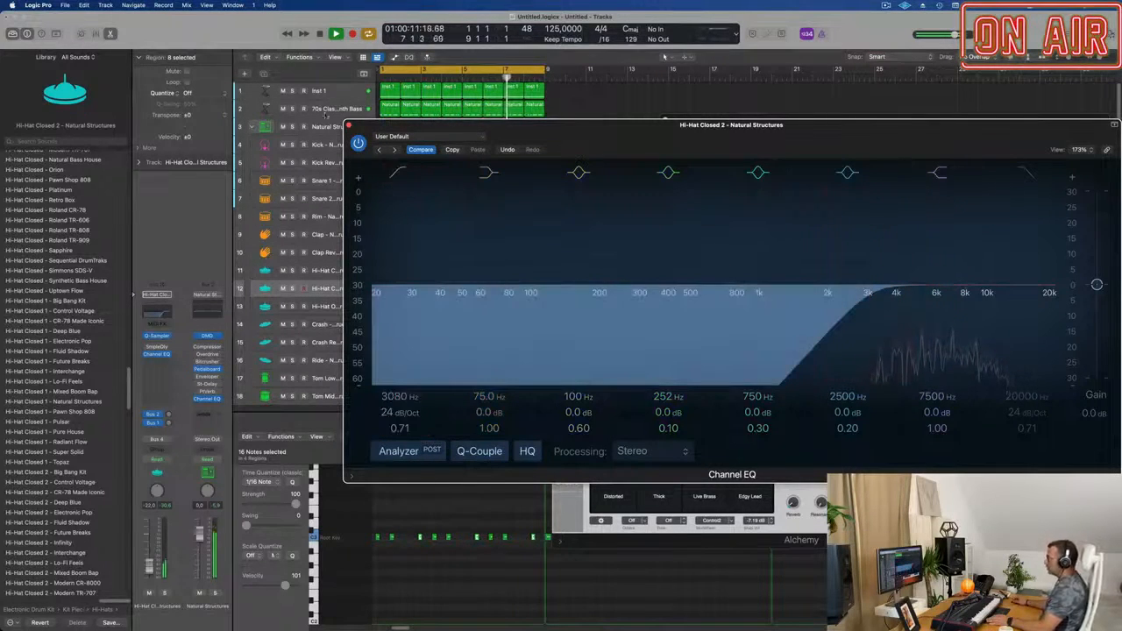
pyautogui.click(348, 126)
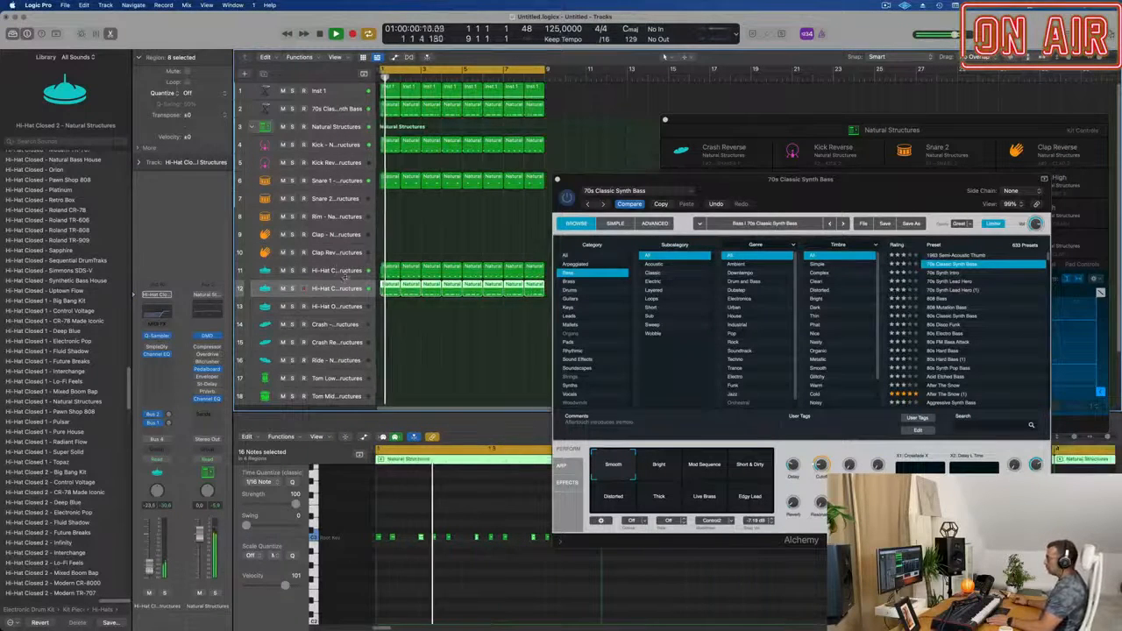
# Lower the Hi-Hat Closed 1 track's volume slightly and raise the Snare 1 track's volume, with the Alchemy window moved aside.
pyautogui.press('Up')
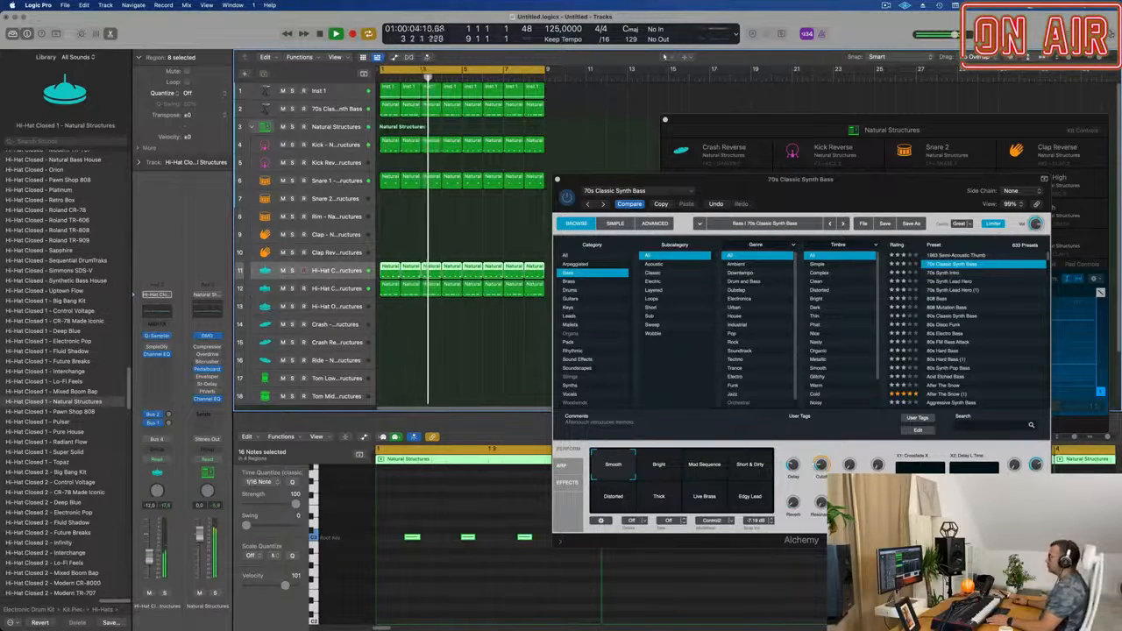
pyautogui.moveTo(848, 186); pyautogui.dragTo(618, 277)
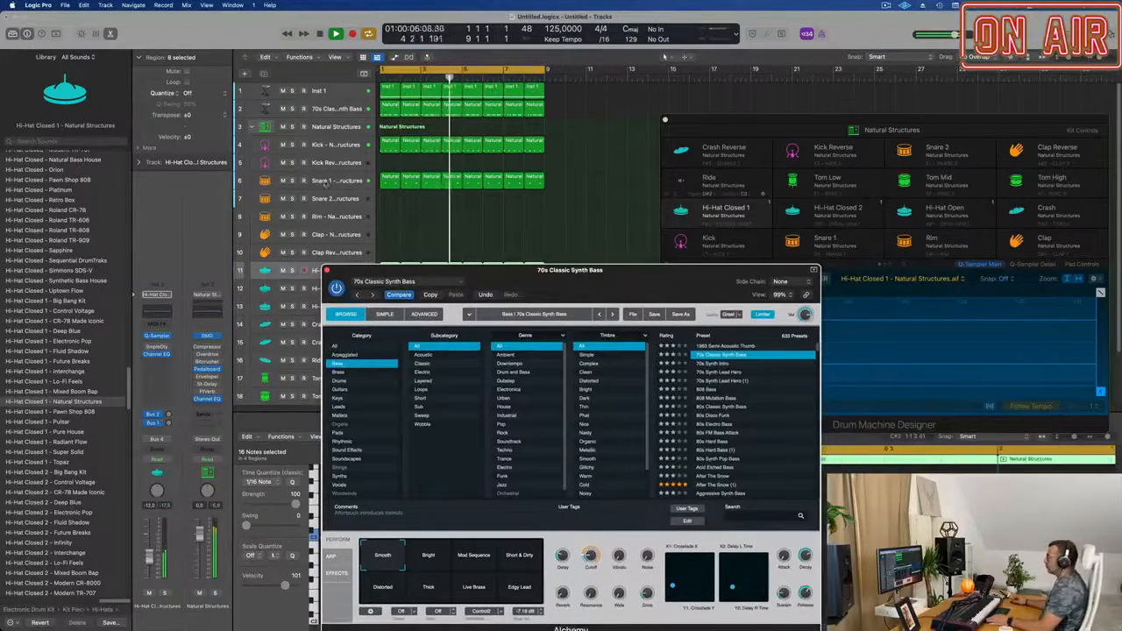
pyautogui.click(336, 181)
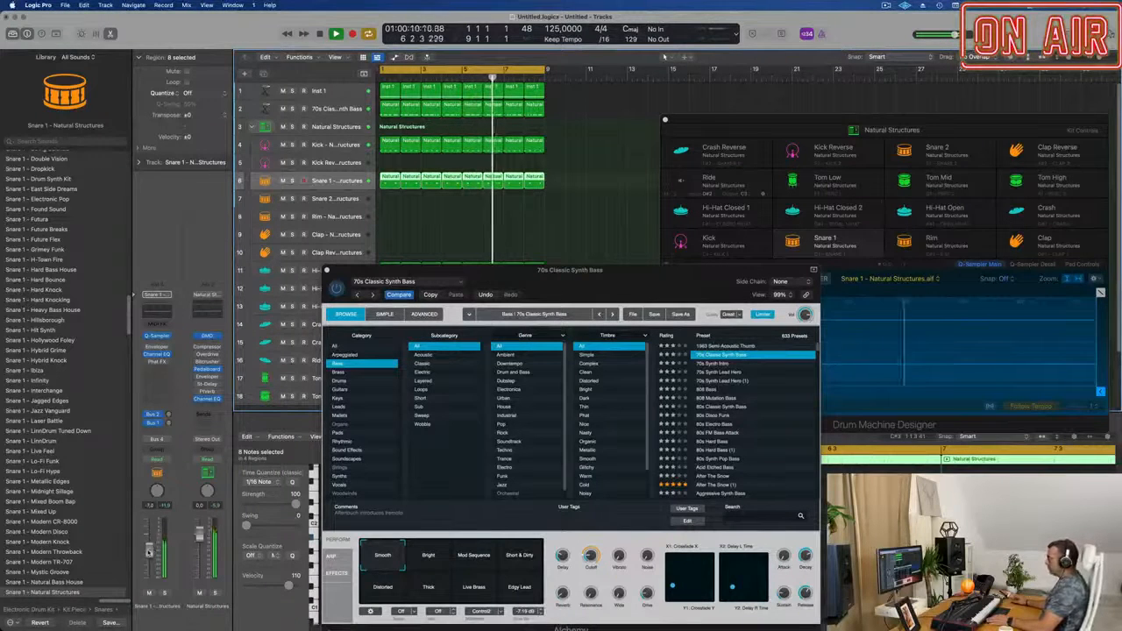
# Audition the 70s Classic Synth Bass performance snapshots from Bright through Edgy Lead and return to Smooth.
pyautogui.moveTo(401, 628); pyautogui.dragTo(414, 580)
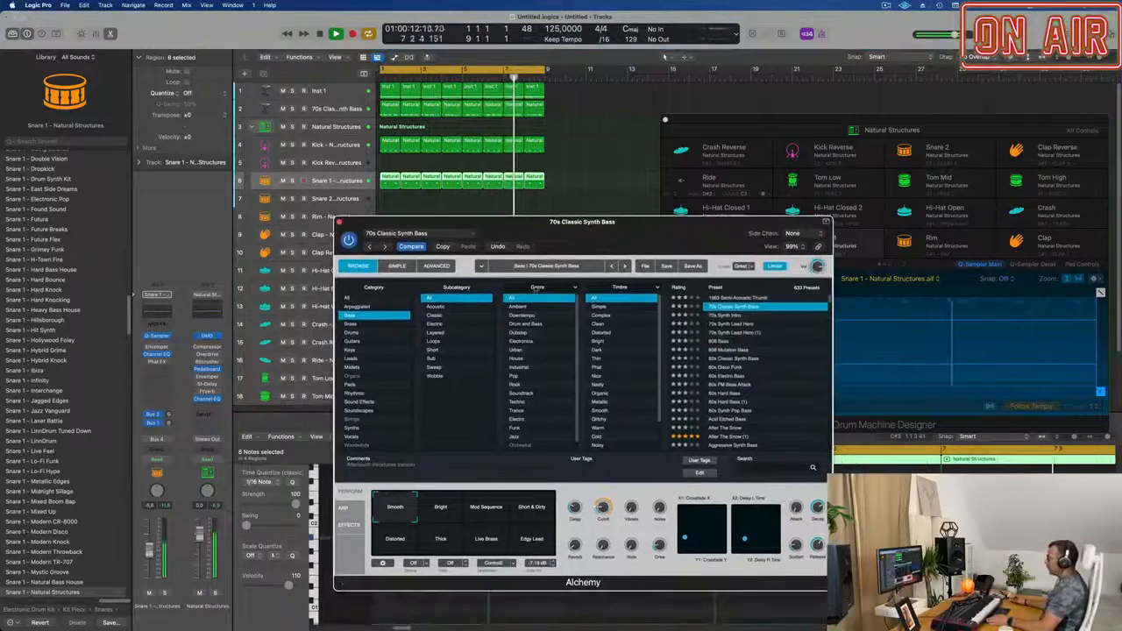
pyautogui.click(440, 507)
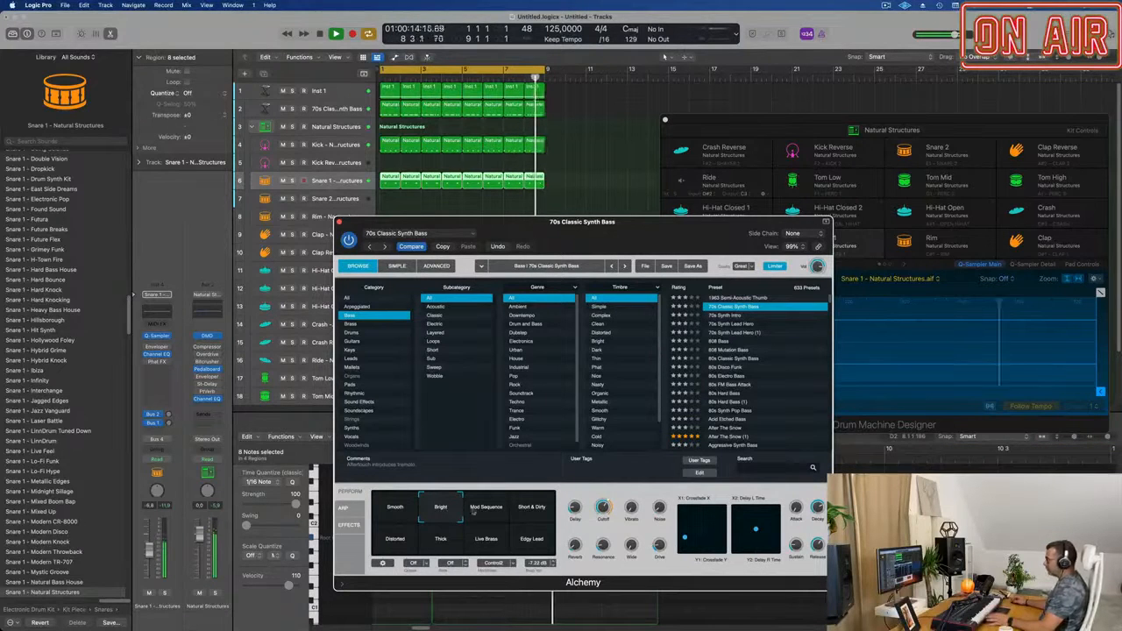
pyautogui.click(485, 507)
pyautogui.click(539, 512)
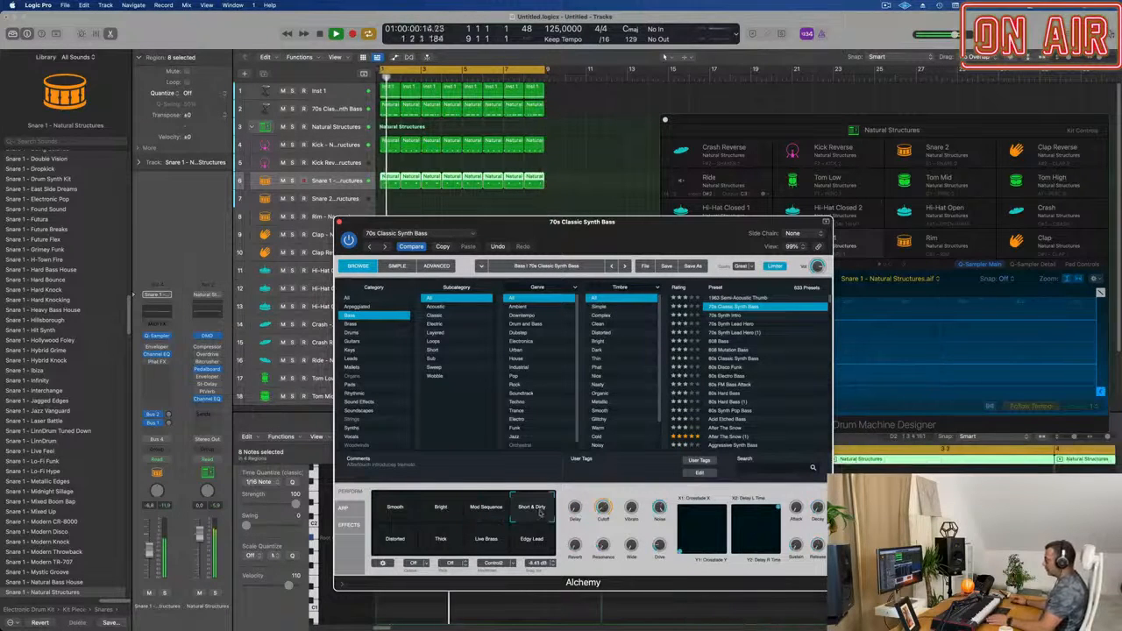
pyautogui.click(385, 545)
pyautogui.click(440, 540)
pyautogui.click(481, 542)
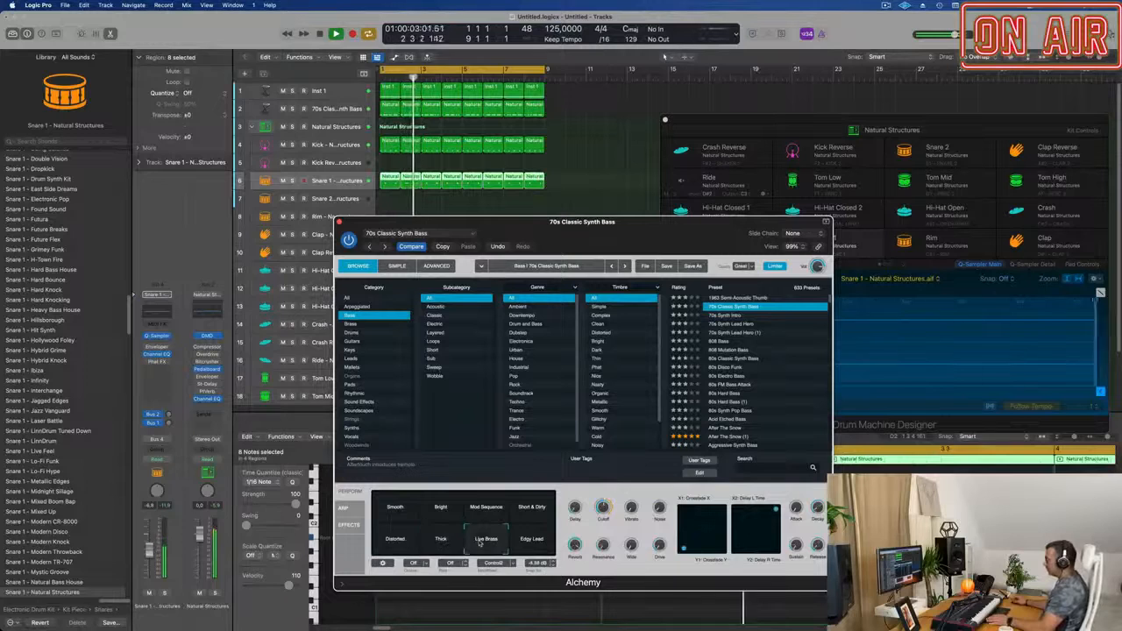
pyautogui.click(529, 538)
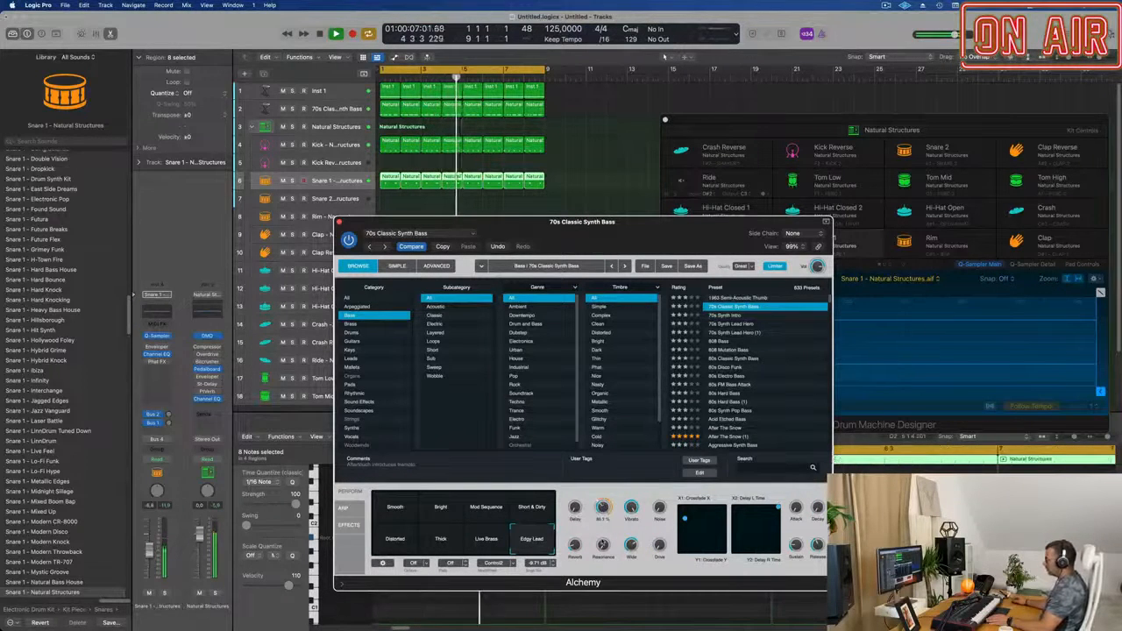
pyautogui.click(382, 514)
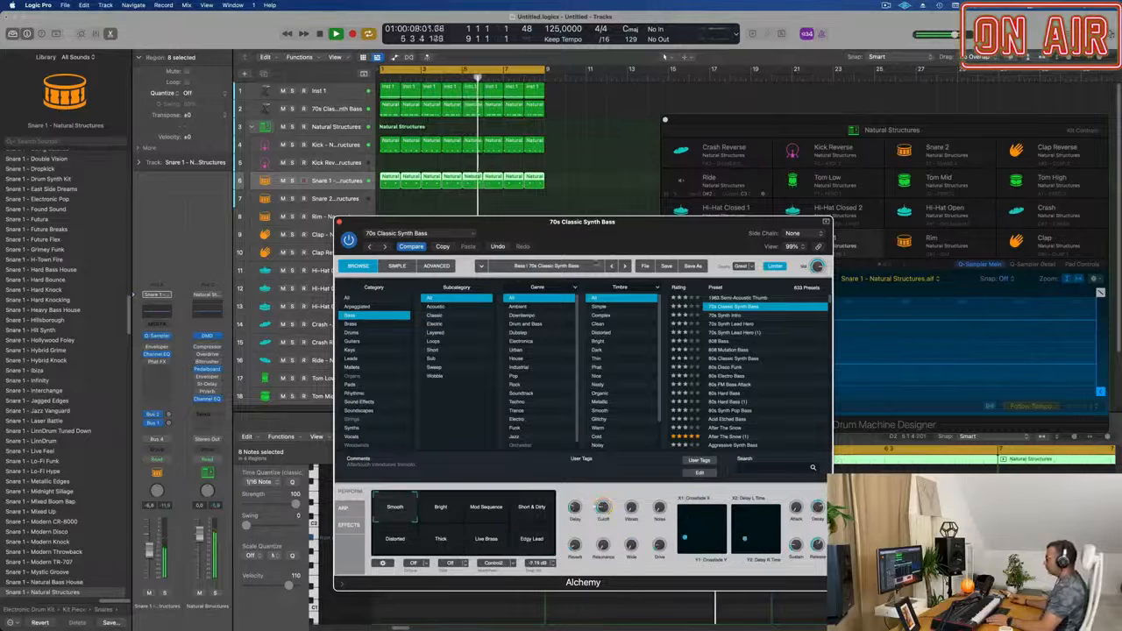
# Audition other Bass presets in Alchemy during playback and load 80s Classic Synth Bass.
pyautogui.moveTo(434, 243); pyautogui.dragTo(458, 165)
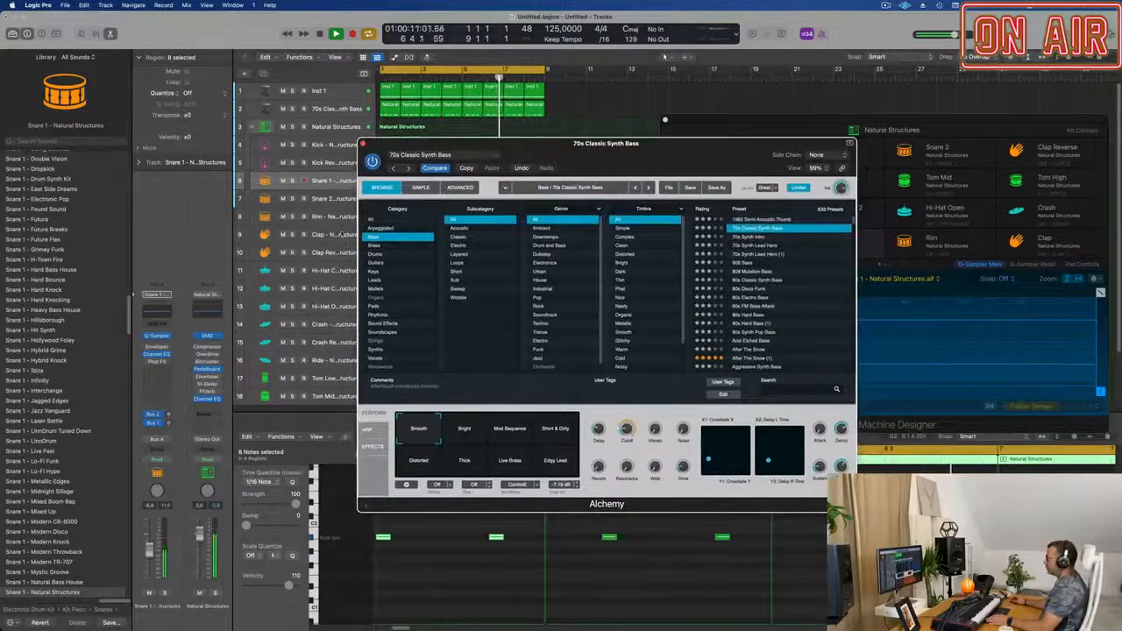
pyautogui.click(750, 238)
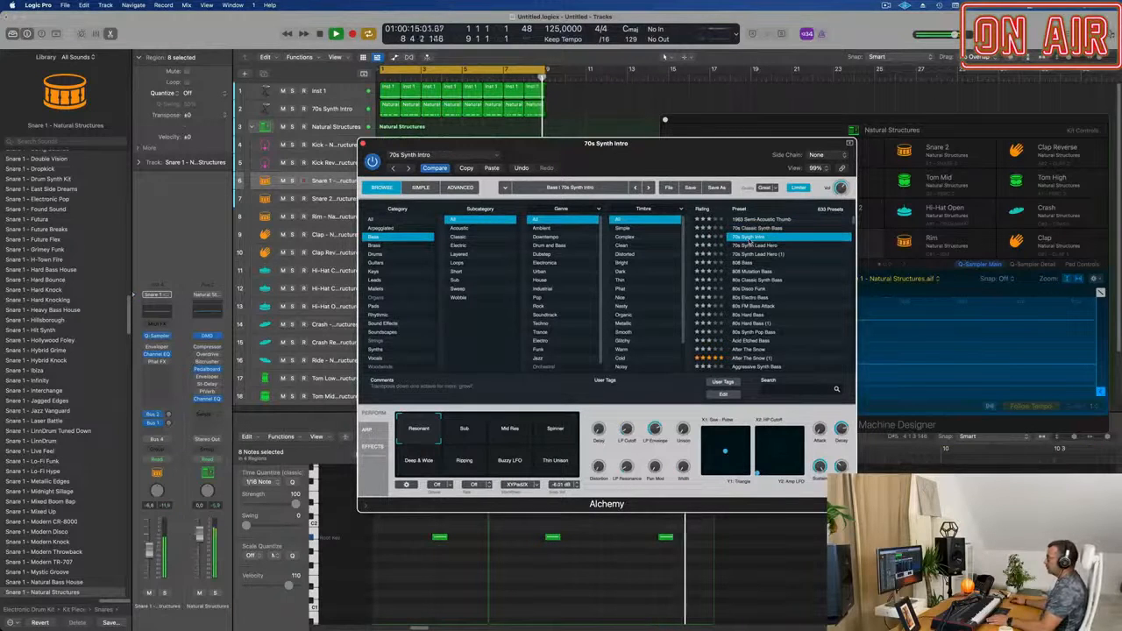
pyautogui.click(753, 248)
pyautogui.moveTo(755, 248); pyautogui.dragTo(801, 212)
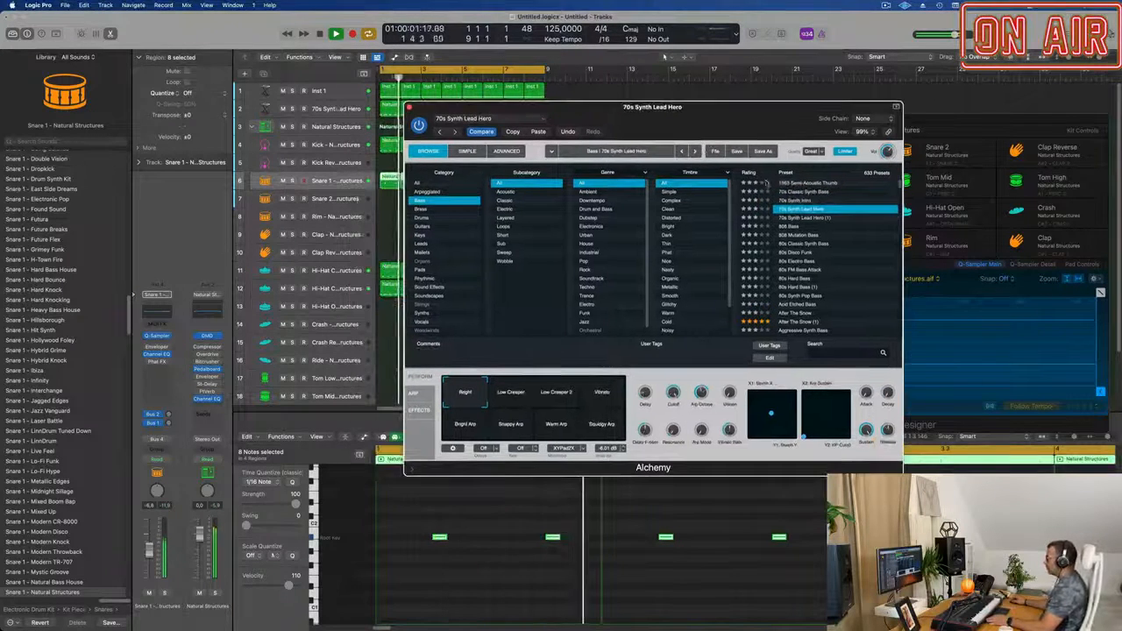
pyautogui.click(808, 219)
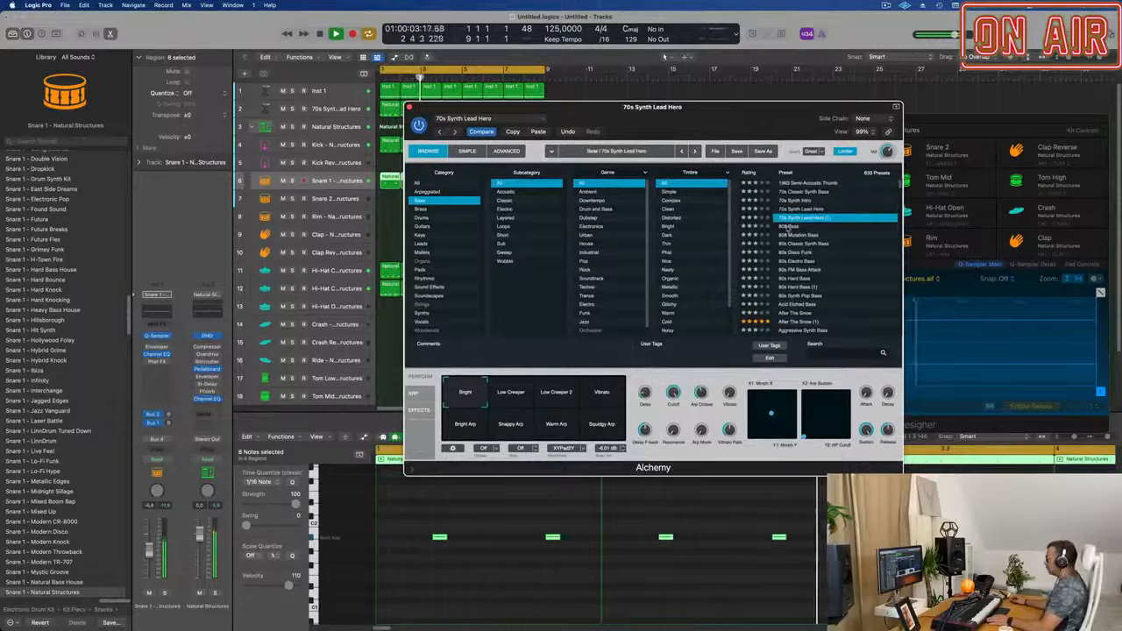
pyautogui.click(788, 226)
pyautogui.click(791, 245)
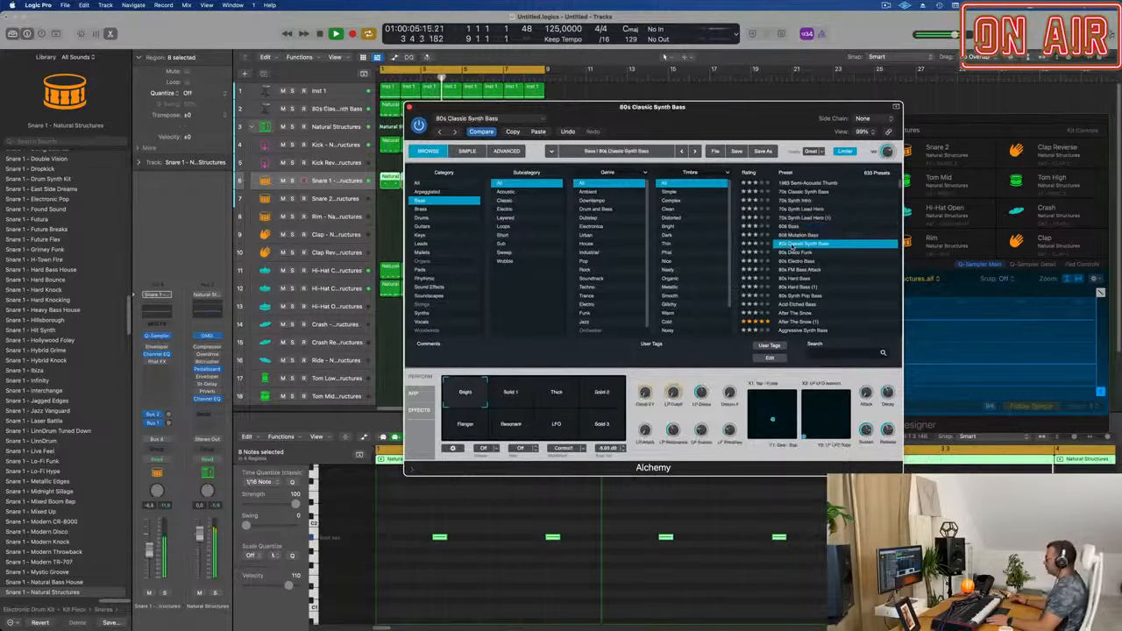
# Try the Solid 1 snapshot of 80s Classic Synth Bass, choose Thick instead and adjust its LP Cutoff.
pyautogui.moveTo(765, 139); pyautogui.dragTo(777, 127)
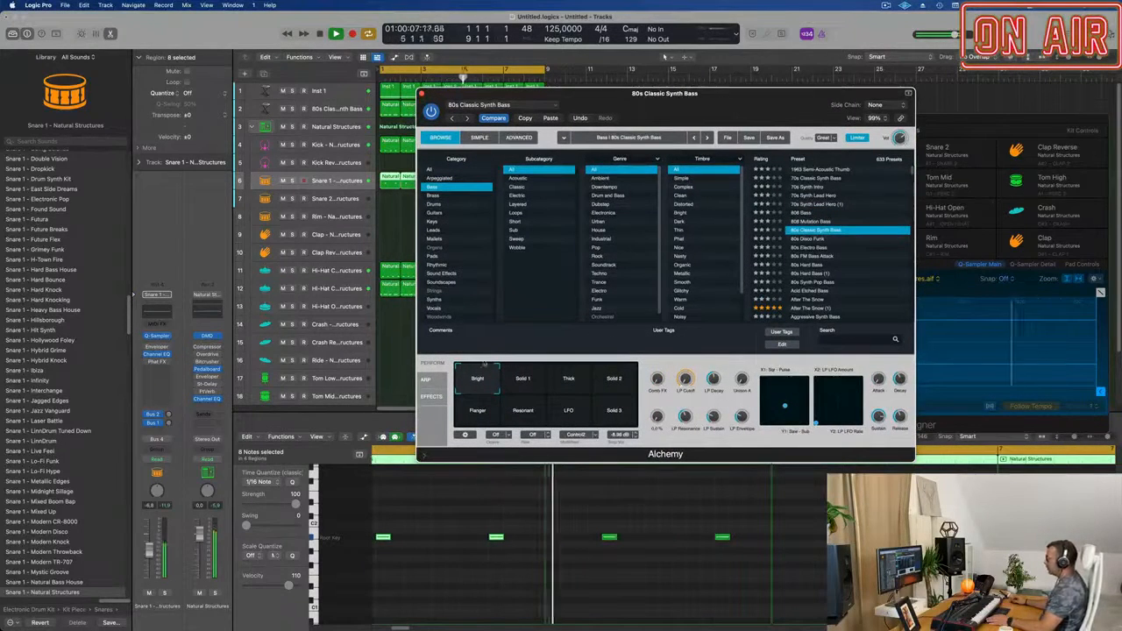
pyautogui.click(526, 381)
pyautogui.click(572, 379)
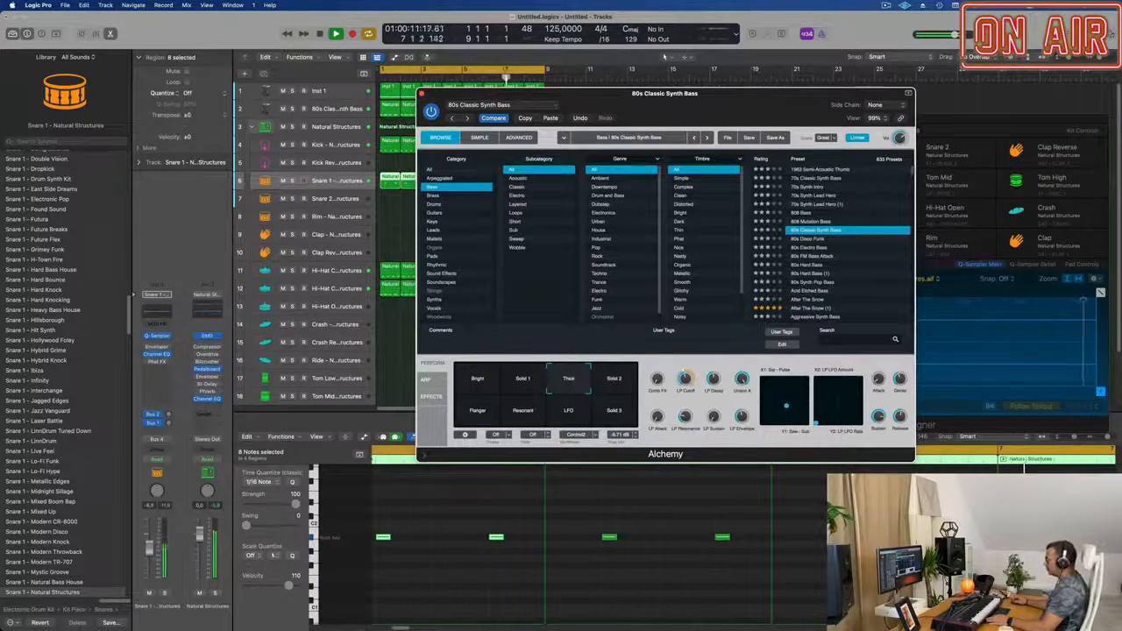
pyautogui.moveTo(685, 380)
pyautogui.mouseDown()
pyautogui.moveTo(685, 389)
pyautogui.moveTo(685, 375)
pyautogui.mouseUp()
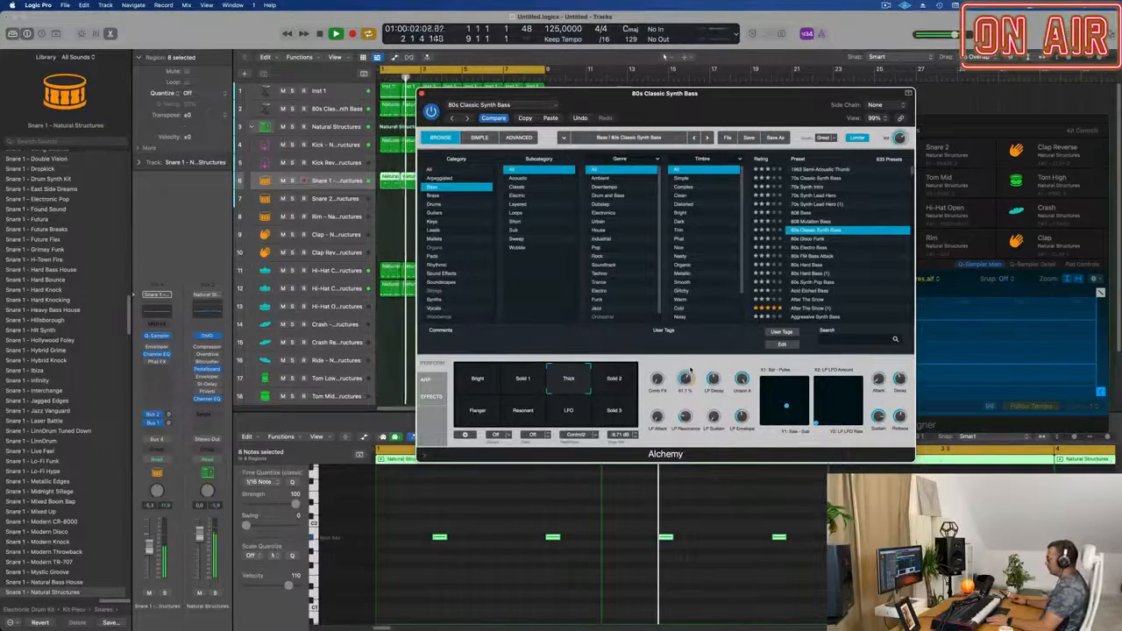
# Raise the Snare 1 track's volume to -2.7 dB and close the Alchemy window.
pyautogui.click(425, 77)
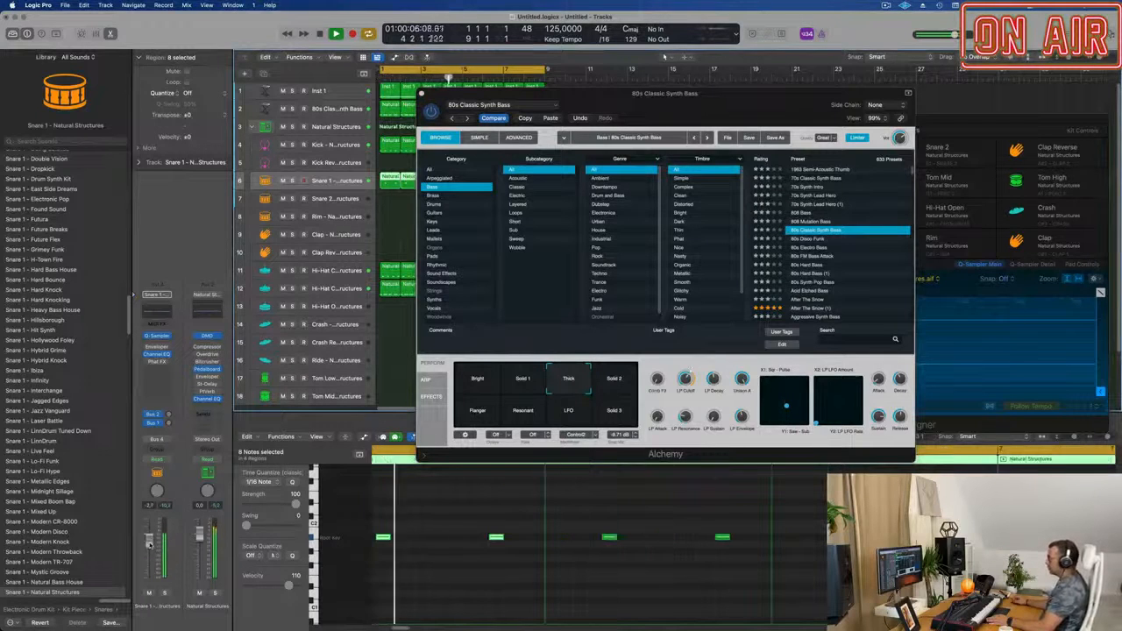
pyautogui.moveTo(660, 117); pyautogui.dragTo(571, 141)
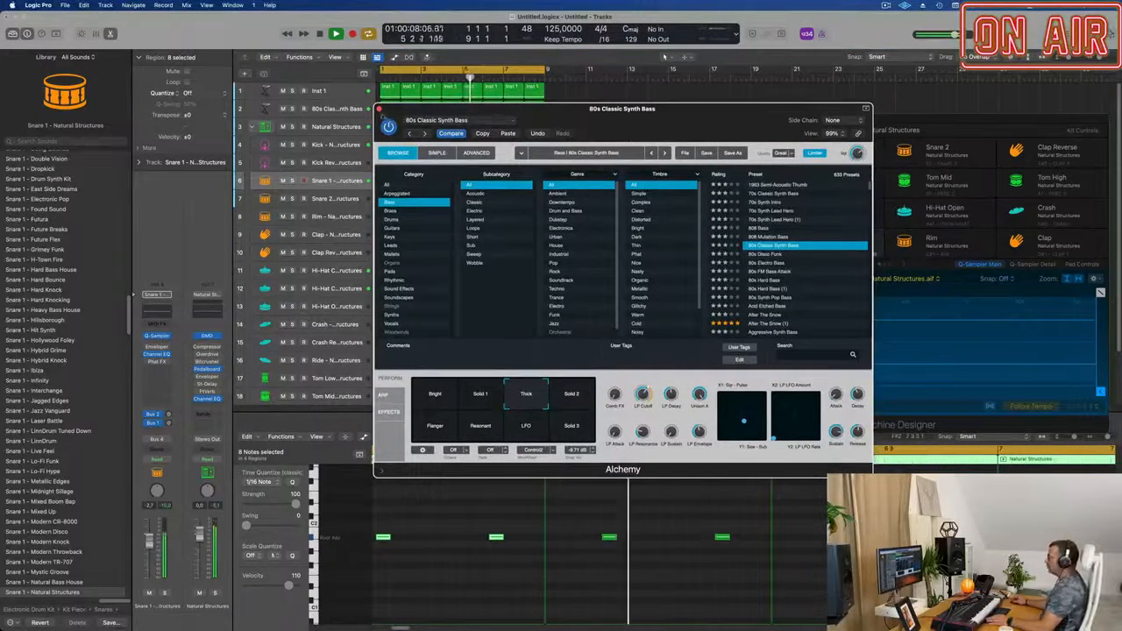
pyautogui.click(380, 110)
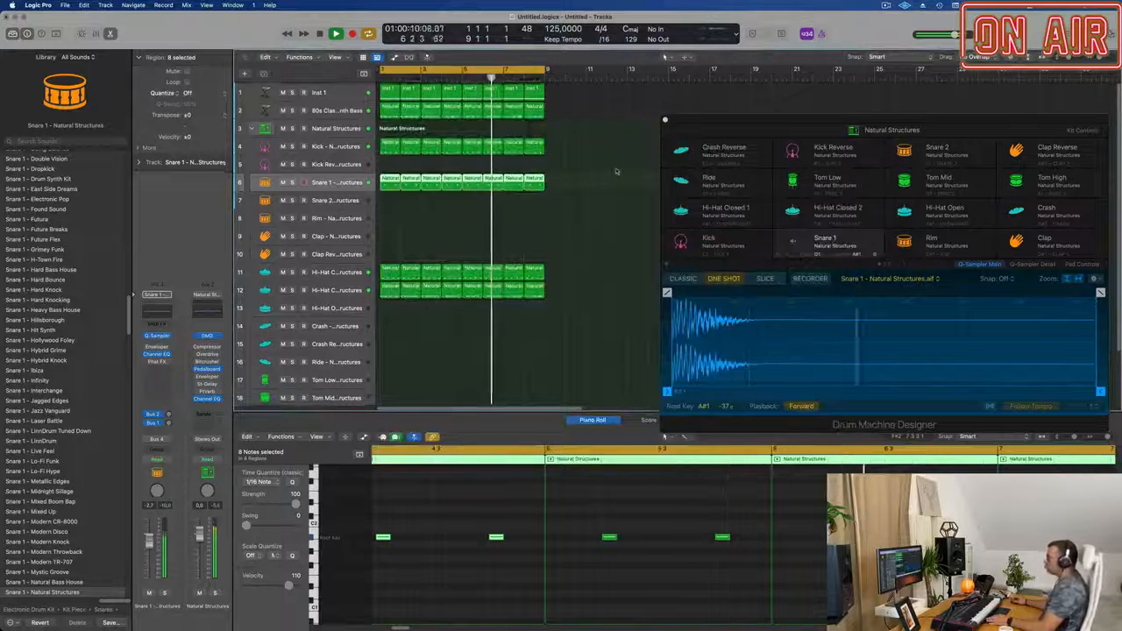
# Reopen Alchemy on the 80s Classic Synth Bass track, adjust LP Envelope and LP Resonance, and raise the track's volume to about -7.2 dB.
pyautogui.click(337, 110)
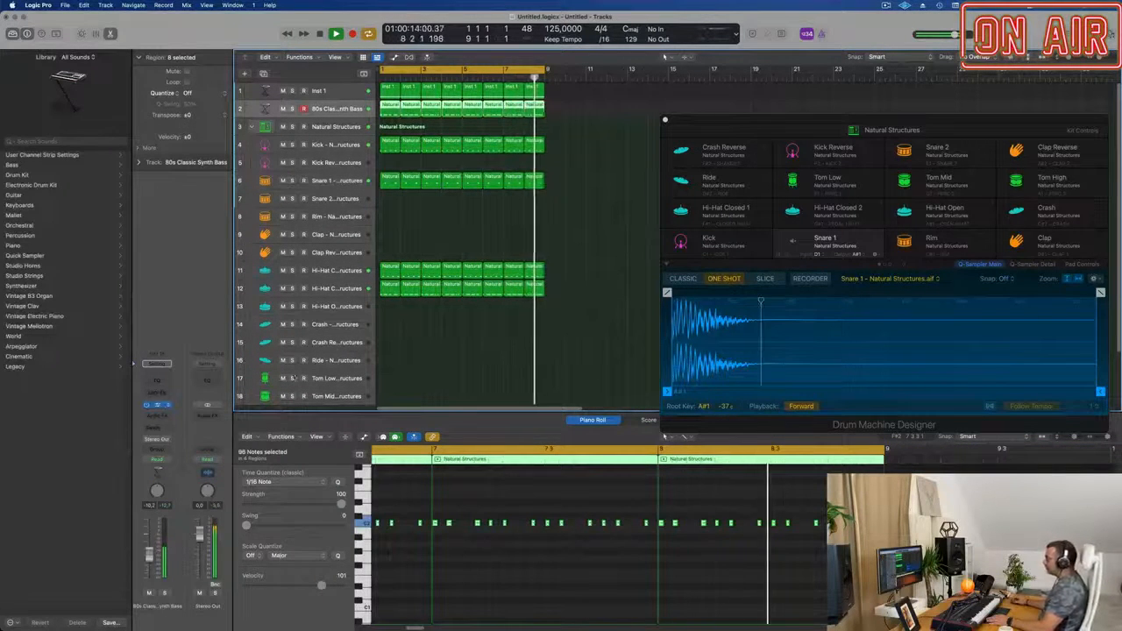
pyautogui.click(157, 405)
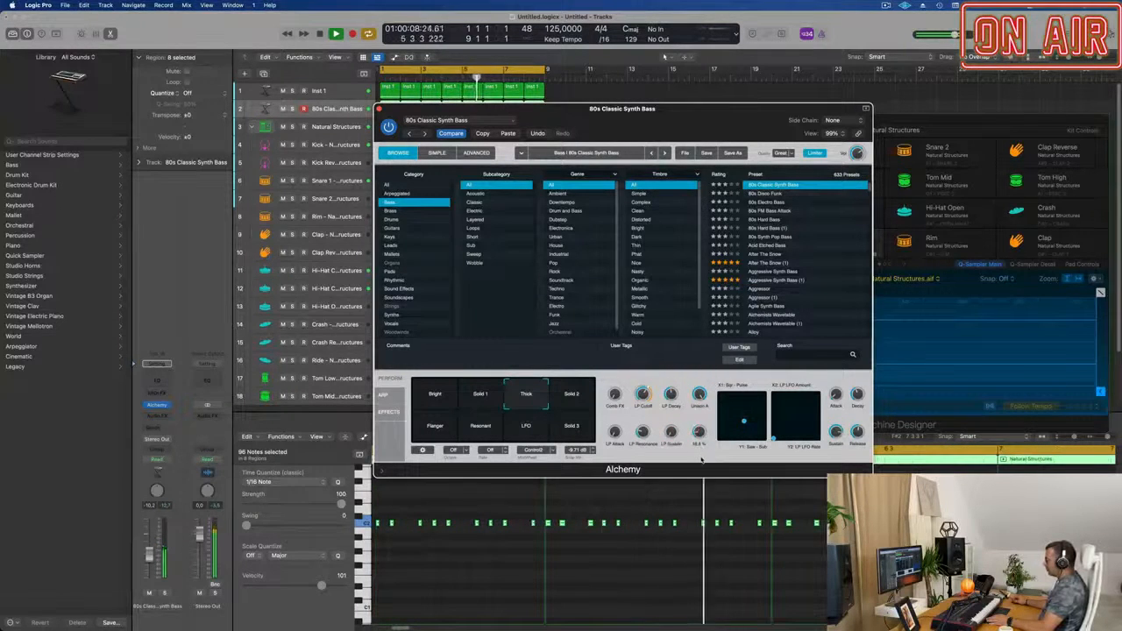
pyautogui.moveTo(701, 462); pyautogui.dragTo(703, 421)
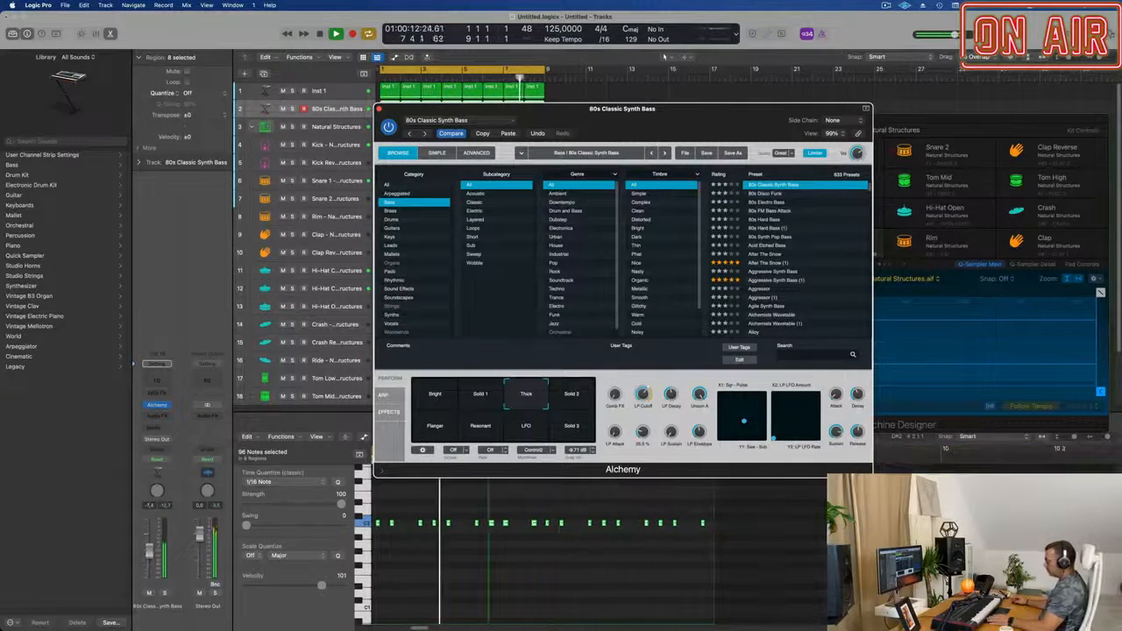
pyautogui.moveTo(149, 554); pyautogui.dragTo(150, 553)
# Show the mixer and copy the Compressor from the Inst 1 channel to the 80s Classic Synth Bass channel.
pyautogui.press('x')
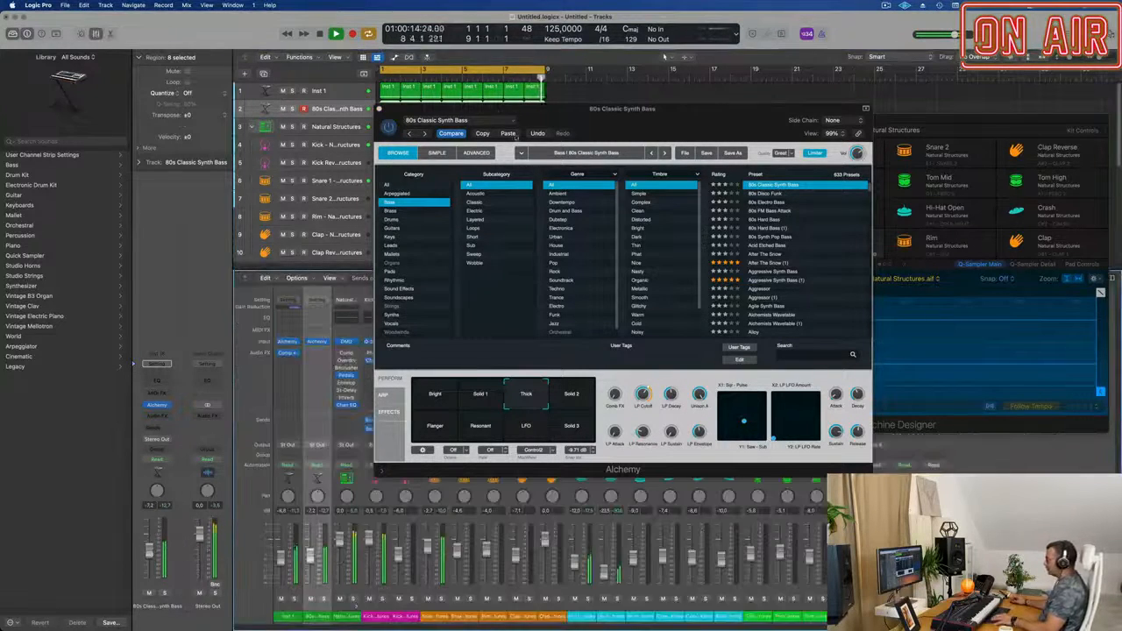
pyautogui.moveTo(623, 108); pyautogui.dragTo(1026, 110)
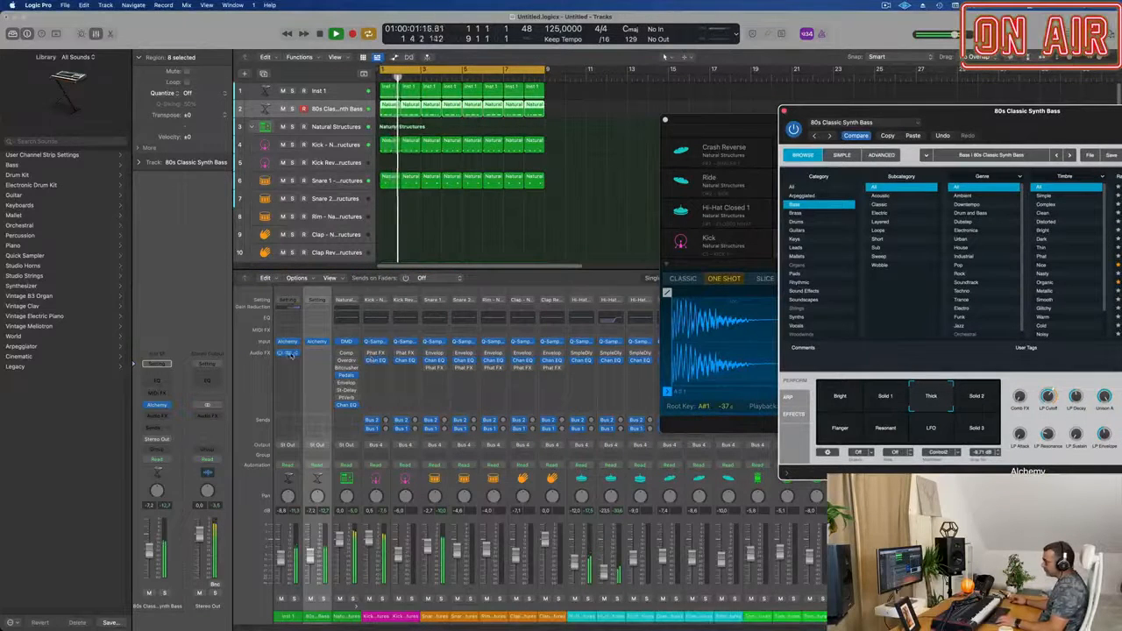
pyautogui.moveTo(289, 355); pyautogui.dragTo(317, 354)
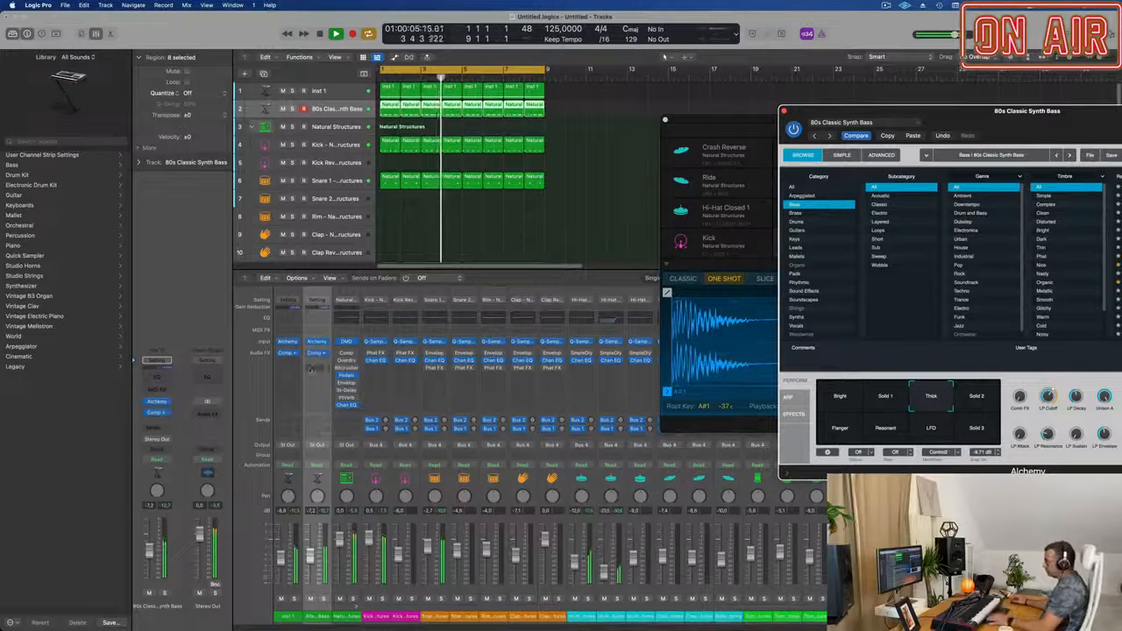
# Compare the Solid 2, Solid 3, LFO, Resonant and Flanger snapshots in Alchemy, settle on Thick and adjust its LP Decay.
pyautogui.moveTo(984, 120); pyautogui.dragTo(617, 201)
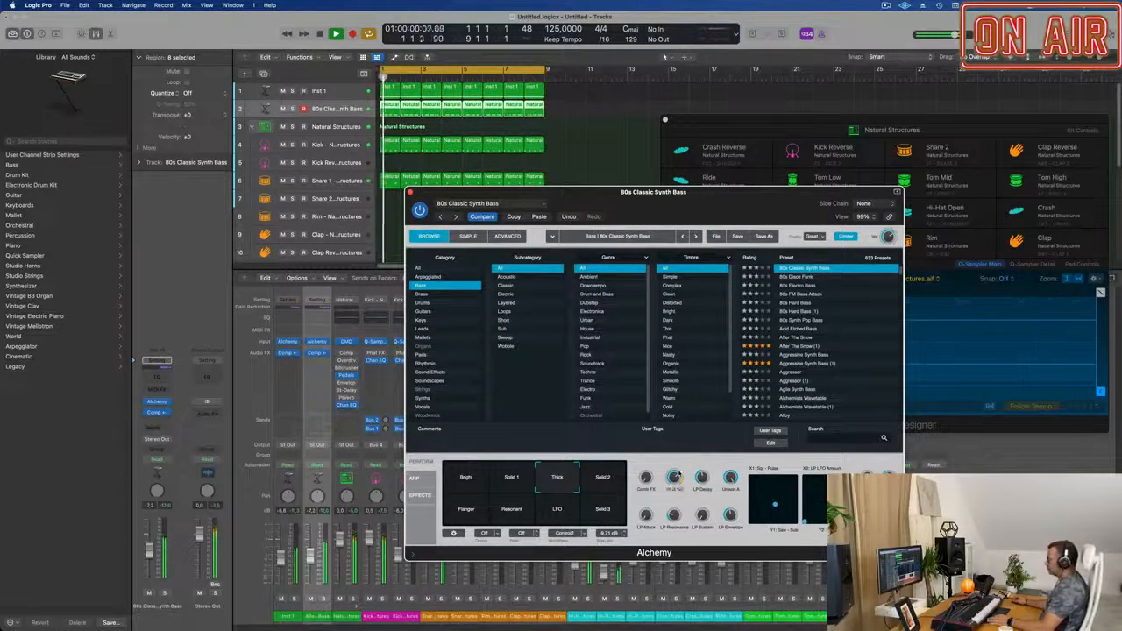
pyautogui.click(604, 480)
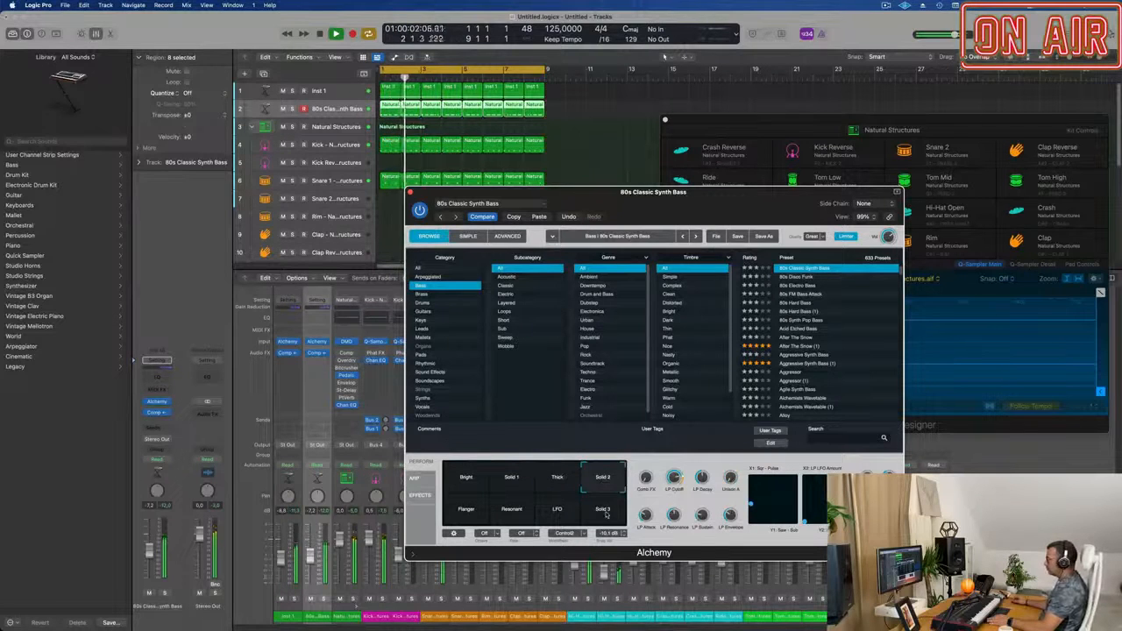
pyautogui.click(605, 515)
pyautogui.click(568, 516)
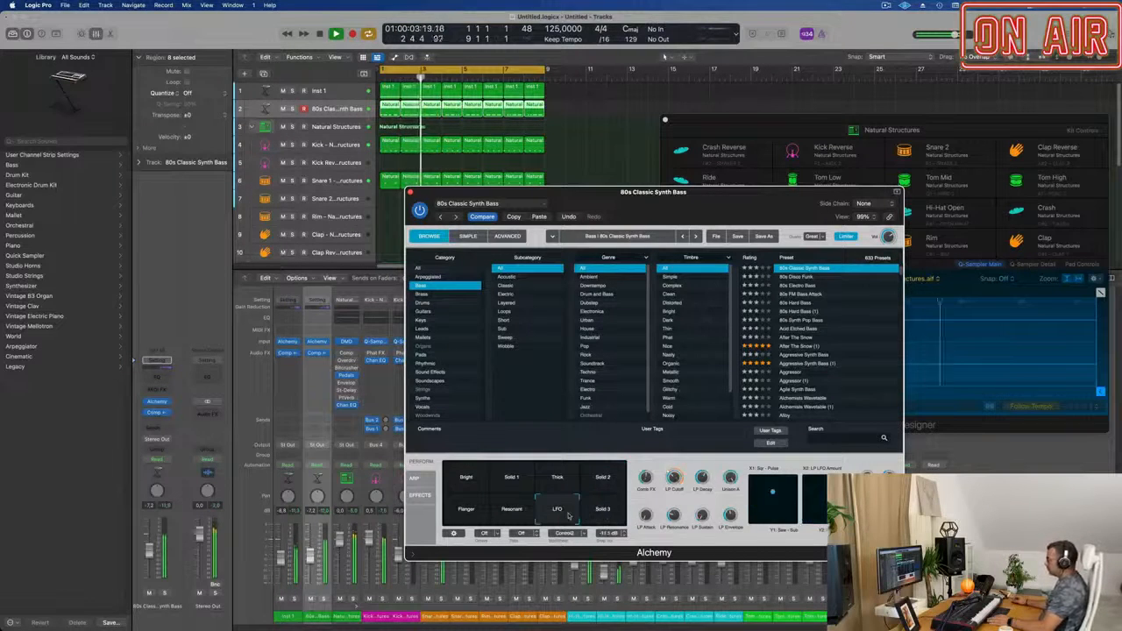
pyautogui.click(511, 515)
pyautogui.click(474, 517)
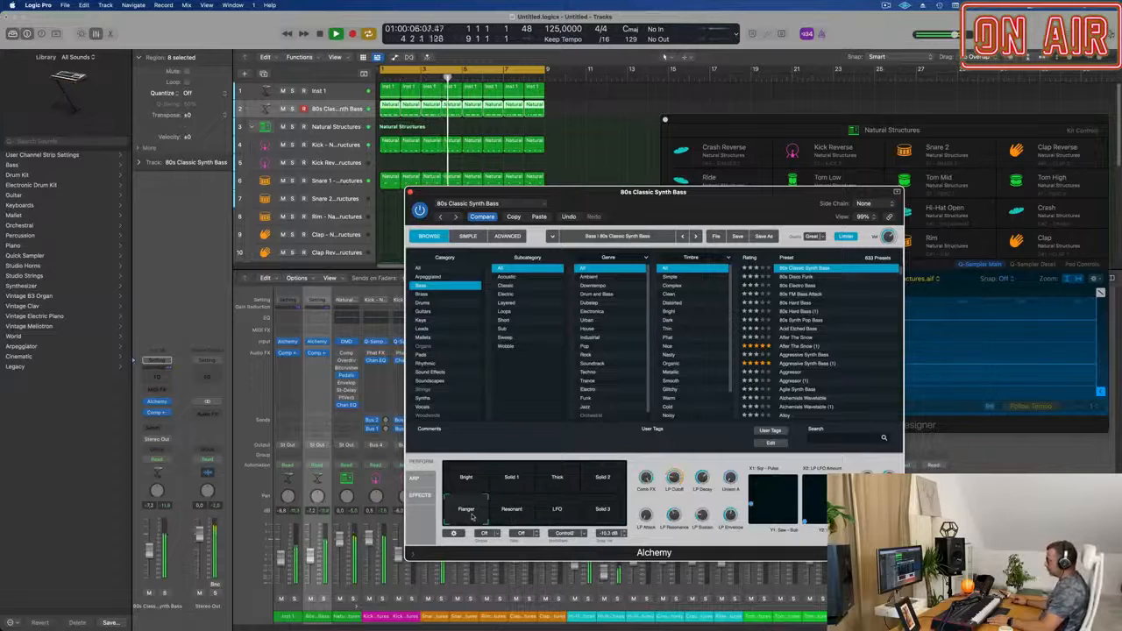
pyautogui.click(605, 516)
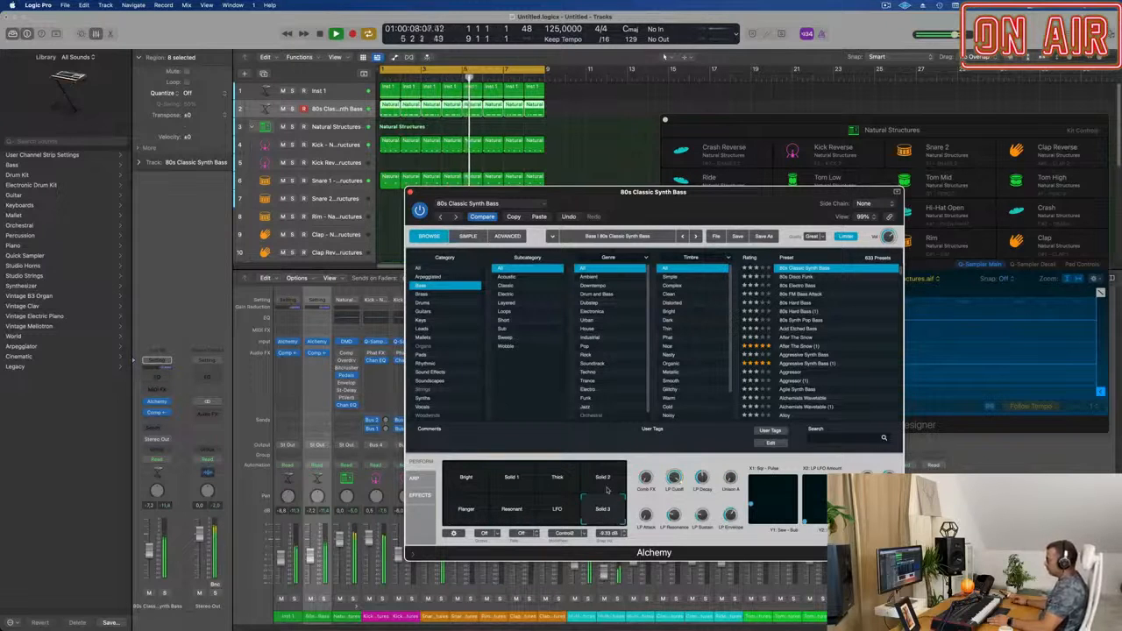
pyautogui.click(561, 484)
pyautogui.click(599, 513)
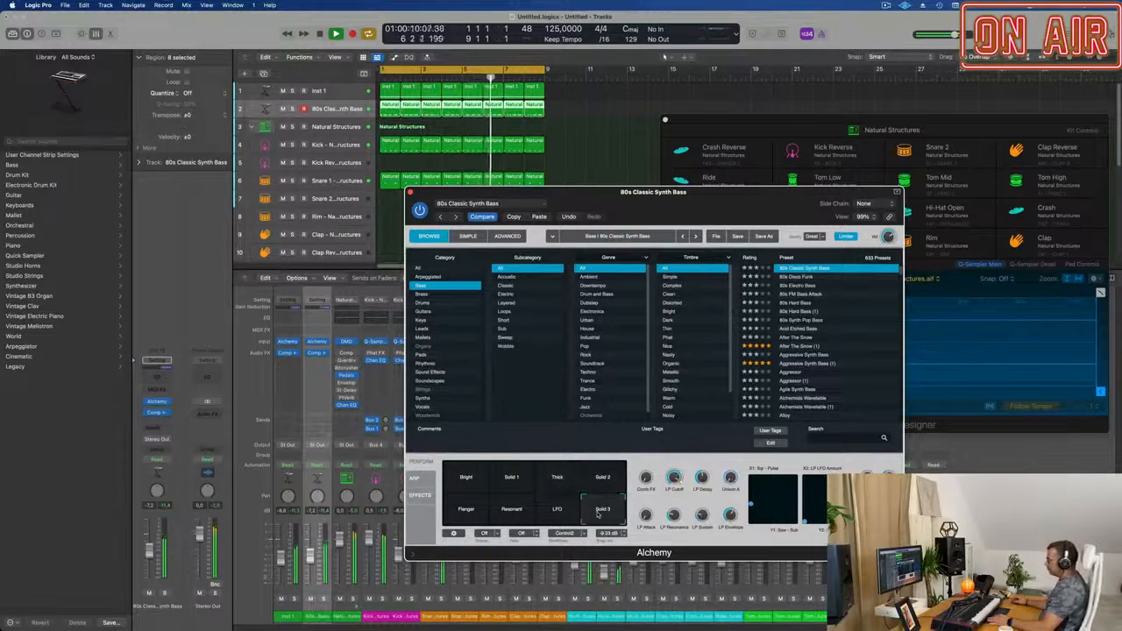
pyautogui.click(559, 478)
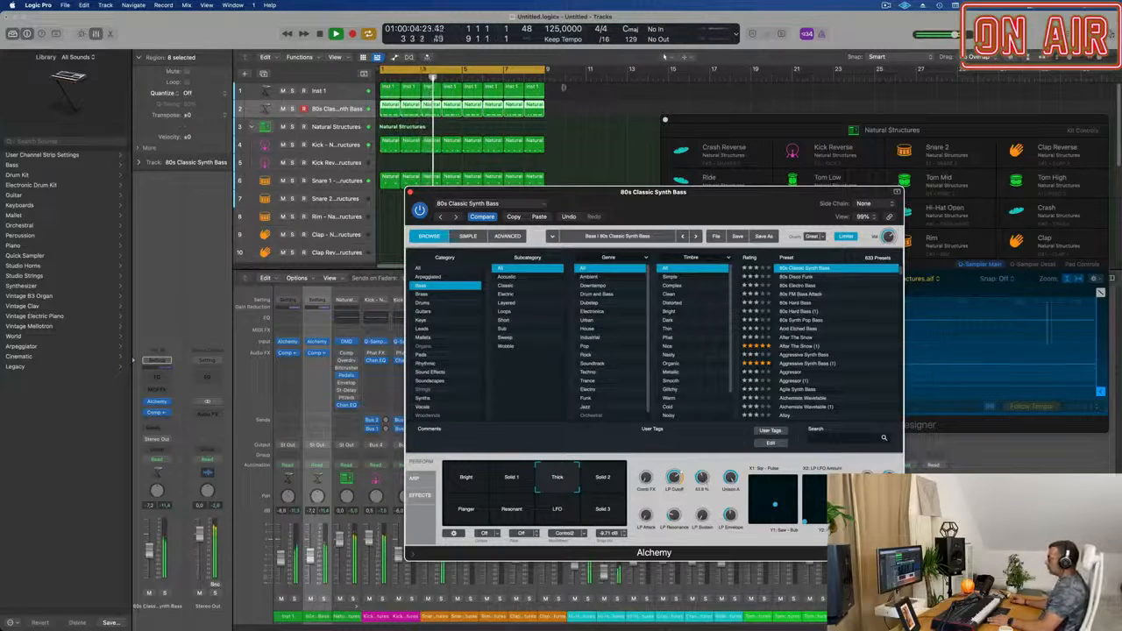
# Move the Alchemy window aside and open the first 80s Classic Synth Bass region in the Piano Roll.
pyautogui.click(562, 116)
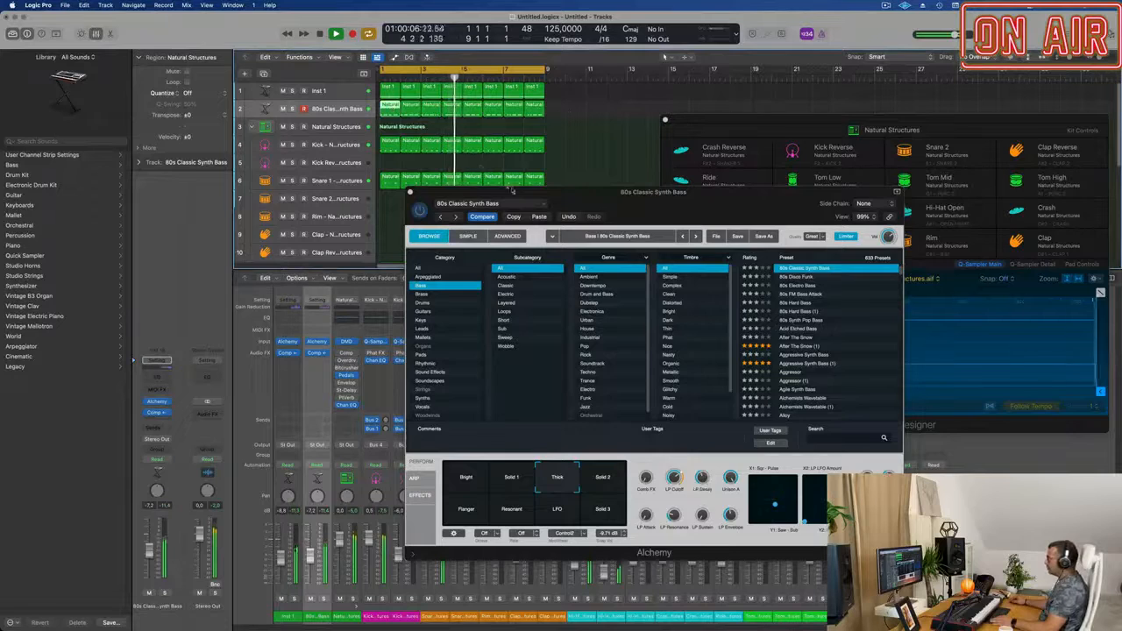
pyautogui.moveTo(513, 191); pyautogui.dragTo(997, 186)
pyautogui.doubleClick(394, 105)
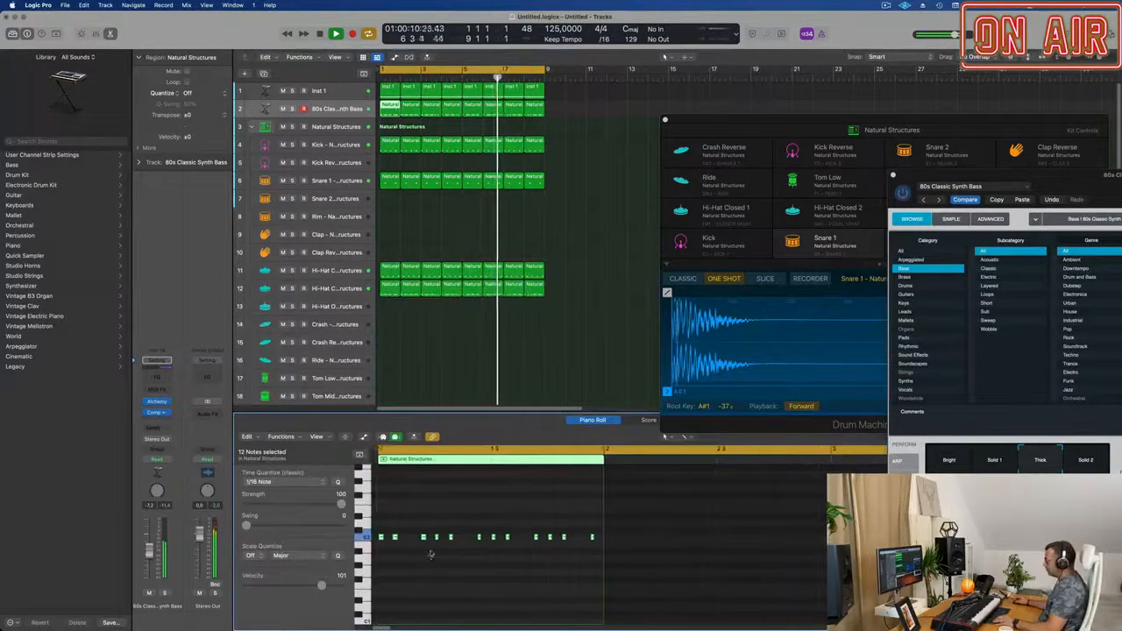
# Lengthen all twelve notes in the first bass region together, dragging the reference note to a length of 0 0 0 177.
pyautogui.click(412, 523)
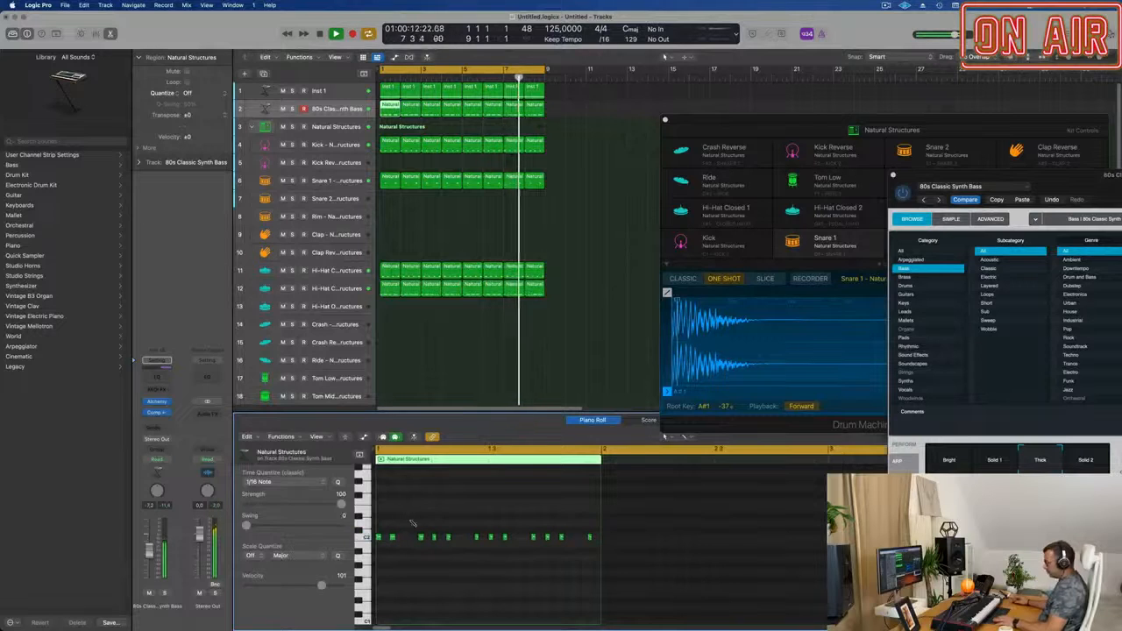
pyautogui.press('super+a')
pyautogui.moveTo(396, 538); pyautogui.dragTo(399, 541)
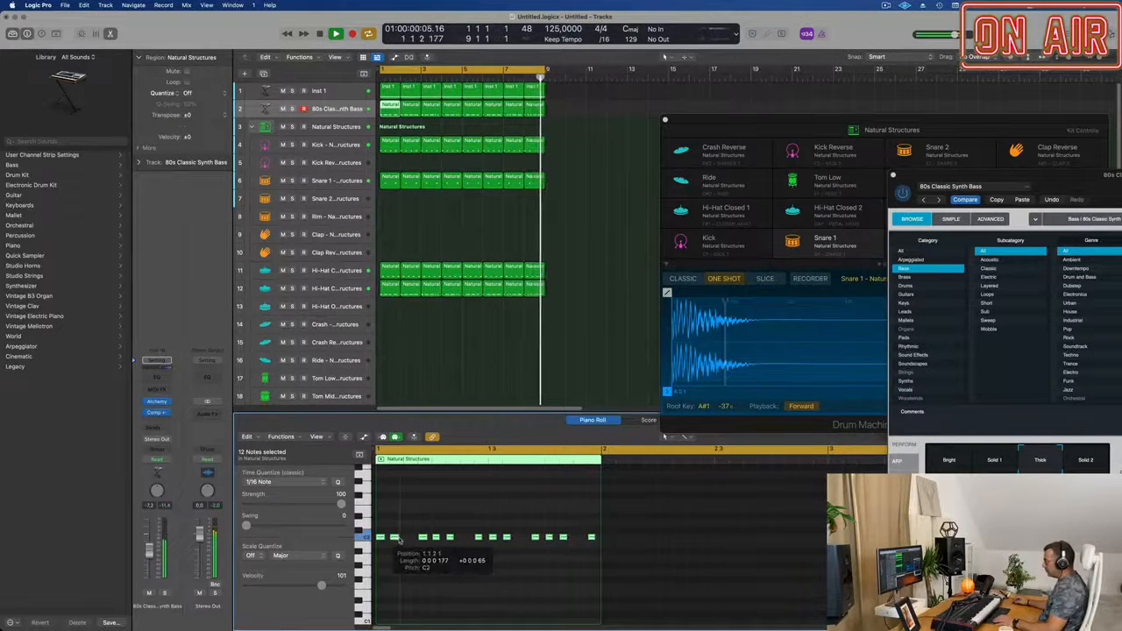
pyautogui.click(415, 523)
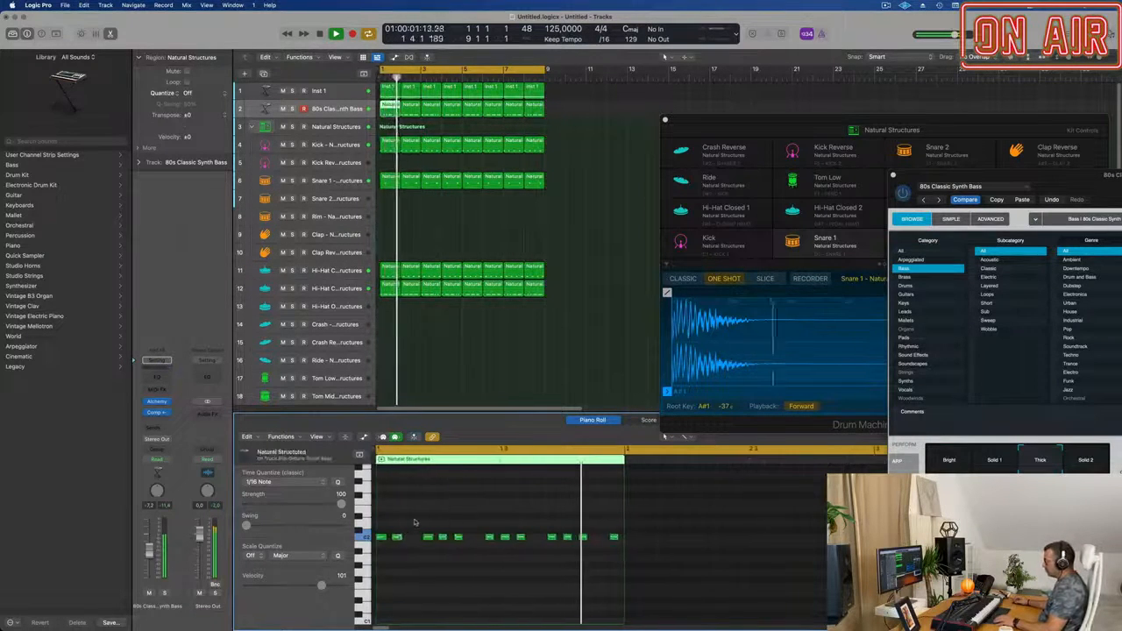
# Copy bass notes into the empty sixteenth slots at position 1 1 3 1 and in the third beat of the first region.
pyautogui.moveTo(397, 537); pyautogui.dragTo(412, 539)
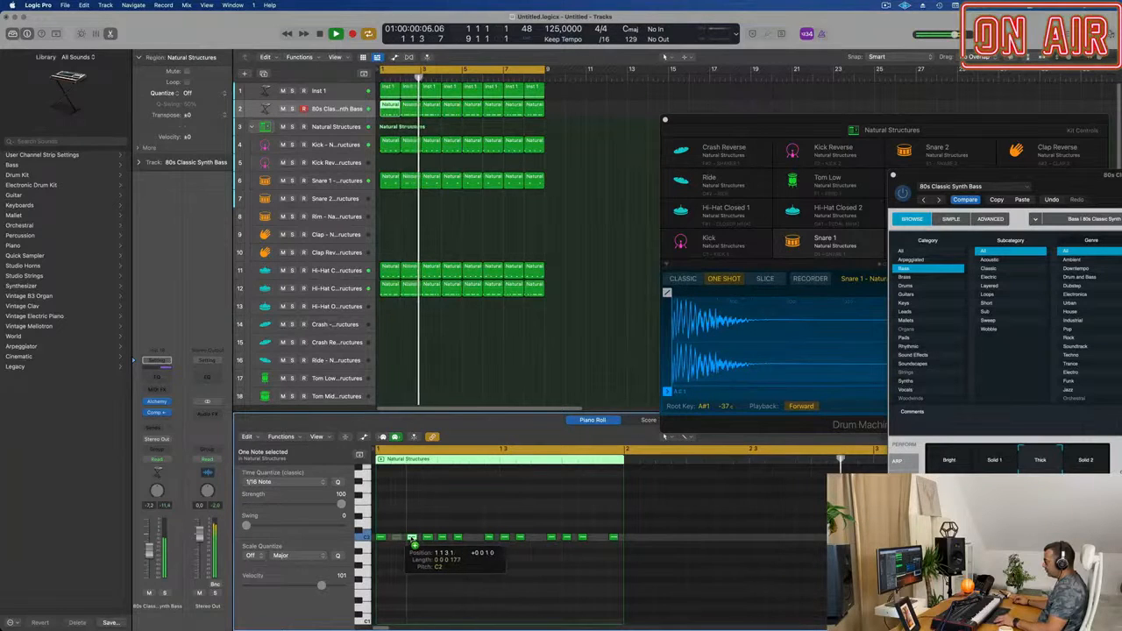
pyautogui.click(520, 537)
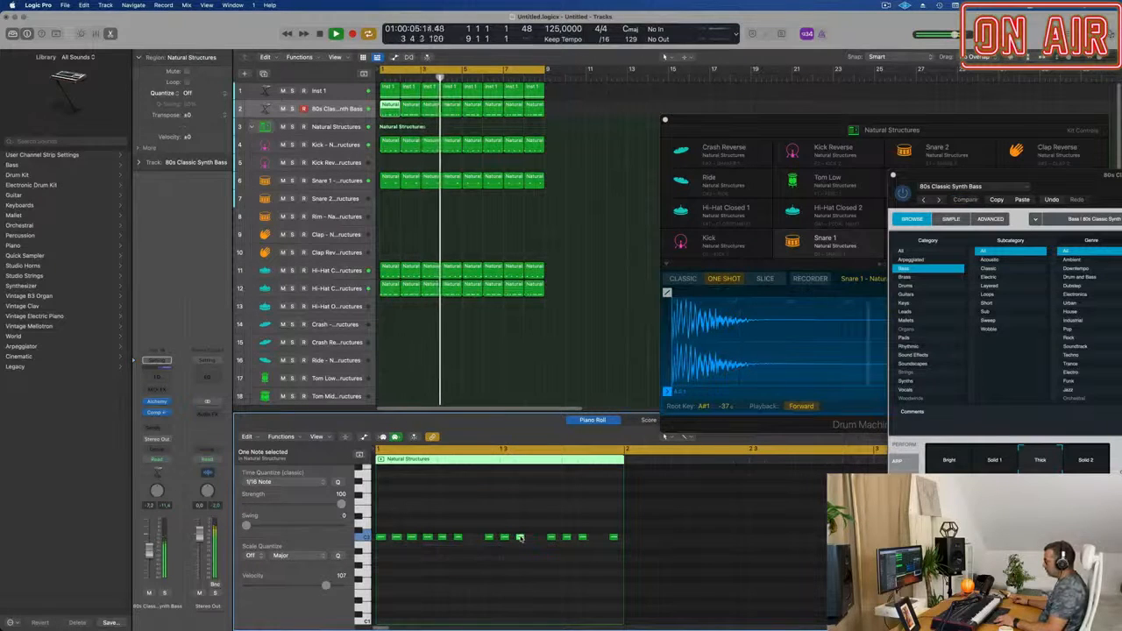
pyautogui.moveTo(520, 538); pyautogui.dragTo(532, 539)
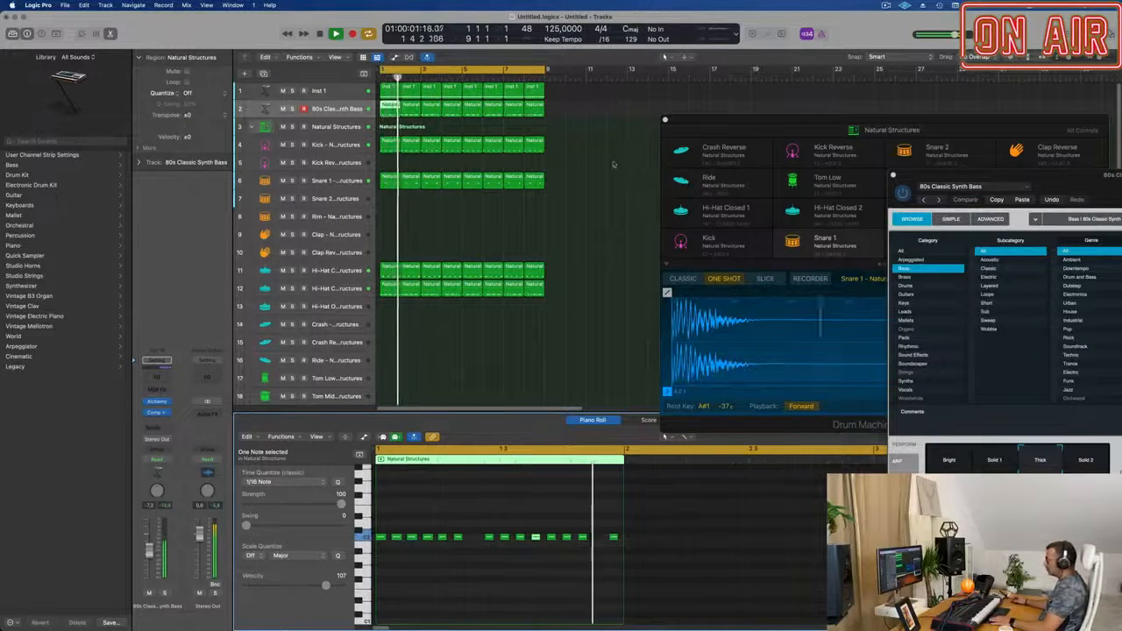
# Replace the other seven bass regions with repeats of the edited first region, filling all eight bars, and play the result.
pyautogui.press('space')
pyautogui.moveTo(574, 112); pyautogui.dragTo(424, 118)
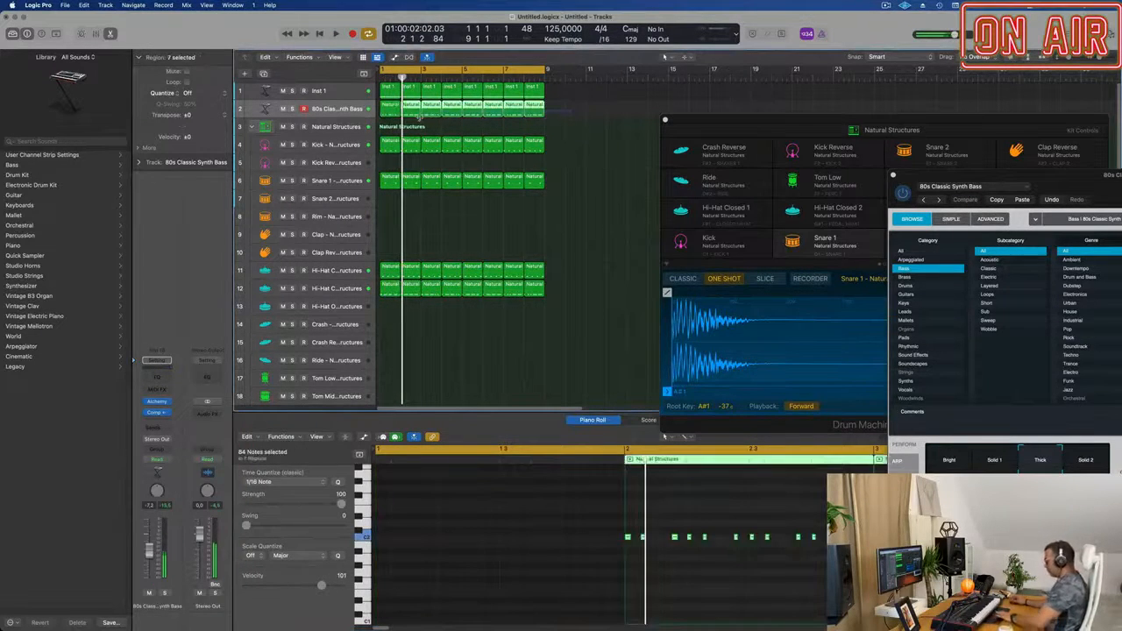
pyautogui.press('Delete')
pyautogui.click(391, 107)
pyautogui.press('super+r')
pyautogui.press('super+r')
pyautogui.press('super+r')
pyautogui.press('super+r')
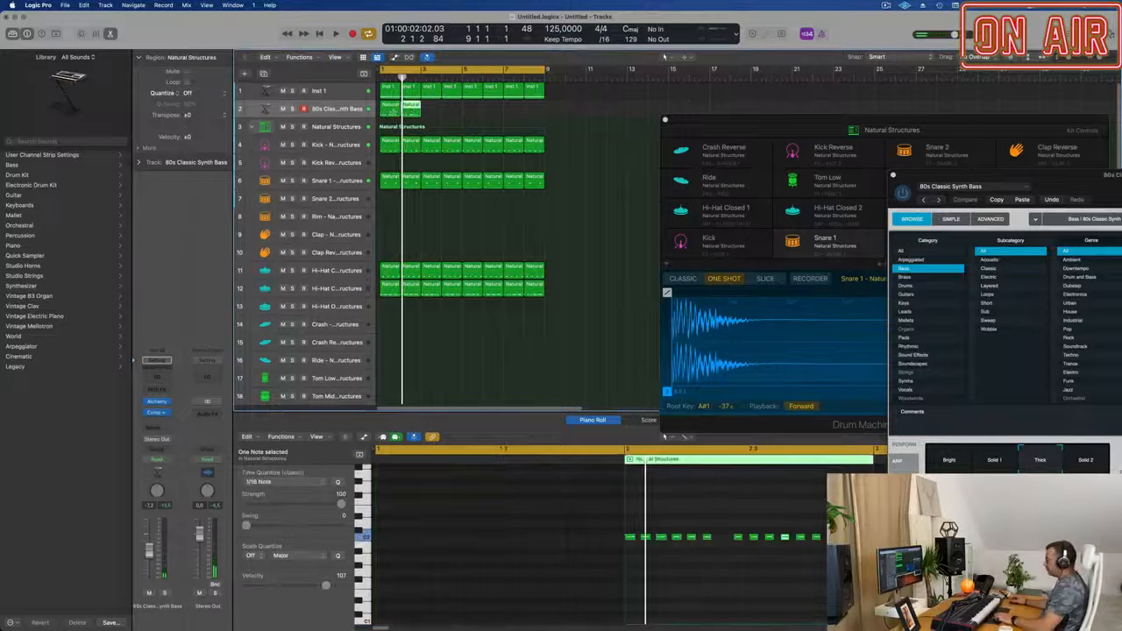
pyautogui.click(347, 110)
pyautogui.press('space')
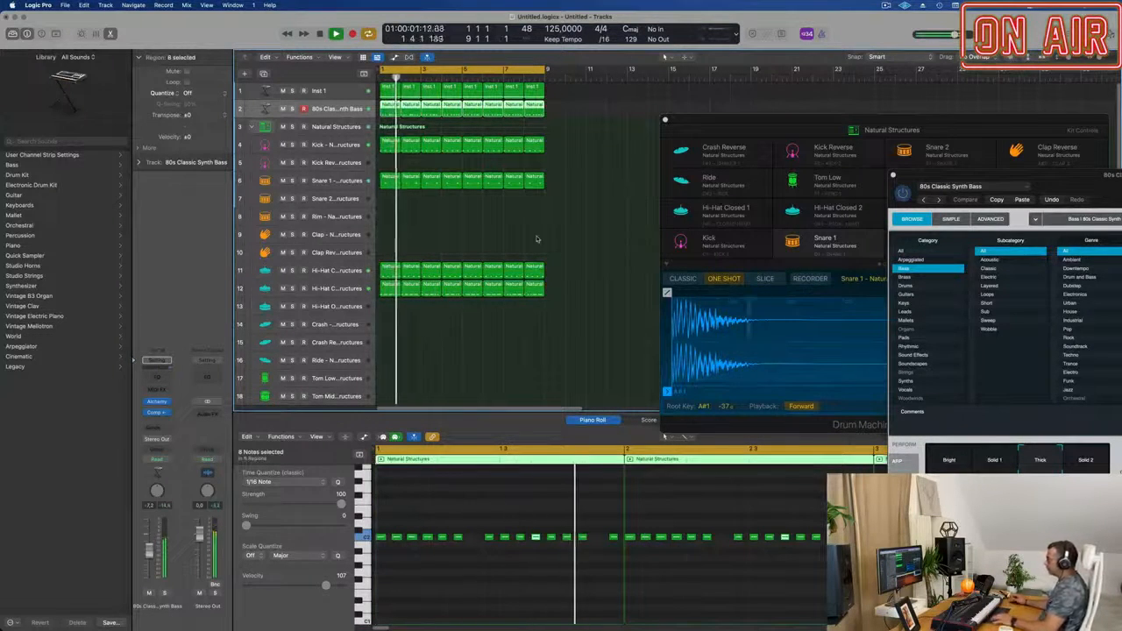
pyautogui.press('super+Left')
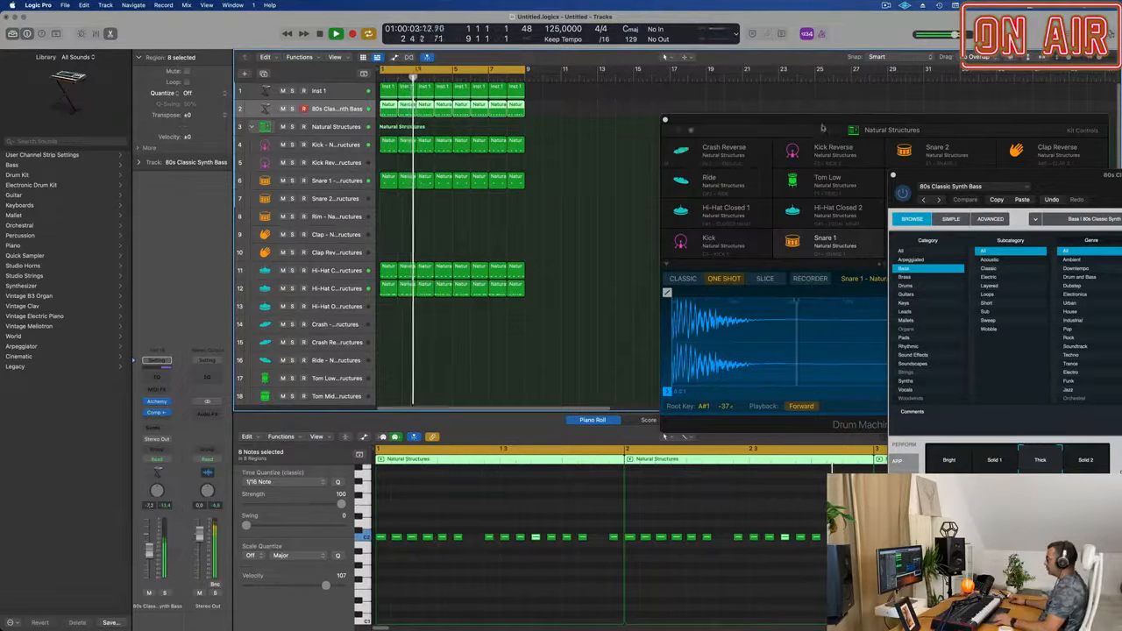
# Close the Drum Machine Designer window and duplicate the 80s Classic Synth Bass track with its settings as a new empty track.
pyautogui.moveTo(822, 128); pyautogui.dragTo(676, 124)
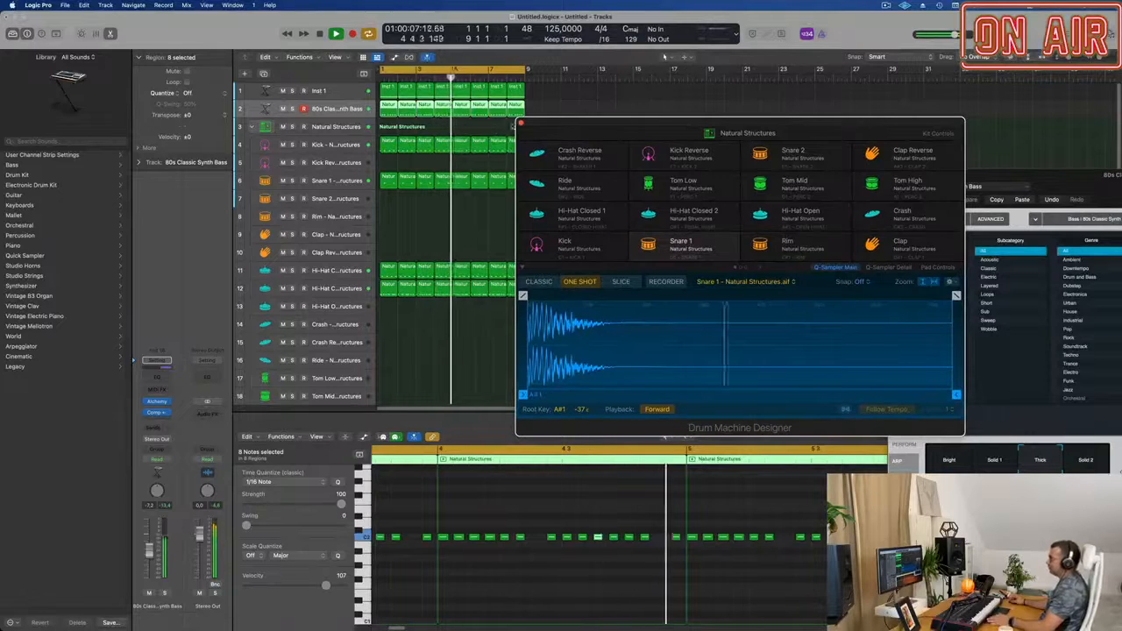
pyautogui.click(520, 123)
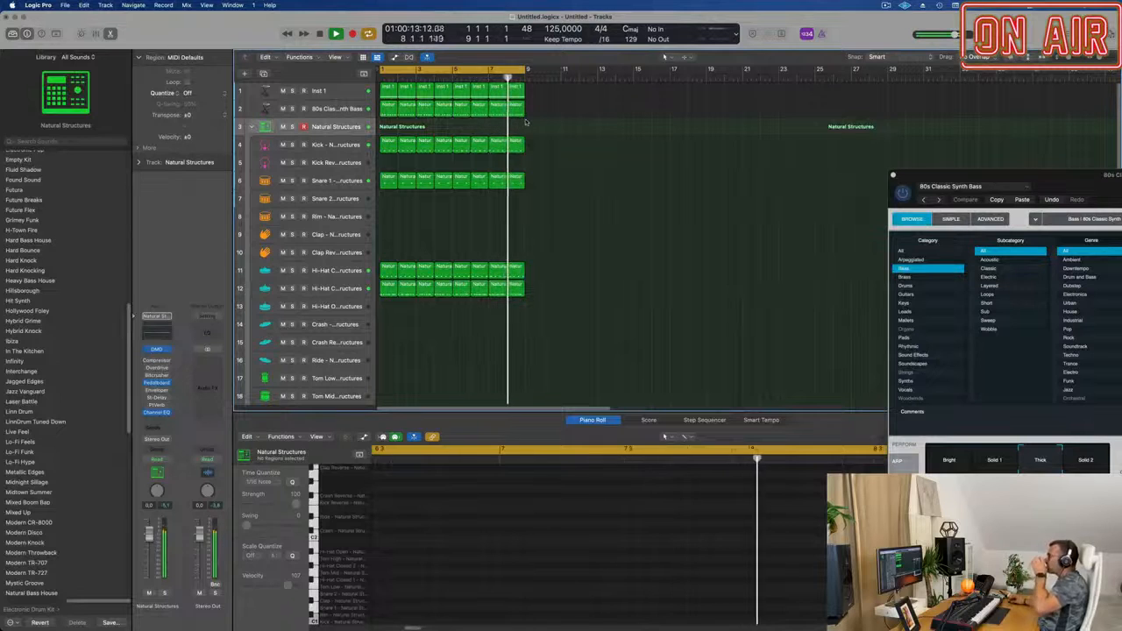
pyautogui.click(326, 109)
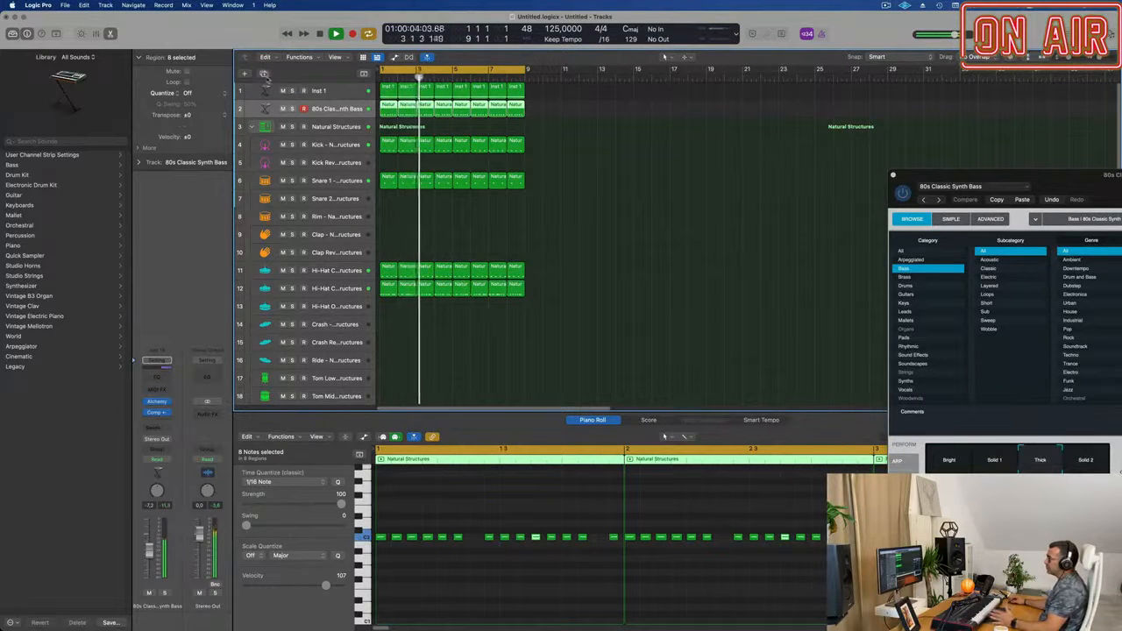
pyautogui.click(263, 73)
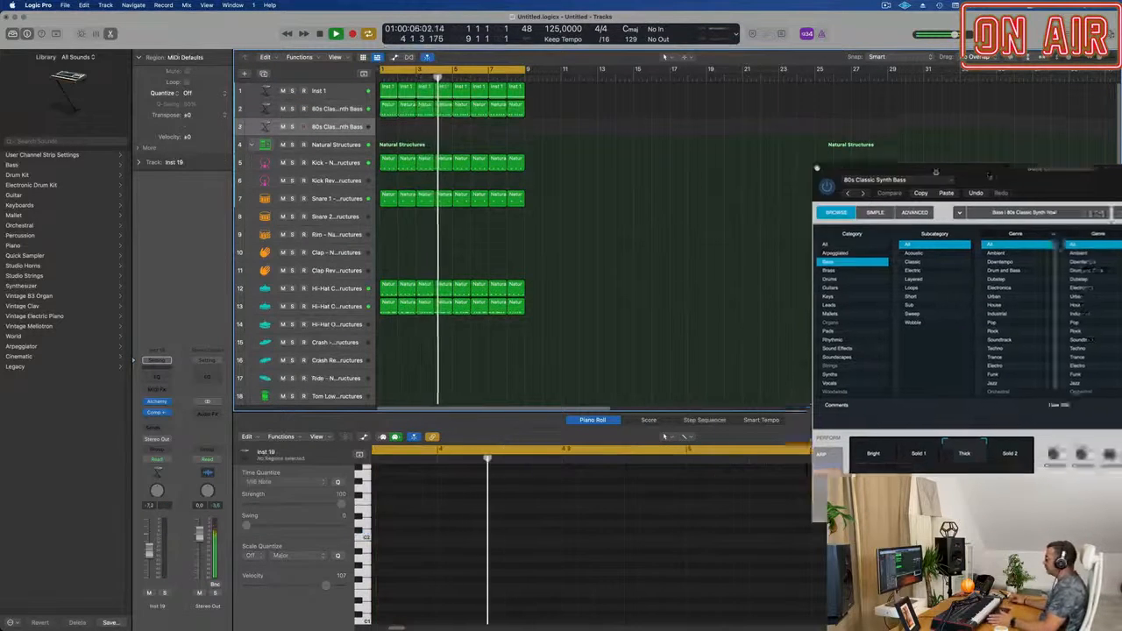
# Try the Awaken From Dark Dreams pad preset in the original bass track's Alchemy, restore the bass sound and move the window aside.
pyautogui.moveTo(935, 172); pyautogui.dragTo(597, 171)
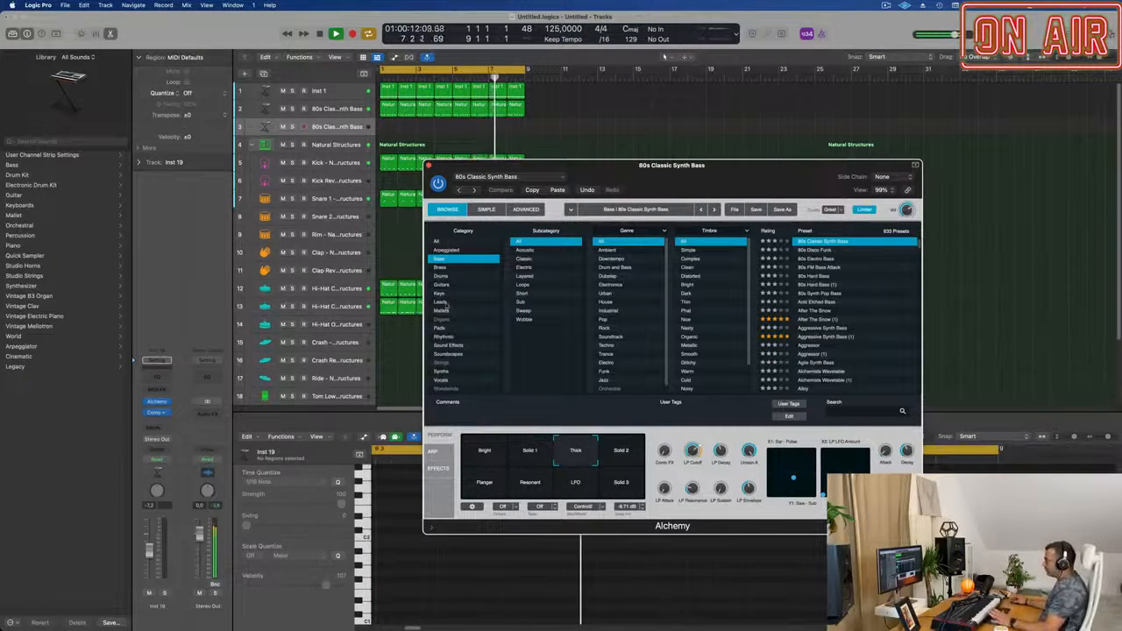
pyautogui.click(441, 328)
pyautogui.scroll(-5, 860, 312)
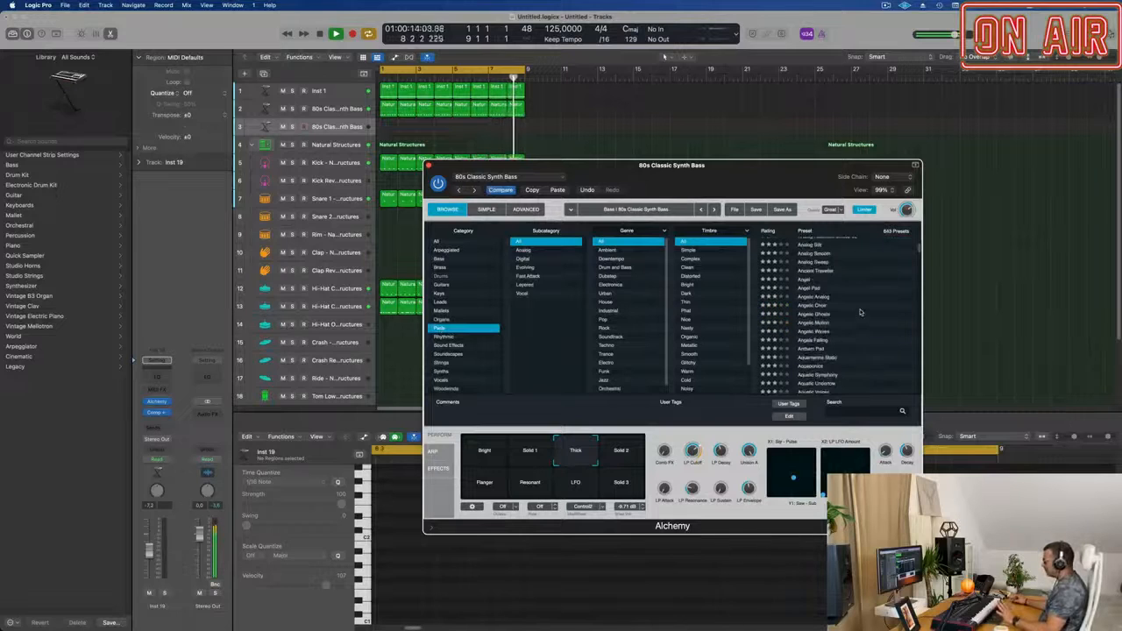
pyautogui.scroll(-2, 872, 309)
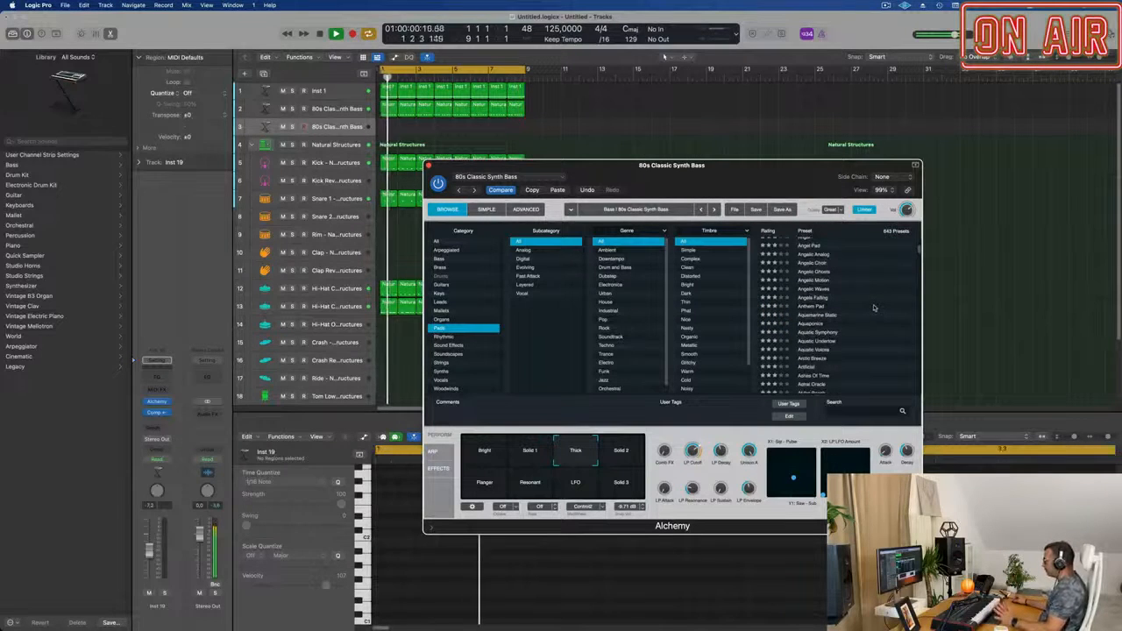
pyautogui.scroll(-3, 874, 308)
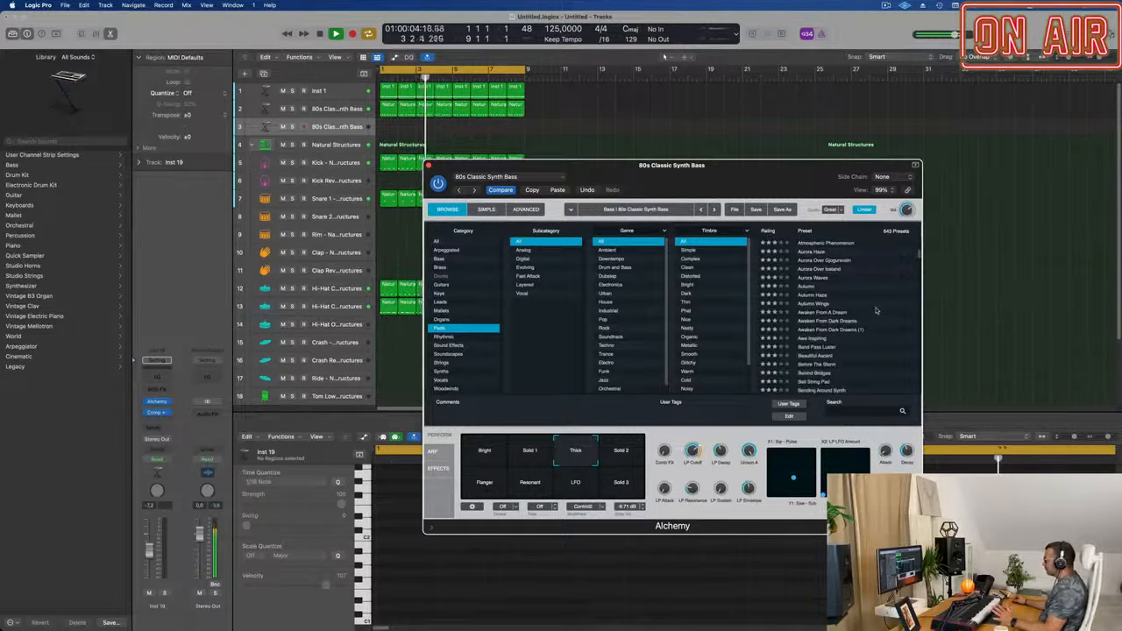
pyautogui.scroll(-2, 876, 310)
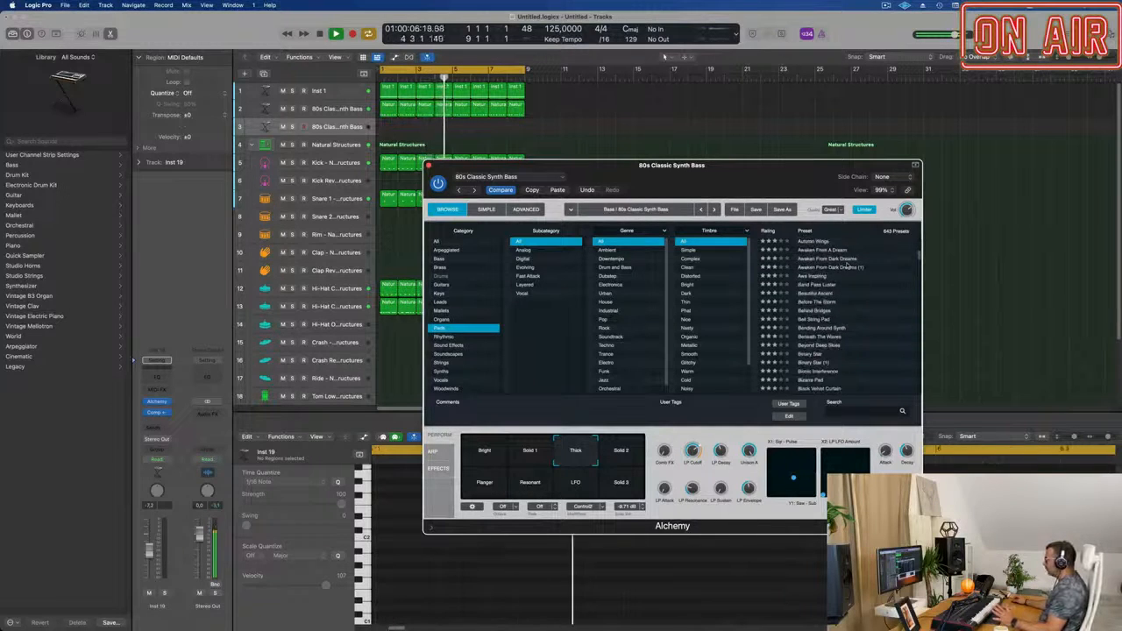
pyautogui.click(792, 260)
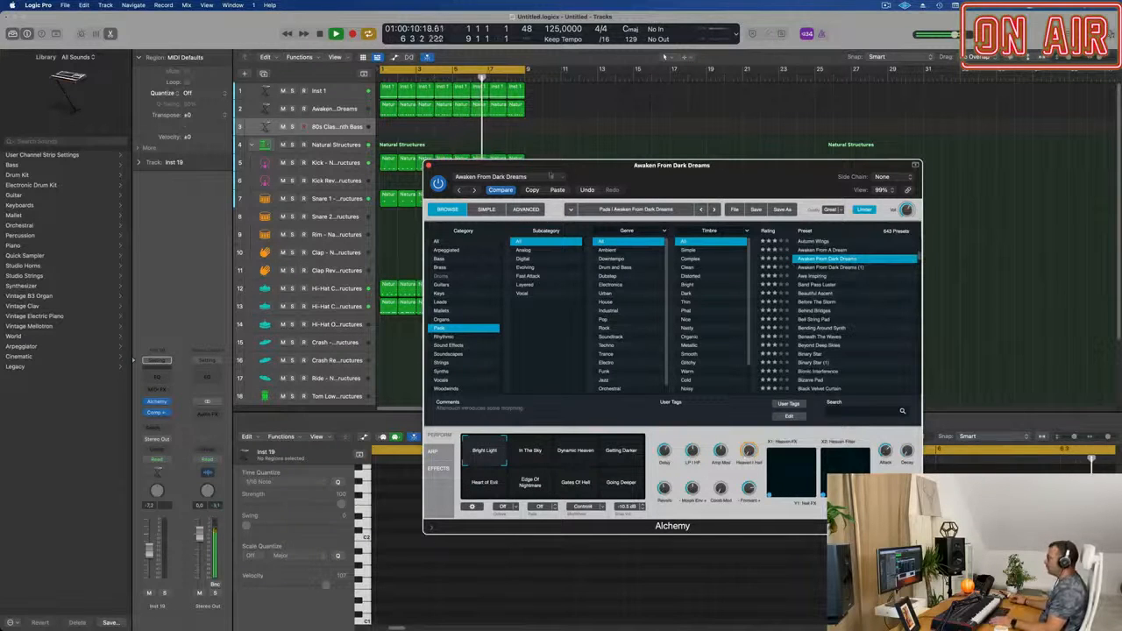
pyautogui.click(500, 190)
pyautogui.moveTo(657, 166); pyautogui.dragTo(809, 150)
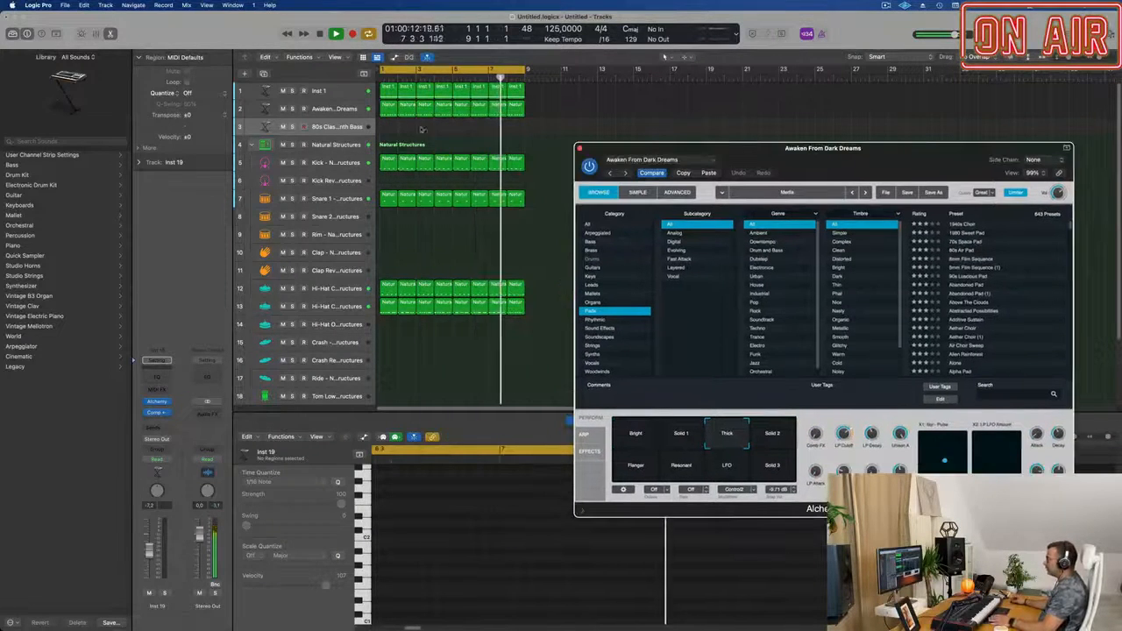
# Open Alchemy on the duplicated track and load the Awaken From Dark Dreams preset from the Pads category.
pyautogui.click(341, 128)
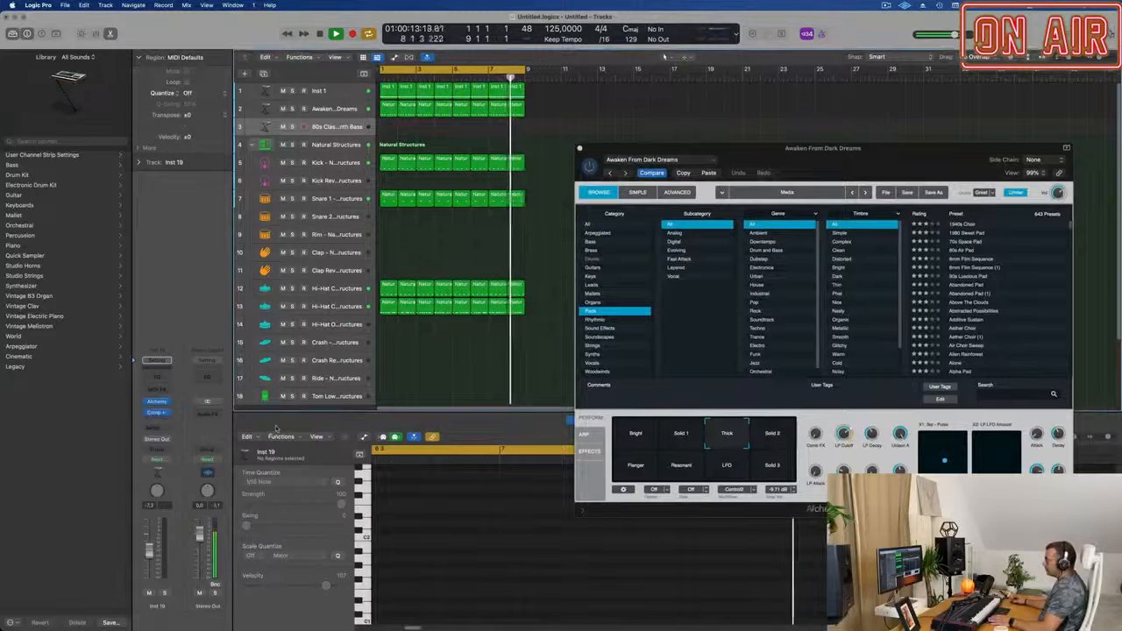
pyautogui.click(156, 401)
pyautogui.moveTo(662, 147); pyautogui.dragTo(822, 208)
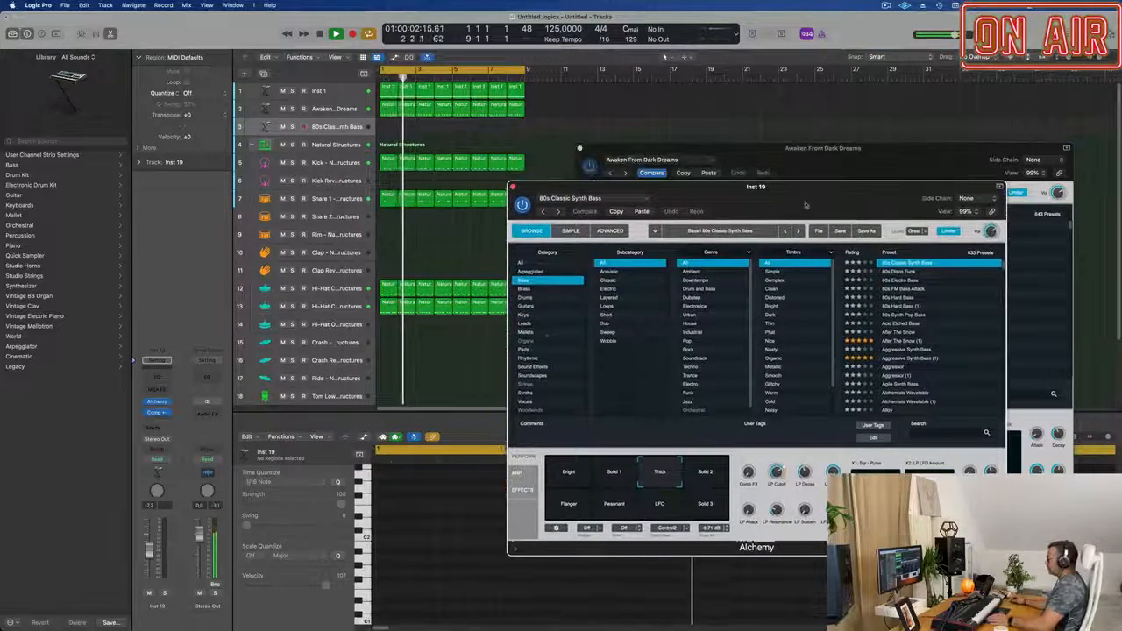
pyautogui.click(526, 350)
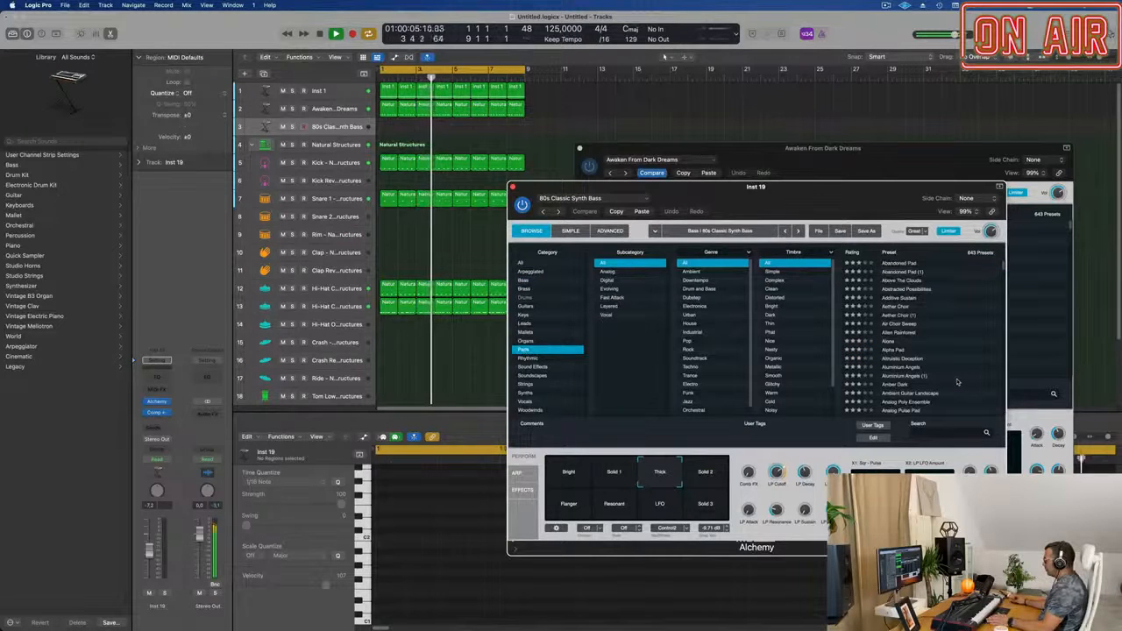
pyautogui.scroll(-10, 957, 382)
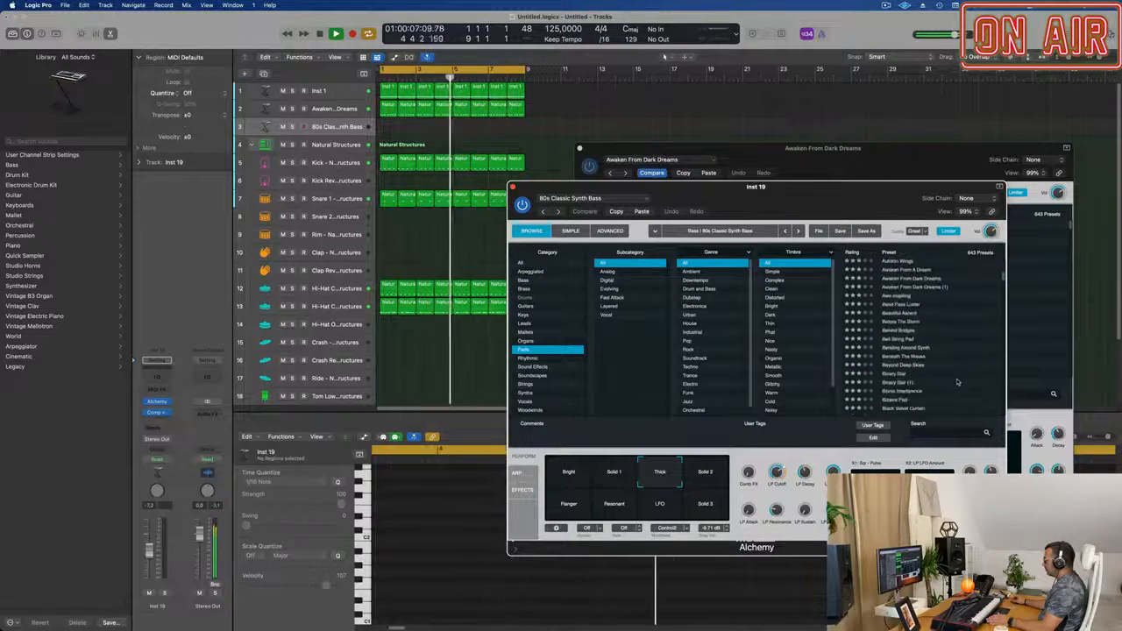
pyautogui.scroll(3, 930, 351)
pyautogui.click(911, 323)
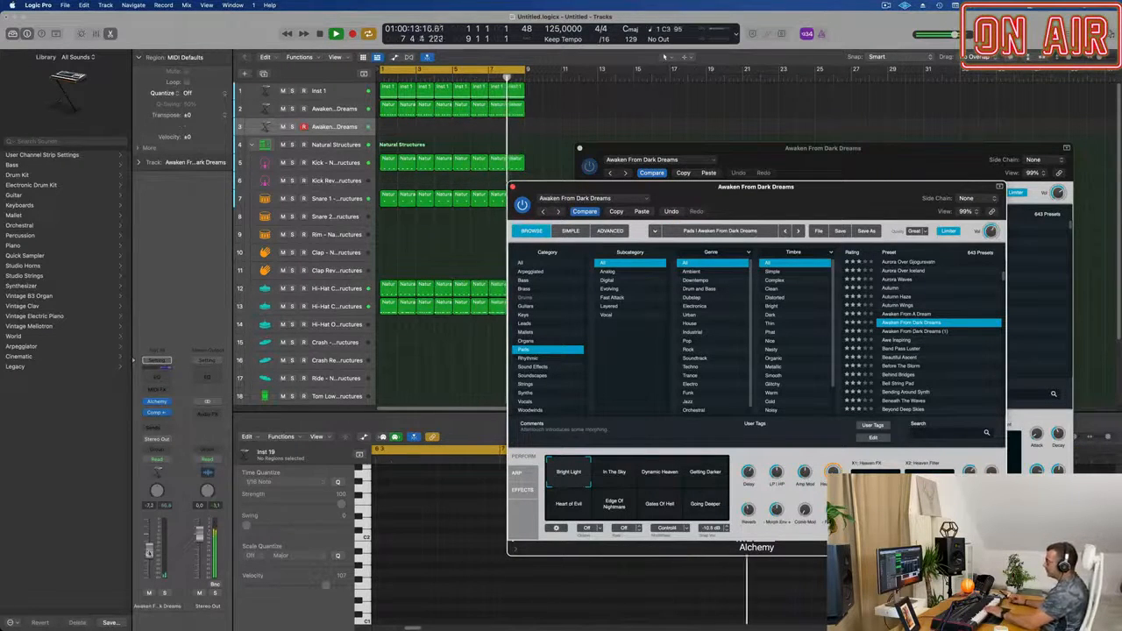
# Lower the pad track's volume to about -17 dB and record a sustained pad note over the first two bars.
pyautogui.moveTo(151, 565); pyautogui.dragTo(152, 573)
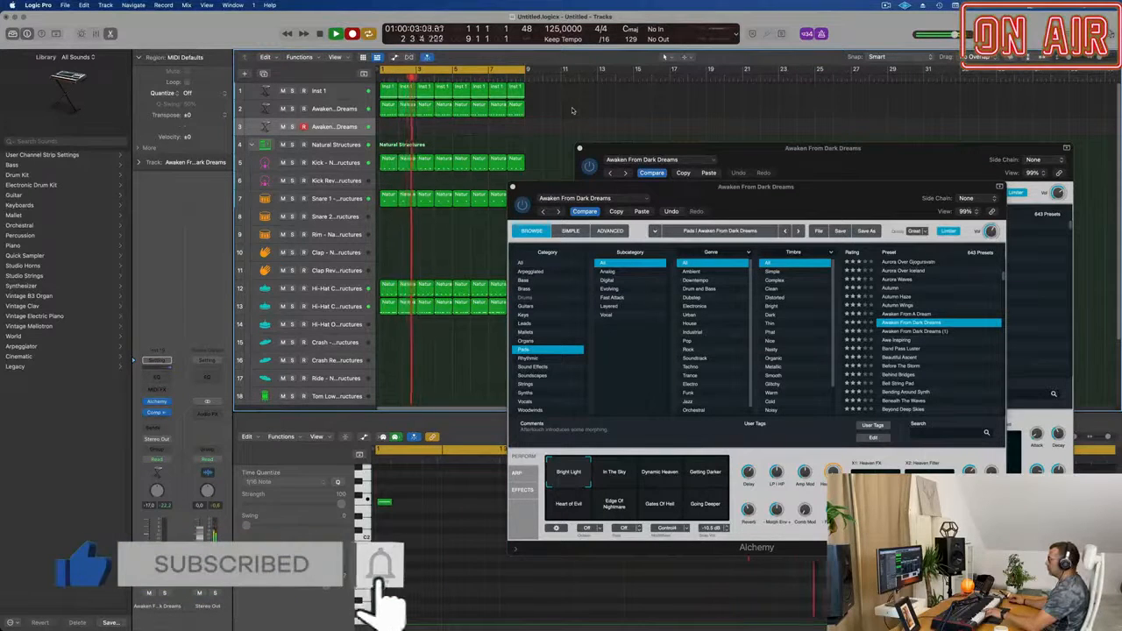
pyautogui.press('space')
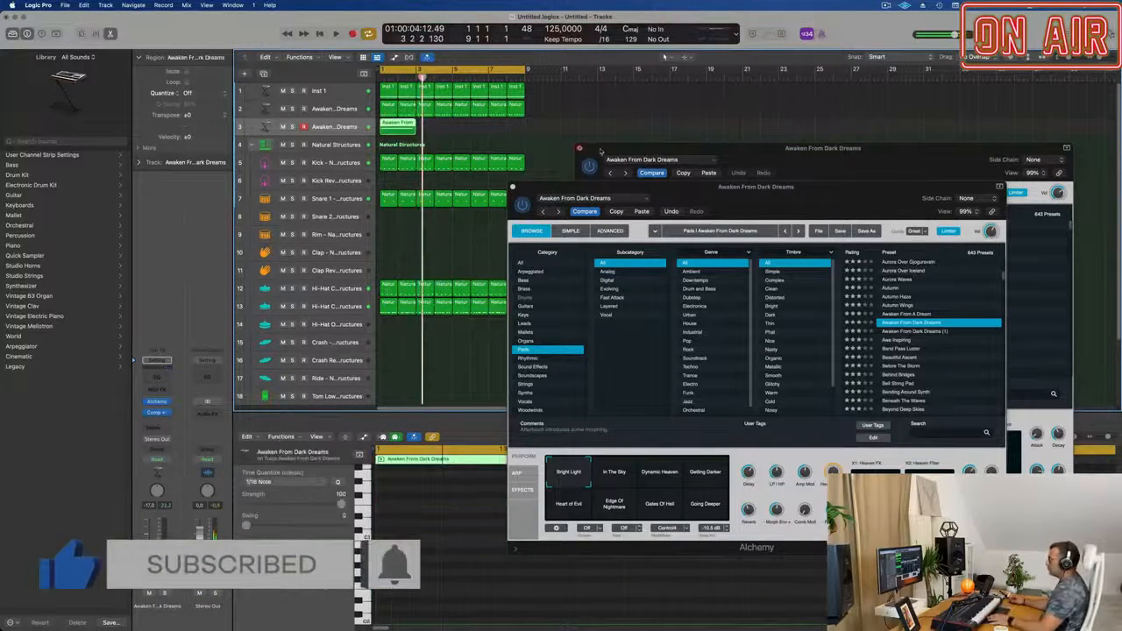
# Open the recorded pad region in the Piano Roll and shorten its sustained note to end around the middle of bar 2.
pyautogui.moveTo(647, 186); pyautogui.dragTo(945, 143)
pyautogui.doubleClick(404, 123)
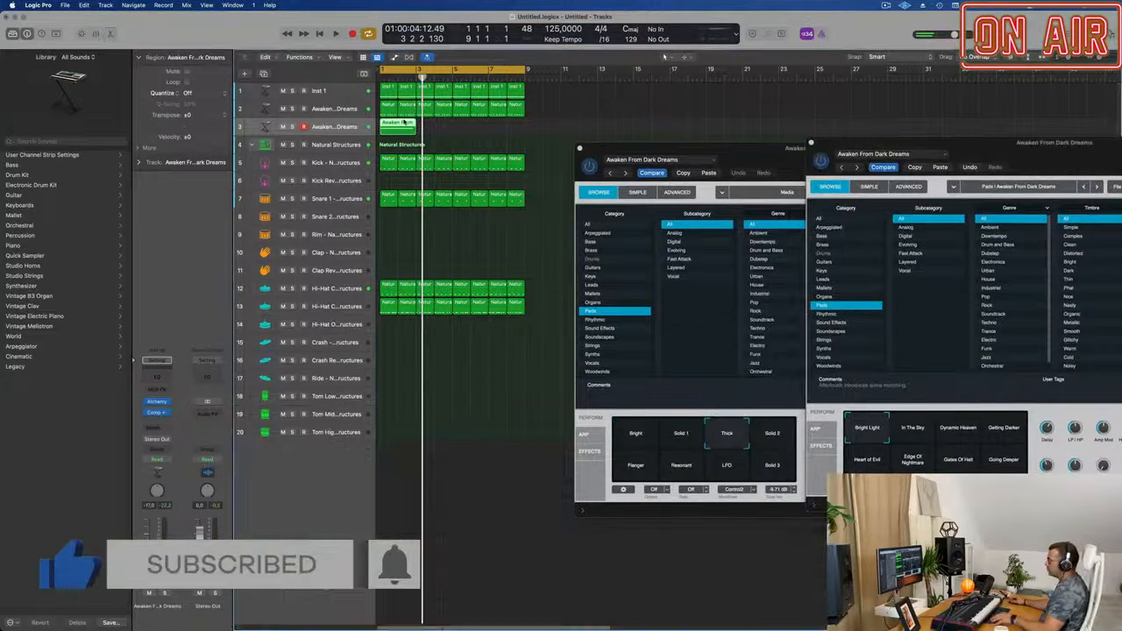
pyautogui.doubleClick(404, 123)
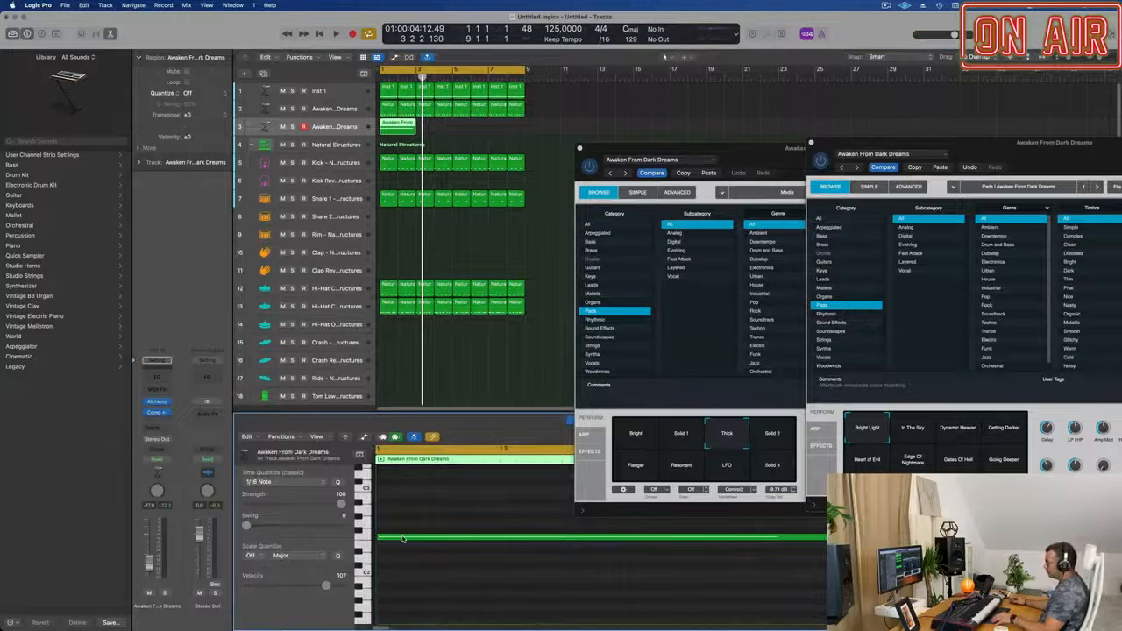
pyautogui.click(404, 538)
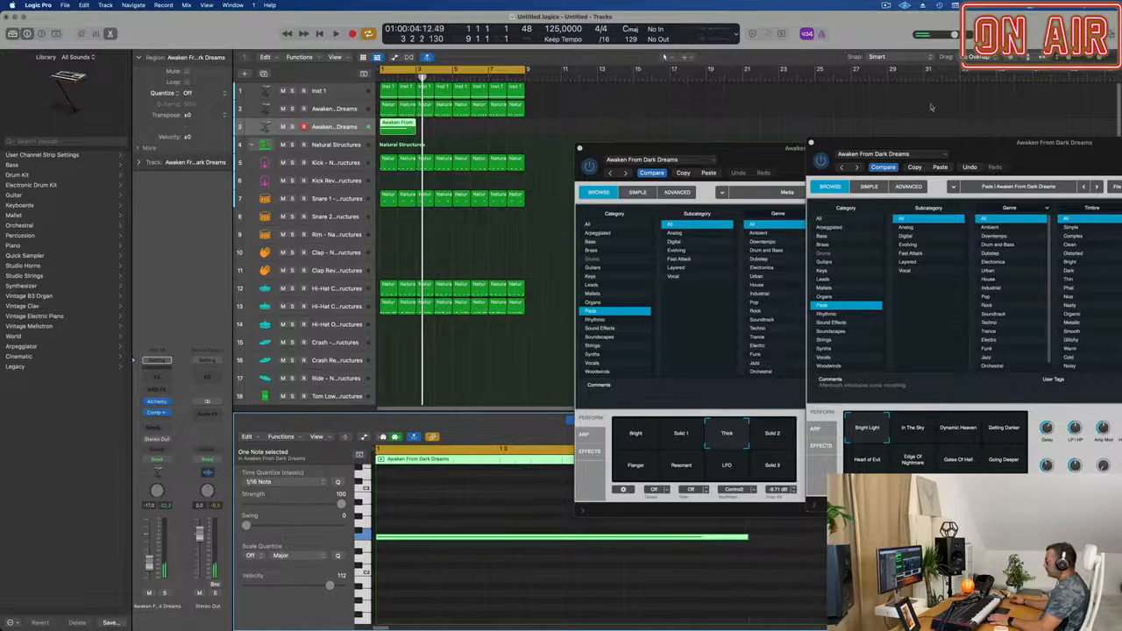
# Play the loop and copy the two-bar pad region to bar 5 on the same track.
pyautogui.press('space')
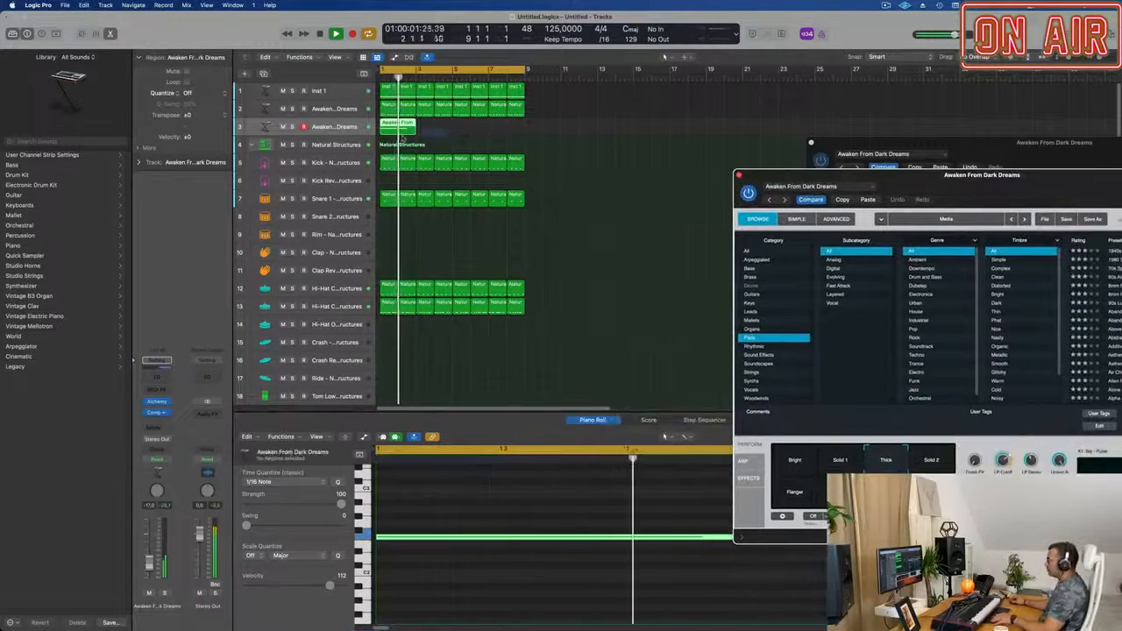
pyautogui.click(403, 129)
pyautogui.moveTo(403, 125); pyautogui.dragTo(472, 126)
# Raise the pad track's volume to about -15.8 dB and move the bass Alchemy window clear of the tracks.
pyautogui.moveTo(943, 186); pyautogui.dragTo(613, 204)
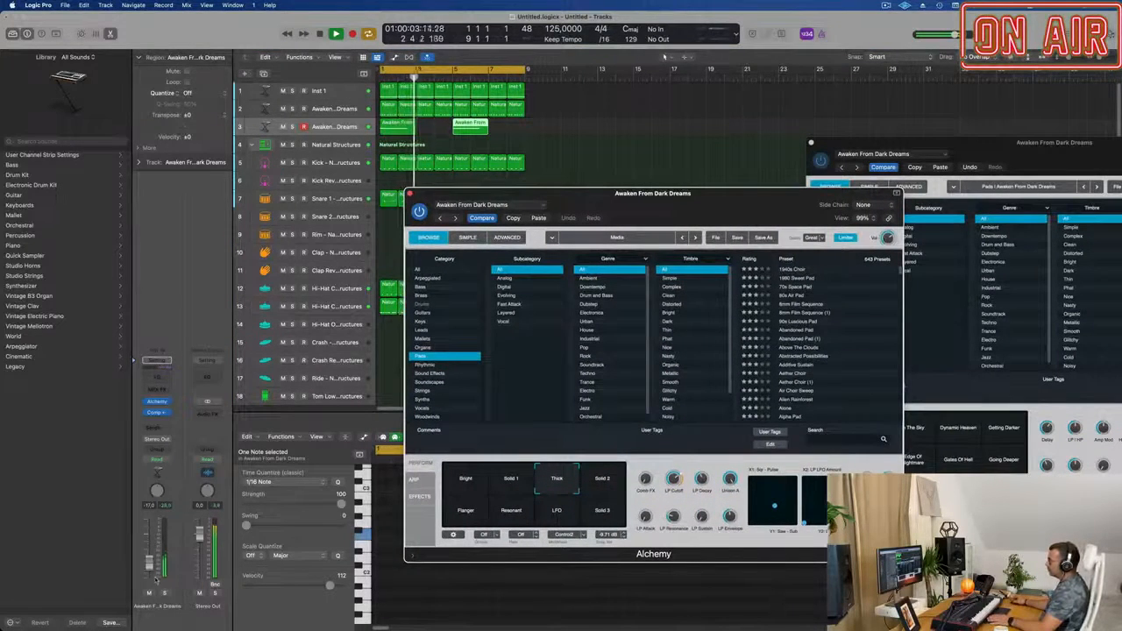
pyautogui.click(339, 465)
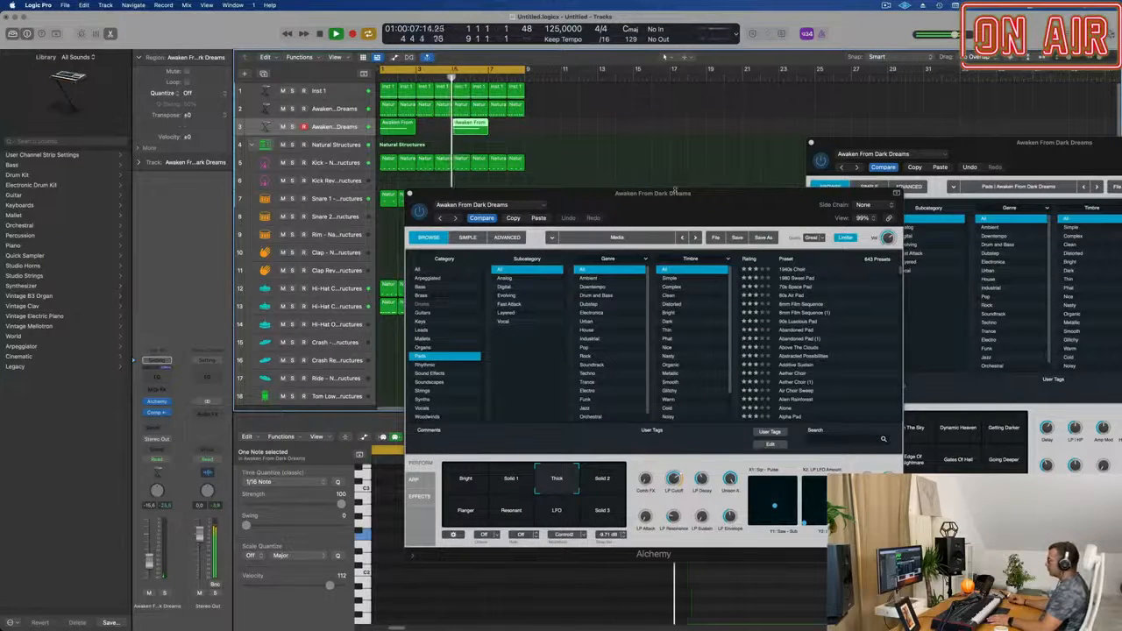
pyautogui.moveTo(675, 190); pyautogui.dragTo(783, 163)
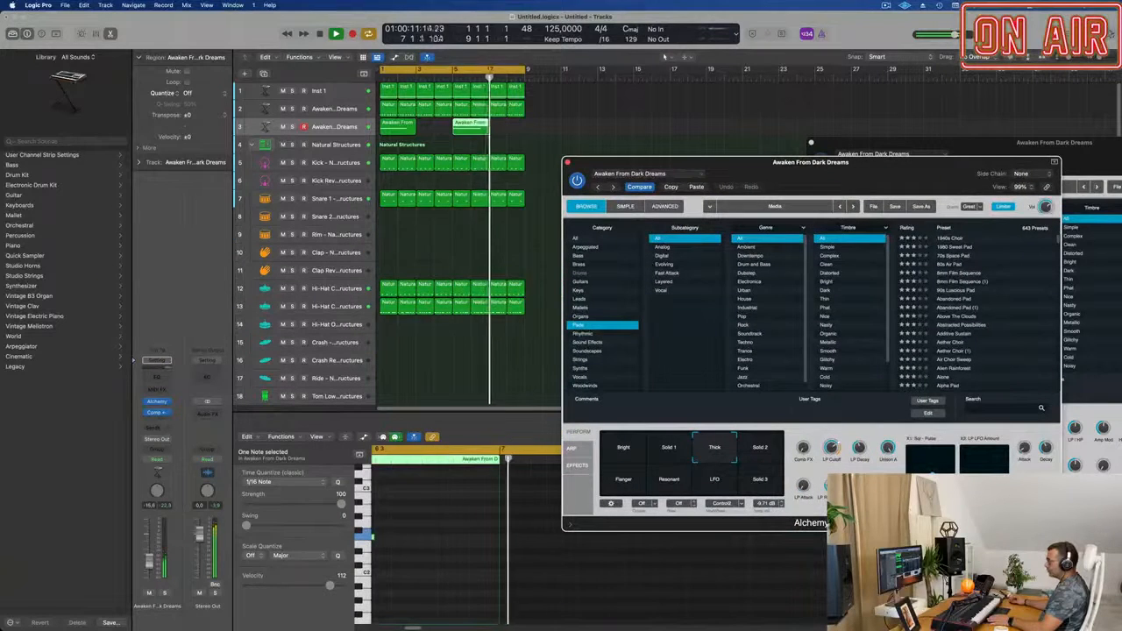
# Open the pad track's Alchemy and switch its performance snapshot to In The Sky during loop playback.
pyautogui.click(158, 404)
pyautogui.moveTo(1015, 156); pyautogui.dragTo(675, 204)
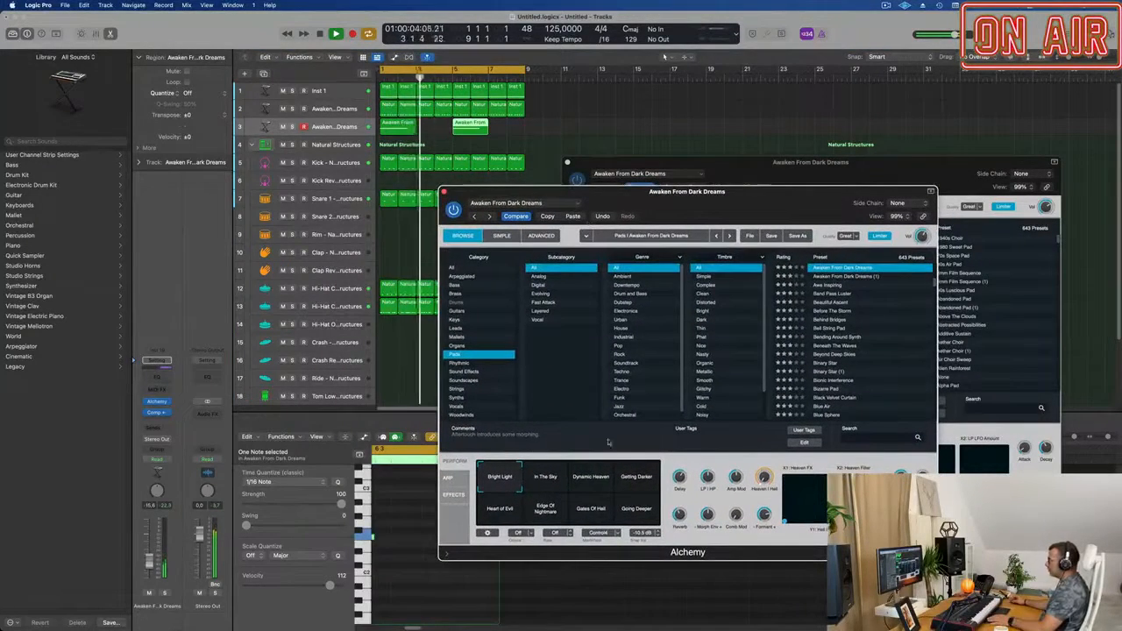
pyautogui.press('space')
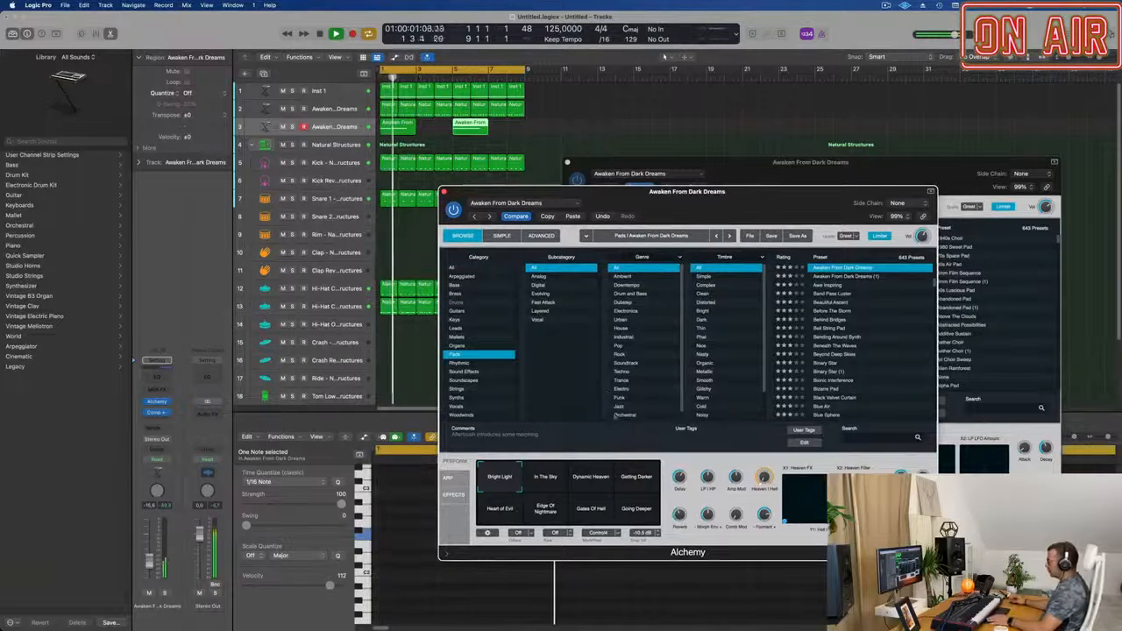
pyautogui.click(547, 478)
pyautogui.press('space')
pyautogui.press('space')
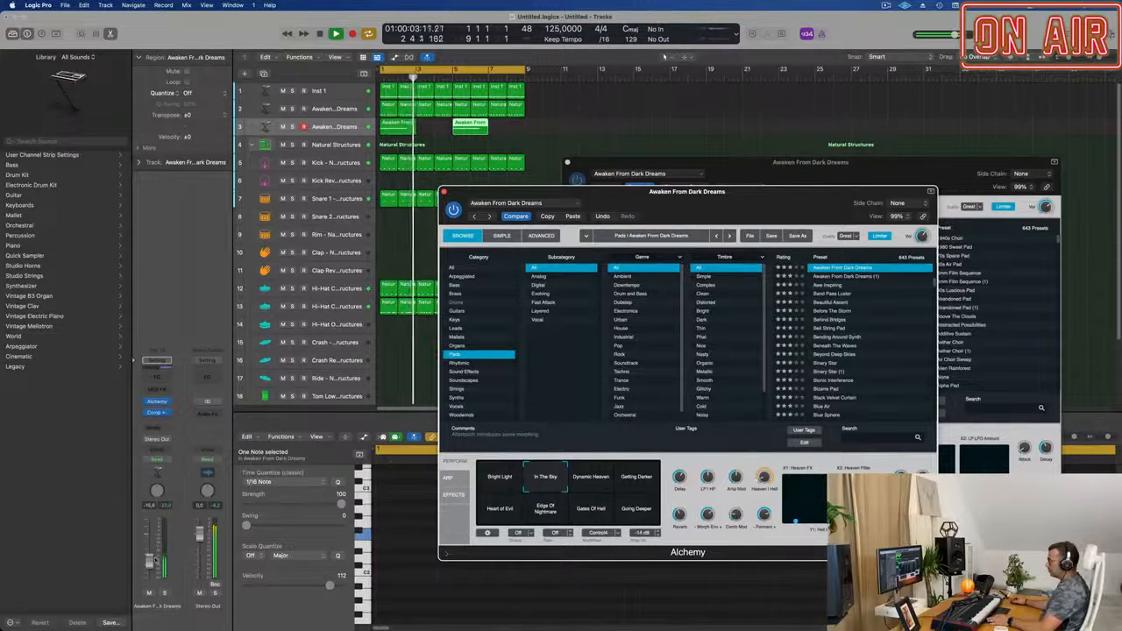
# Raise the pad track's volume to about -11 dB, move its Alchemy window clear of the tracks and close the other Alchemy window.
pyautogui.click(469, 128)
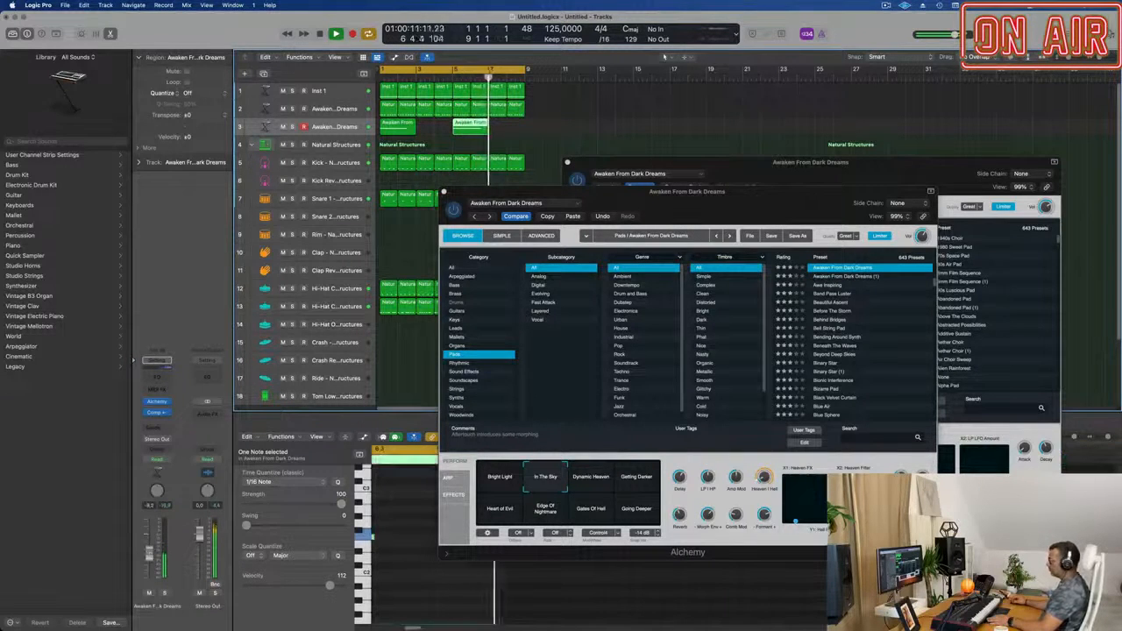
pyautogui.moveTo(653, 190); pyautogui.dragTo(910, 273)
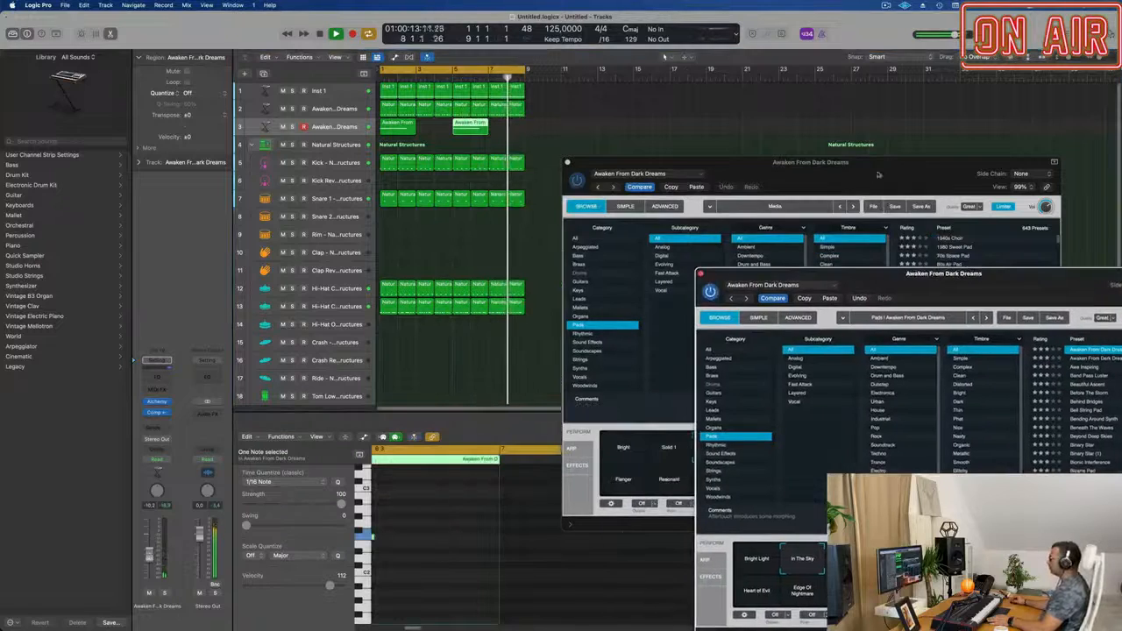
pyautogui.moveTo(853, 166); pyautogui.dragTo(867, 225)
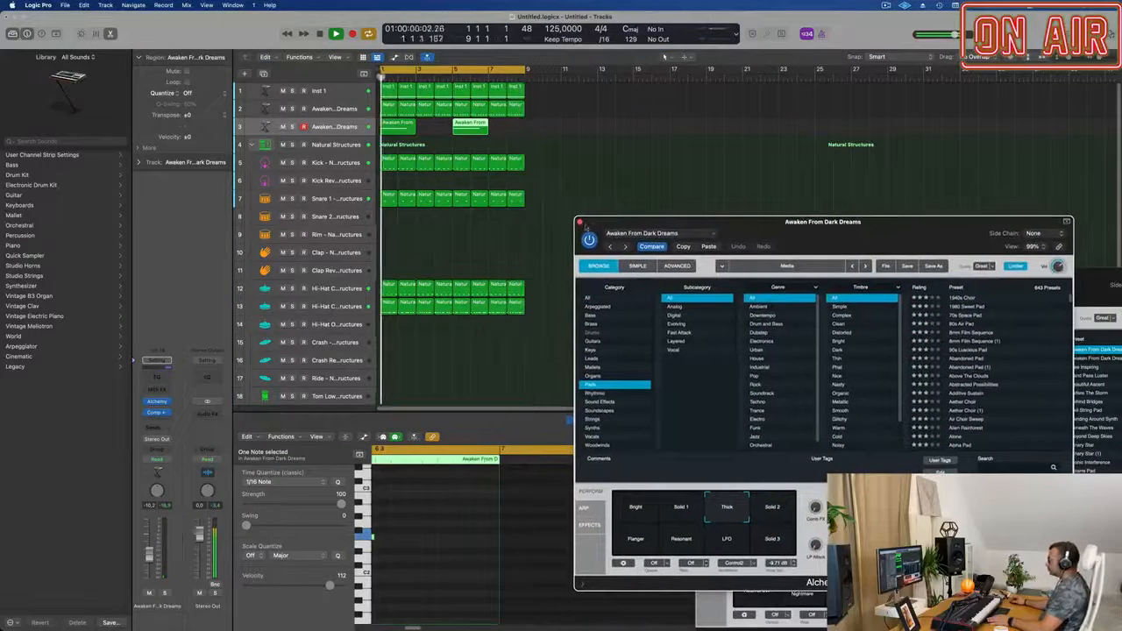
pyautogui.click(582, 221)
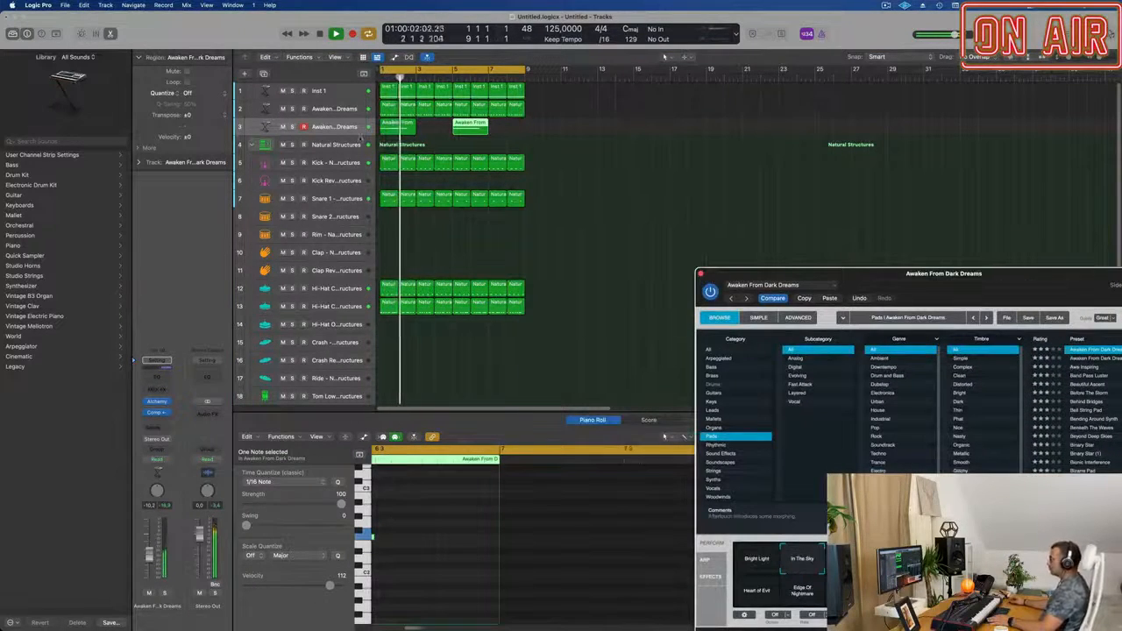
pyautogui.click(404, 188)
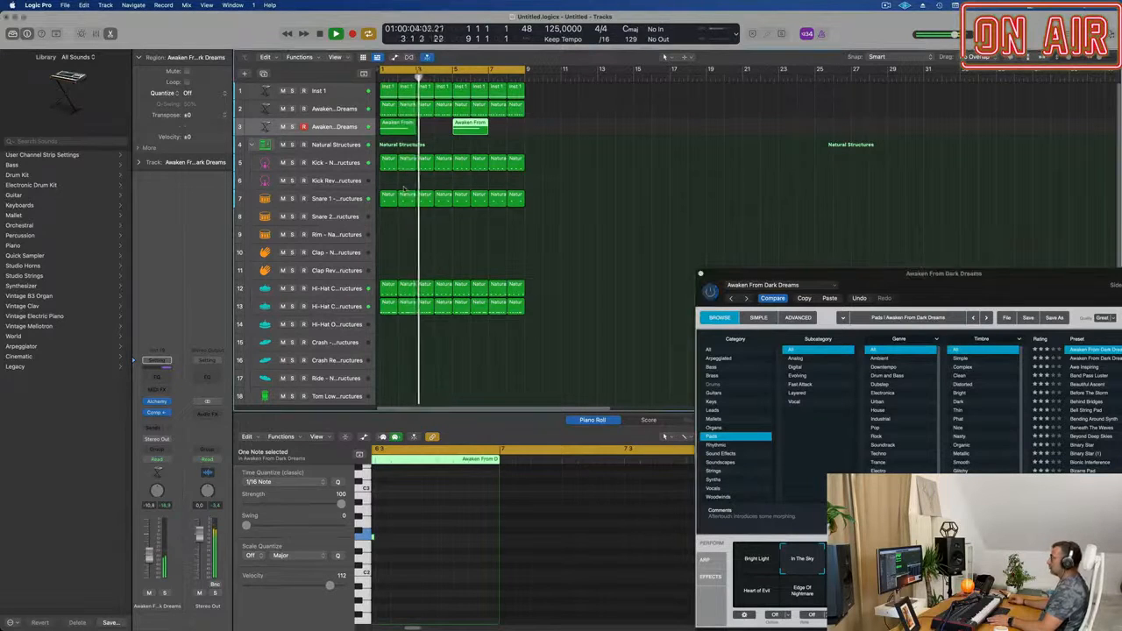
# Duplicate the pad track as a new empty track and replace its Alchemy instrument with Retro Synth.
pyautogui.click(341, 129)
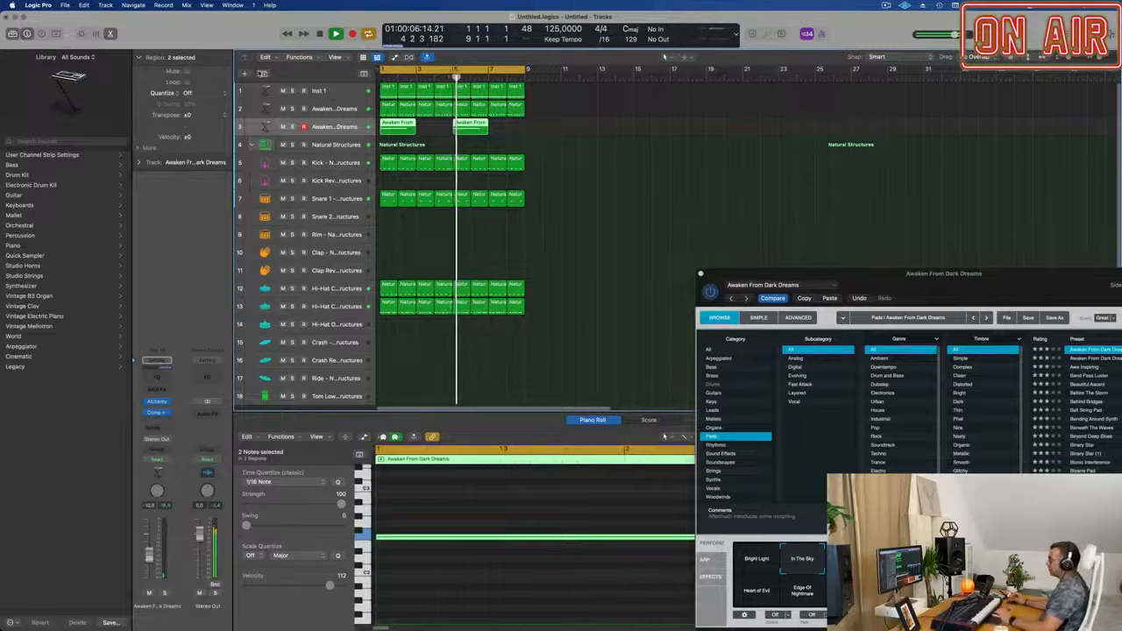
pyautogui.press('super+d')
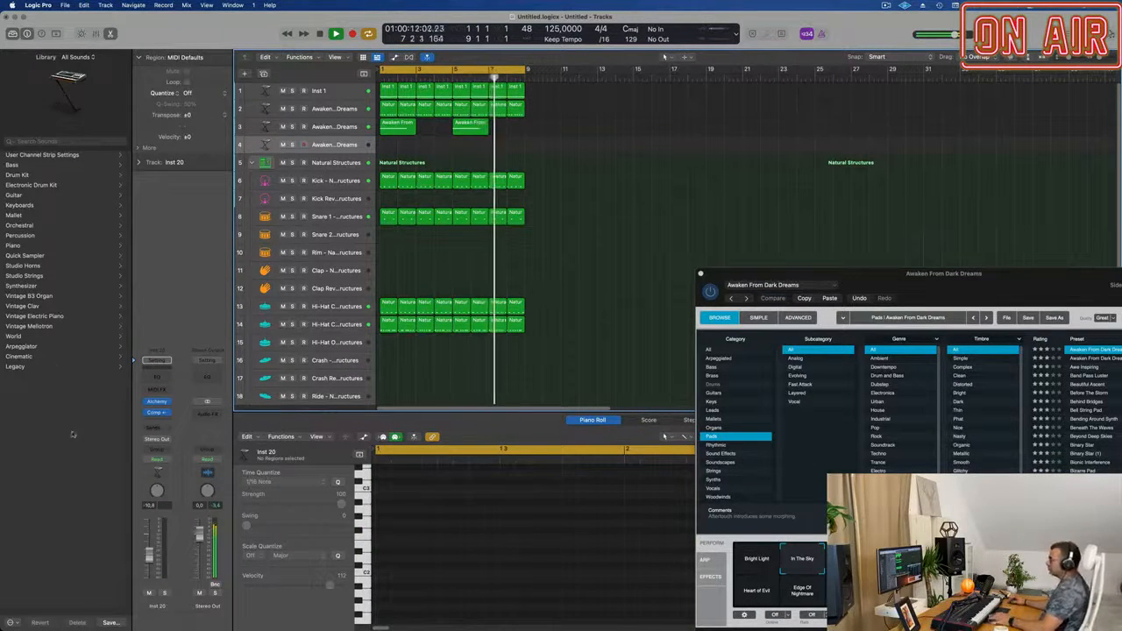
pyautogui.click(168, 402)
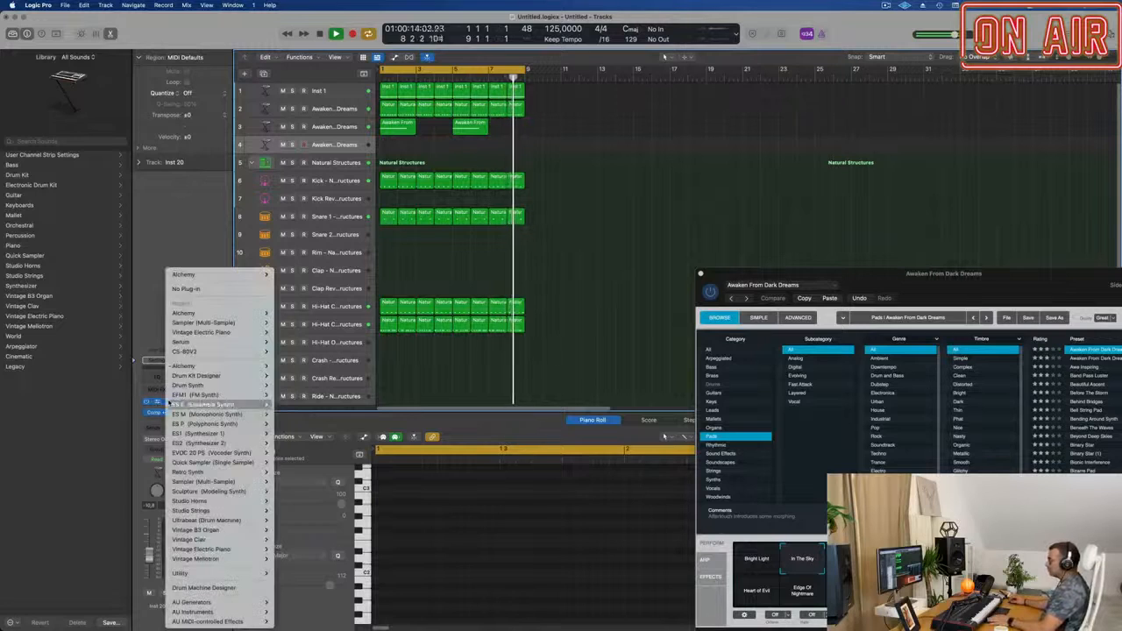
pyautogui.moveTo(186, 483)
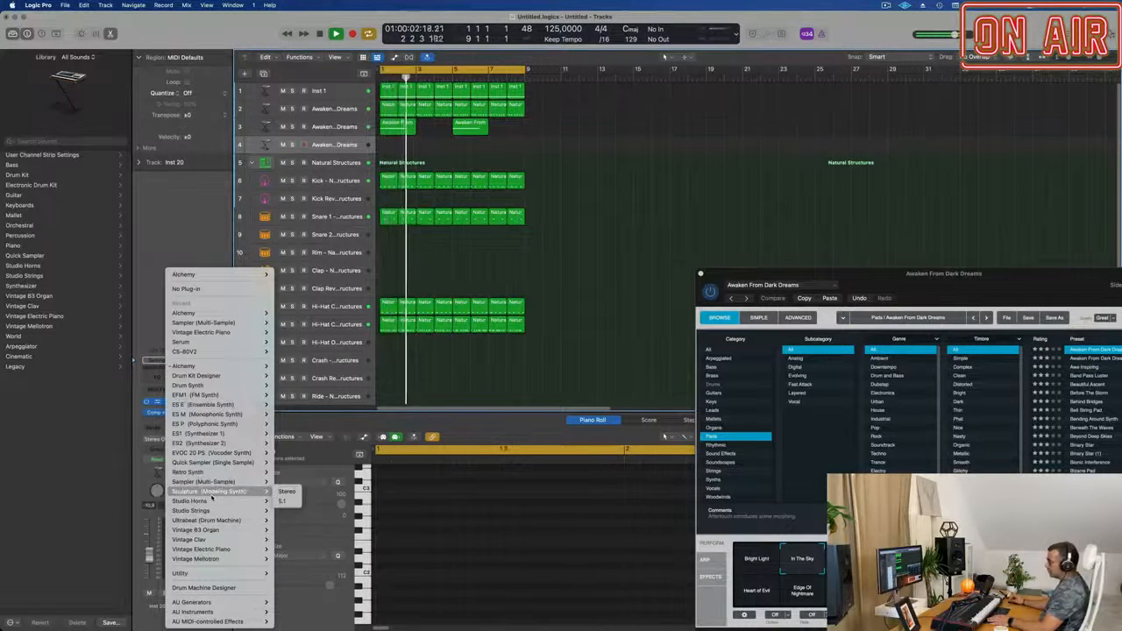
pyautogui.moveTo(218, 474)
pyautogui.click(286, 472)
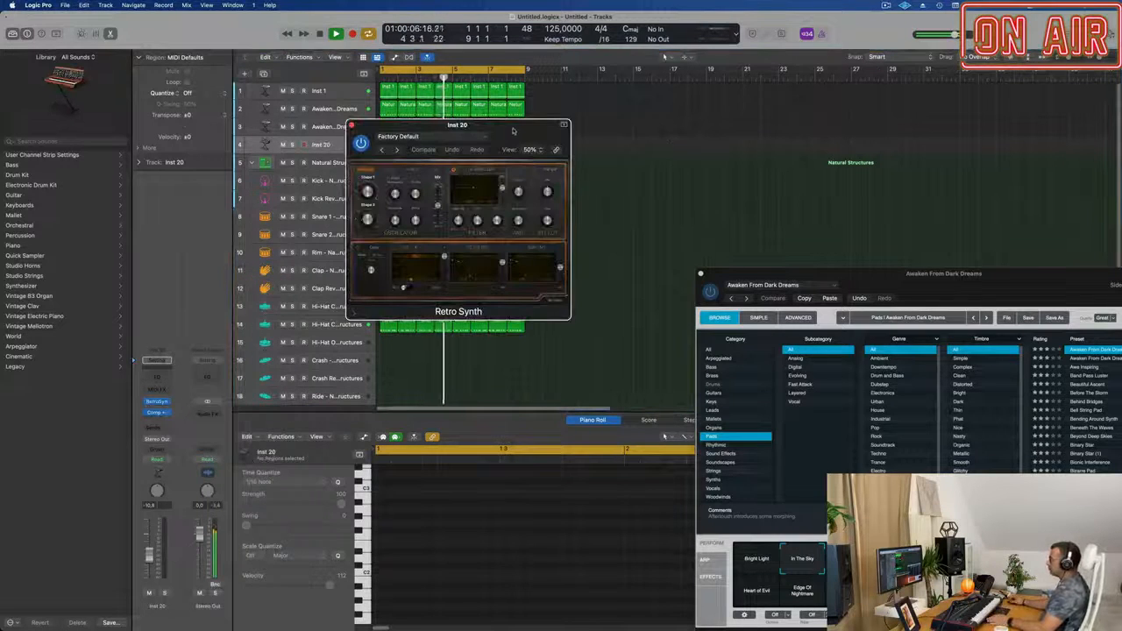
# Enlarge the Retro Synth window to 100% view and move it clear of the upper track regions.
pyautogui.moveTo(513, 131); pyautogui.dragTo(506, 112)
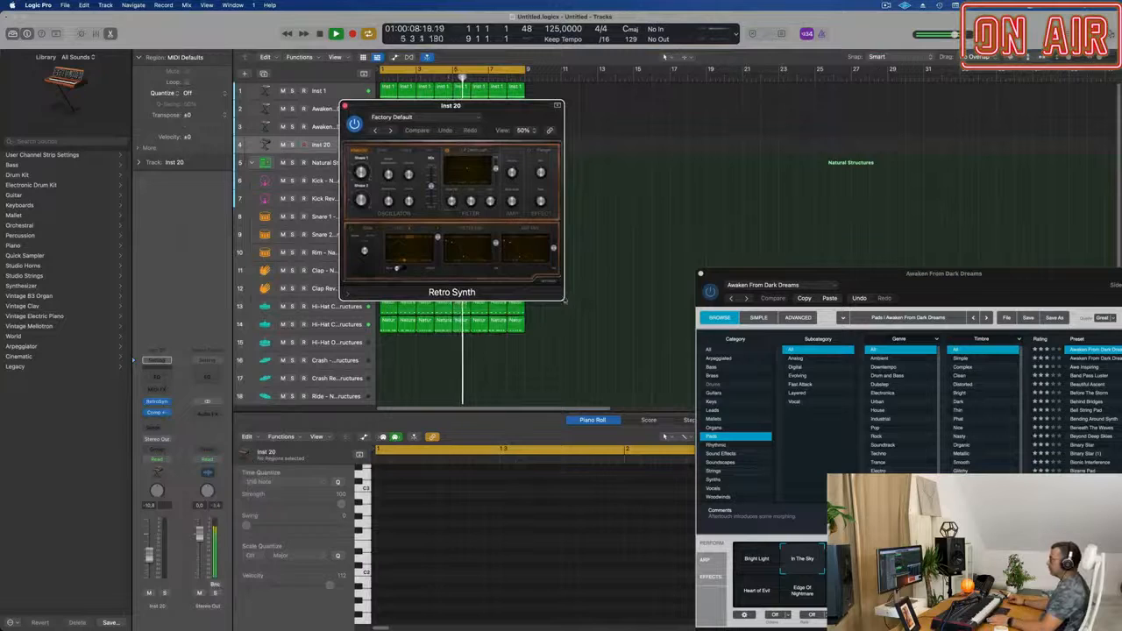
pyautogui.moveTo(564, 301); pyautogui.dragTo(737, 411)
pyautogui.moveTo(707, 123); pyautogui.dragTo(673, 118)
pyautogui.click(694, 129)
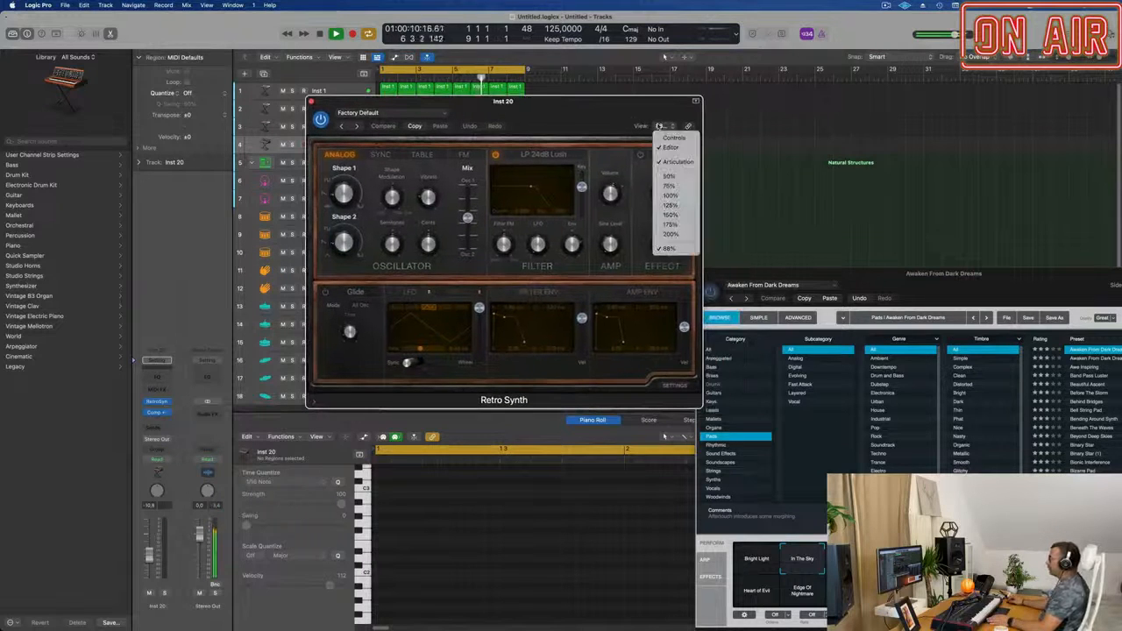
pyautogui.click(679, 196)
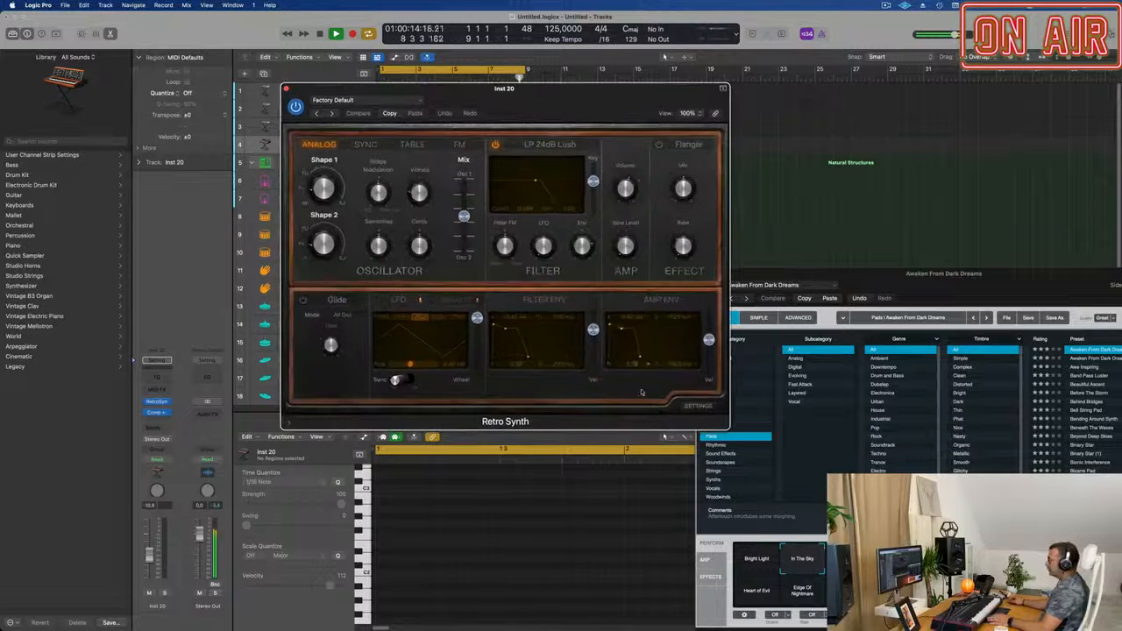
pyautogui.moveTo(583, 112); pyautogui.dragTo(686, 187)
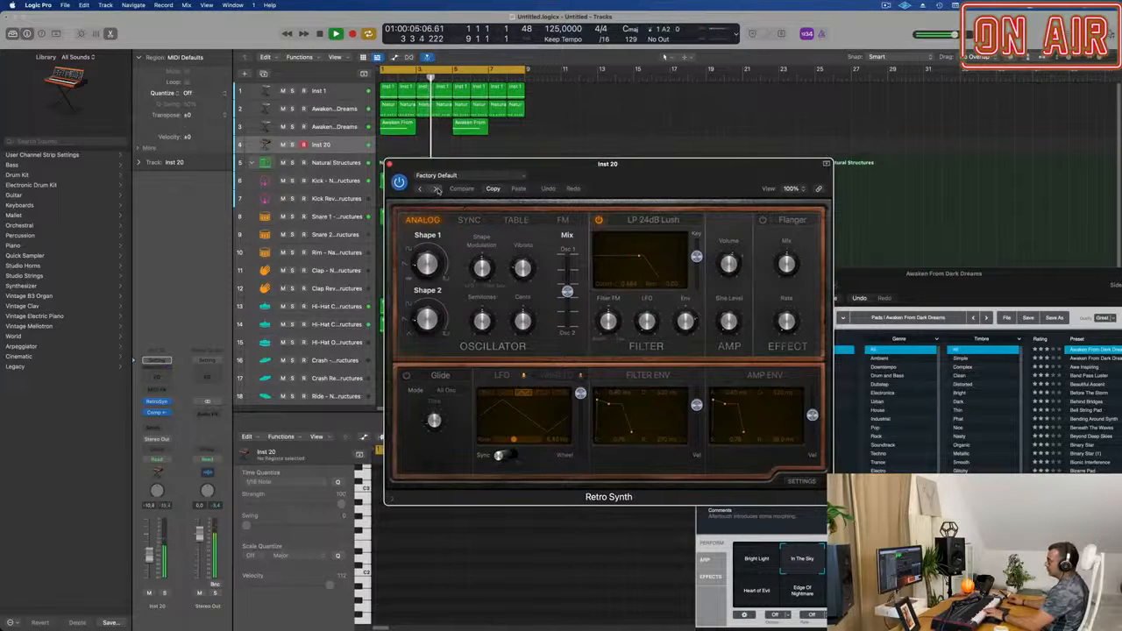
# Audition Retro Synth presets from Antimatter Synth through Bright Cycle to Dance Basic Lead, trying Sync mode and raising the track's volume.
pyautogui.click(437, 189)
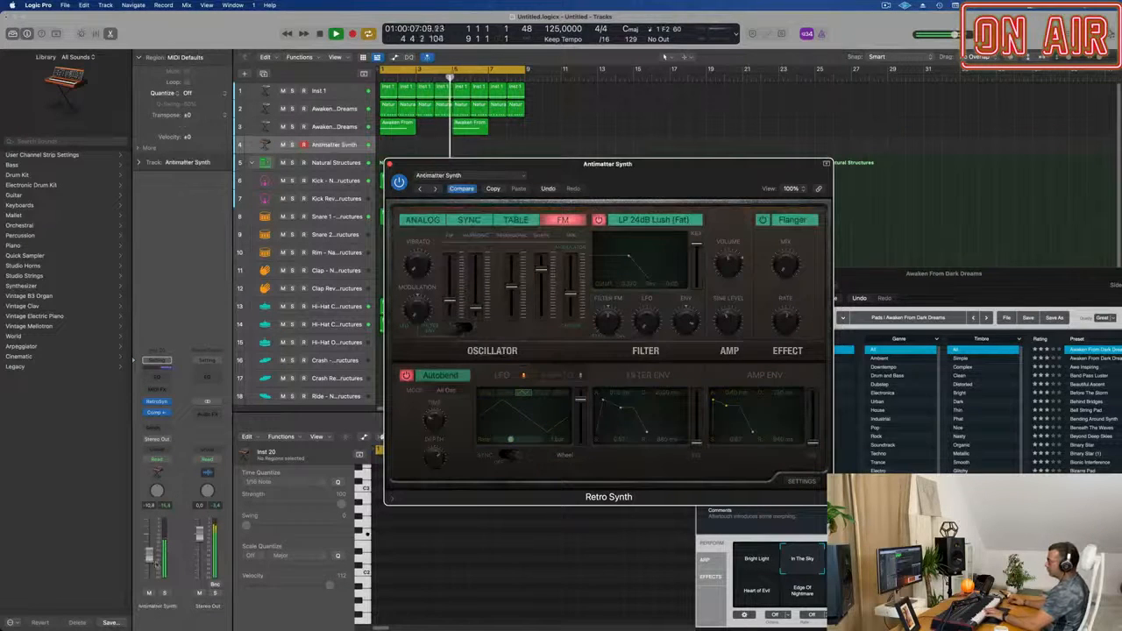
pyautogui.click(466, 220)
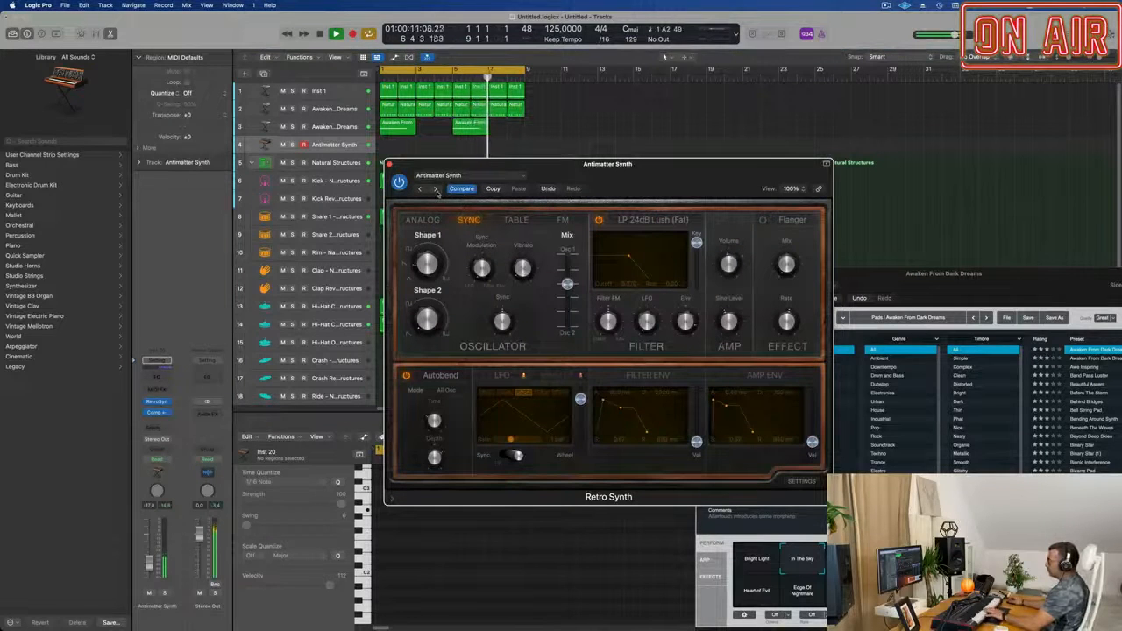
pyautogui.click(436, 189)
pyautogui.click(436, 190)
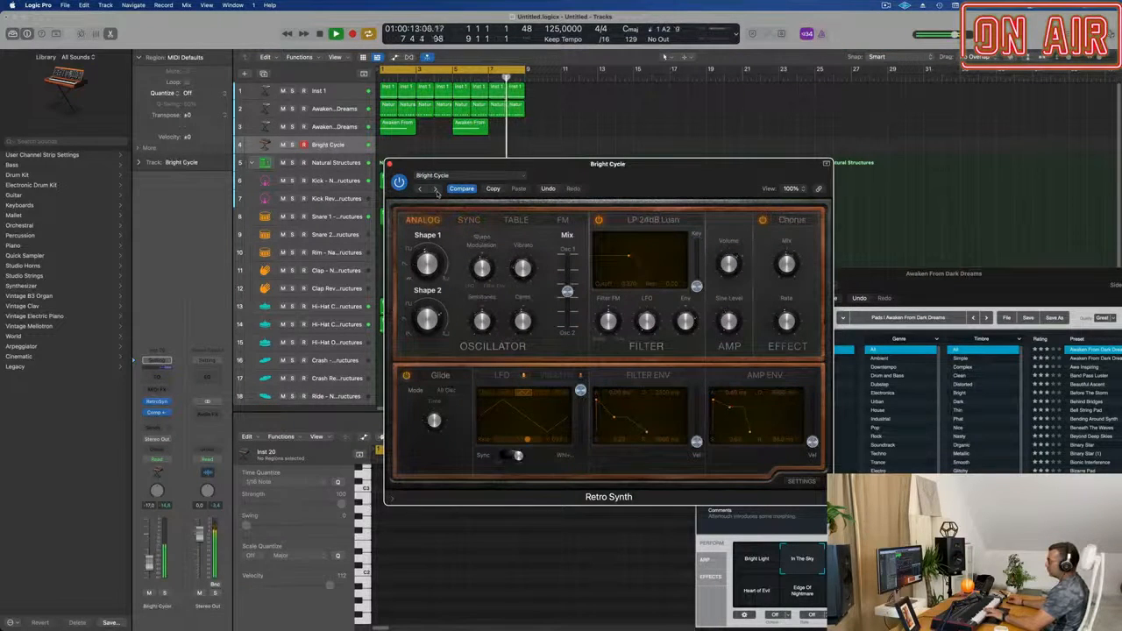
pyautogui.click(436, 189)
pyautogui.click(436, 190)
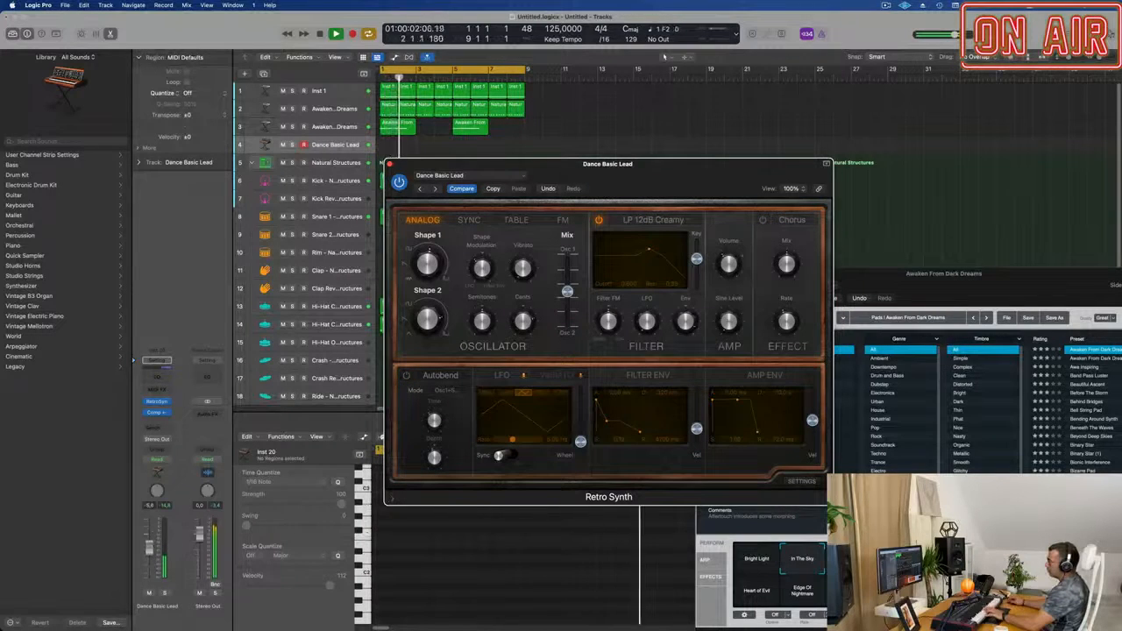
pyautogui.moveTo(150, 562); pyautogui.dragTo(149, 550)
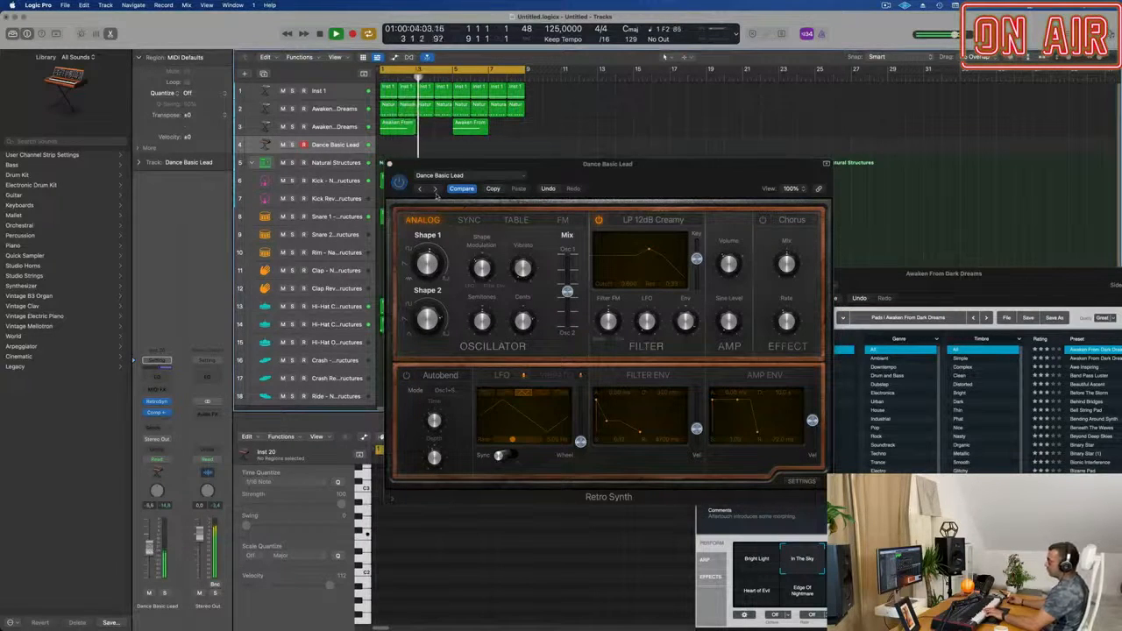
# Audition Retro Synth presets from Deep Sigh to Digital Waves and lower the new track's volume to about -12.4 dB.
pyautogui.click(436, 190)
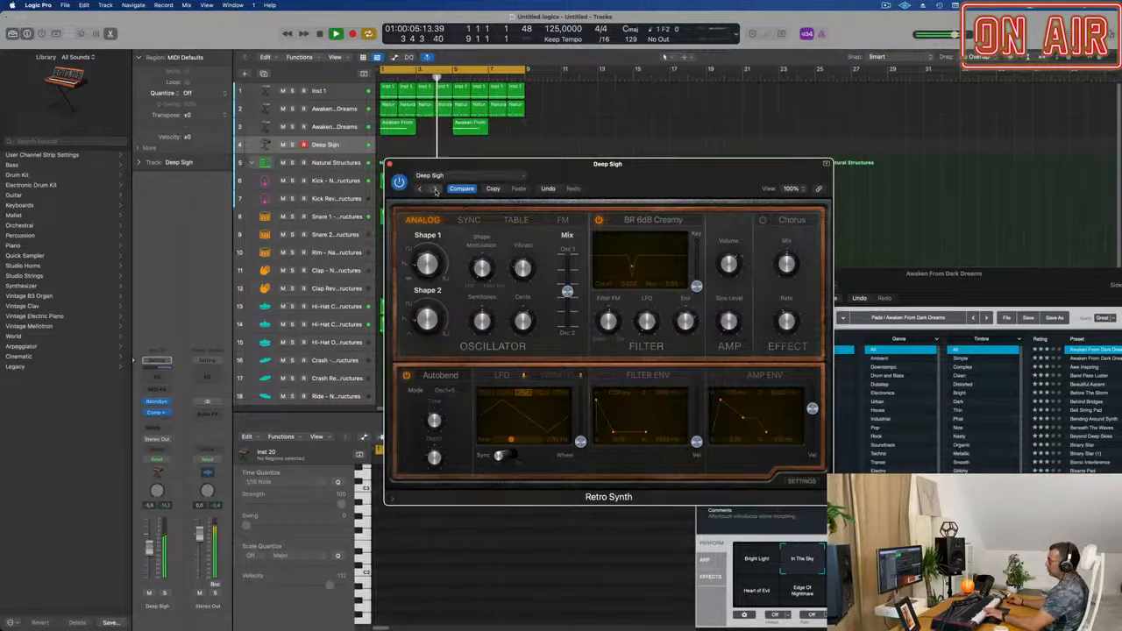
pyautogui.click(436, 191)
pyautogui.click(436, 190)
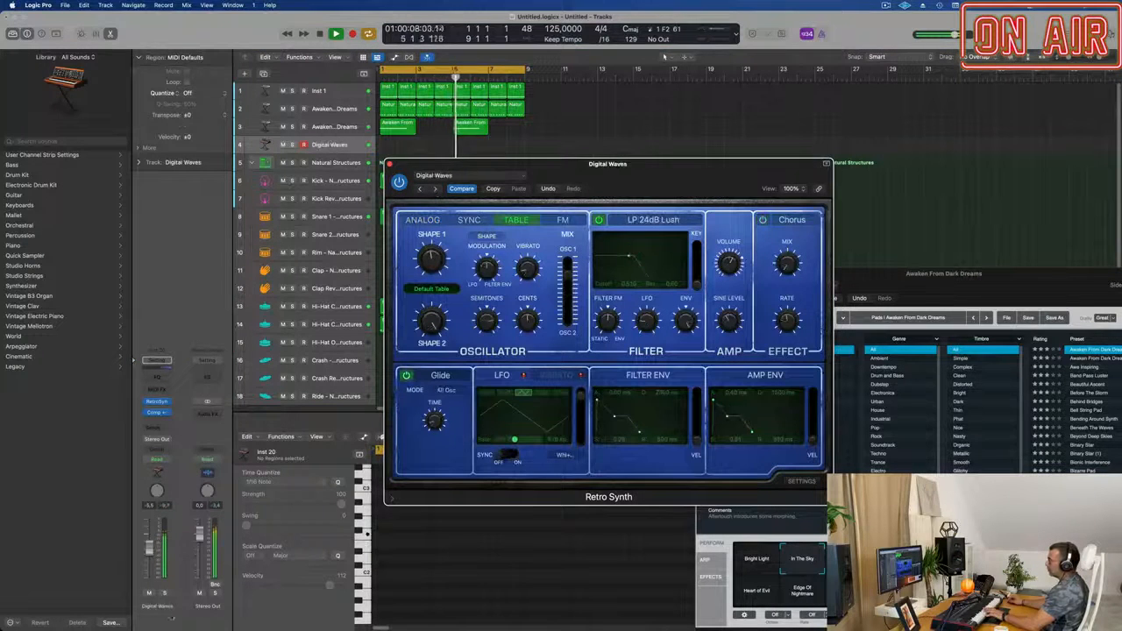
pyautogui.click(476, 143)
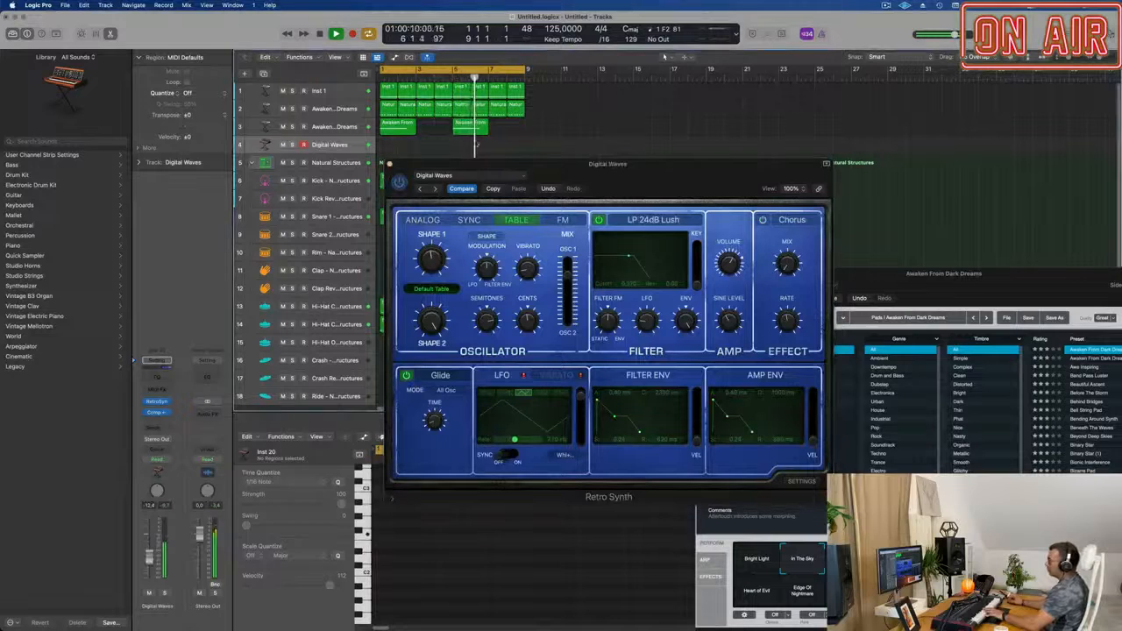
# Audition the following Retro Synth presets from Electricity Lead onward and settle on Tri Pulse Lead.
pyautogui.click(436, 190)
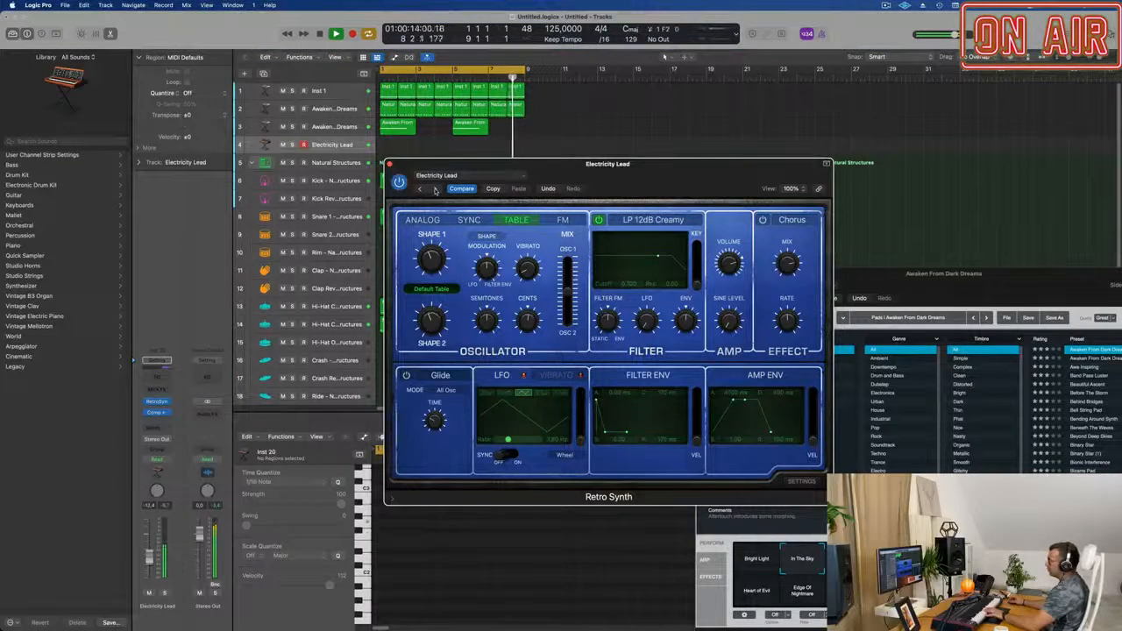
pyautogui.click(436, 190)
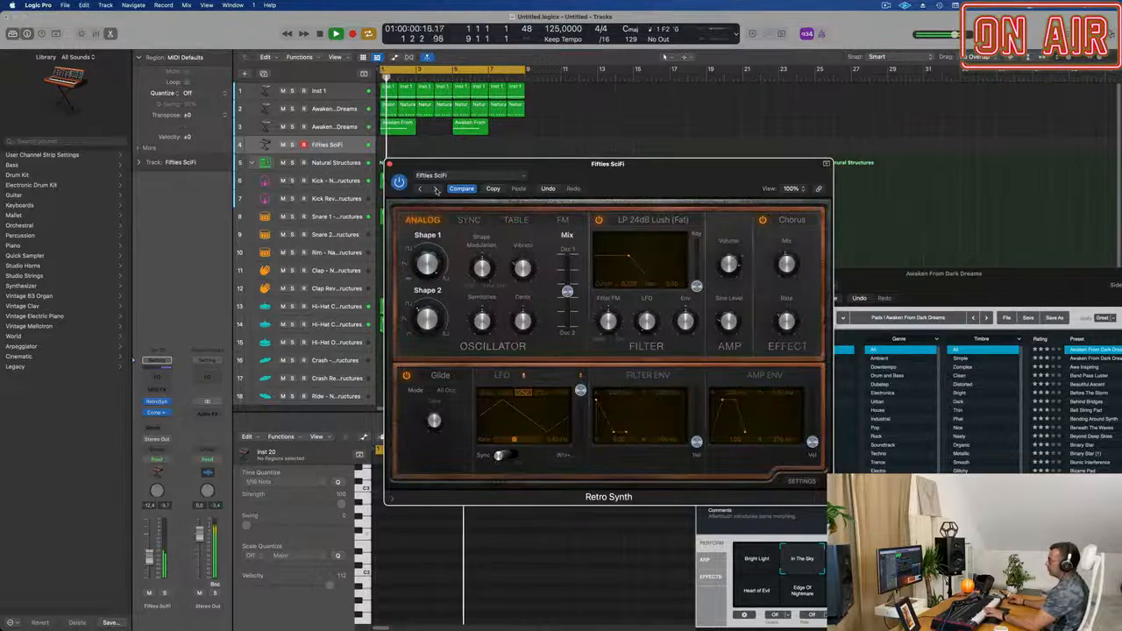
pyautogui.click(436, 190)
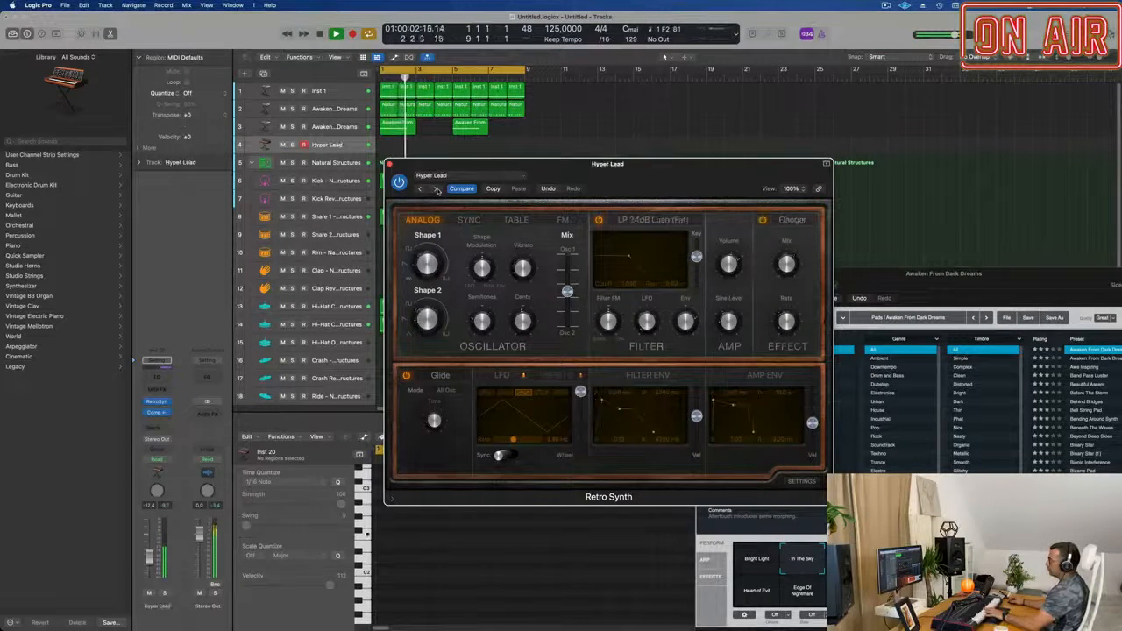
pyautogui.click(435, 190)
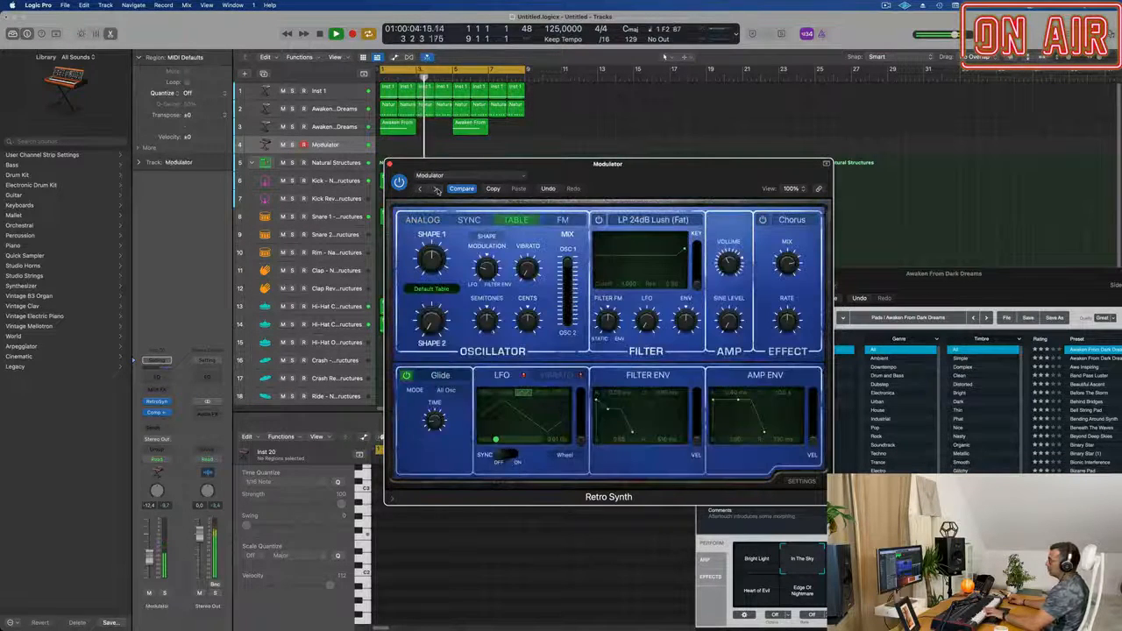
pyautogui.click(436, 191)
pyautogui.click(436, 190)
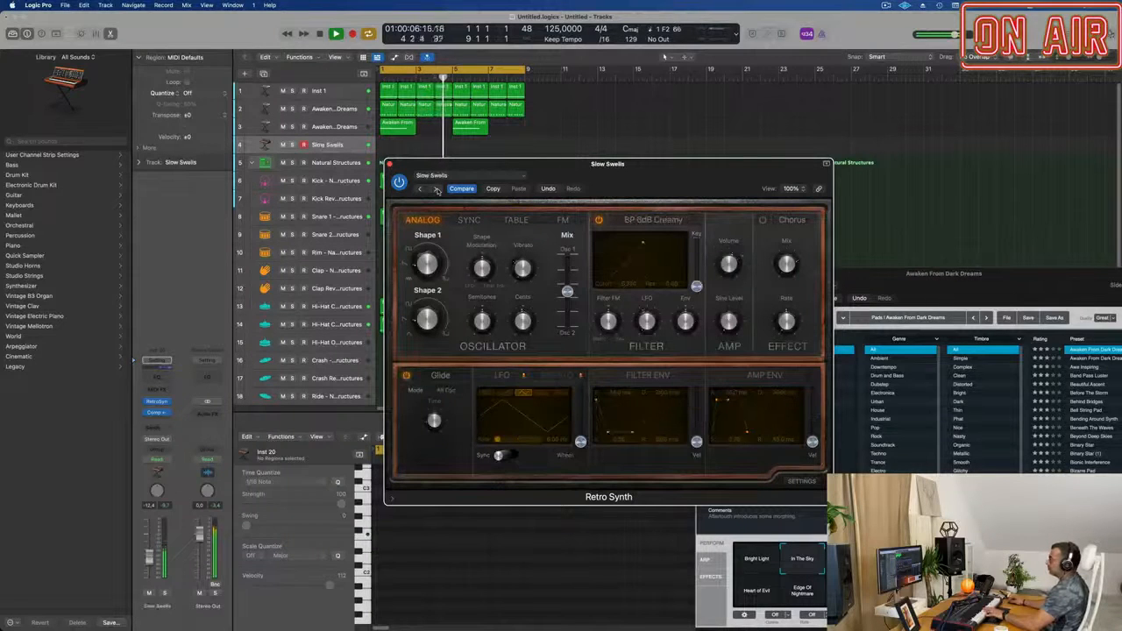
pyautogui.click(436, 191)
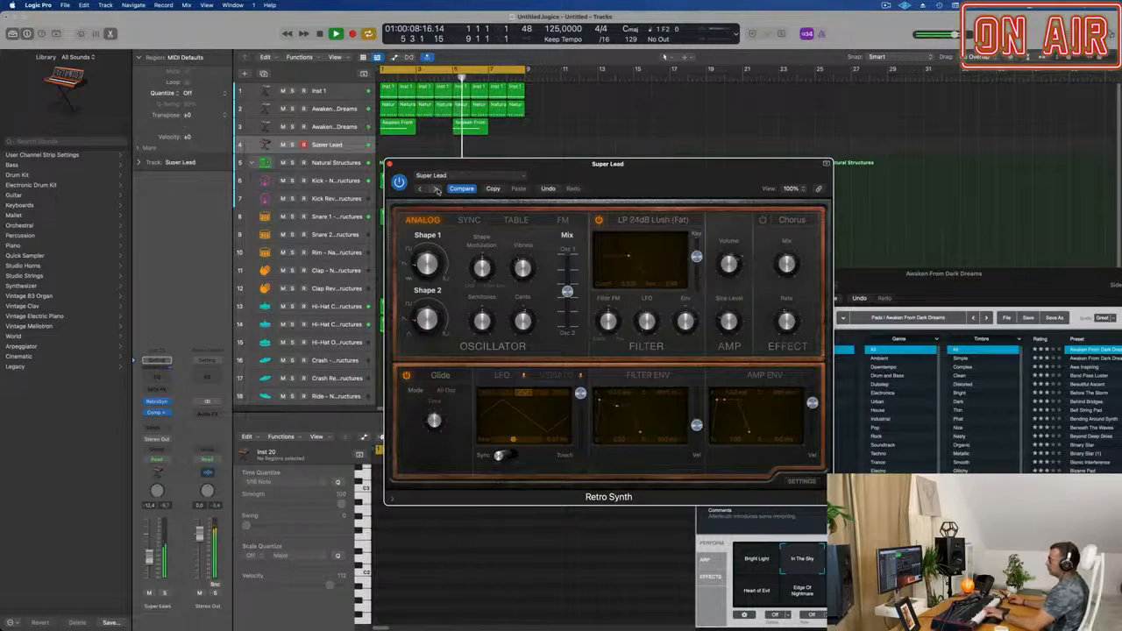
pyautogui.click(436, 190)
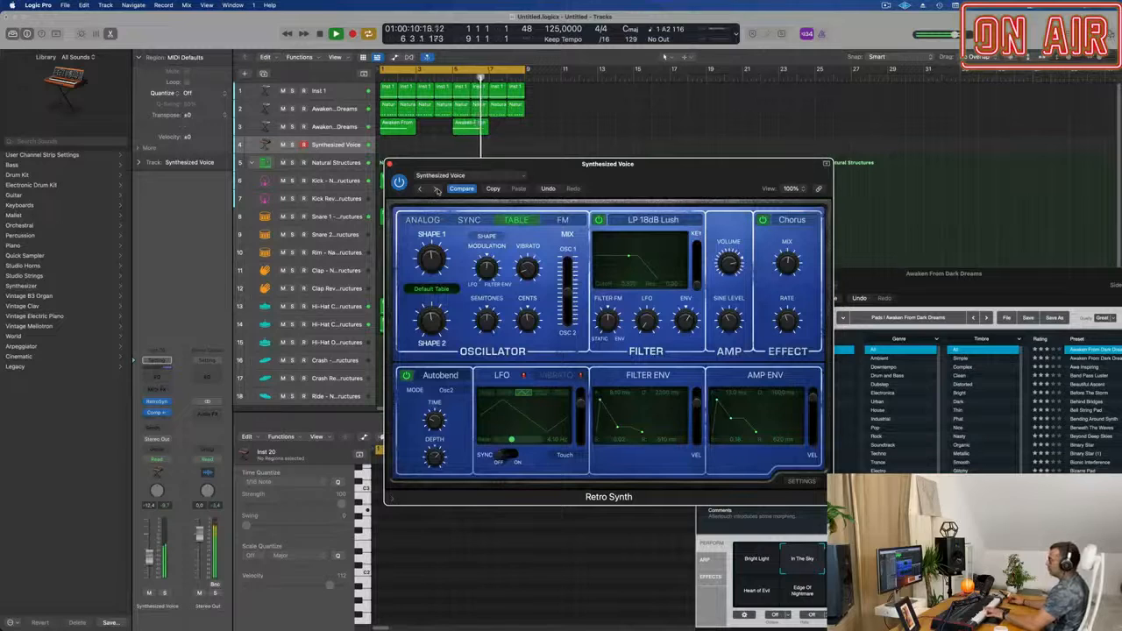
pyautogui.click(436, 190)
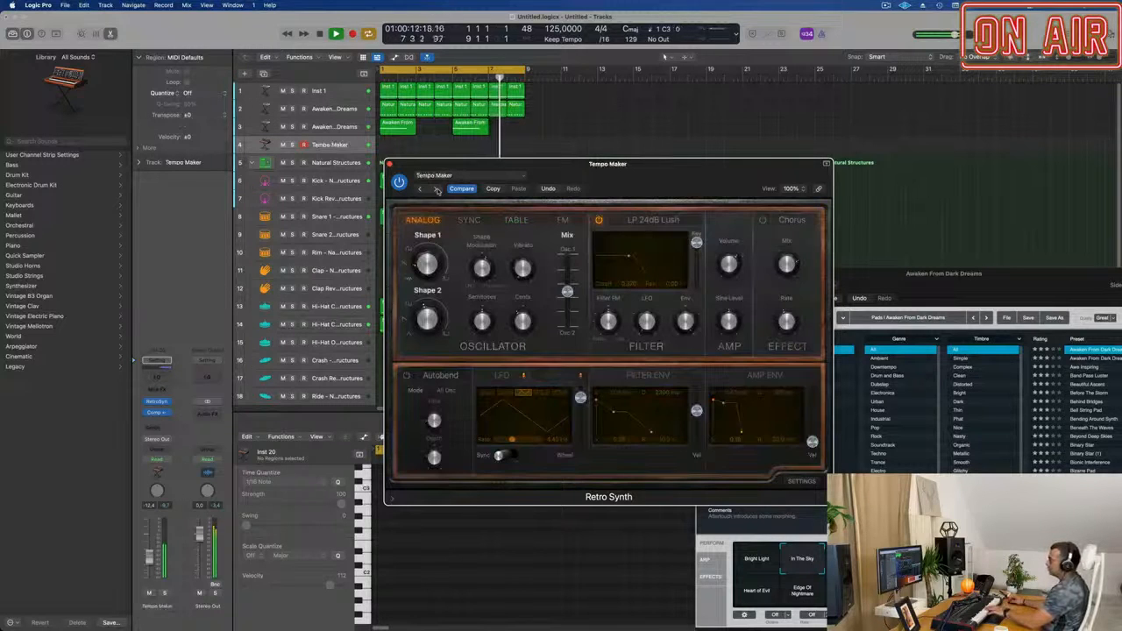
pyautogui.click(436, 190)
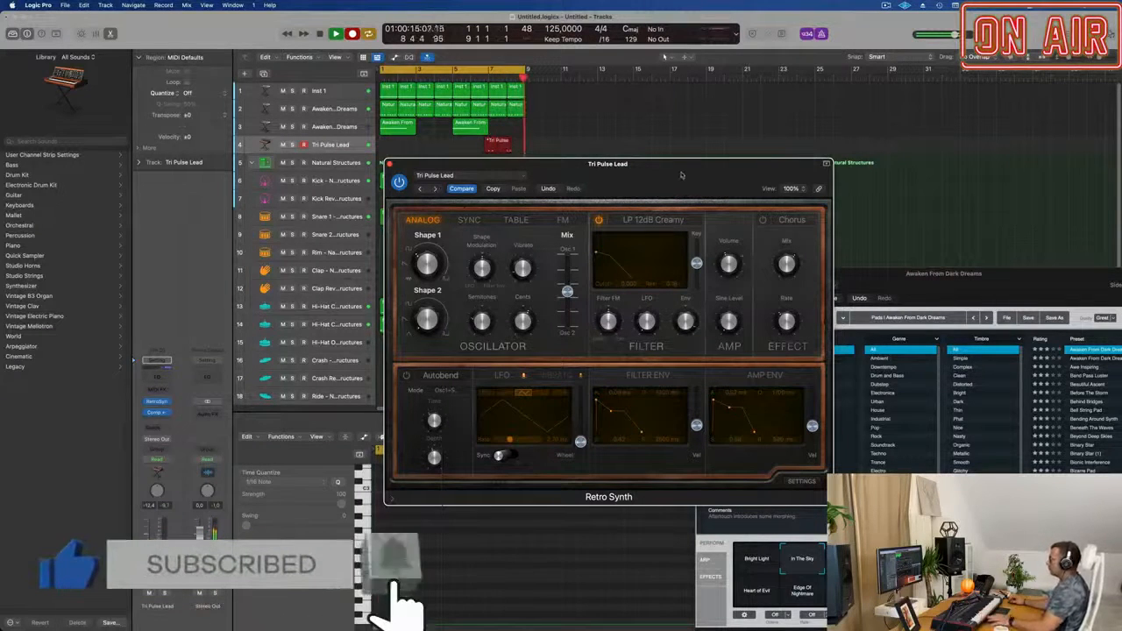
# Record a two-bar Tri Pulse Lead phrase, move its region to bar 1 and shift the Retro Synth window clear of the tracks.
pyautogui.press('space')
pyautogui.moveTo(504, 140); pyautogui.dragTo(397, 141)
pyautogui.moveTo(423, 163); pyautogui.dragTo(819, 168)
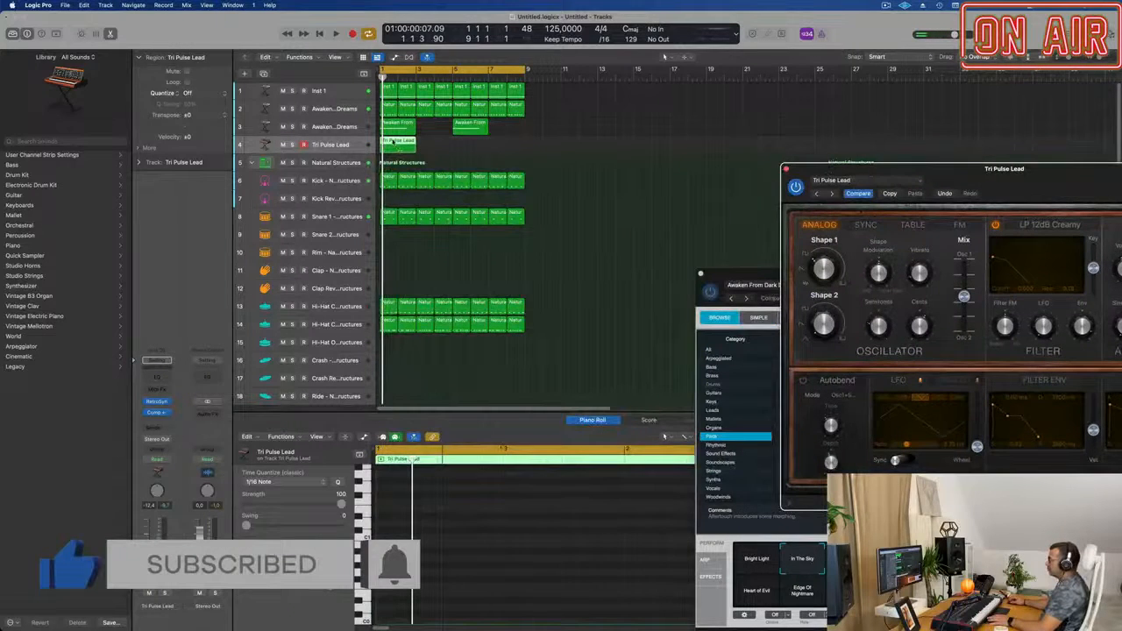
# Show the Tri Pulse Lead region's notes in the Piano Roll and select all of them.
pyautogui.doubleClick(393, 142)
pyautogui.doubleClick(394, 142)
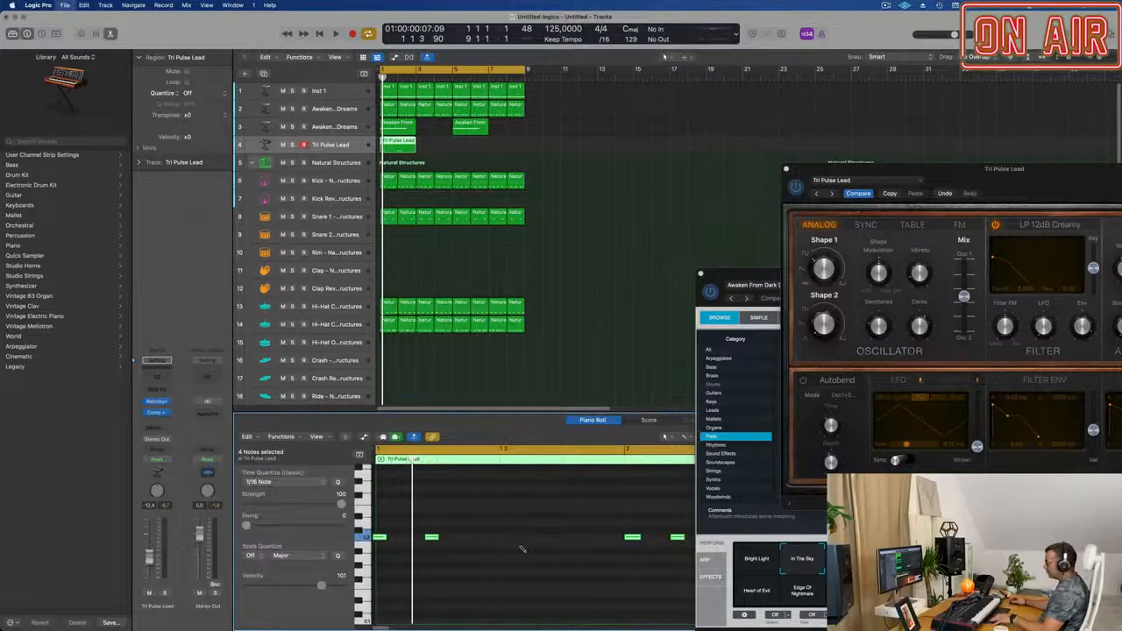
pyautogui.press('super+s')
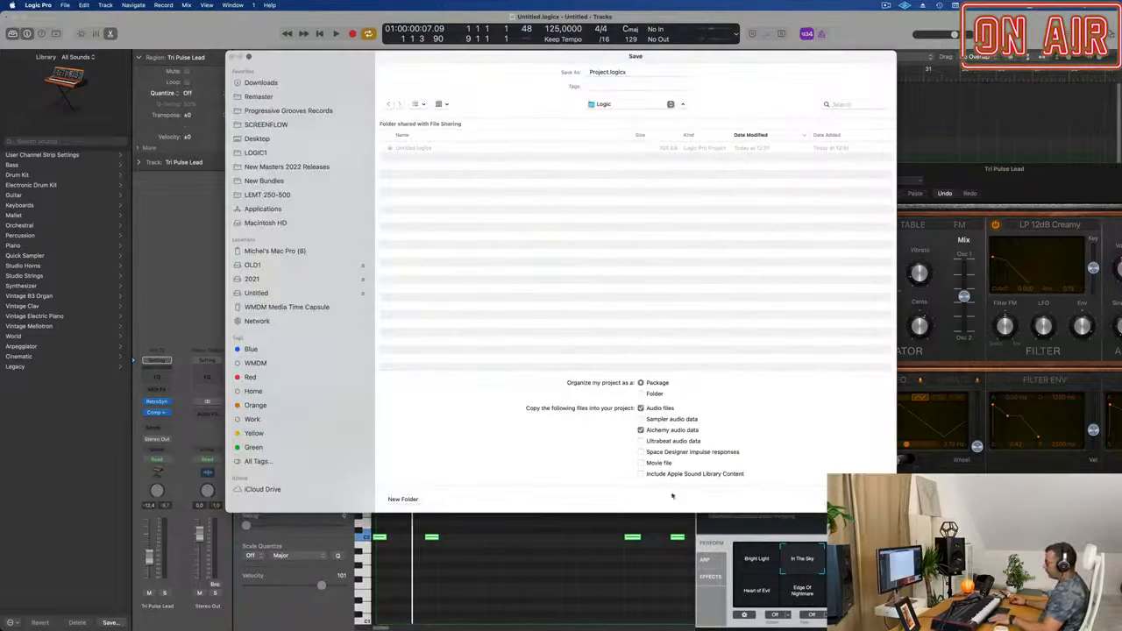
pyautogui.press('Escape')
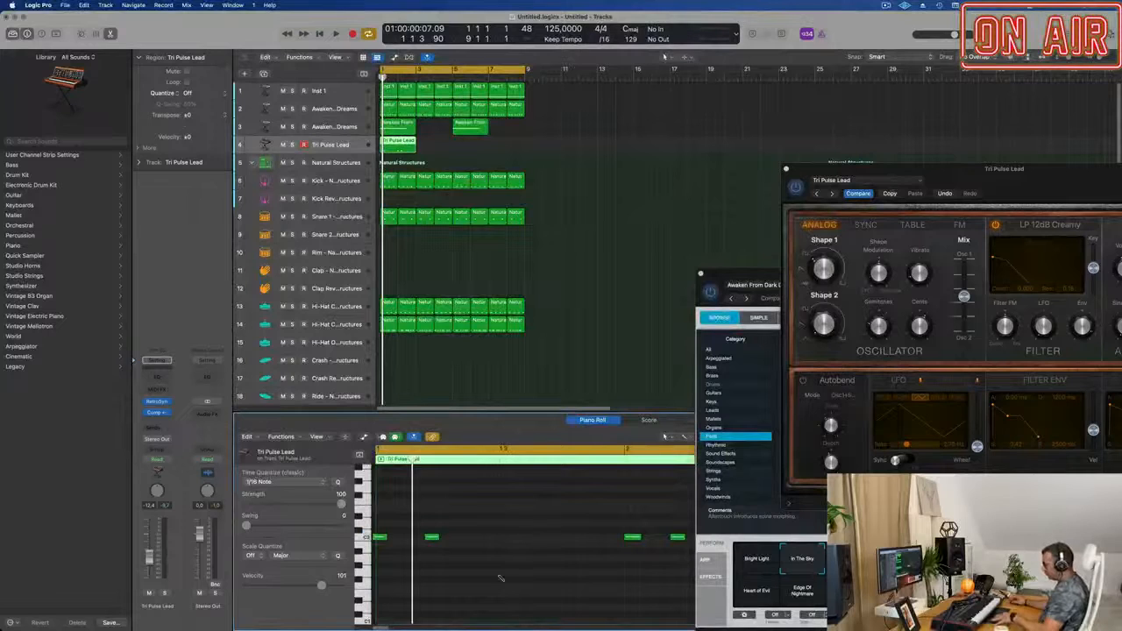
pyautogui.press('super+a')
pyautogui.scroll(-3, 505, 570)
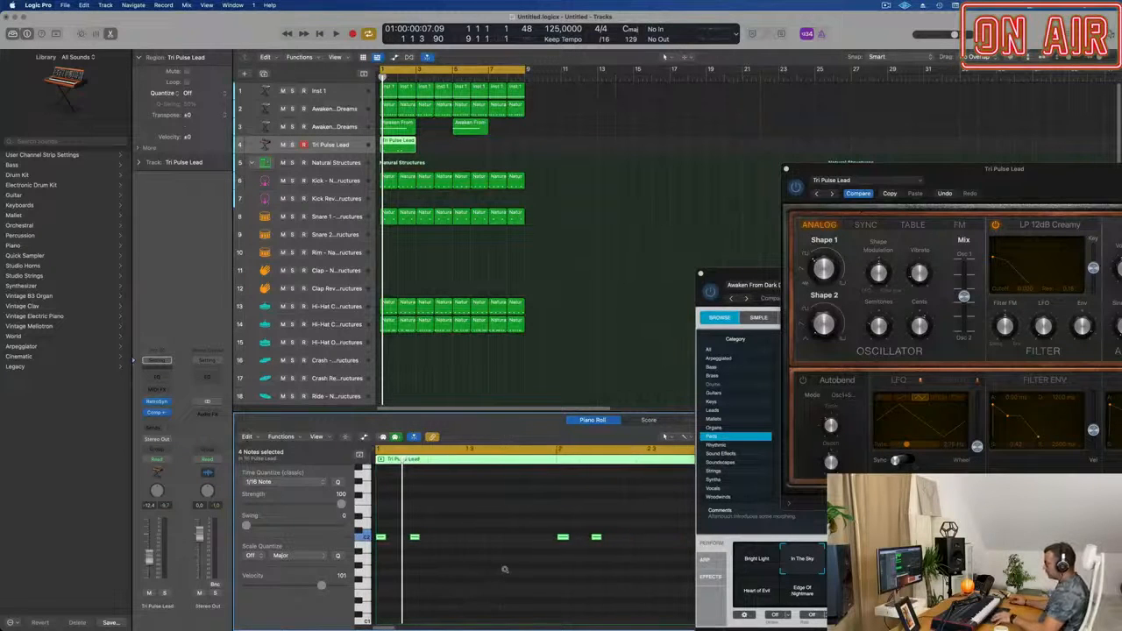
# Start playback, repeat the two-bar Tri Pulse Lead region three times to fill the eight-bar loop, and shift the Retro Synth window aside.
pyautogui.press('space')
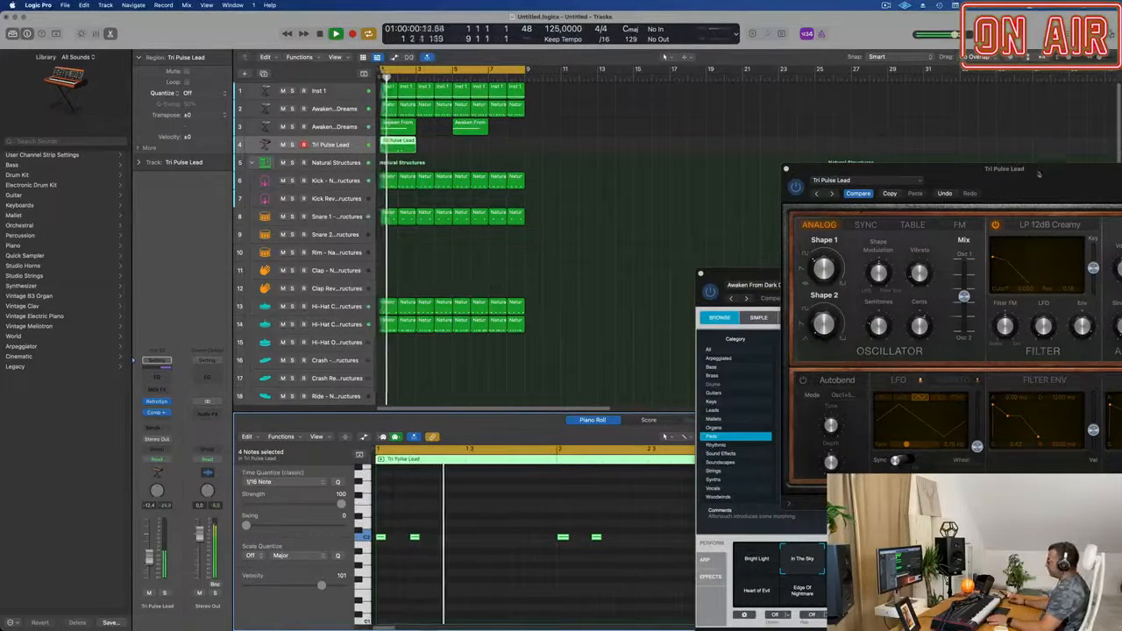
pyautogui.click(386, 150)
pyautogui.press('super+r')
pyautogui.press('super+r')
pyautogui.press('super+r')
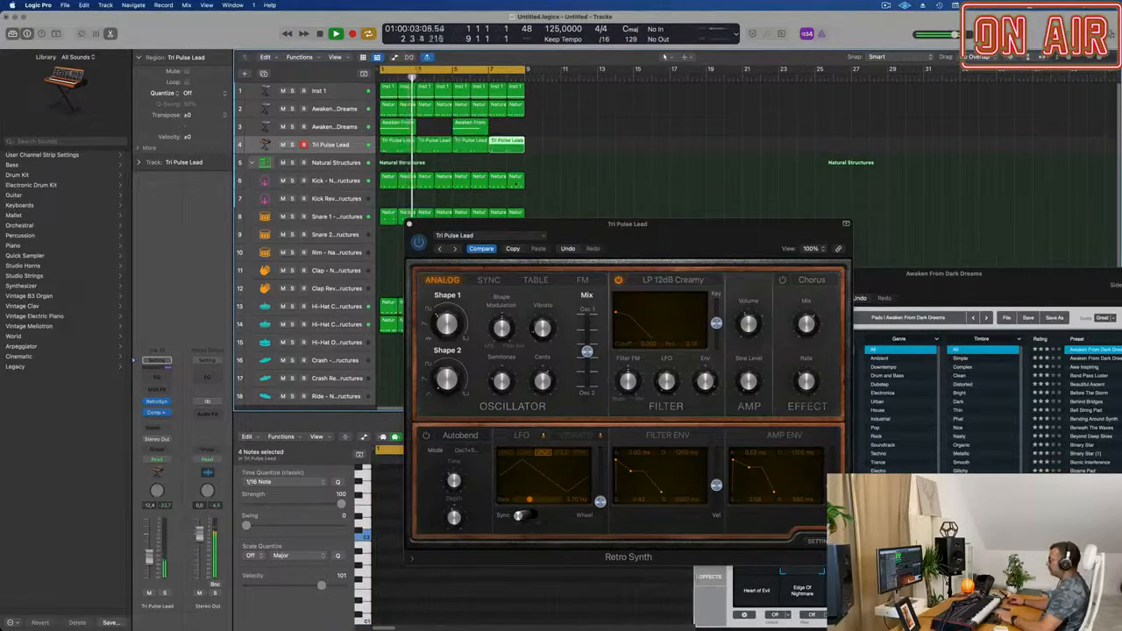
pyautogui.moveTo(660, 222); pyautogui.dragTo(695, 205)
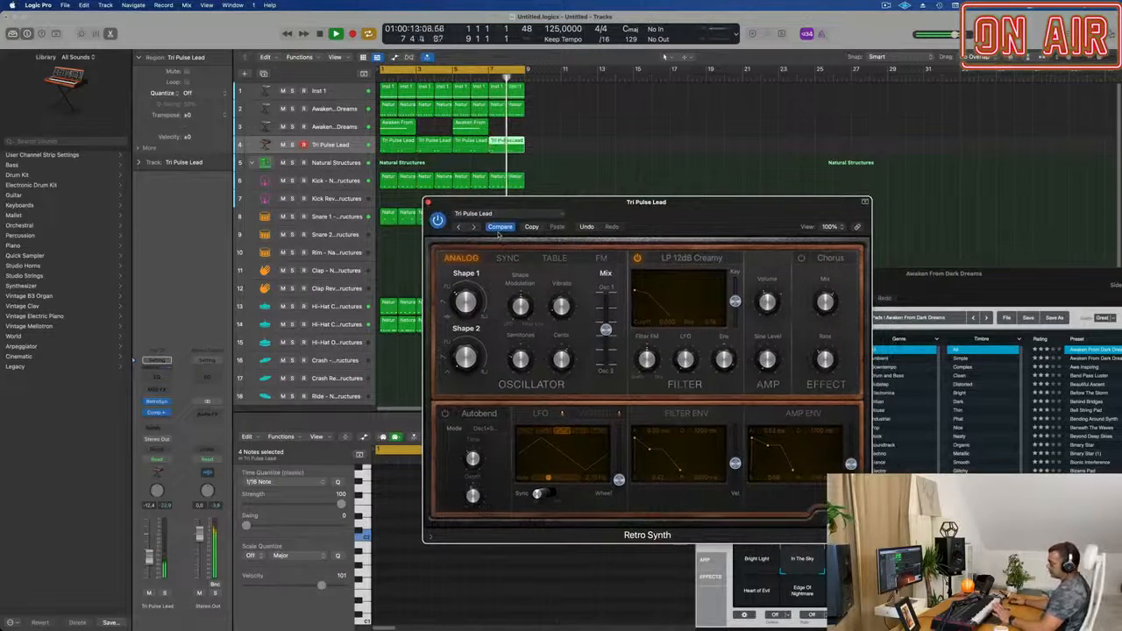
# Try the Tri Pulse Lead oscillator mix toward Osc 1 and other shape values, and settle the mix toward Osc 2 at about 0.73.
pyautogui.moveTo(606, 329); pyautogui.dragTo(606, 302)
pyautogui.click(463, 360)
pyautogui.moveTo(463, 359); pyautogui.dragTo(477, 273)
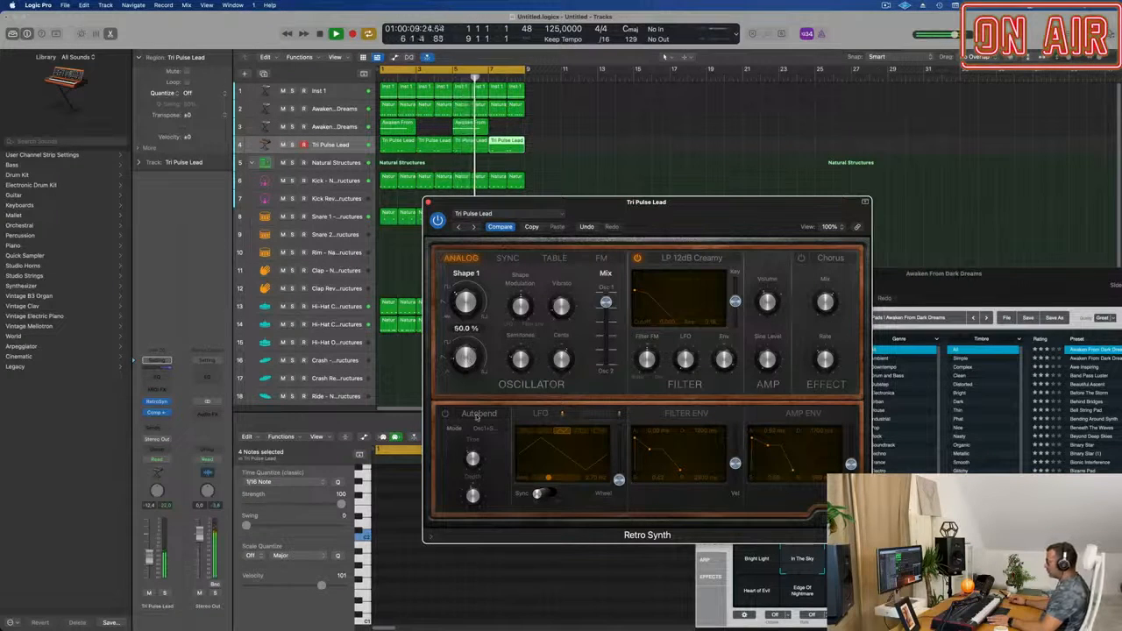
pyautogui.moveTo(467, 287)
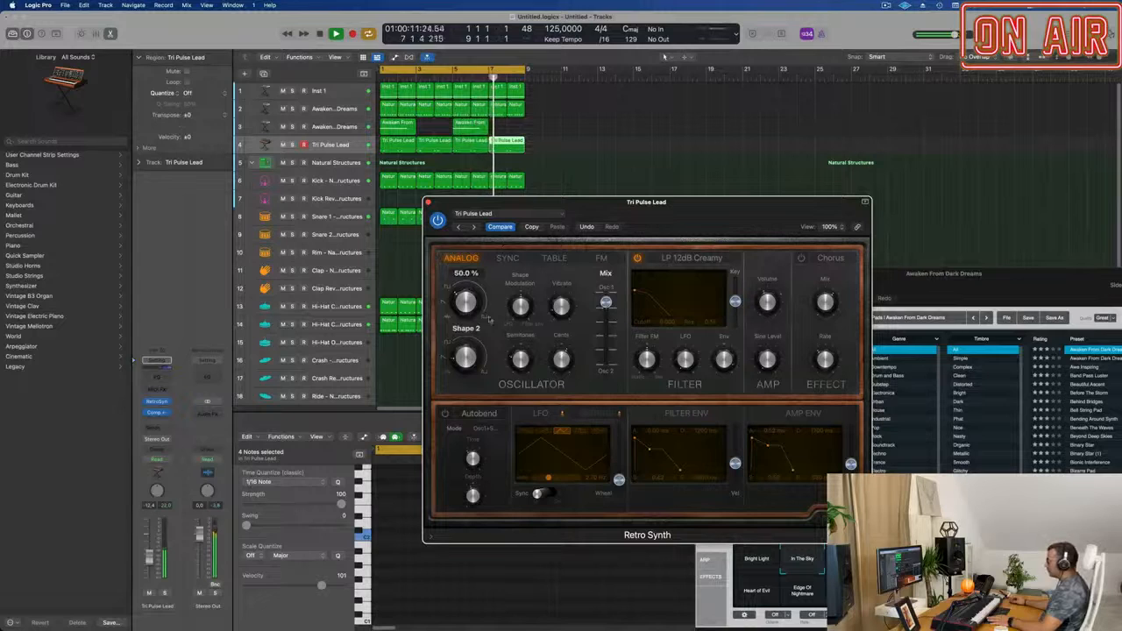
pyautogui.moveTo(463, 354)
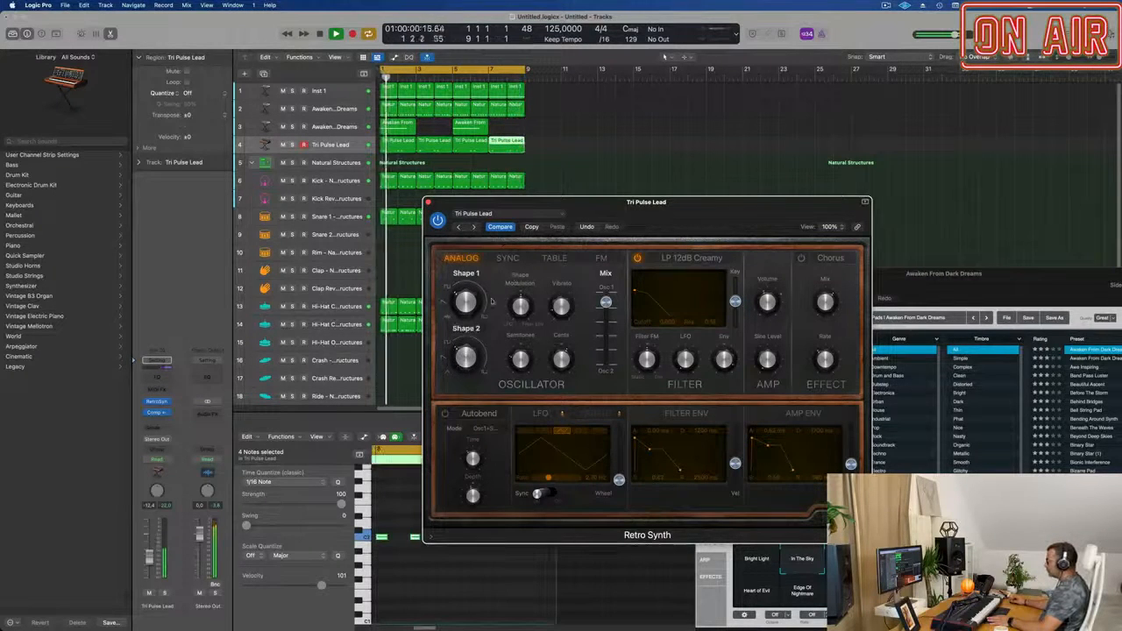
pyautogui.moveTo(605, 301); pyautogui.dragTo(605, 348)
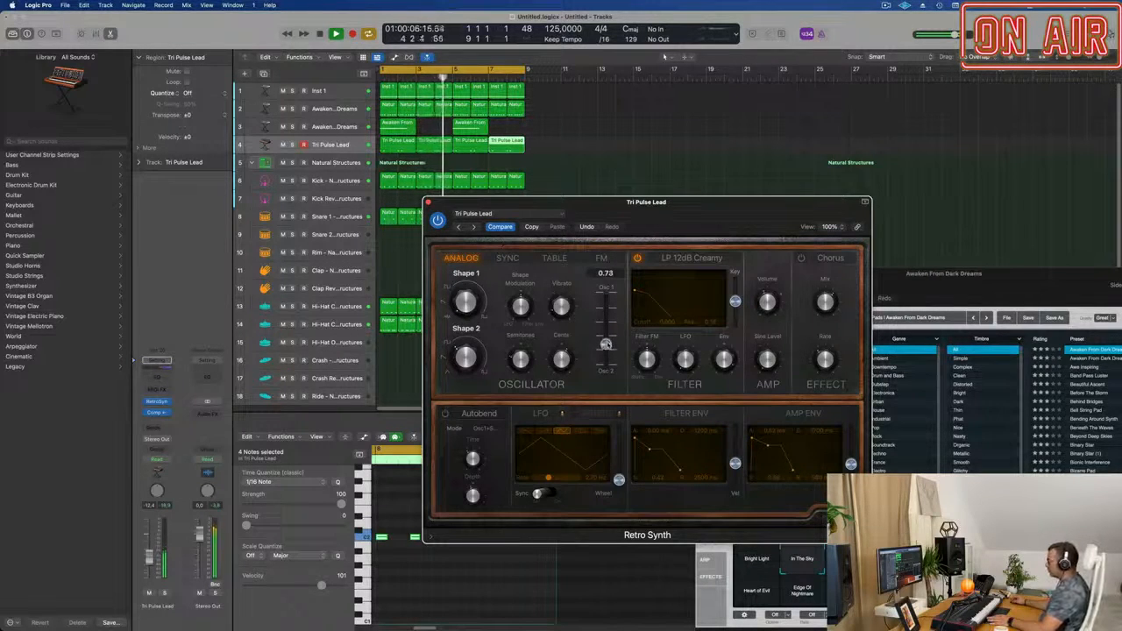
pyautogui.moveTo(606, 344); pyautogui.dragTo(606, 343)
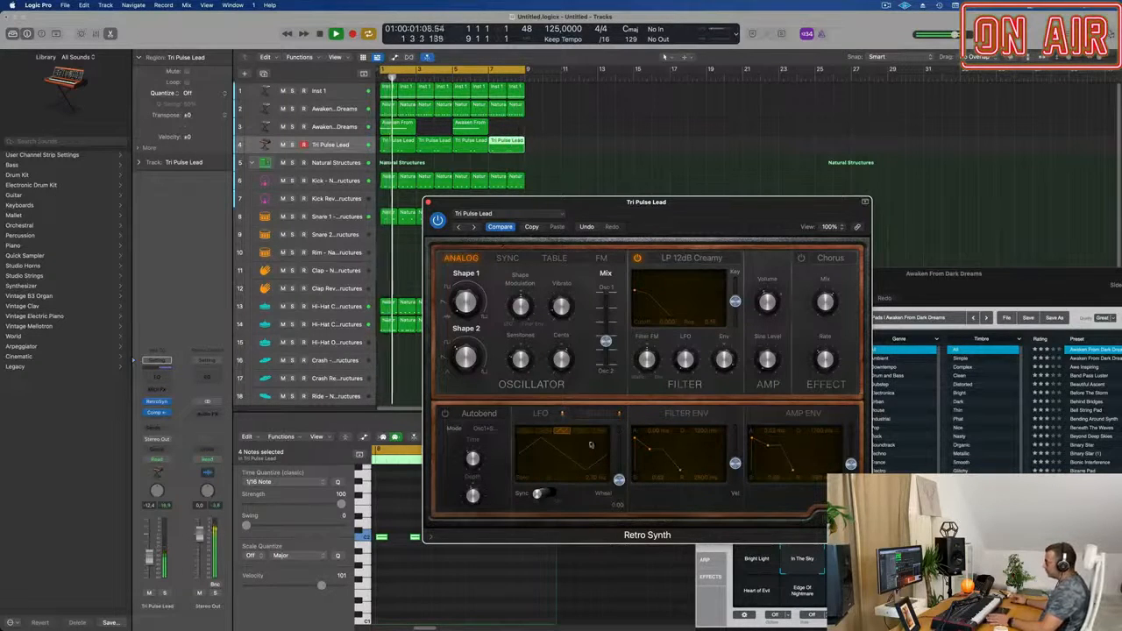
# Sync the Retro Synth LFO to the tempo, raise its wheel amount and adjust the filter's envelope and LFO amounts.
pyautogui.click(540, 493)
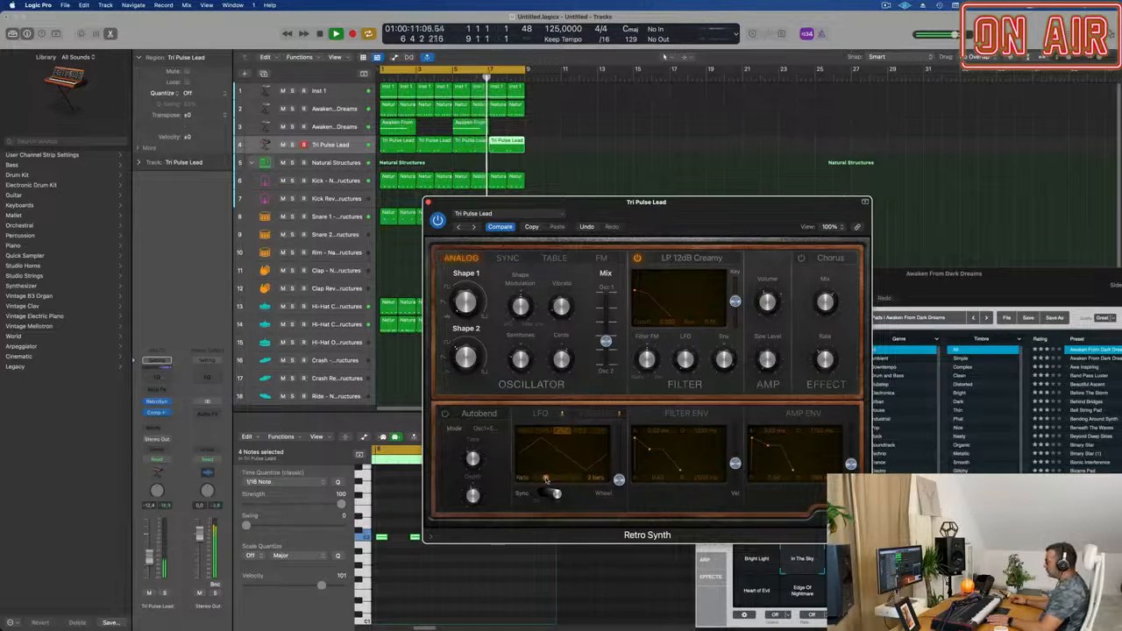
pyautogui.moveTo(618, 479); pyautogui.dragTo(619, 450)
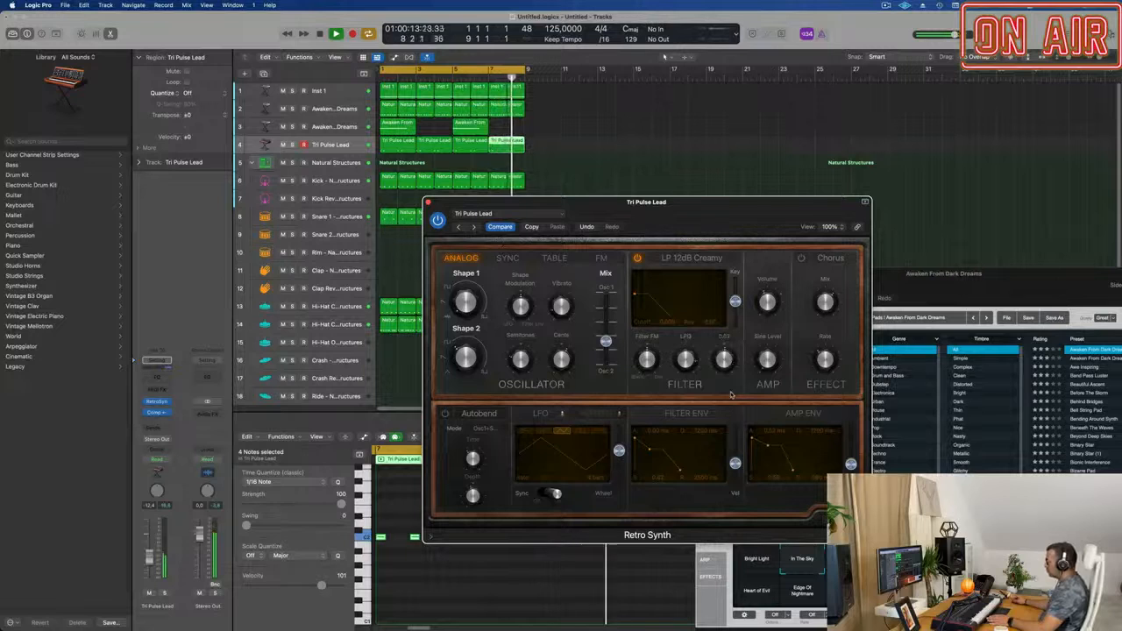
pyautogui.moveTo(728, 362)
pyautogui.mouseDown()
pyautogui.moveTo(727, 349)
pyautogui.moveTo(732, 371)
pyautogui.moveTo(728, 359)
pyautogui.mouseUp()
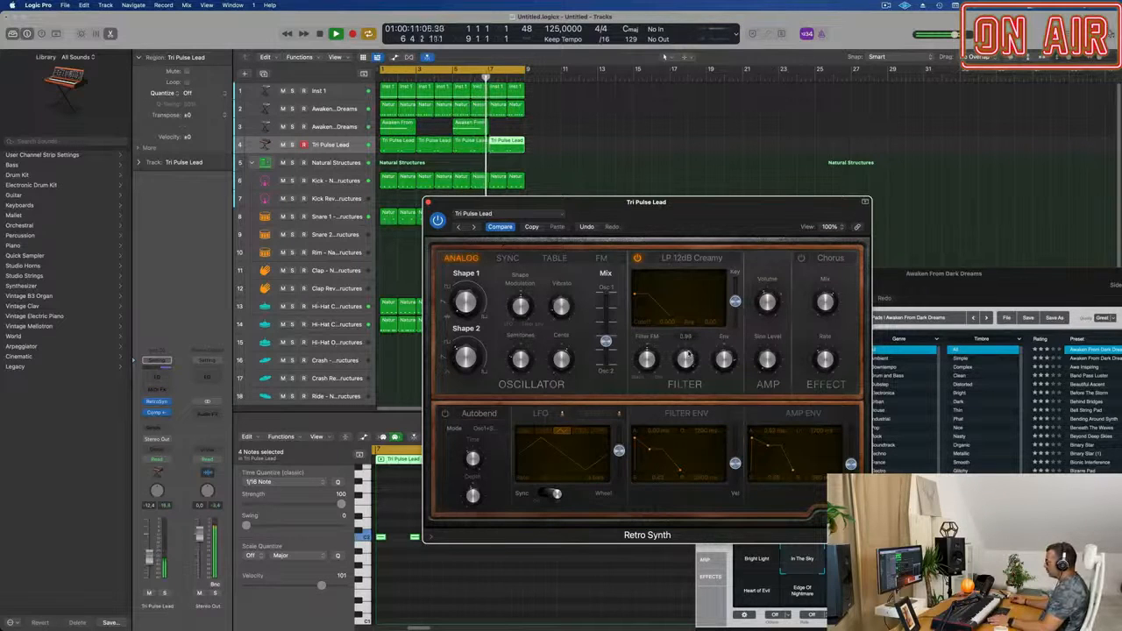
pyautogui.moveTo(688, 353); pyautogui.dragTo(693, 411)
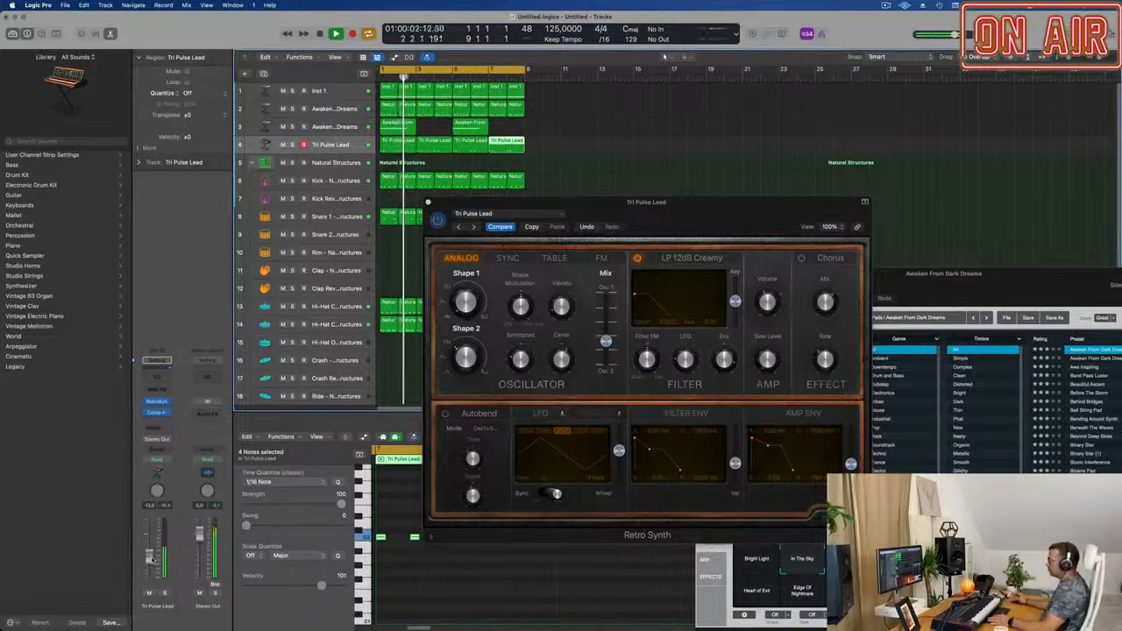
# Turn on and adjust the Retro Synth Chorus, and raise the Tri Pulse Lead track's volume to -7.0 dB.
pyautogui.click(801, 260)
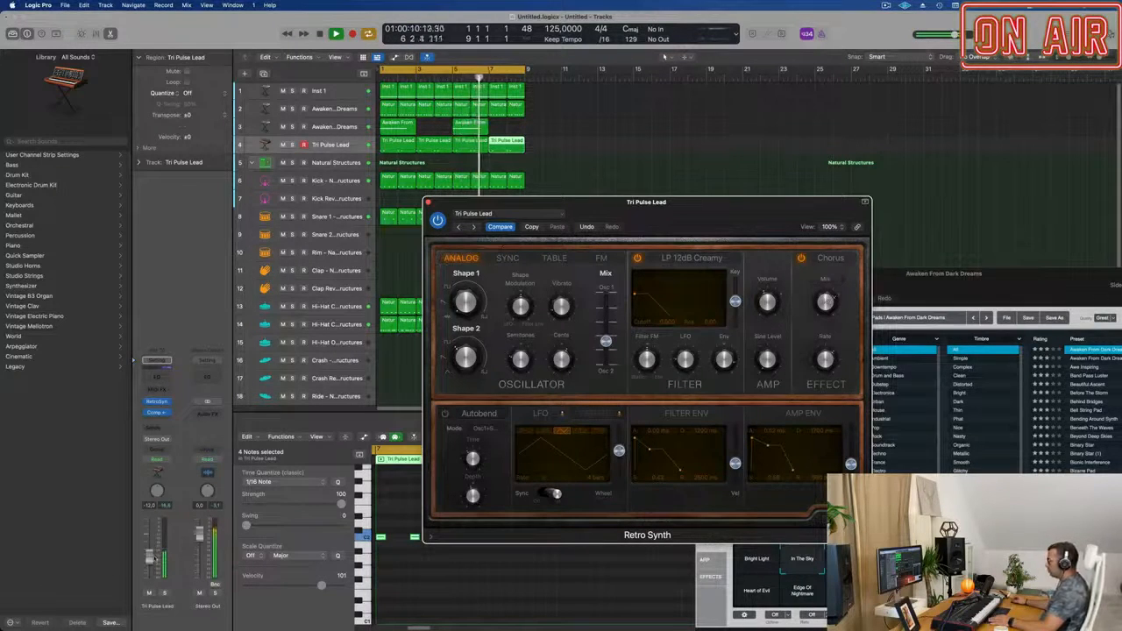
pyautogui.moveTo(154, 560); pyautogui.dragTo(155, 551)
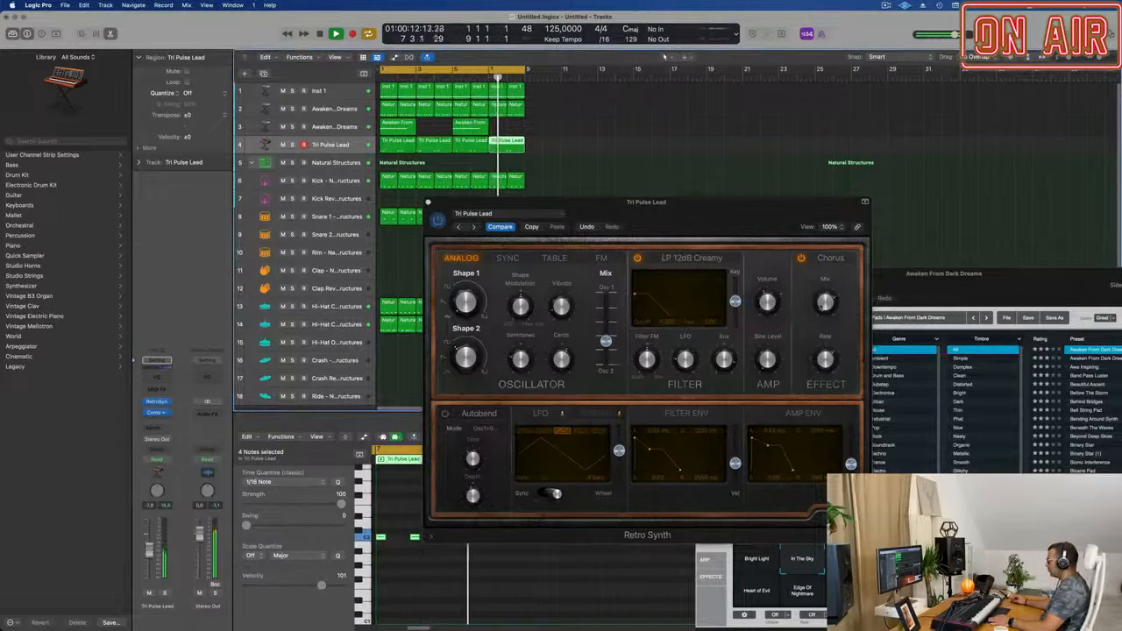
pyautogui.click(829, 269)
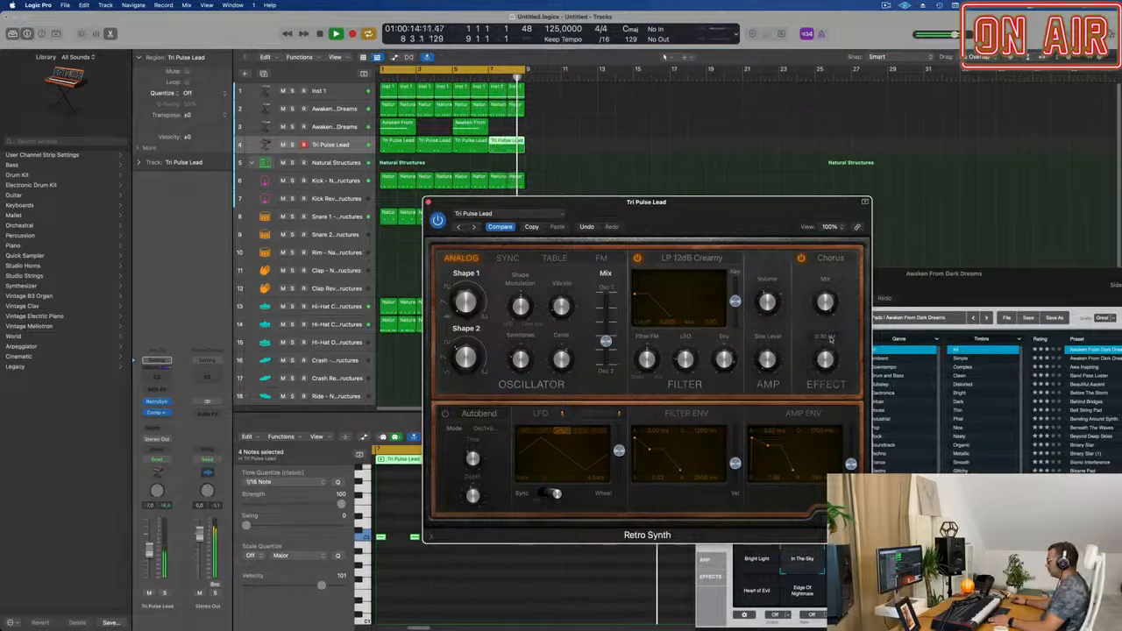
pyautogui.moveTo(829, 352); pyautogui.dragTo(824, 360)
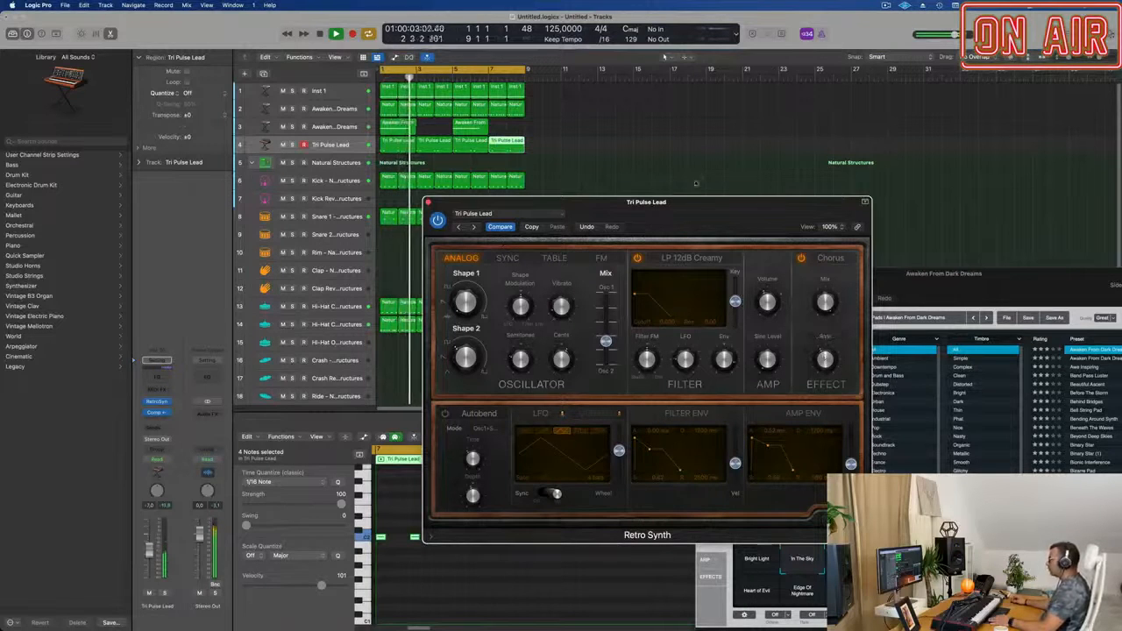
# Reopen Retro Synth, fine-tune the oscillator mix to 0.78, set the vibrato's wheel amount to 0.00 and close the synth.
pyautogui.moveTo(702, 207); pyautogui.dragTo(648, 180)
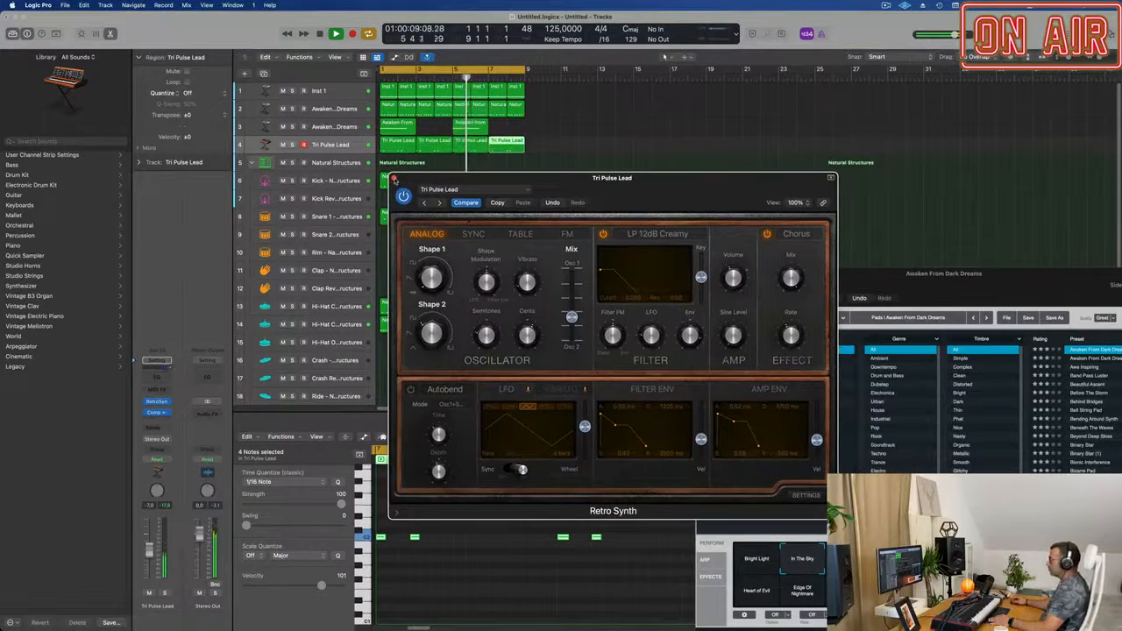
pyautogui.click(393, 178)
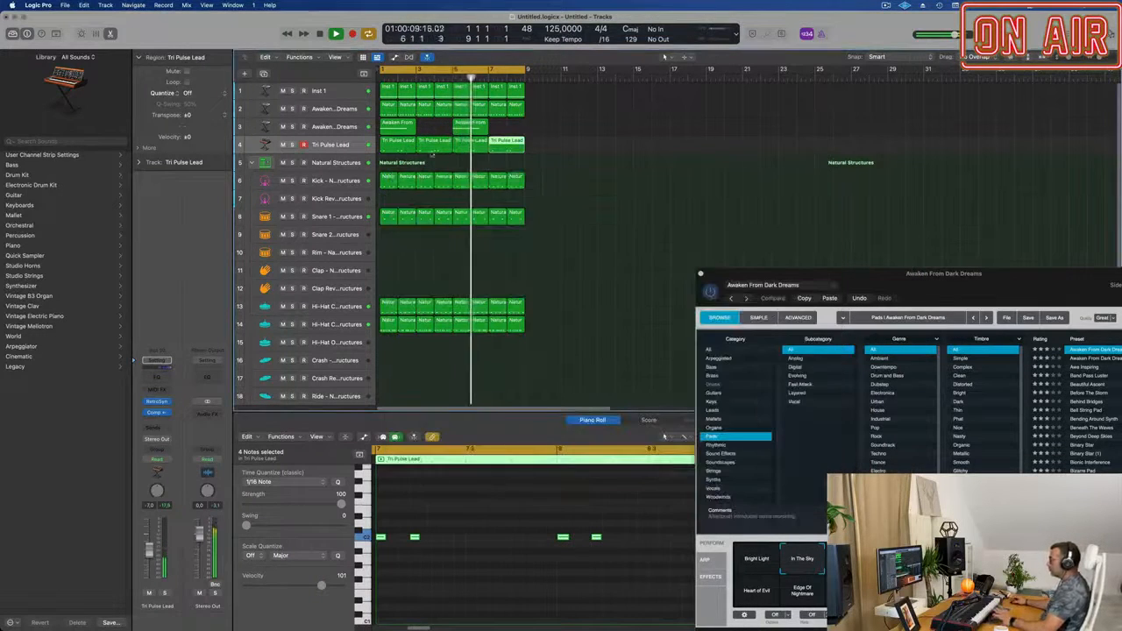
pyautogui.click(157, 402)
pyautogui.moveTo(660, 191); pyautogui.dragTo(653, 182)
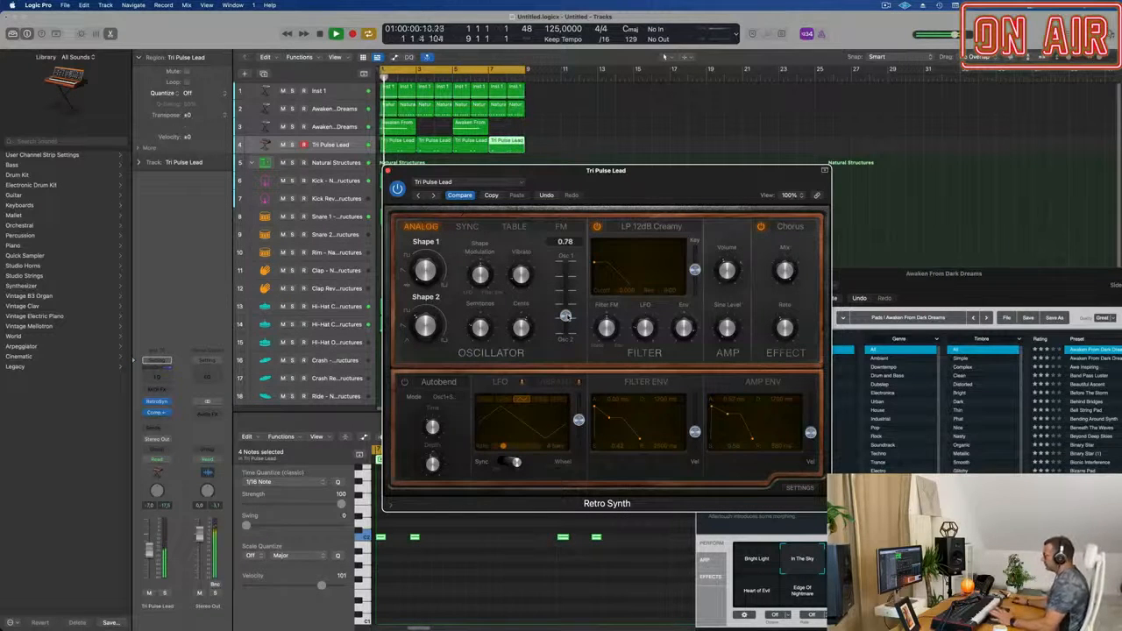
pyautogui.moveTo(657, 189); pyautogui.dragTo(726, 174)
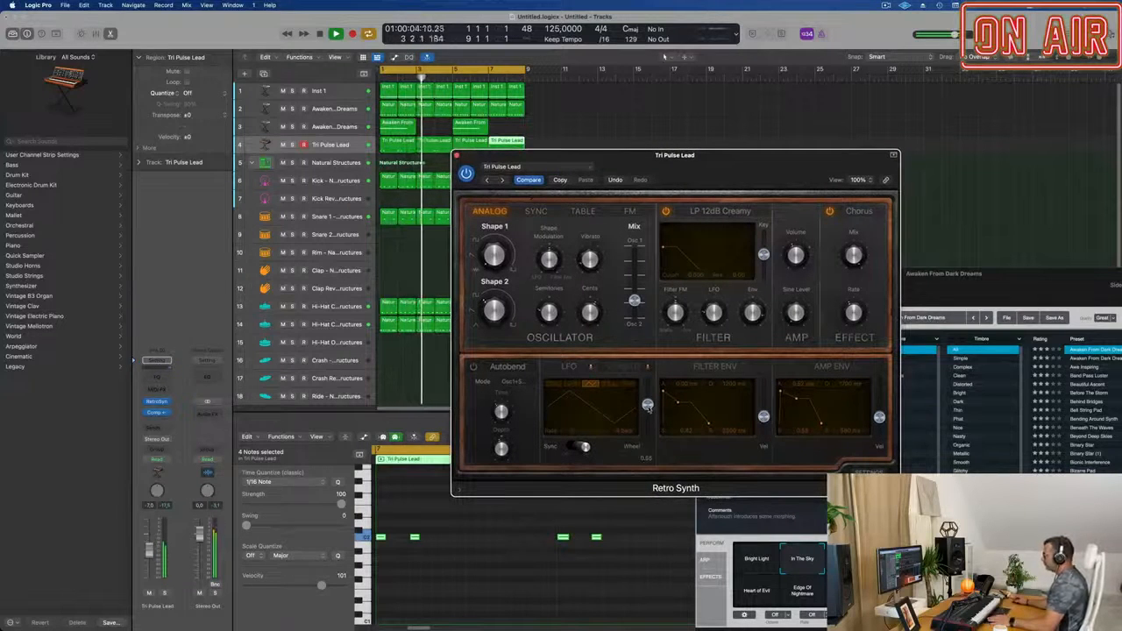
pyautogui.moveTo(646, 406); pyautogui.dragTo(647, 434)
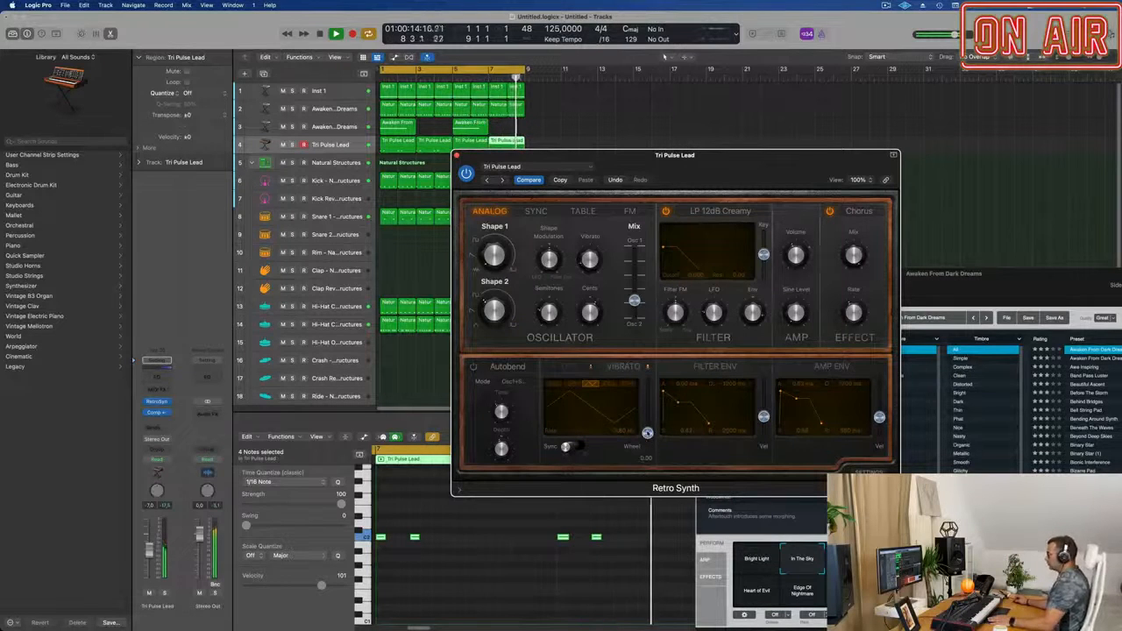
pyautogui.moveTo(769, 156); pyautogui.dragTo(877, 142)
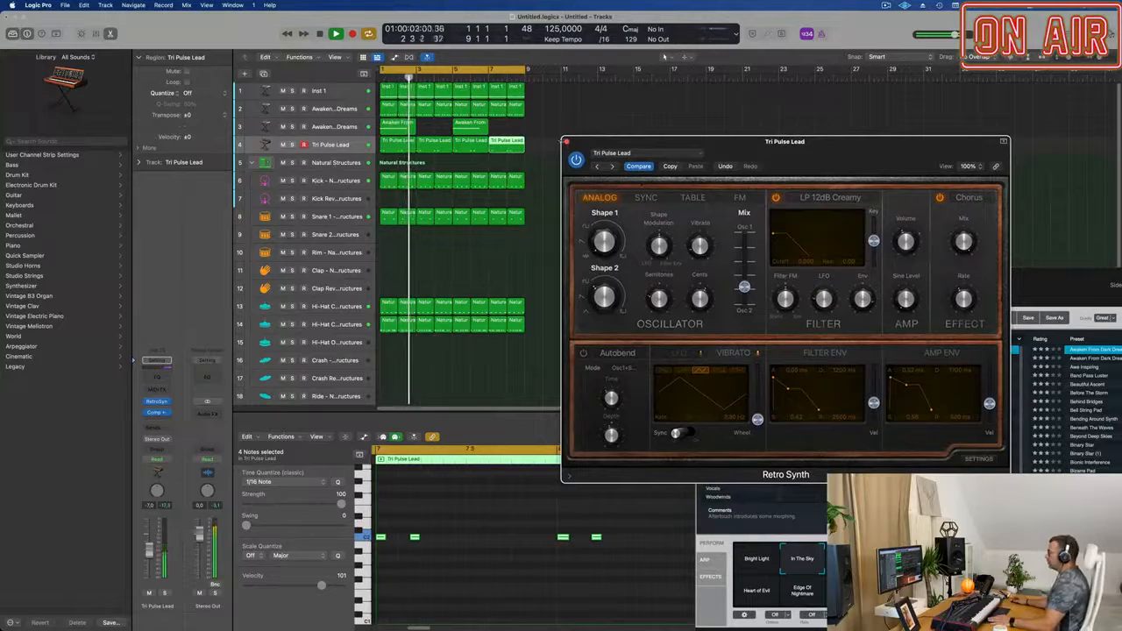
pyautogui.click(565, 142)
# Copy the first Snare 1 region onto the Tom Low track and align the copy to the start of bar 1.
pyautogui.click(347, 145)
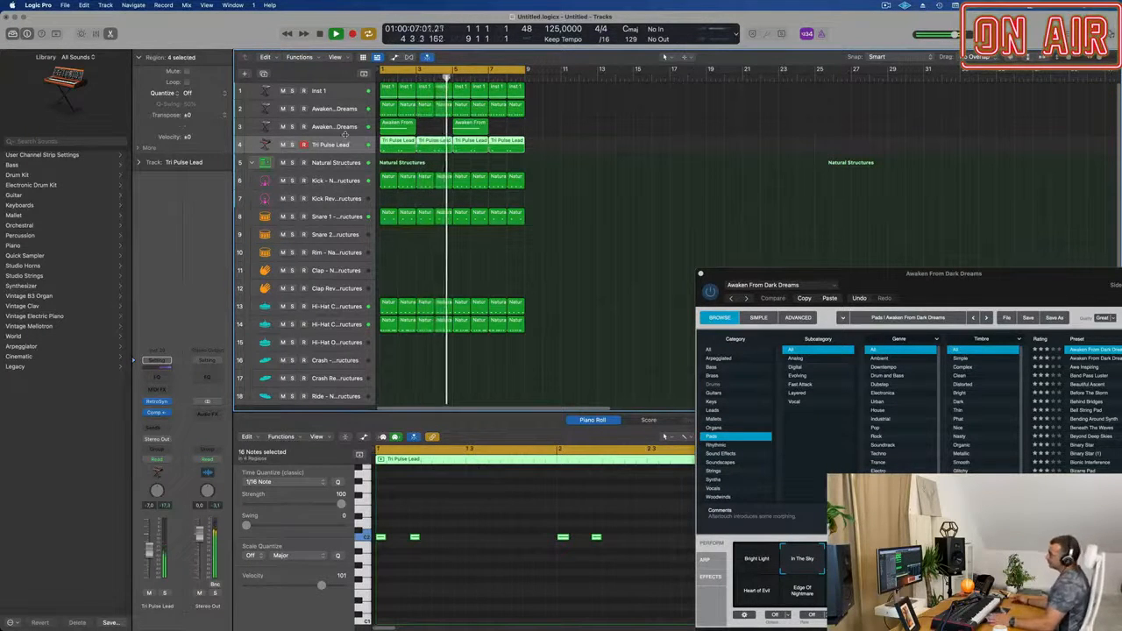
pyautogui.click(579, 277)
pyautogui.scroll(-3, 509, 303)
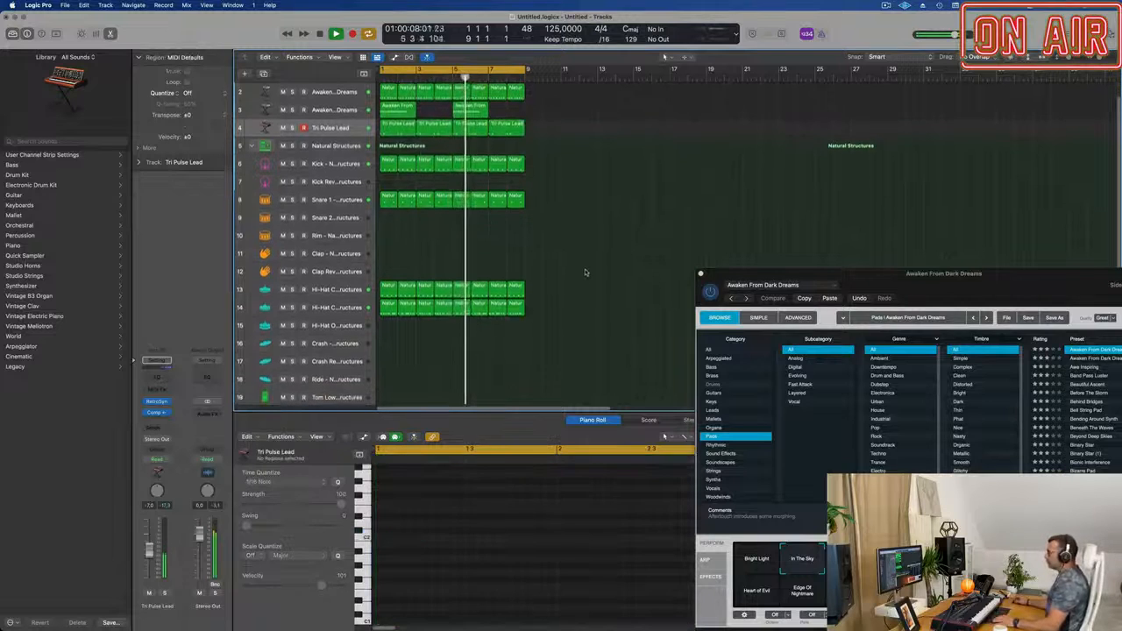
pyautogui.scroll(-2, 509, 303)
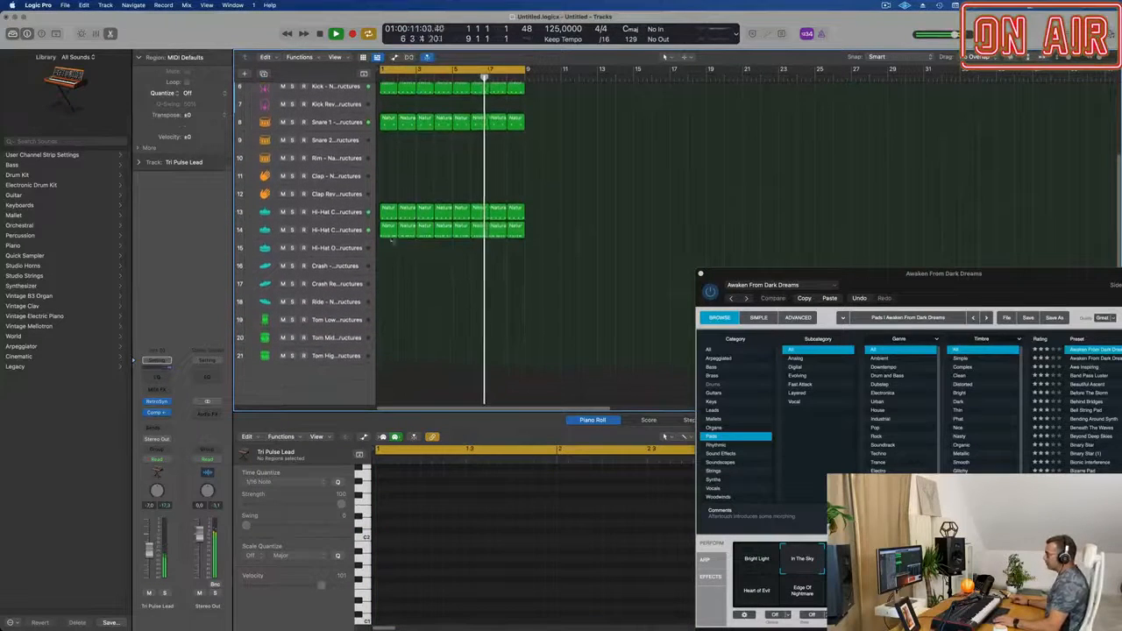
pyautogui.moveTo(392, 127); pyautogui.dragTo(394, 334)
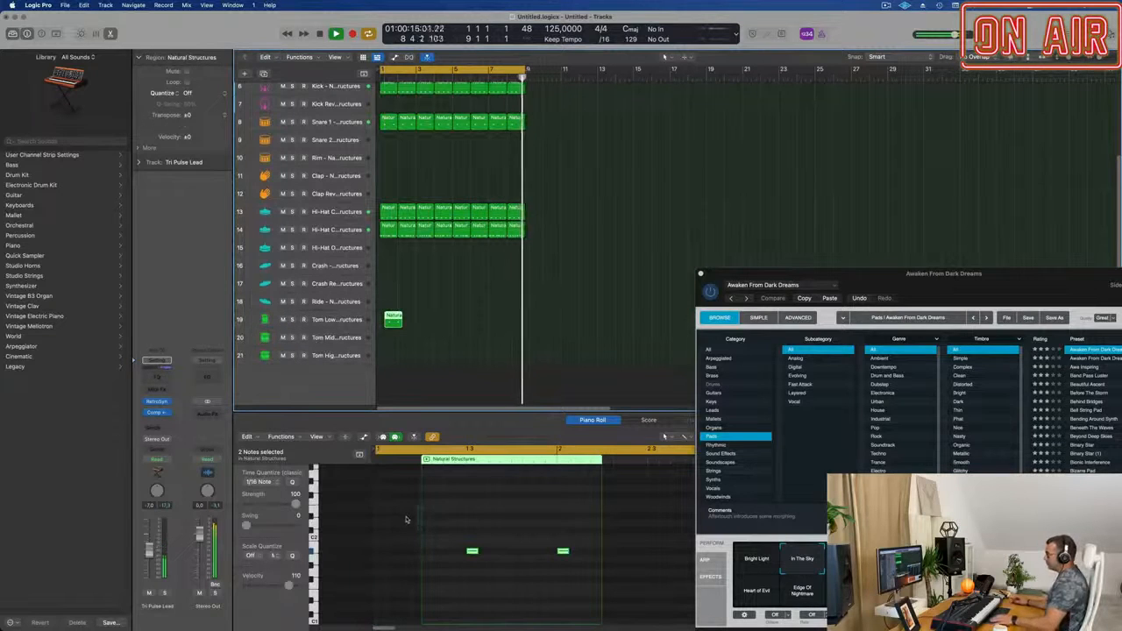
pyautogui.scroll(-3, 459, 552)
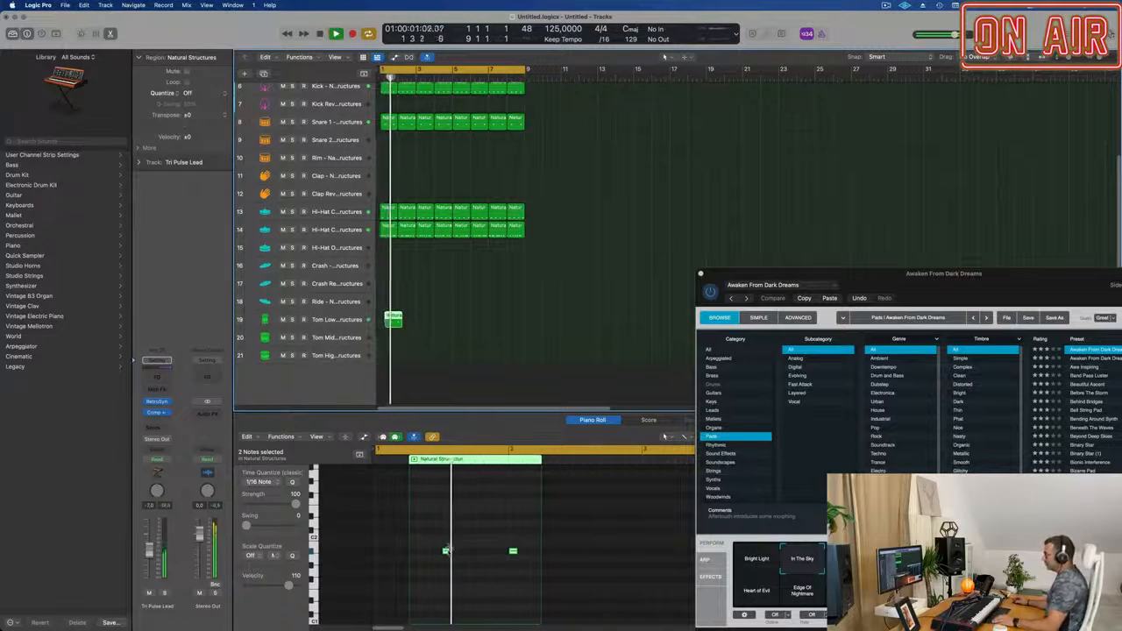
pyautogui.press('space')
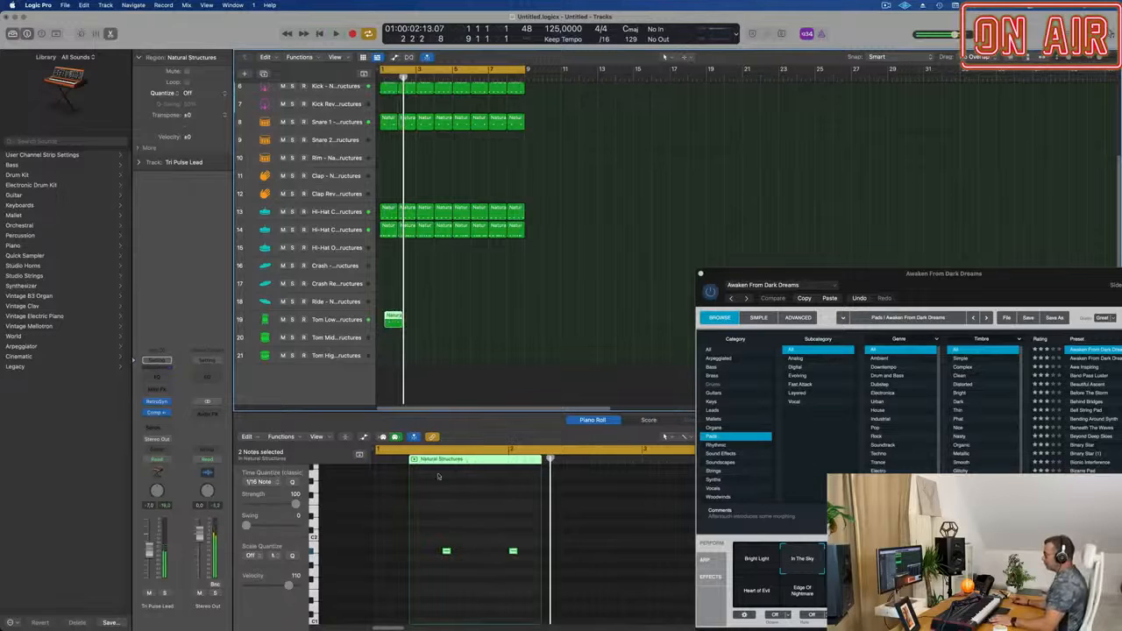
pyautogui.moveTo(391, 317); pyautogui.dragTo(387, 318)
pyautogui.press('space')
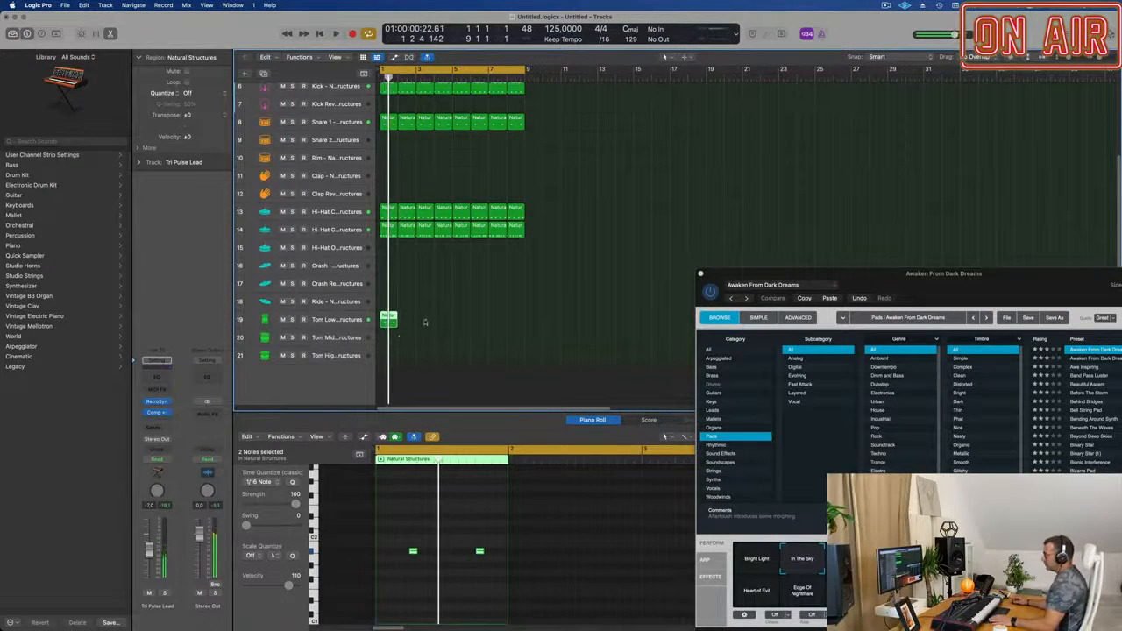
# Move the Tom Low region onto the Tom Mid track at bar 1 and lower that track's volume to -11.6 dB.
pyautogui.click(350, 321)
pyautogui.moveTo(396, 527); pyautogui.dragTo(498, 583)
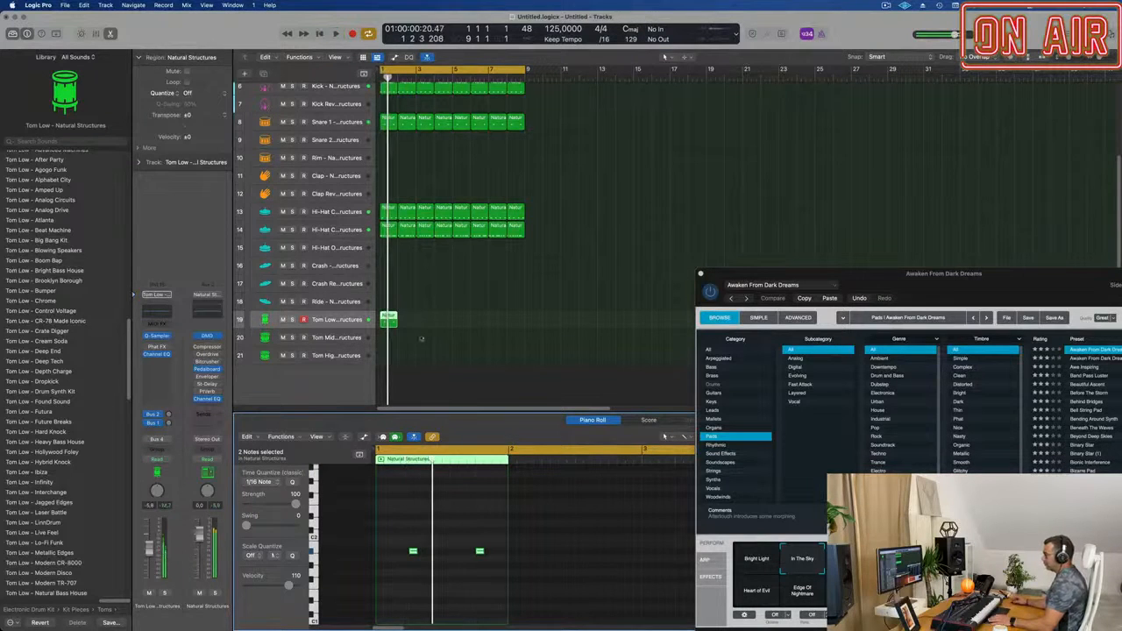
pyautogui.moveTo(388, 318); pyautogui.dragTo(389, 336)
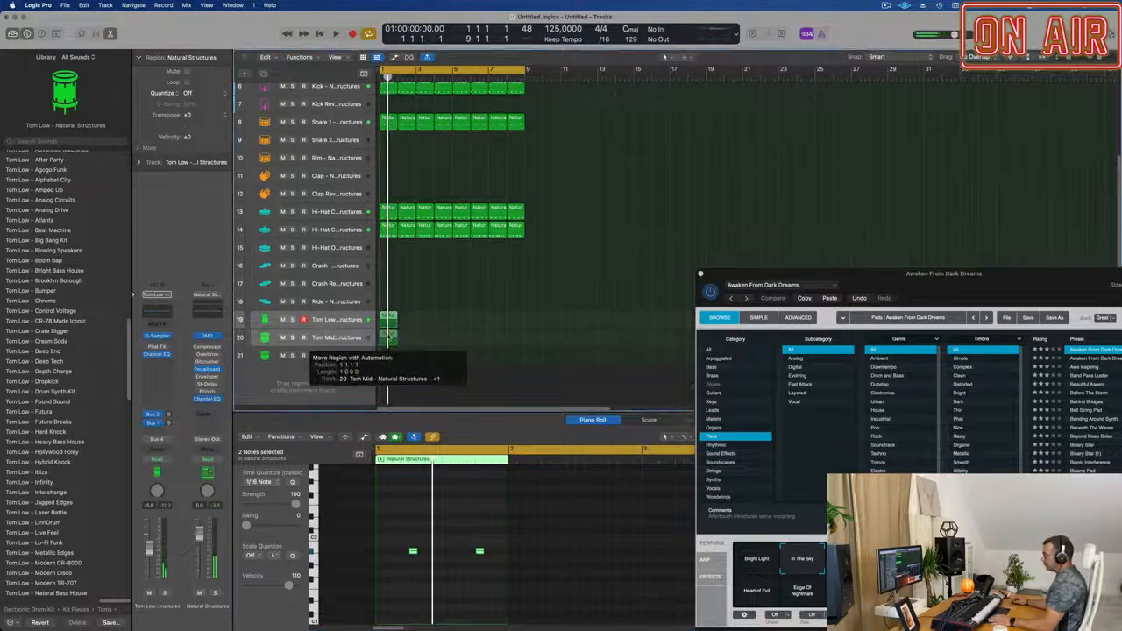
pyautogui.press('space')
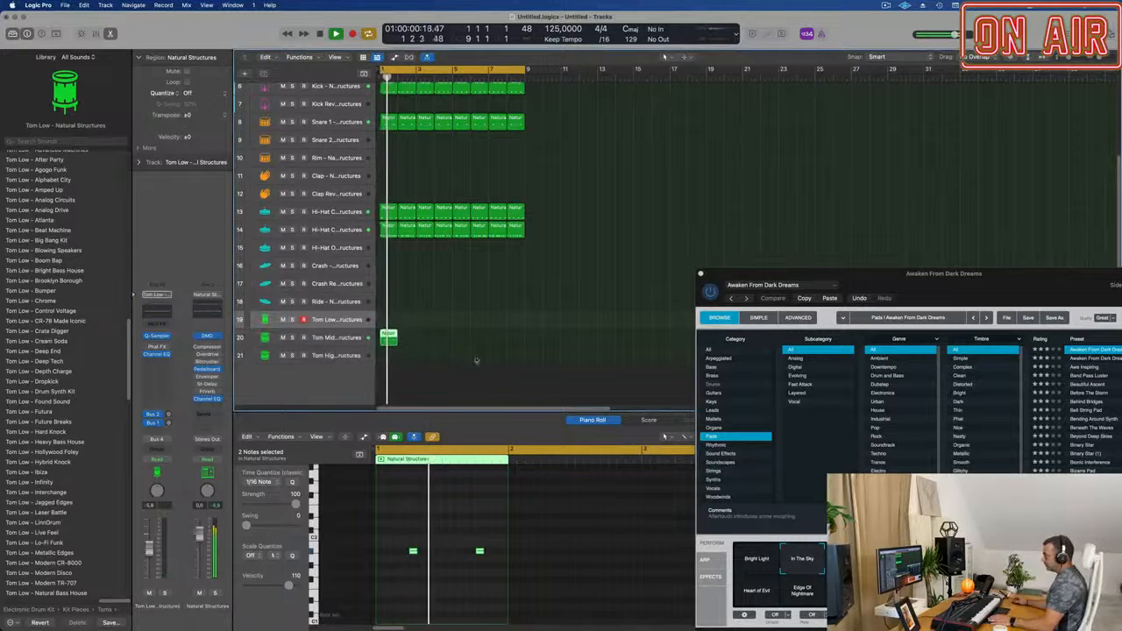
pyautogui.click(317, 339)
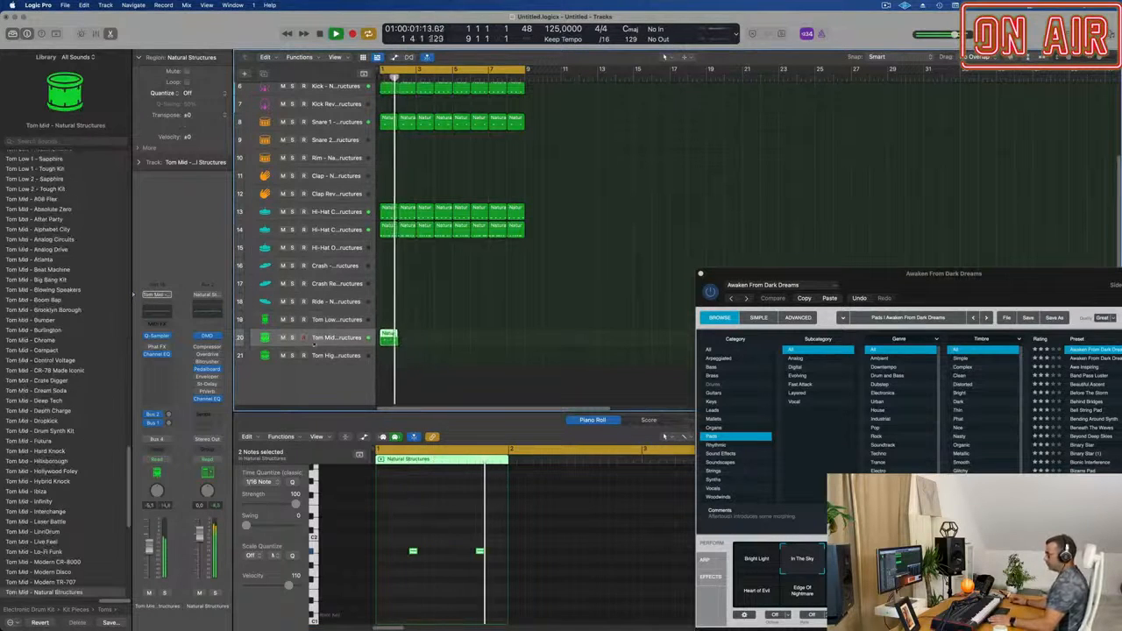
pyautogui.press('space')
pyautogui.press('space')
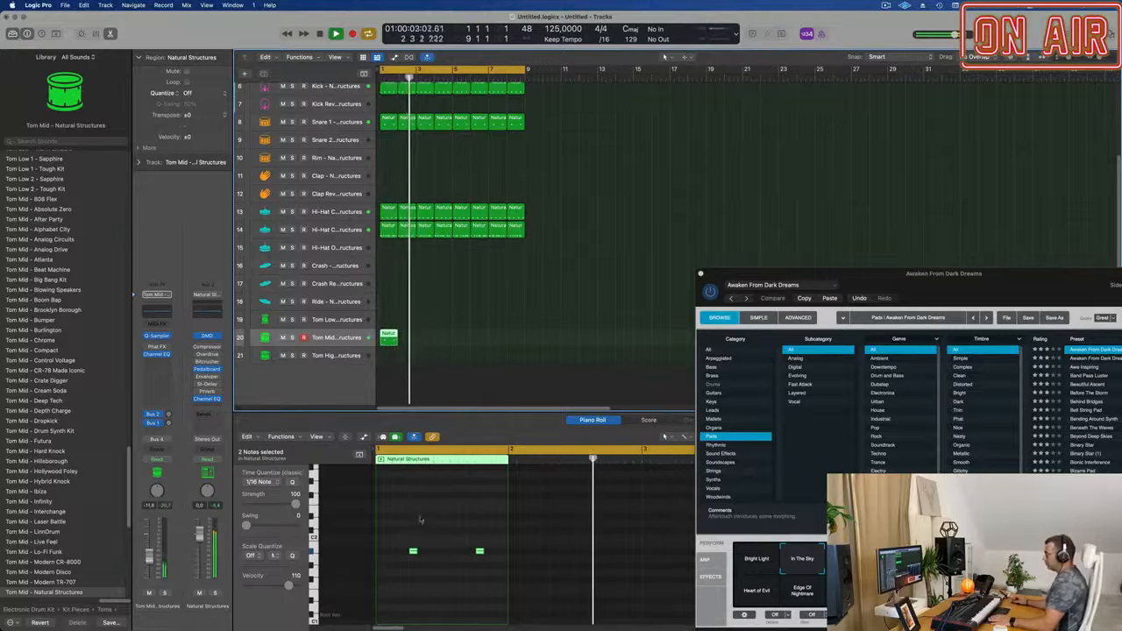
# Shift both Tom Mid notes an eighth note later, and return the second one to beat 4.
pyautogui.moveTo(397, 530); pyautogui.dragTo(508, 571)
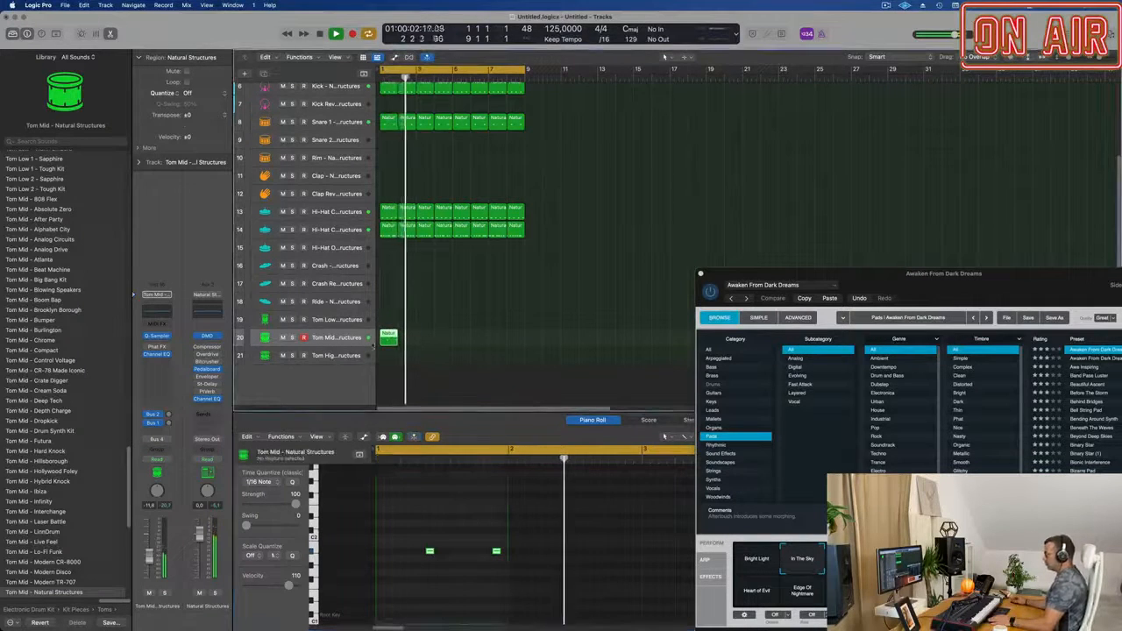
pyautogui.click(497, 552)
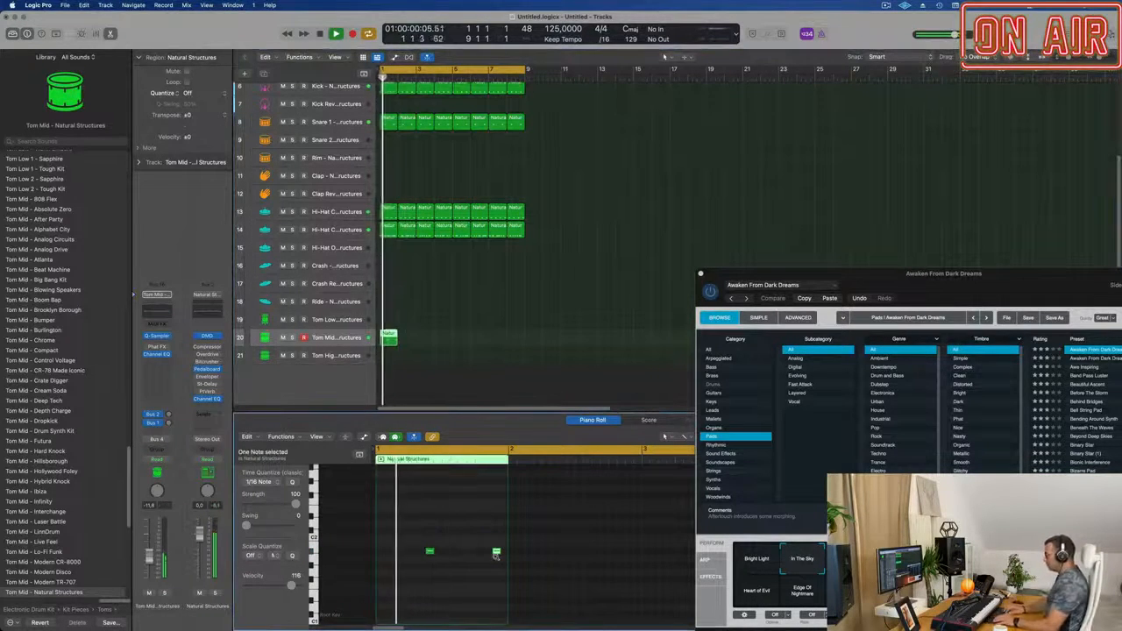
pyautogui.moveTo(496, 553); pyautogui.dragTo(479, 552)
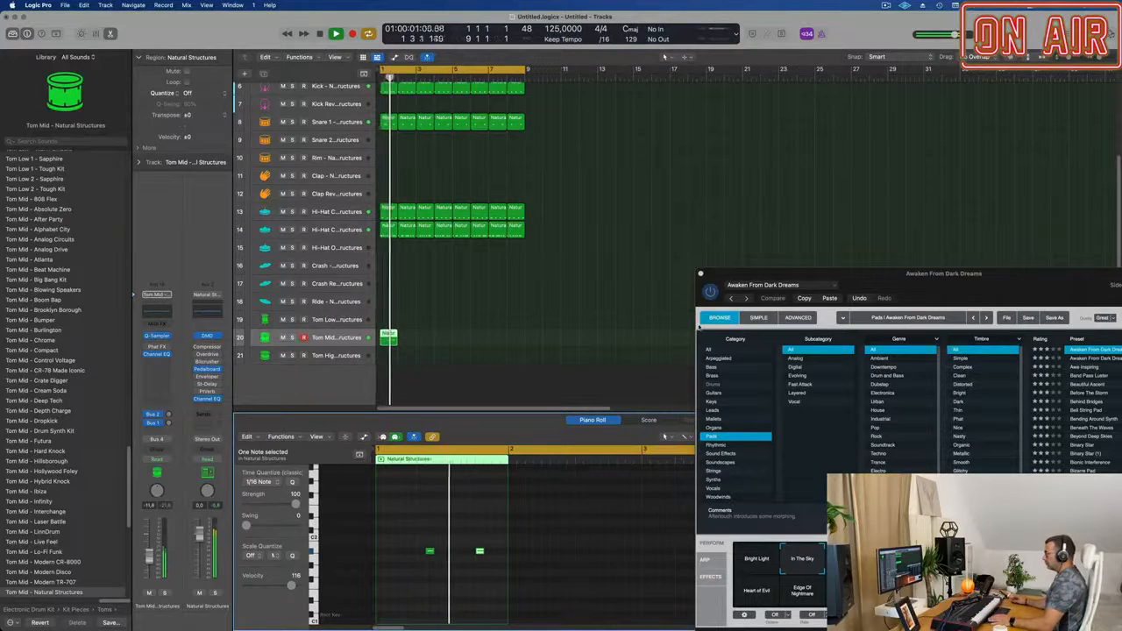
# Repeat the one-bar Tom Mid region until it fills bars 1 to 8.
pyautogui.moveTo(476, 341); pyautogui.dragTo(390, 348)
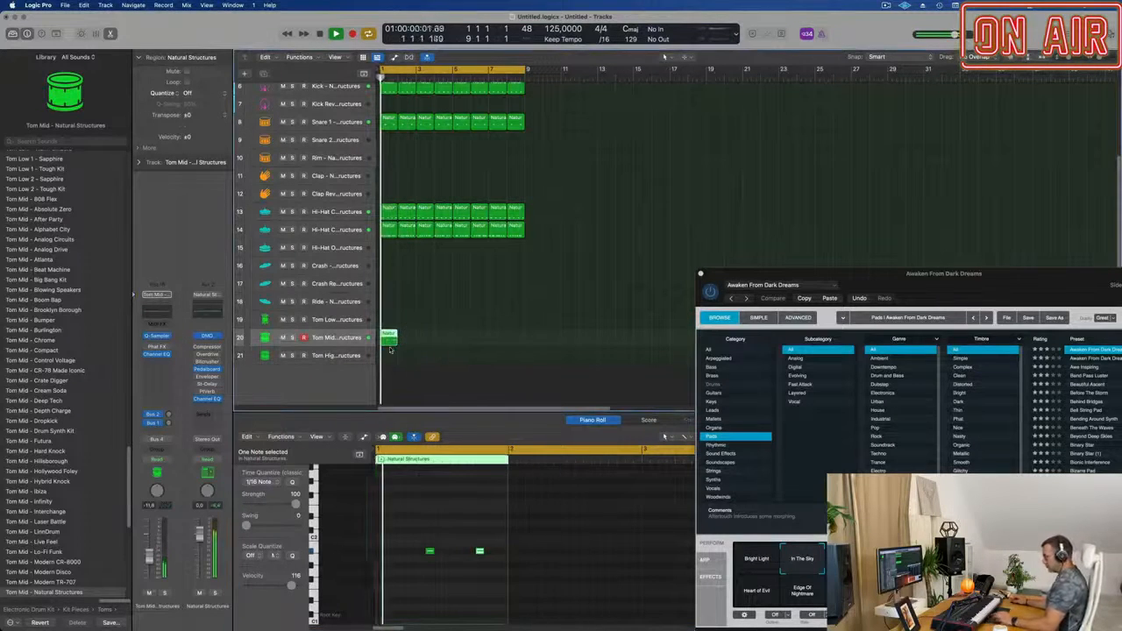
pyautogui.click(388, 341)
pyautogui.press('super+r')
pyautogui.press('super+r')
pyautogui.press('super+r')
pyautogui.press('super+r')
pyautogui.press('super+r')
pyautogui.press('super+r')
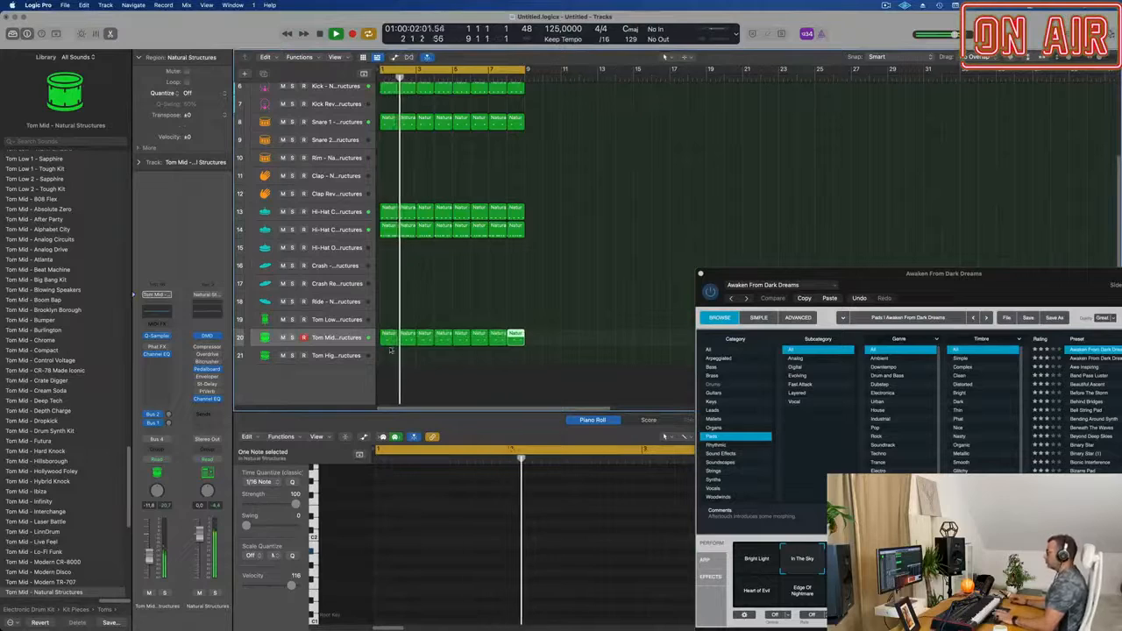
# Select all eight Tom Mid regions, raise the track's Bus 1 and Bus 2 sends and set its volume to -14.0 dB.
pyautogui.moveTo(389, 346); pyautogui.dragTo(526, 331)
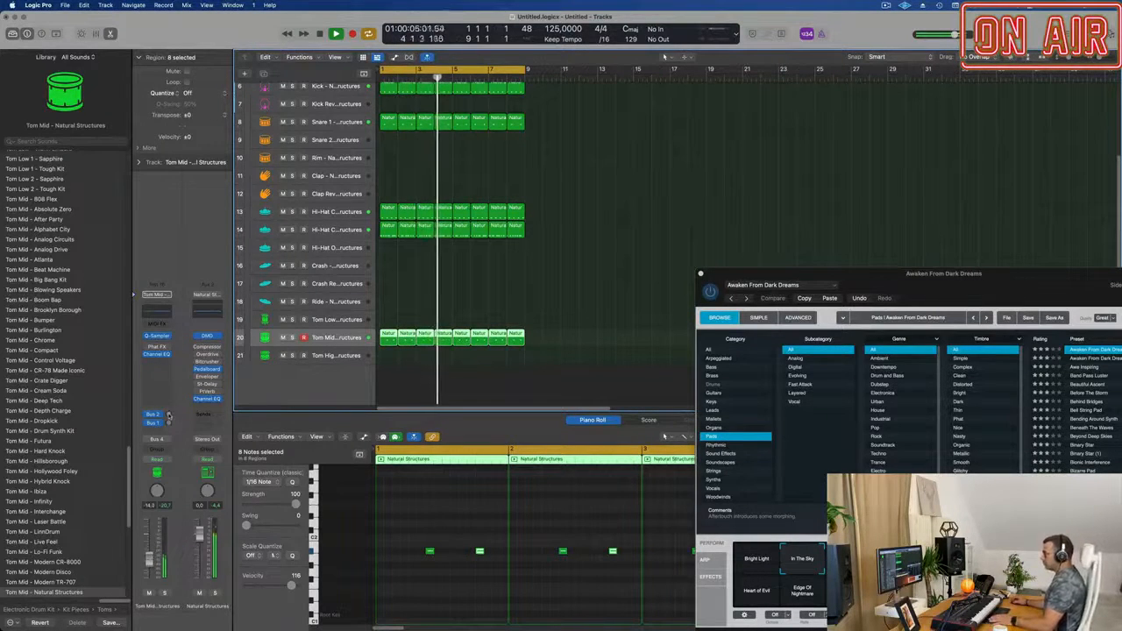
pyautogui.click(169, 423)
pyautogui.click(169, 421)
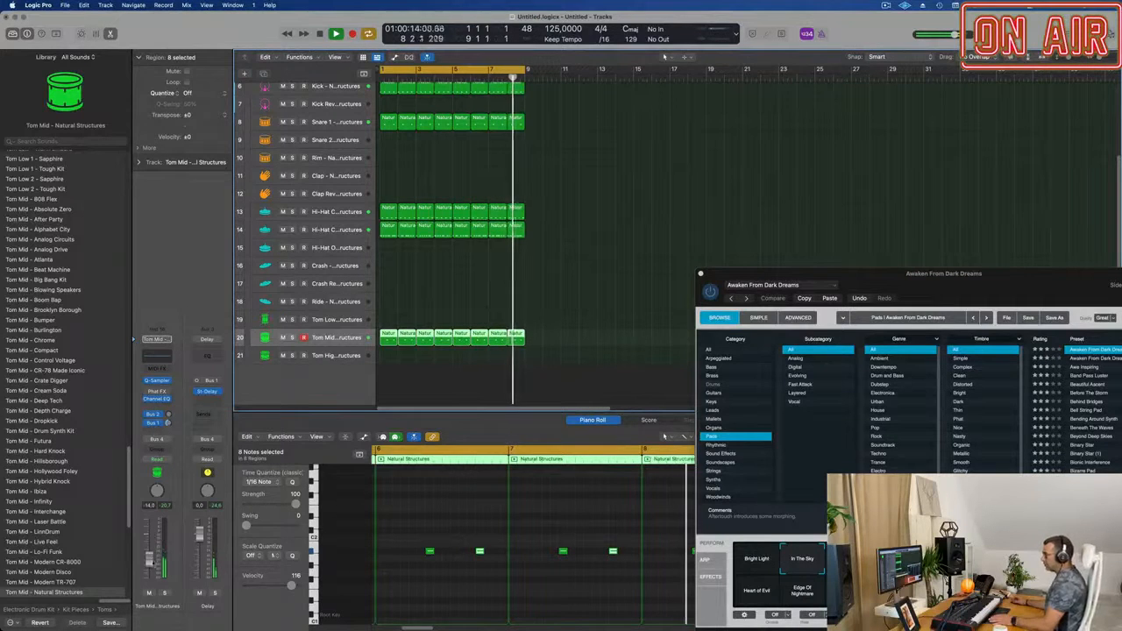
pyautogui.click(531, 222)
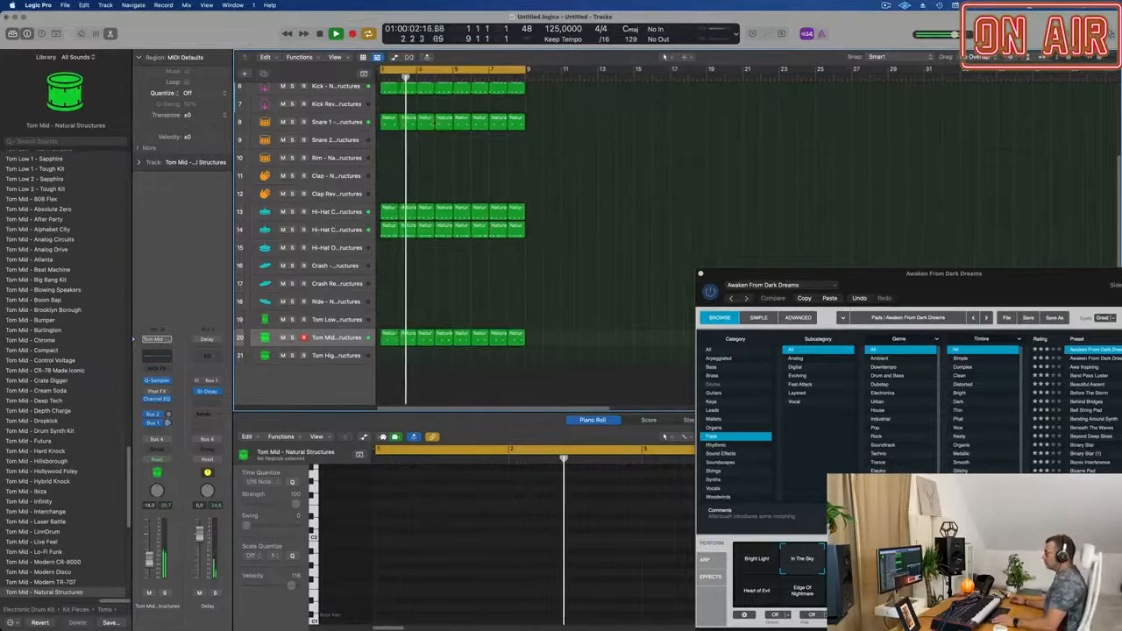
# Copy the first Kick region onto the Ride track at bar 1, transpose its four notes up and play from the start.
pyautogui.click(387, 89)
pyautogui.moveTo(389, 91); pyautogui.dragTo(388, 307)
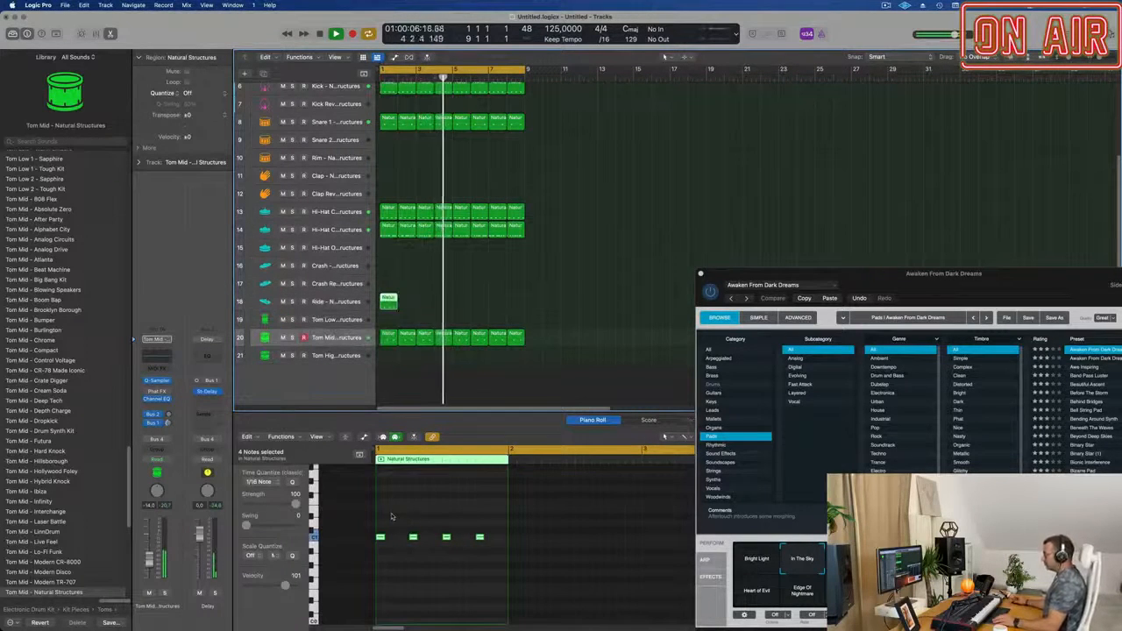
pyautogui.moveTo(496, 525); pyautogui.dragTo(380, 558)
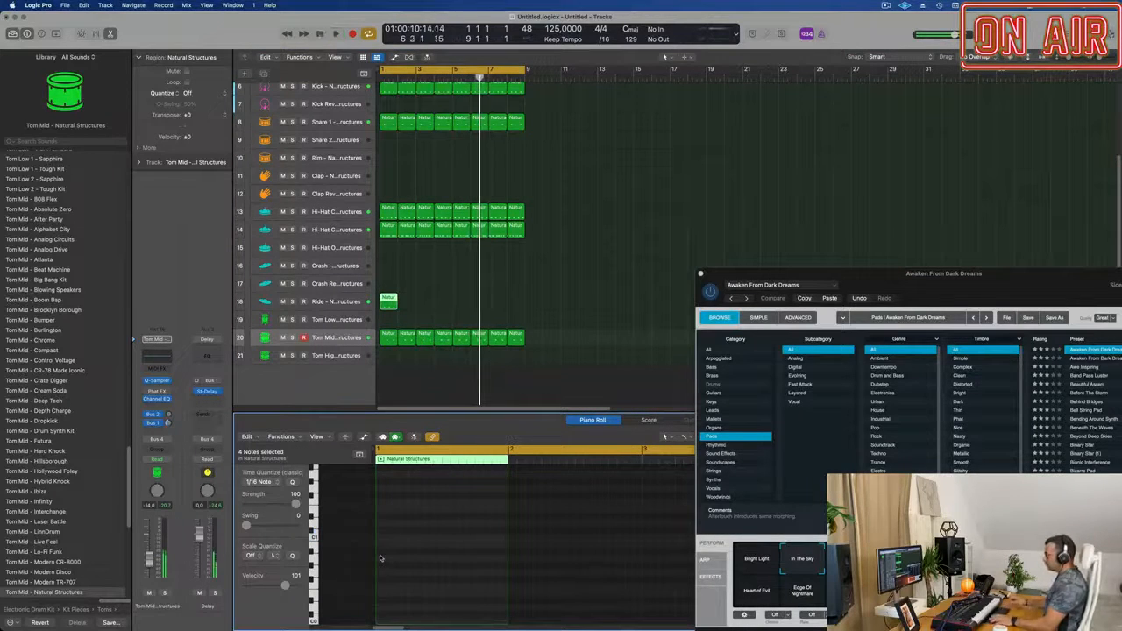
pyautogui.press('Return')
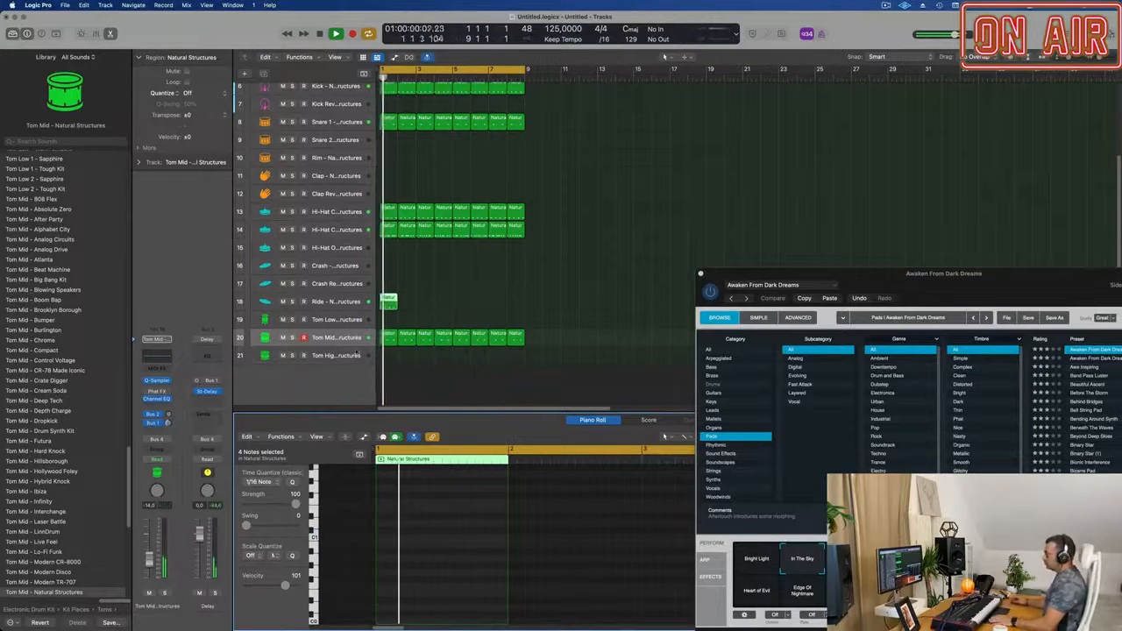
pyautogui.press('Return')
# Repeat the one-bar Ride region until it fills bars 1 to 8.
pyautogui.click(425, 301)
pyautogui.click(387, 307)
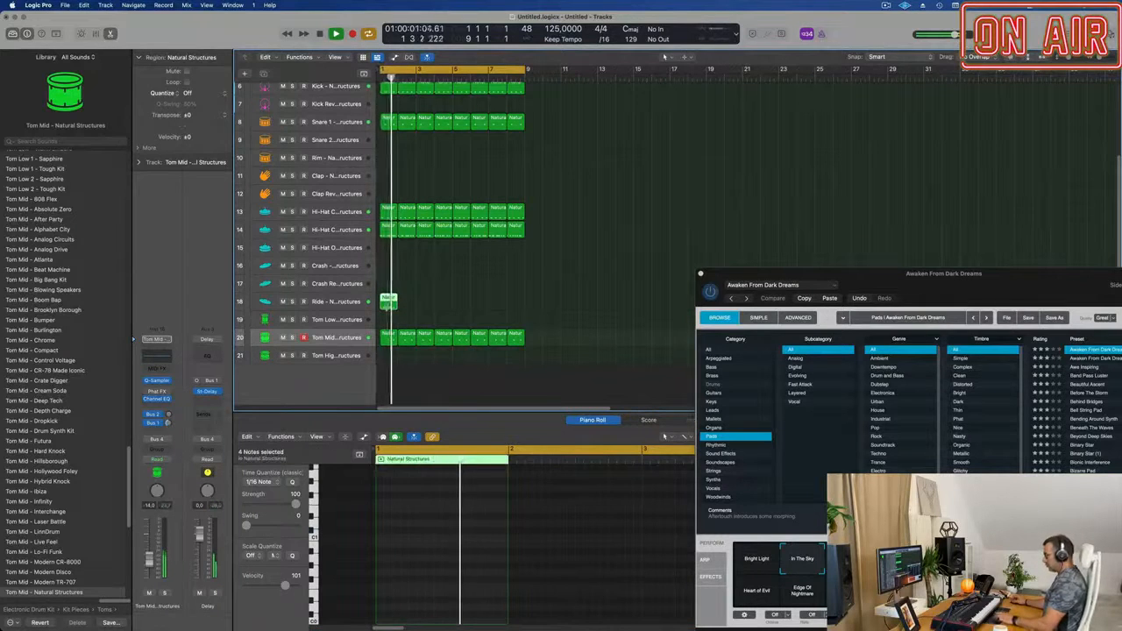
pyautogui.press('super+r')
pyautogui.press('super+r')
pyautogui.press('super+r')
pyautogui.press('super+r')
pyautogui.press('super+r')
pyautogui.press('super+r')
pyautogui.press('super+r')
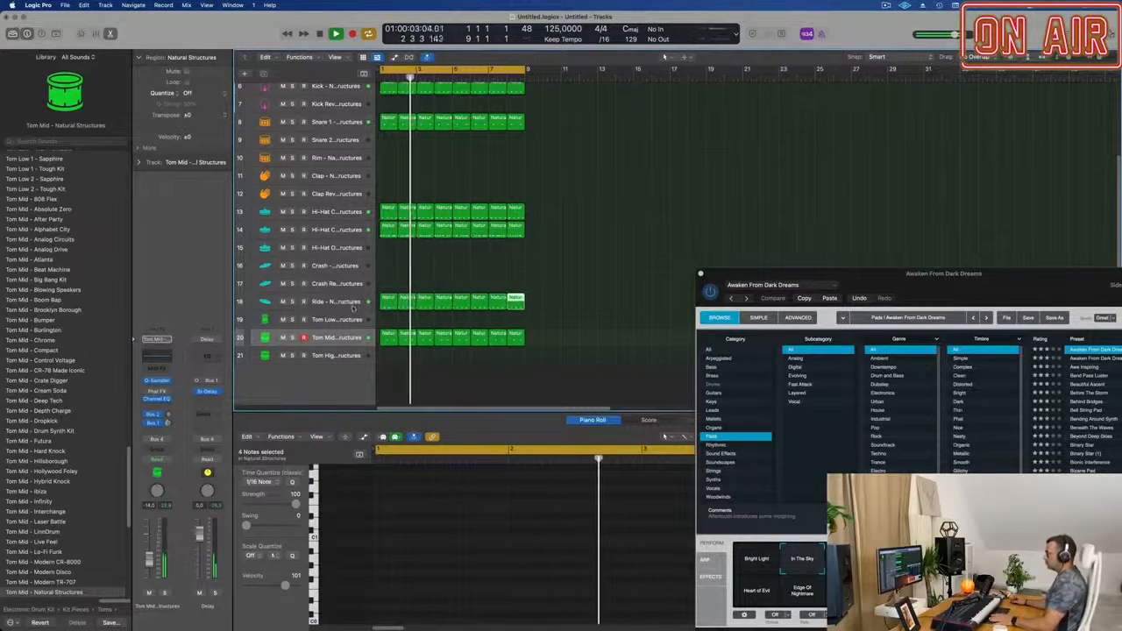
# Select the Ride track, raise its Bus 1 and Bus 2 sends and set its volume to -14.6 dB.
pyautogui.click(340, 303)
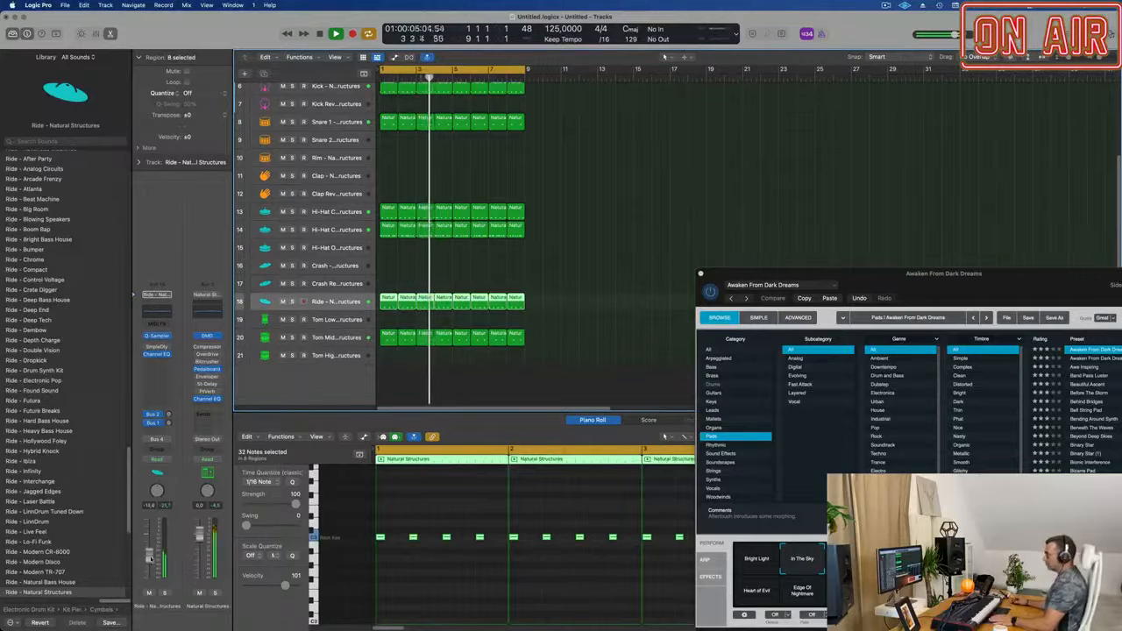
pyautogui.click(169, 424)
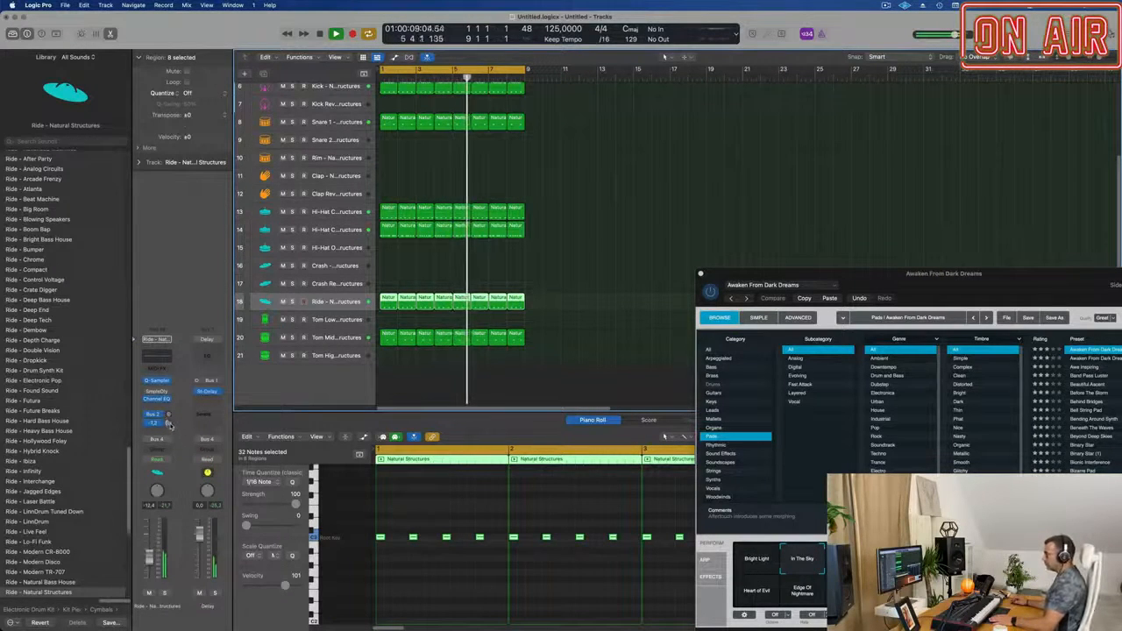
pyautogui.moveTo(167, 428); pyautogui.dragTo(168, 426)
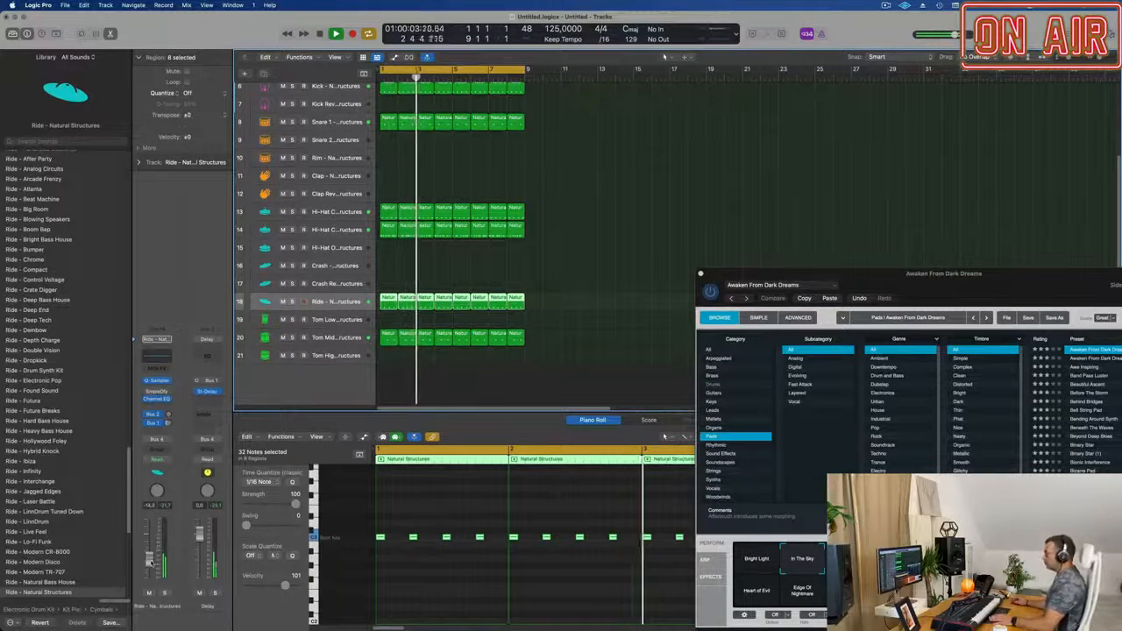
# Copy a Snare 1 region onto the Clap track at bar 2 and transpose its two notes.
pyautogui.scroll(3, 592, 229)
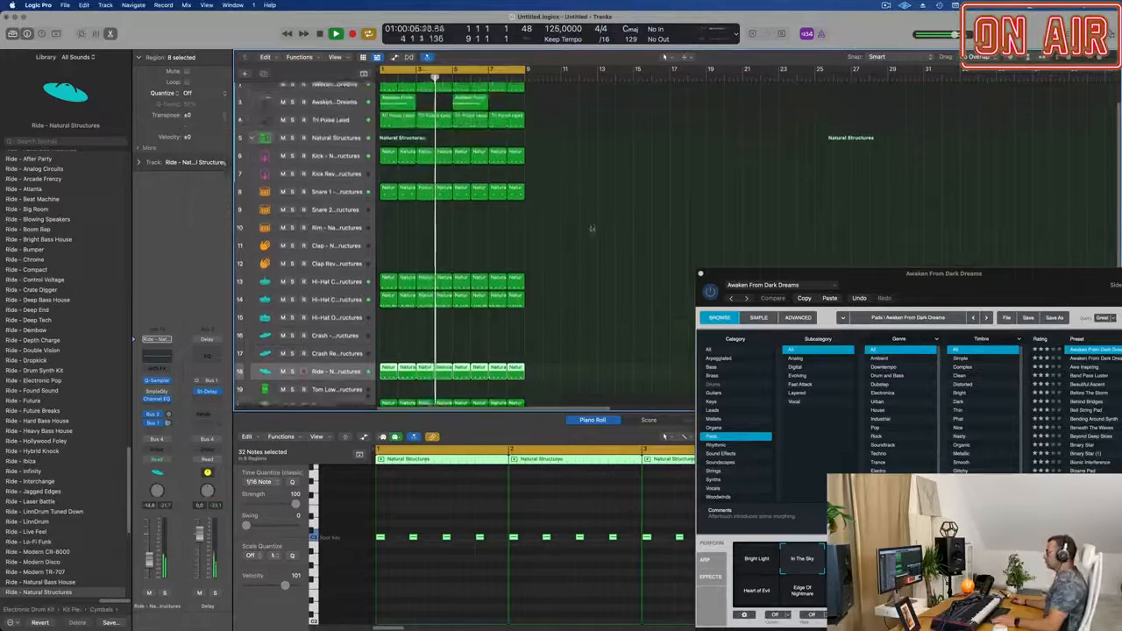
pyautogui.scroll(3, 592, 231)
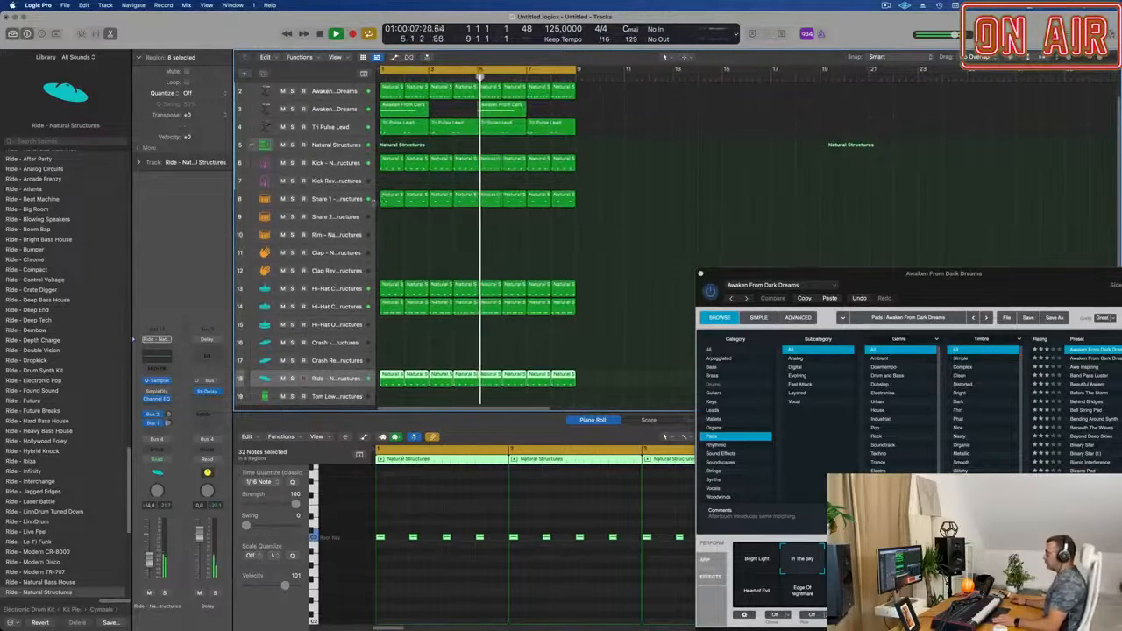
pyautogui.moveTo(385, 197); pyautogui.dragTo(395, 261)
pyautogui.press('space')
pyautogui.press('space')
pyautogui.scroll(-1, 471, 255)
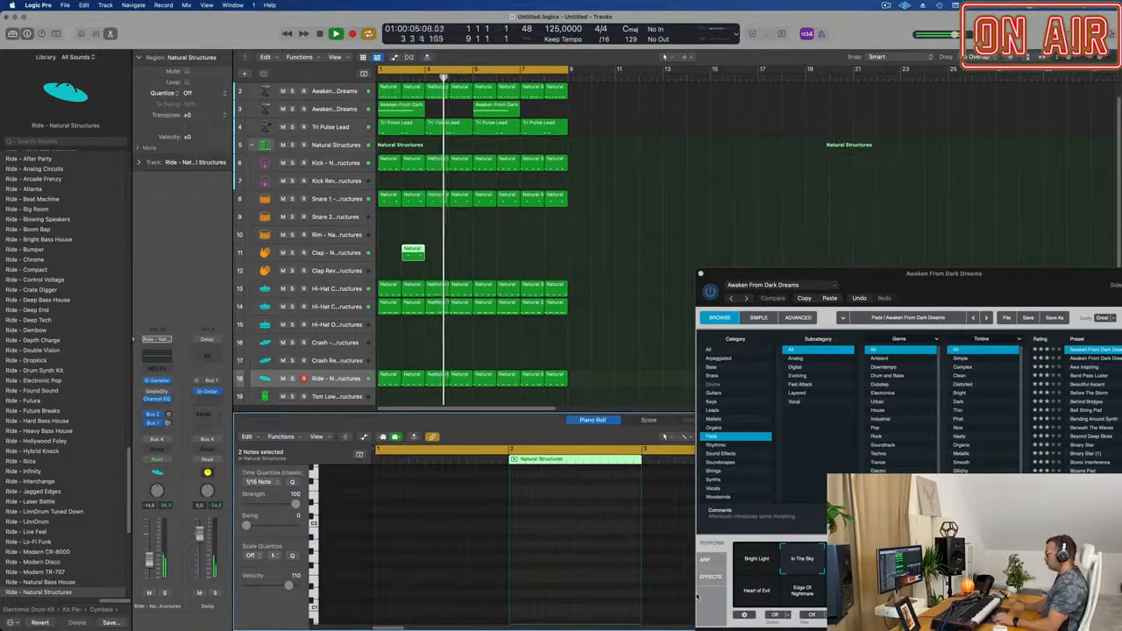
pyautogui.scroll(2, 541, 245)
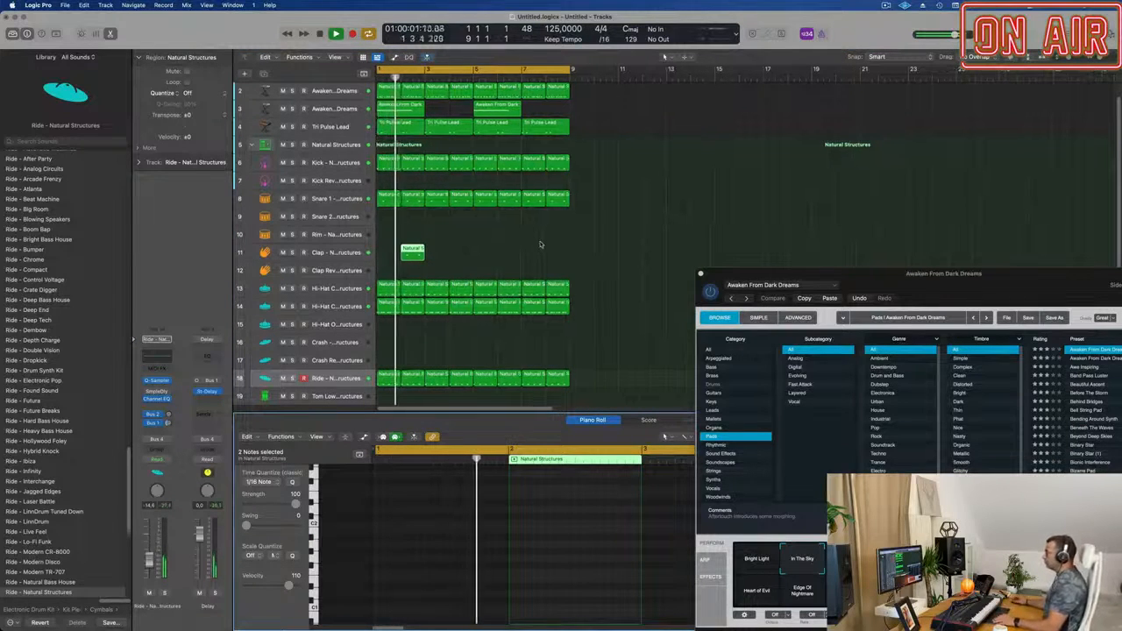
pyautogui.scroll(-1, 541, 244)
pyautogui.scroll(1, 547, 245)
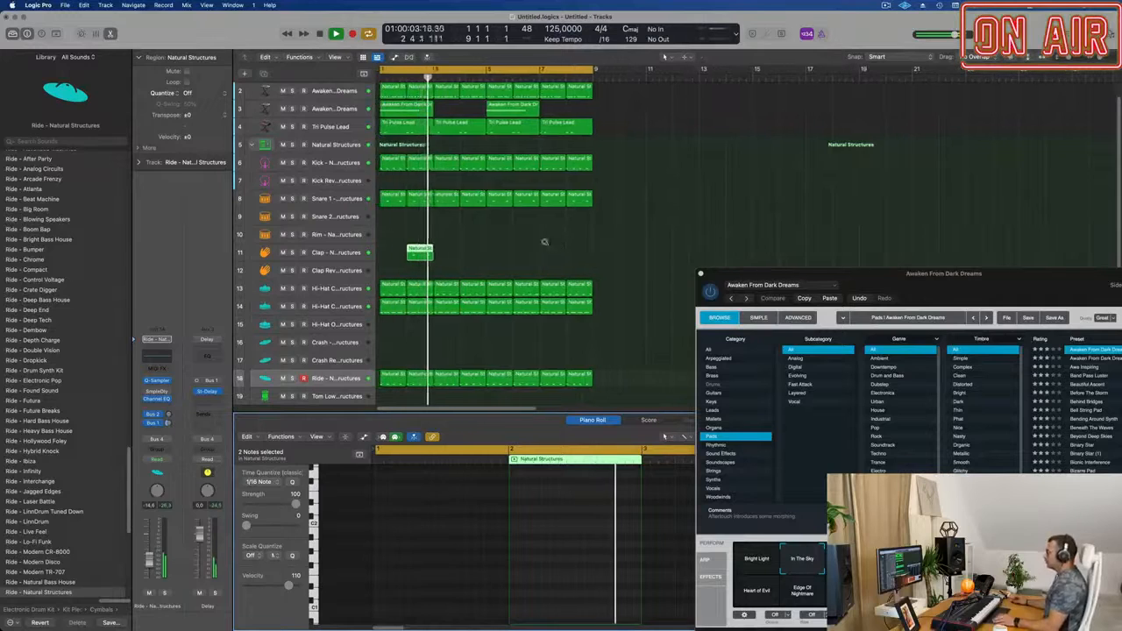
# Copy the Clap region to bars 4, 6 and 8, and adjust the track's bus sends and volume.
pyautogui.click(334, 254)
pyautogui.press('space')
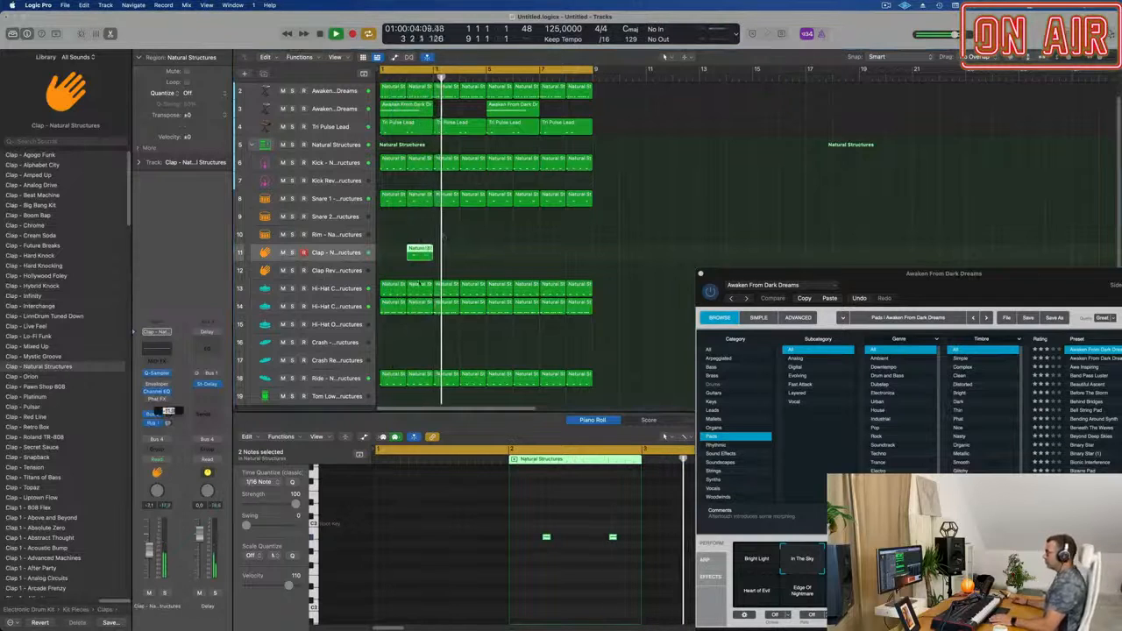
pyautogui.click(423, 257)
pyautogui.moveTo(421, 254); pyautogui.dragTo(520, 251)
pyautogui.scroll(-2, 496, 226)
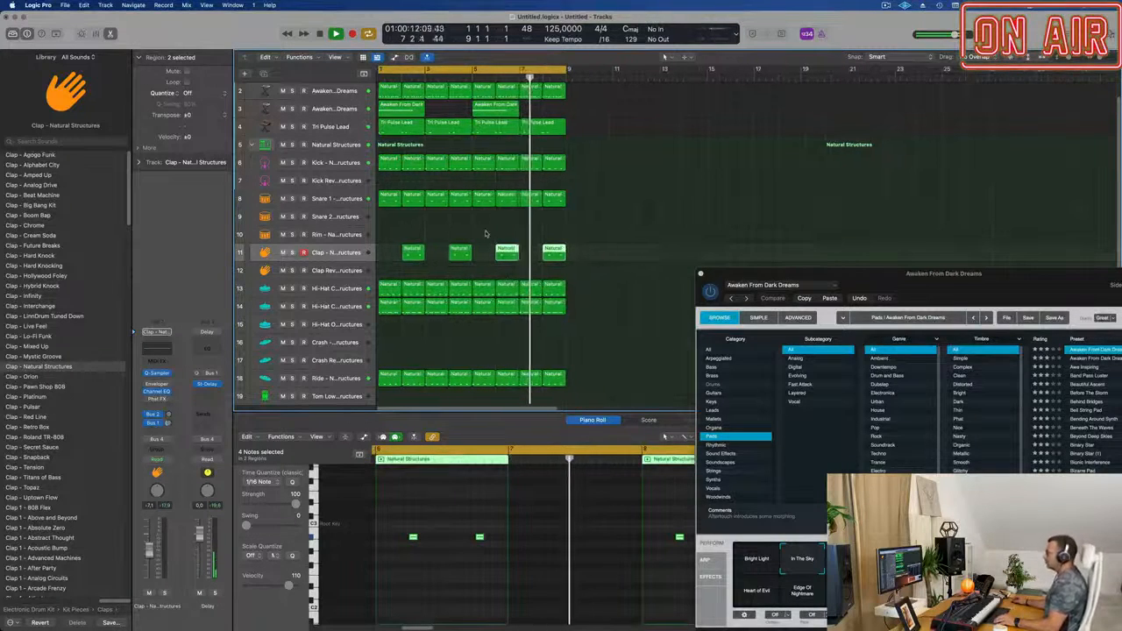
pyautogui.scroll(2, 635, 257)
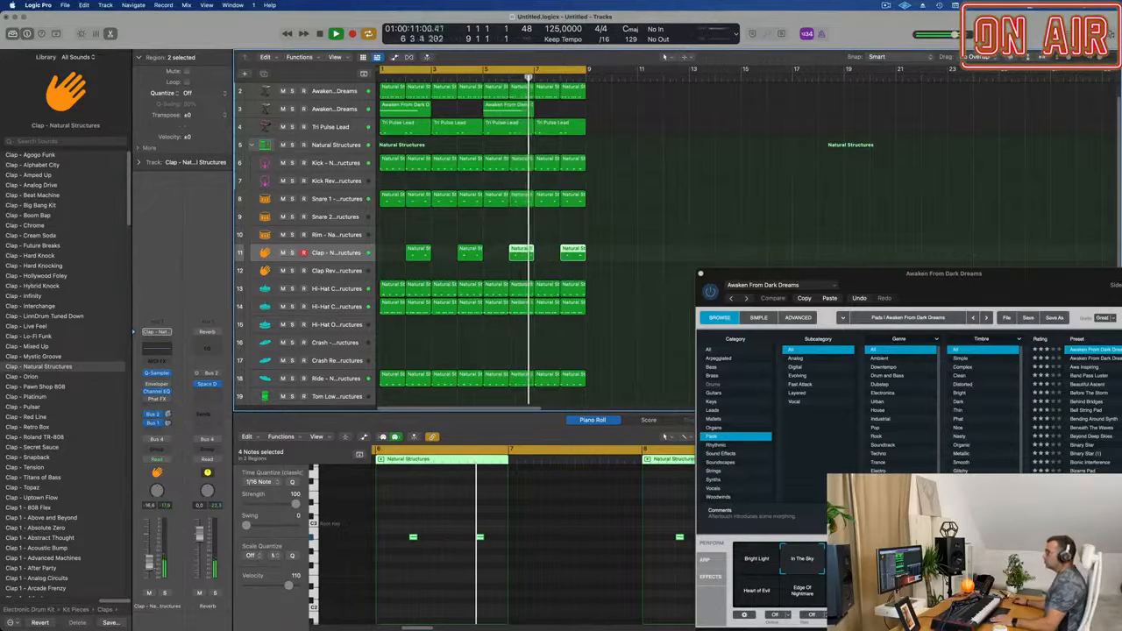
# Close the Alchemy plug-in window and clear the region selection.
pyautogui.moveTo(870, 273); pyautogui.dragTo(638, 197)
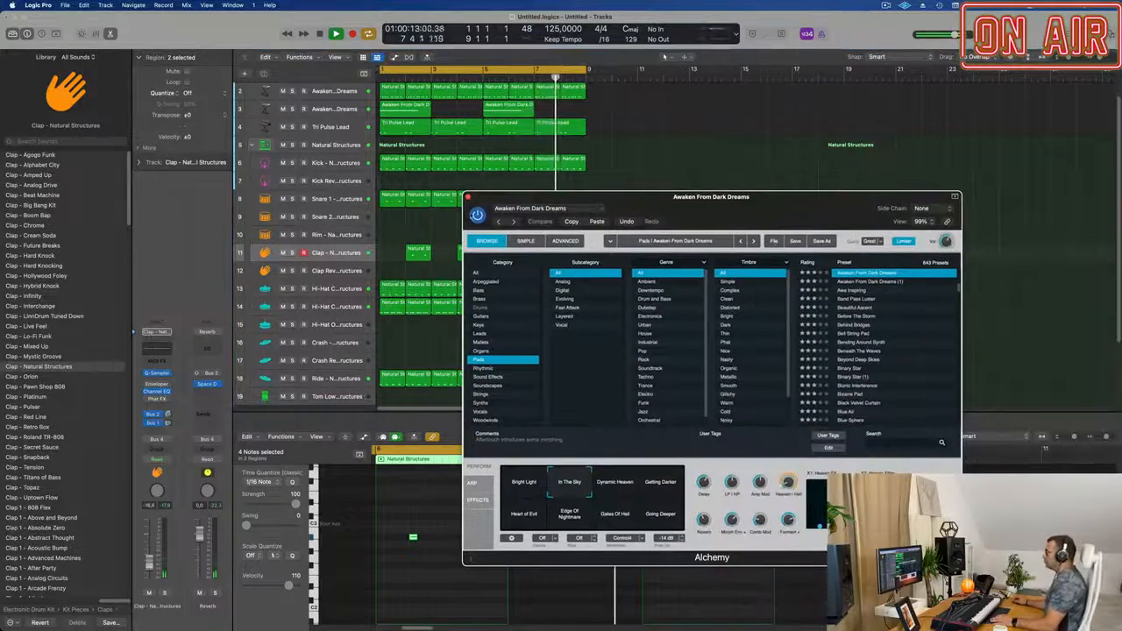
pyautogui.click(466, 197)
pyautogui.click(692, 190)
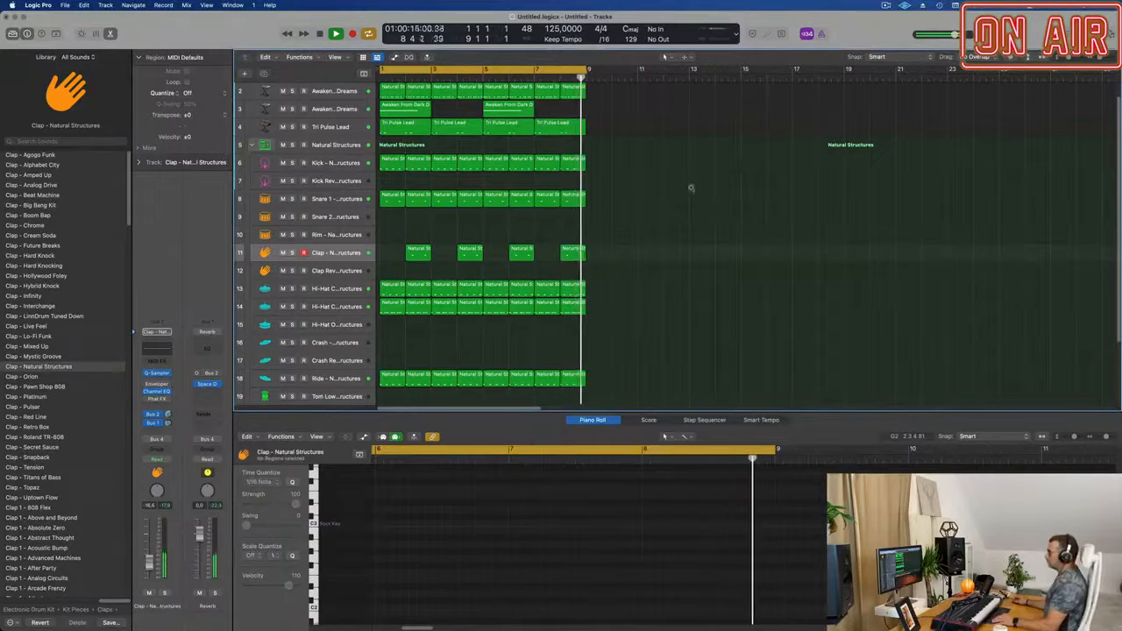
# Repeat all regions of the eight-bar arrangement until the tracks are filled up to bar 33.
pyautogui.press('super+a')
pyautogui.press('super+r')
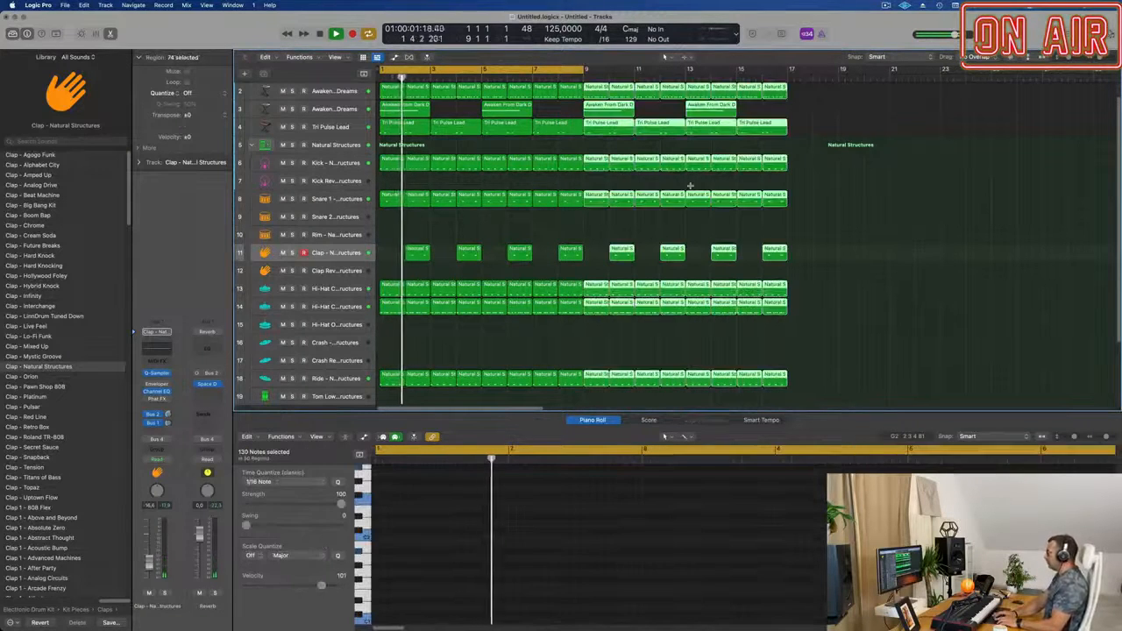
pyautogui.press('super+r')
pyautogui.press('super+r')
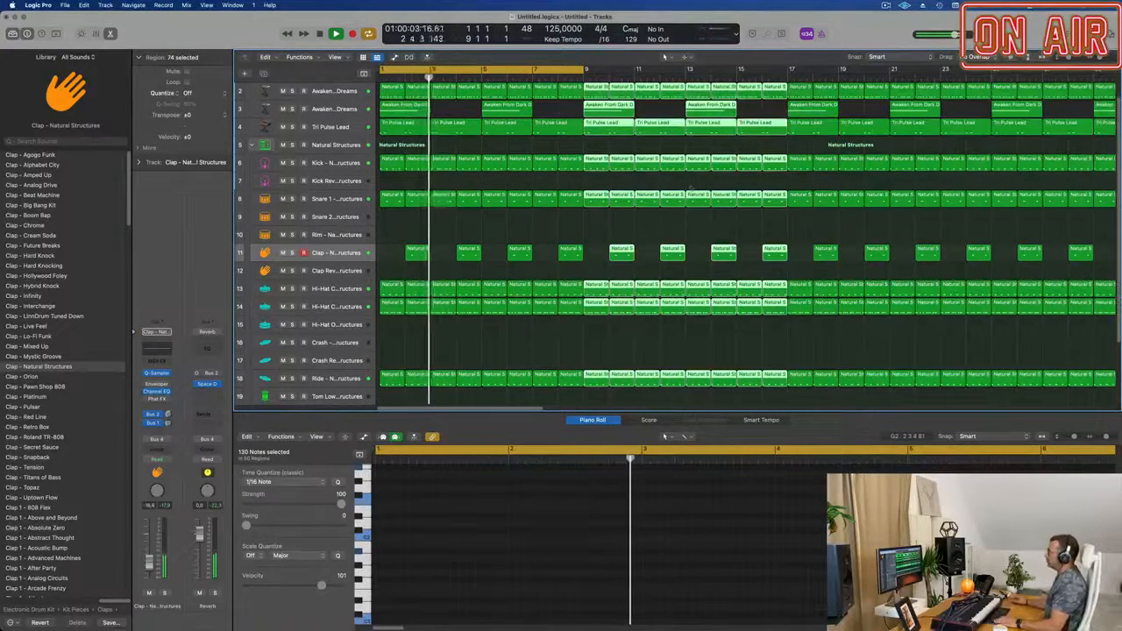
# Extend the cycle range so it covers the whole arrangement from bar 1 to bar 33.
pyautogui.press('super+Left')
pyautogui.press('super+Left')
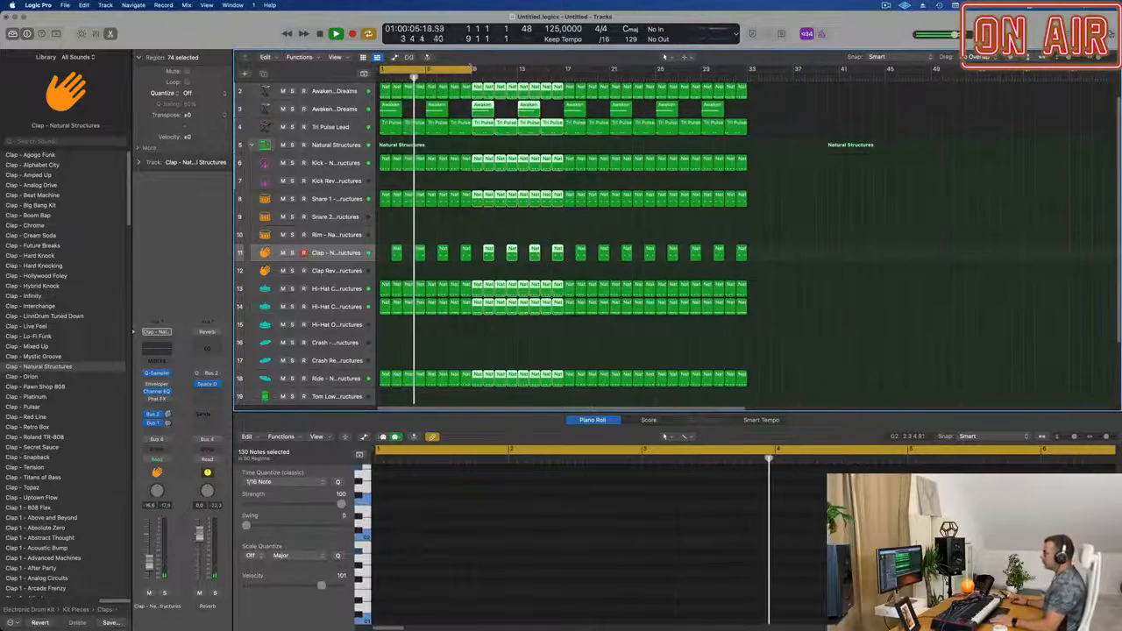
pyautogui.moveTo(478, 70); pyautogui.dragTo(746, 85)
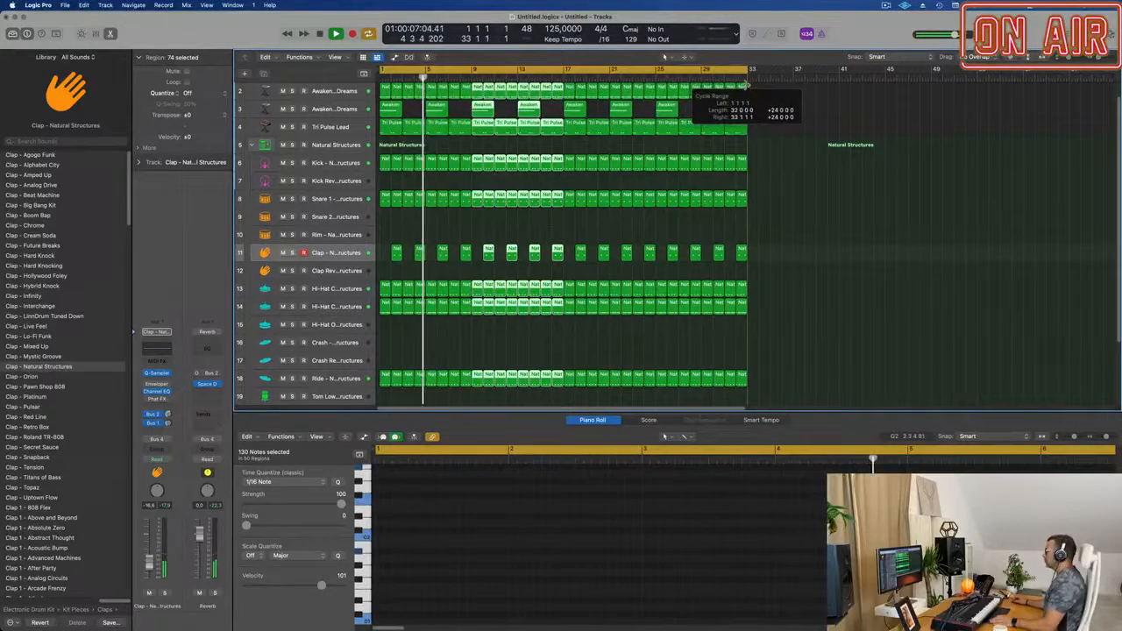
# Review the repeated Clap regions across the 32-bar arrangement and clear the region selection.
pyautogui.click(814, 211)
pyautogui.press('super+Right')
pyautogui.press('super+Left')
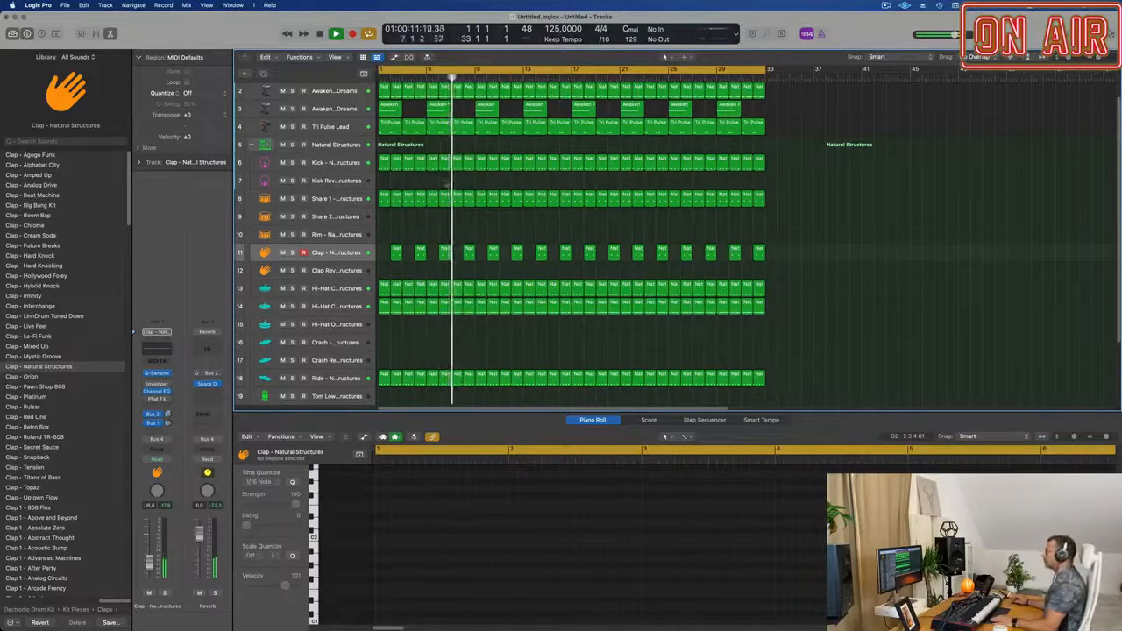
pyautogui.scroll(-1, 431, 233)
pyautogui.click(343, 248)
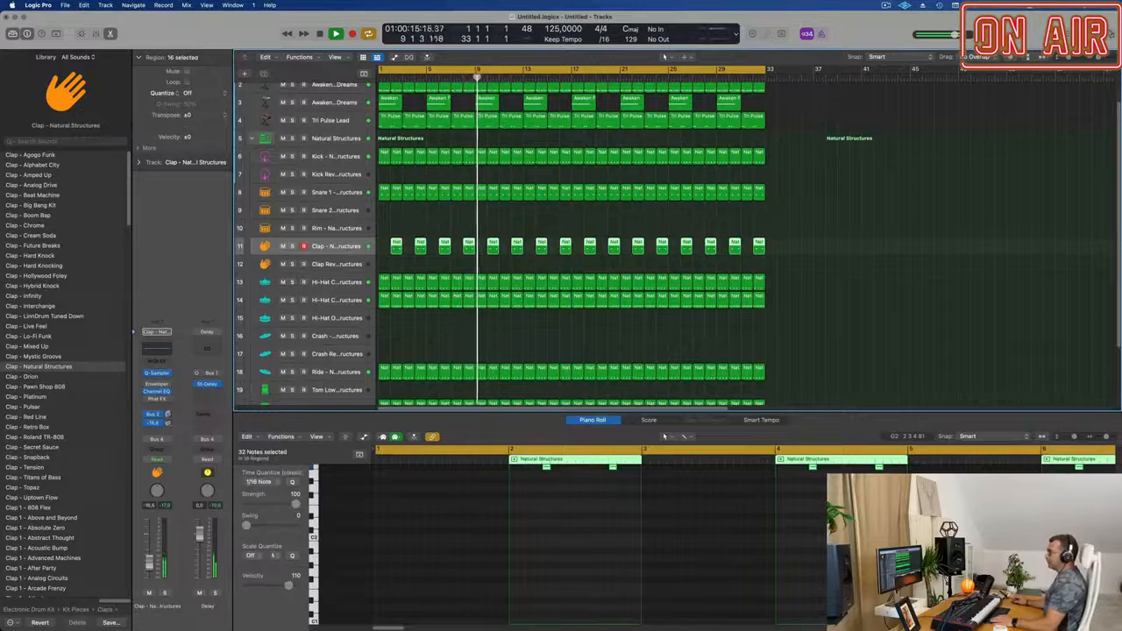
pyautogui.click(829, 261)
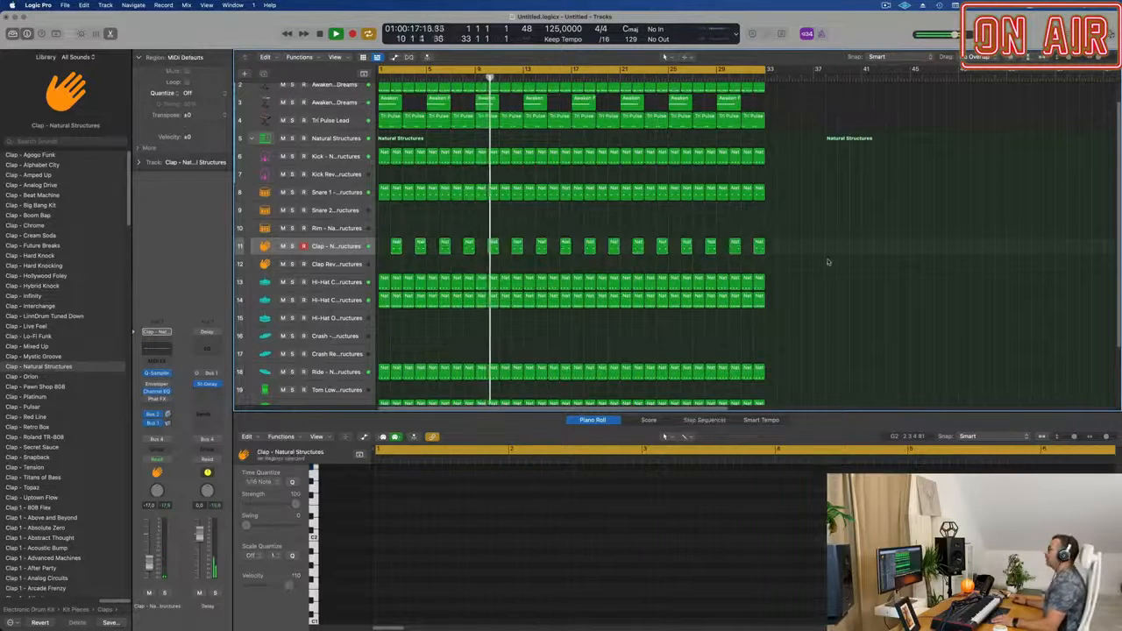
pyautogui.scroll(2, 534, 206)
pyautogui.hscroll(-1, 531, 203)
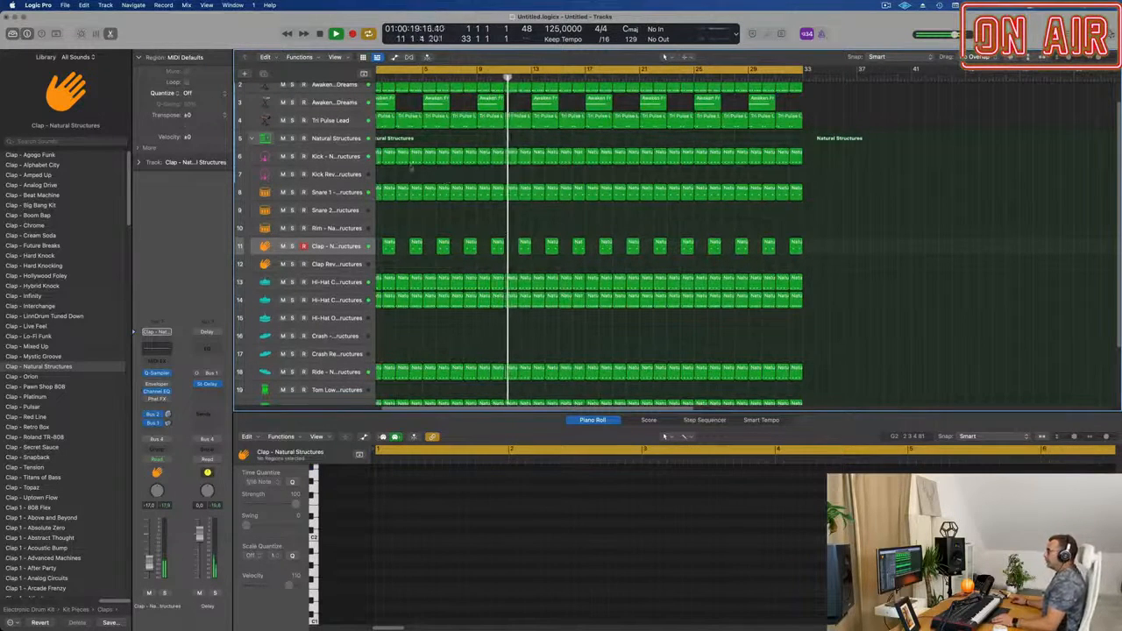
# Add a new track with the same settings as the Tri Pulse Lead track and give it a send to Bus 3.
pyautogui.click(321, 120)
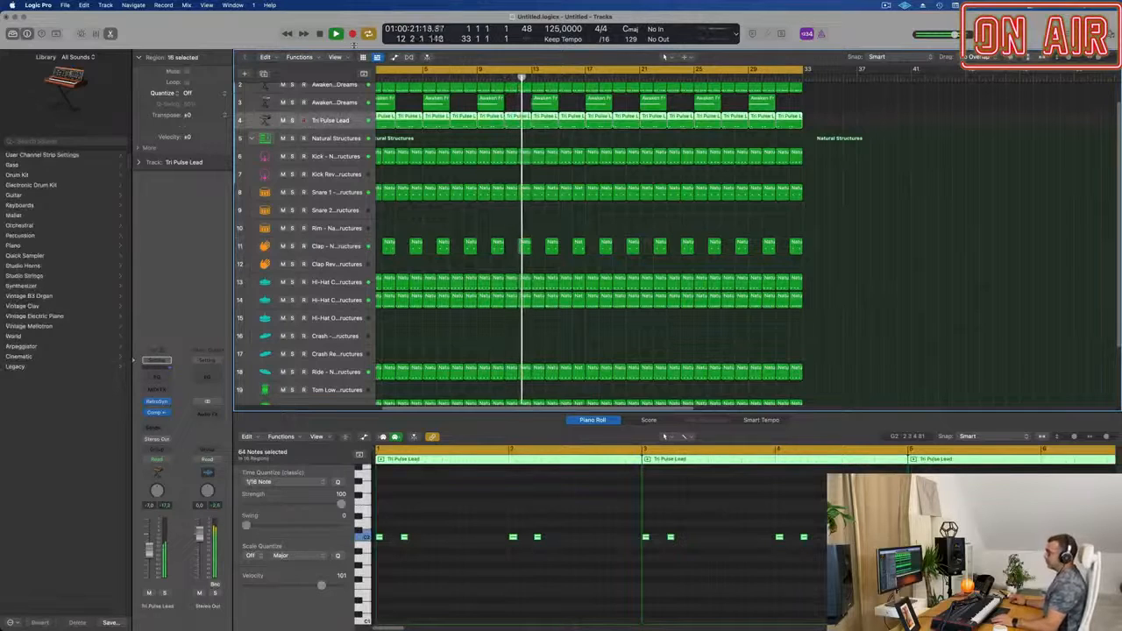
pyautogui.click(263, 73)
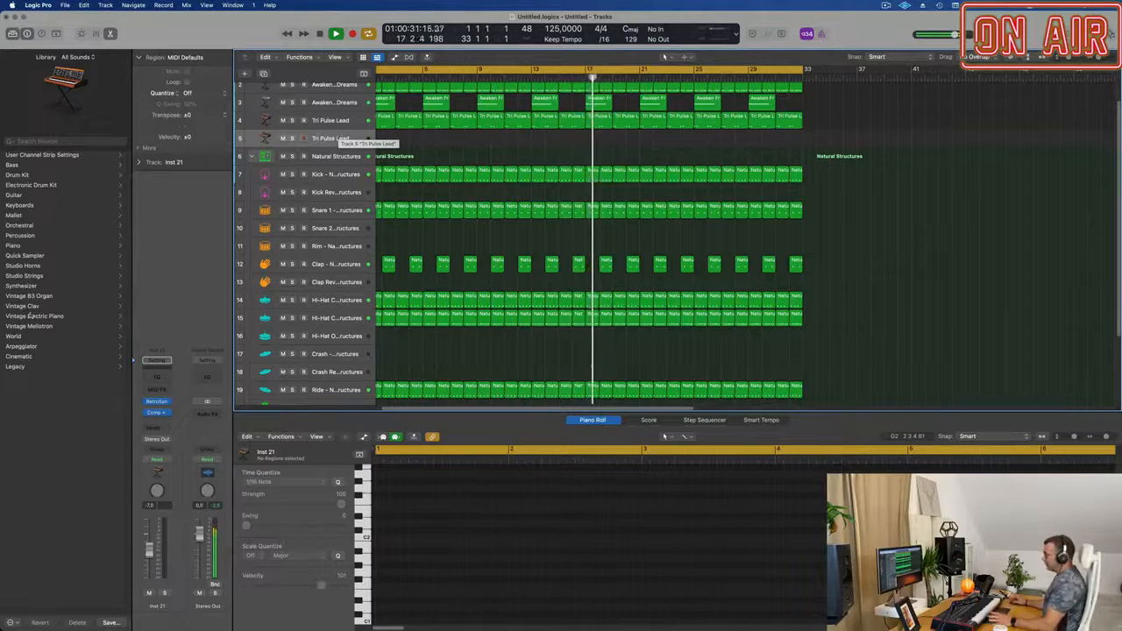
pyautogui.click(157, 429)
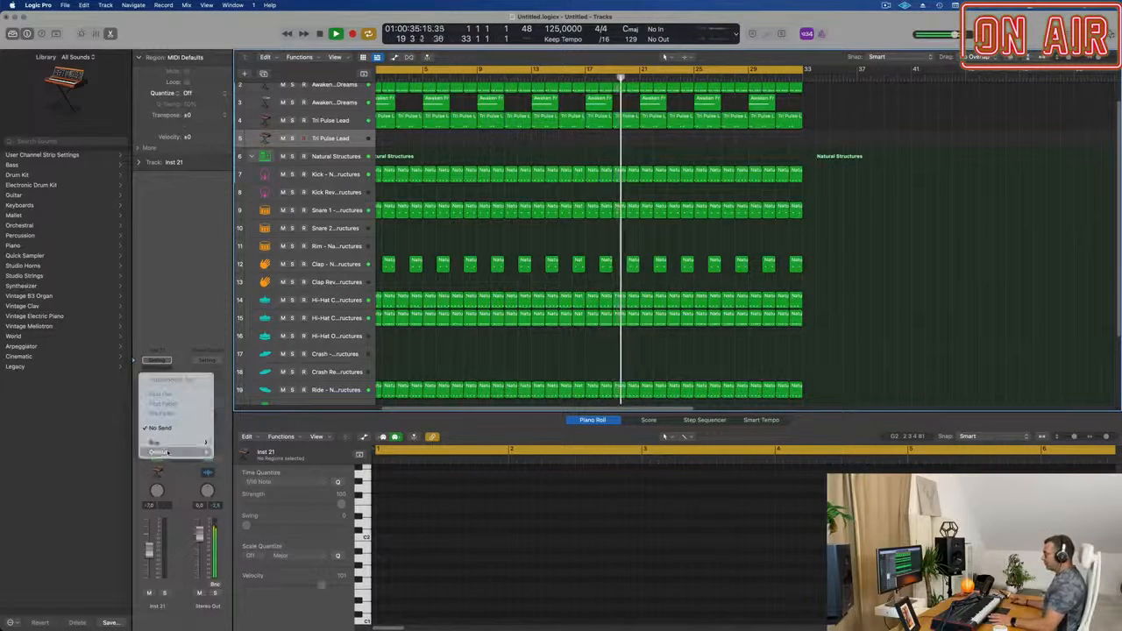
pyautogui.moveTo(176, 443)
pyautogui.click(257, 278)
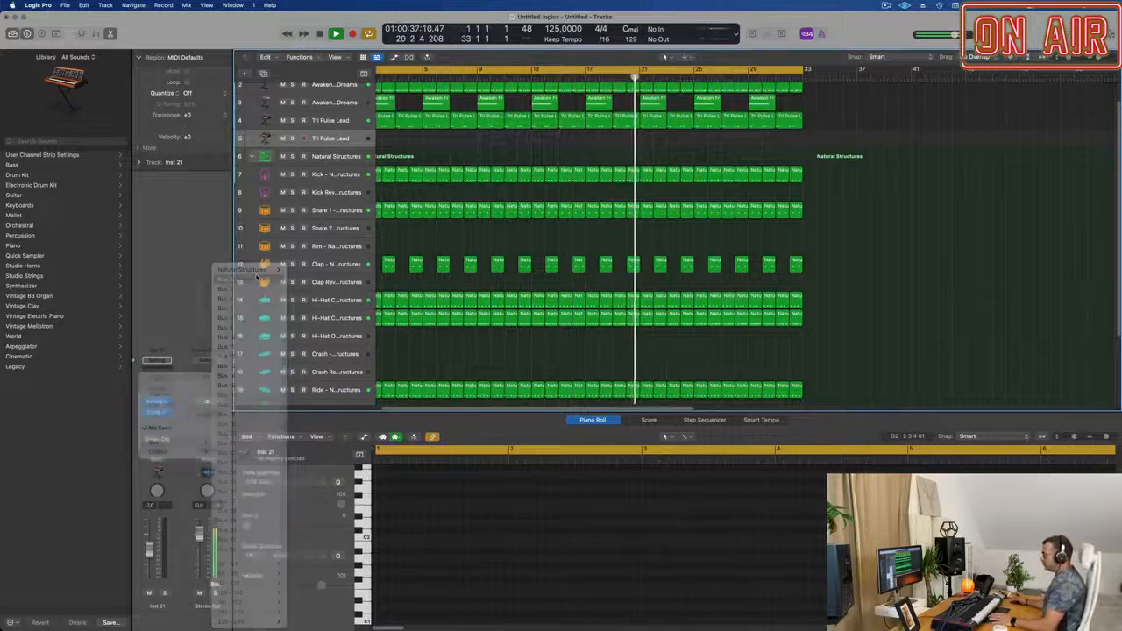
pyautogui.moveTo(169, 425); pyautogui.dragTo(169, 421)
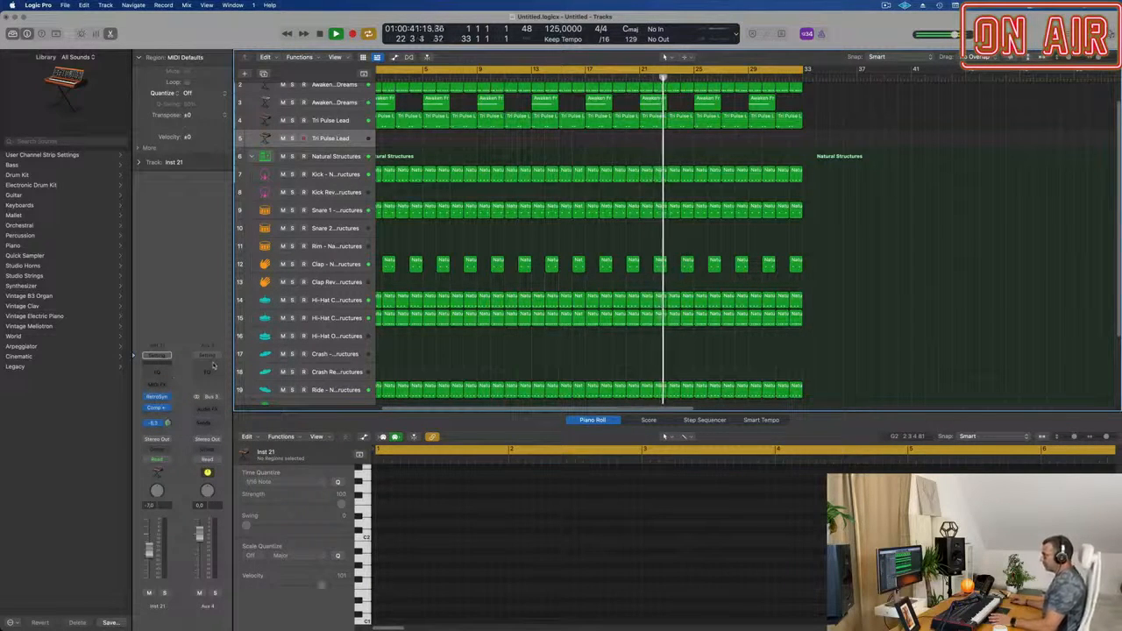
# Insert a stereo SilverVerb on the Bus 3 aux channel and set its wet output to 100%.
pyautogui.click(207, 409)
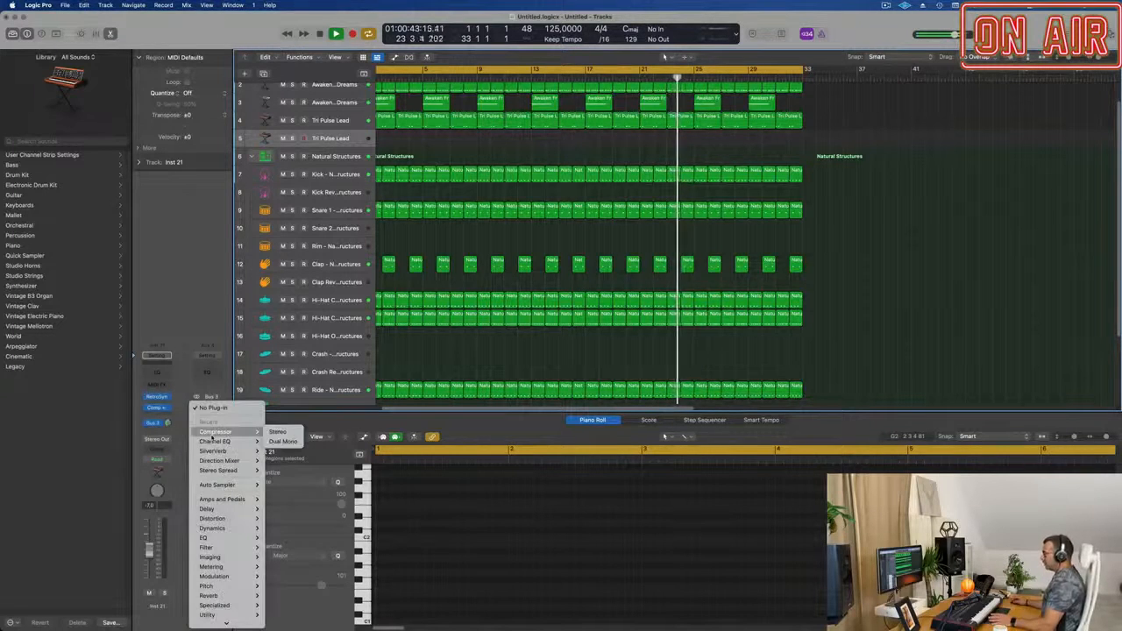
pyautogui.moveTo(230, 453)
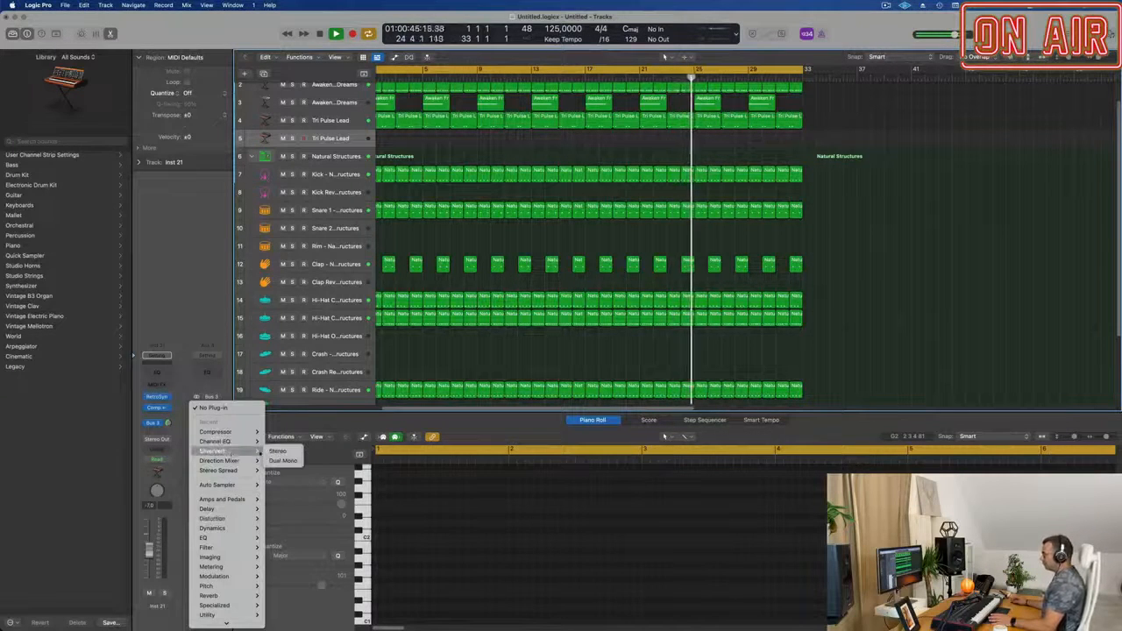
pyautogui.click(277, 450)
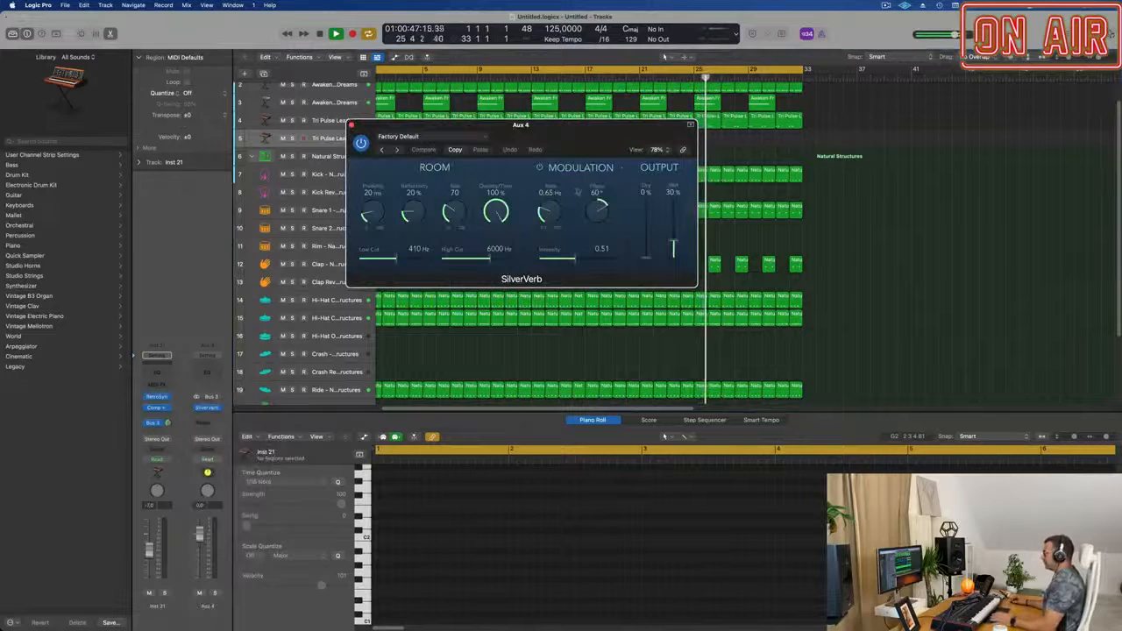
pyautogui.moveTo(673, 238); pyautogui.dragTo(673, 199)
# Load the grandiose preset in SilverVerb and move its window clear of the track list.
pyautogui.click(423, 140)
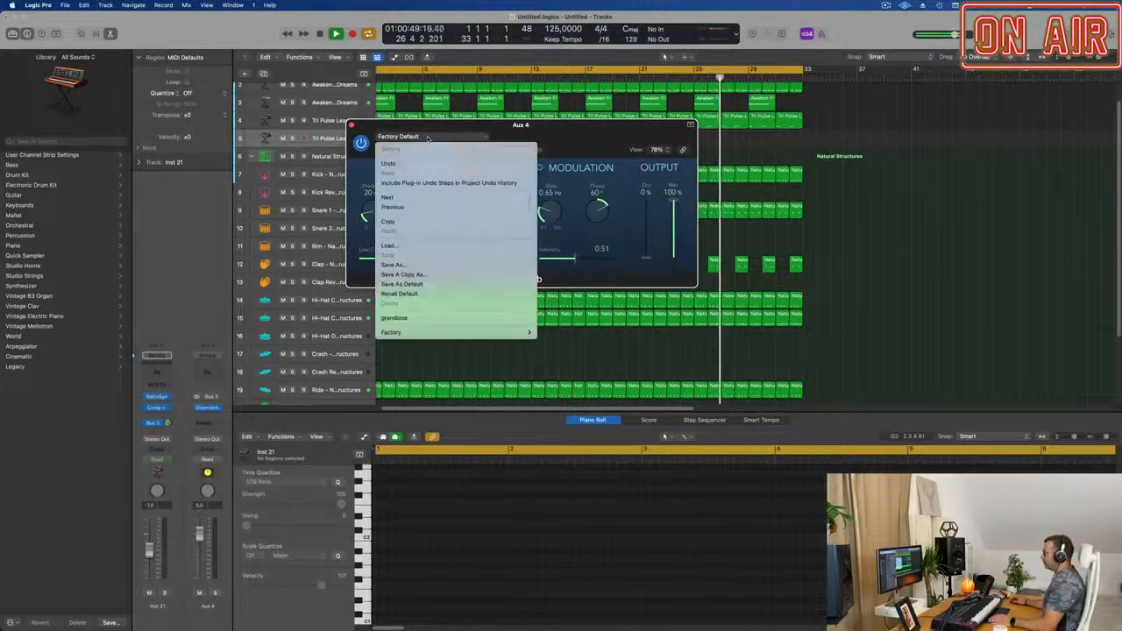
pyautogui.moveTo(530, 333)
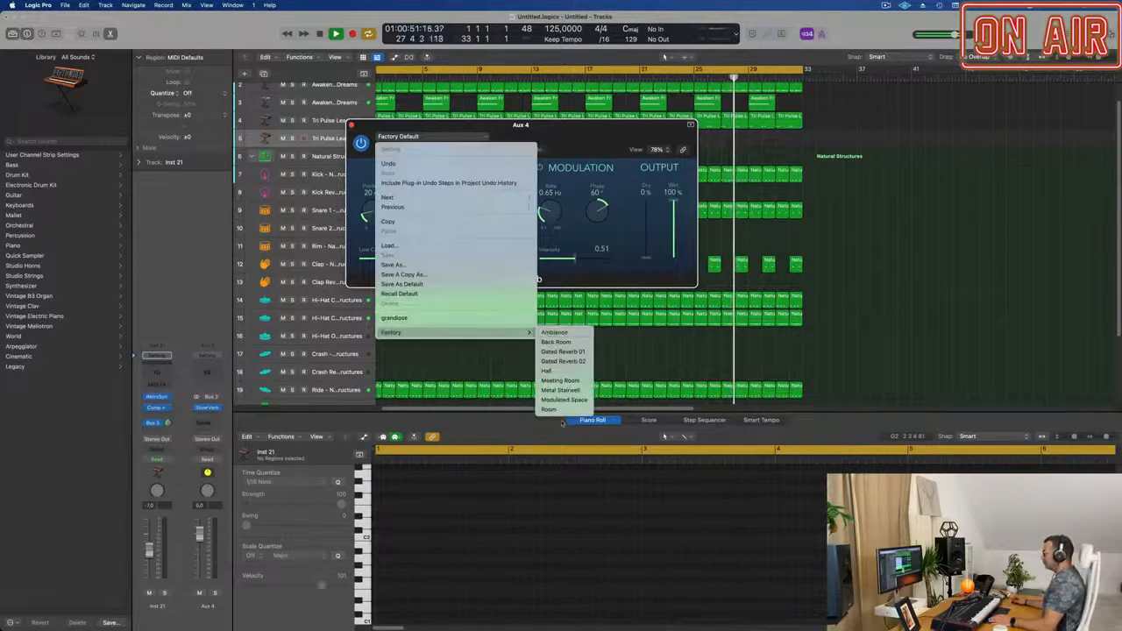
pyautogui.click(394, 318)
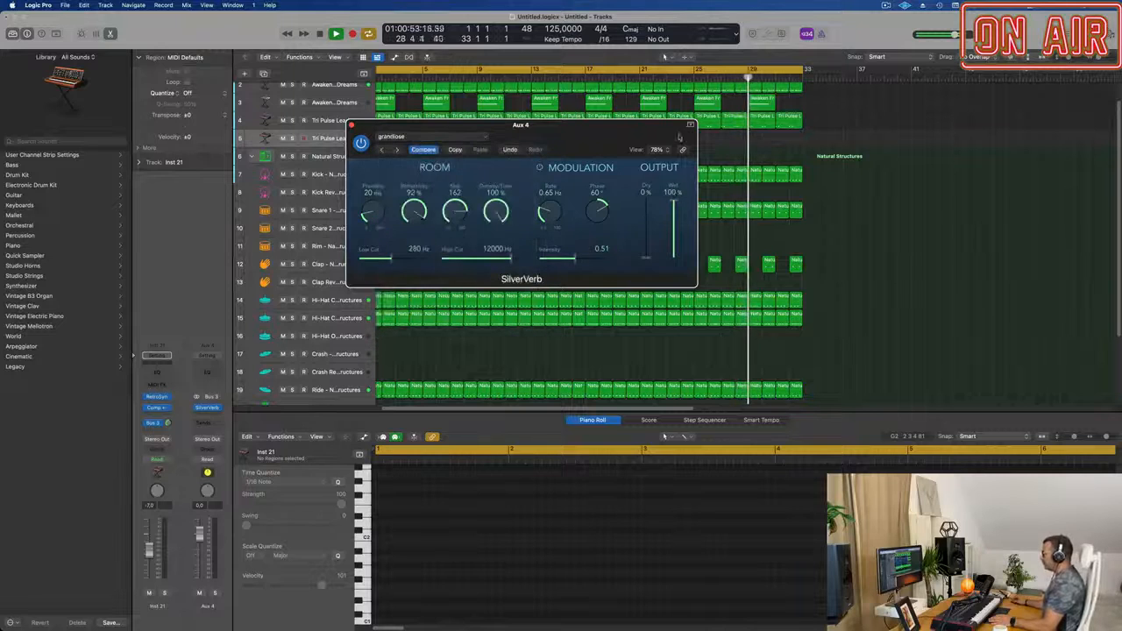
pyautogui.moveTo(596, 128); pyautogui.dragTo(914, 157)
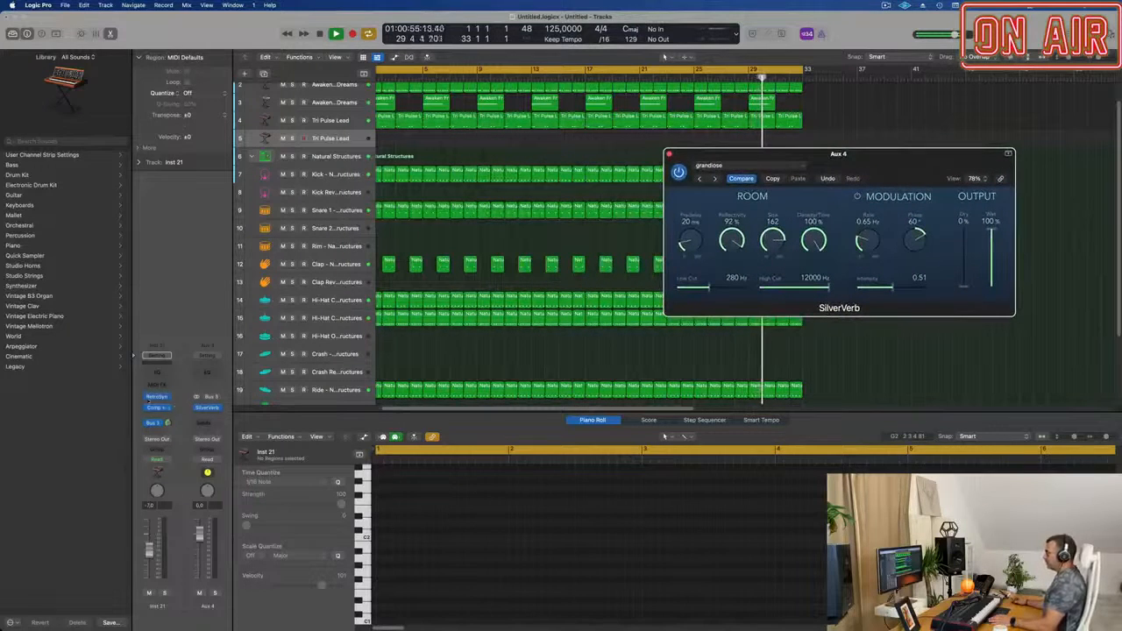
# Open the duplicated lead's Retro Synth and Compressor side by side and set the track's volume to -7.4 dB.
pyautogui.click(158, 397)
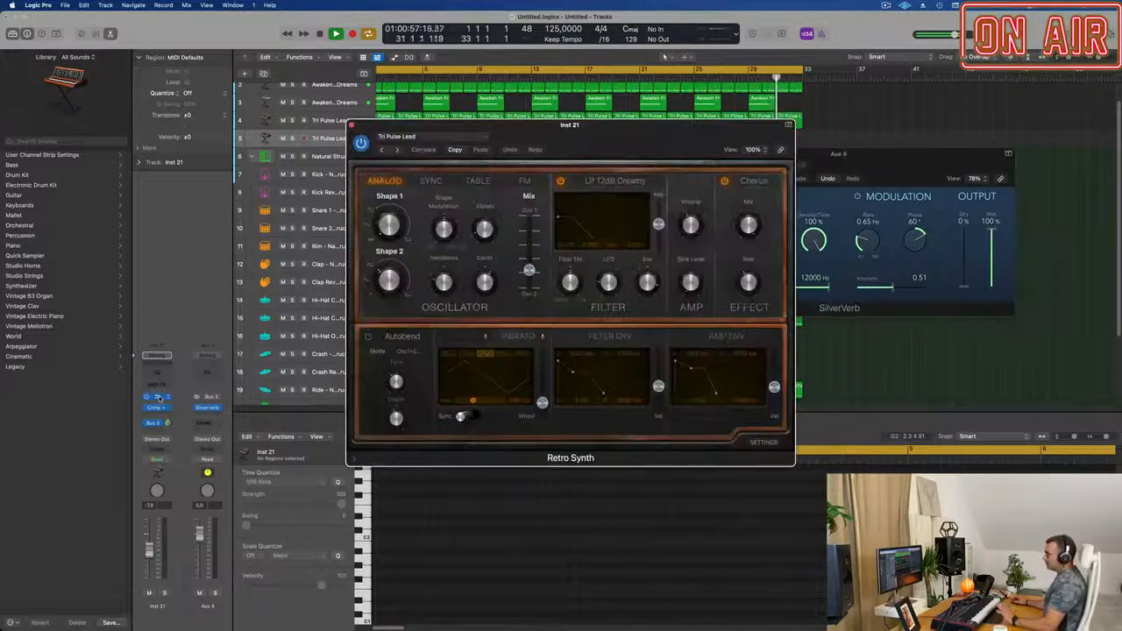
pyautogui.click(157, 408)
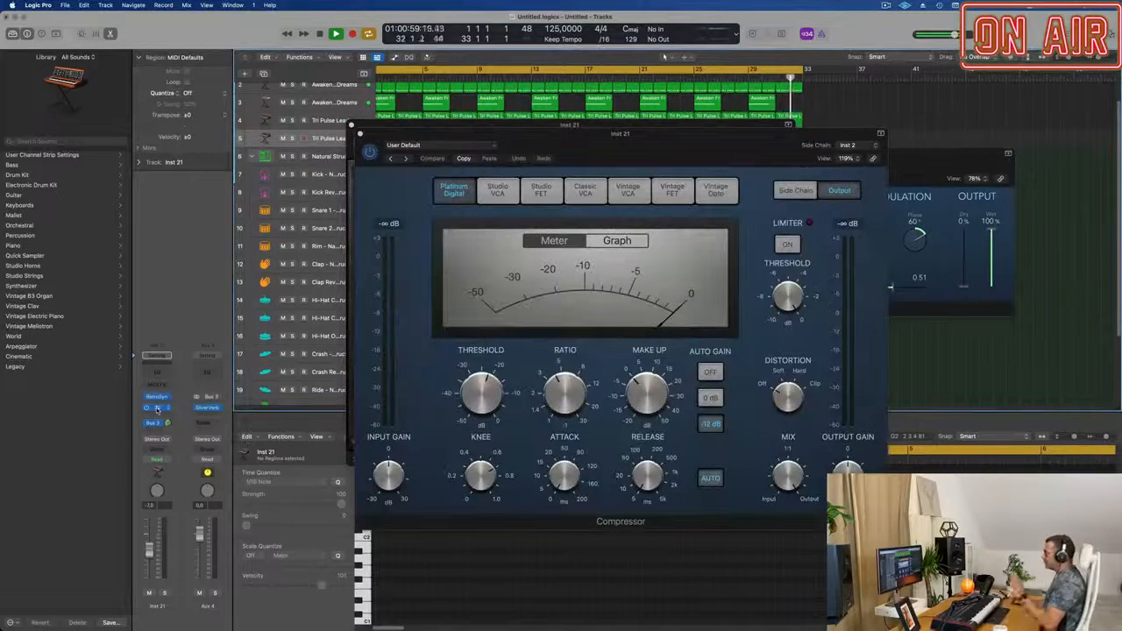
pyautogui.moveTo(559, 146); pyautogui.dragTo(878, 159)
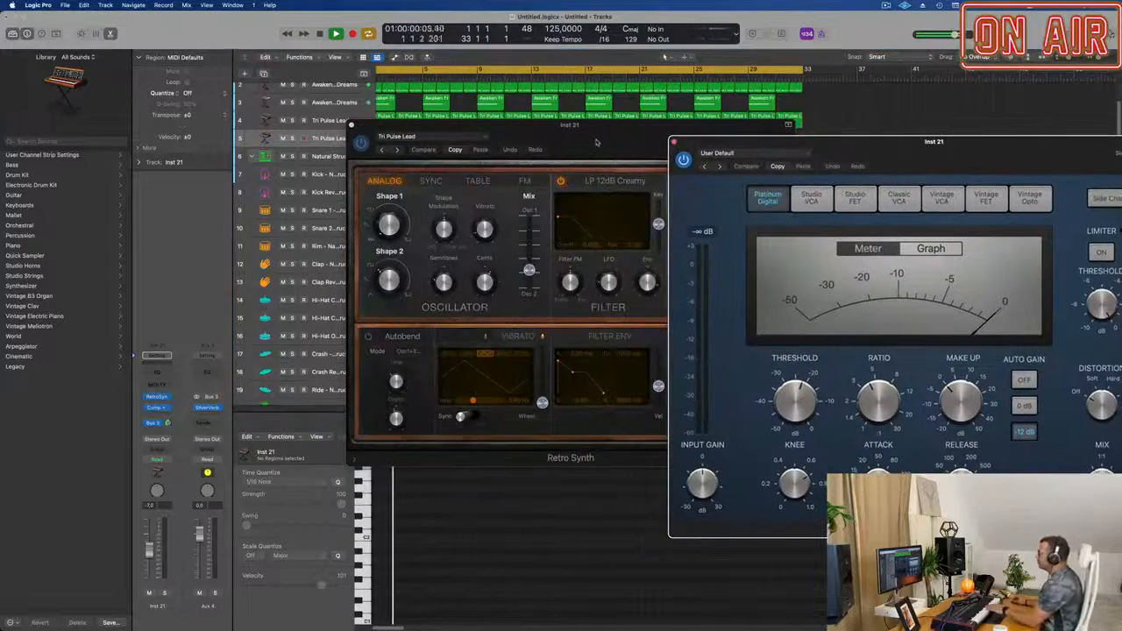
pyautogui.moveTo(590, 139); pyautogui.dragTo(454, 163)
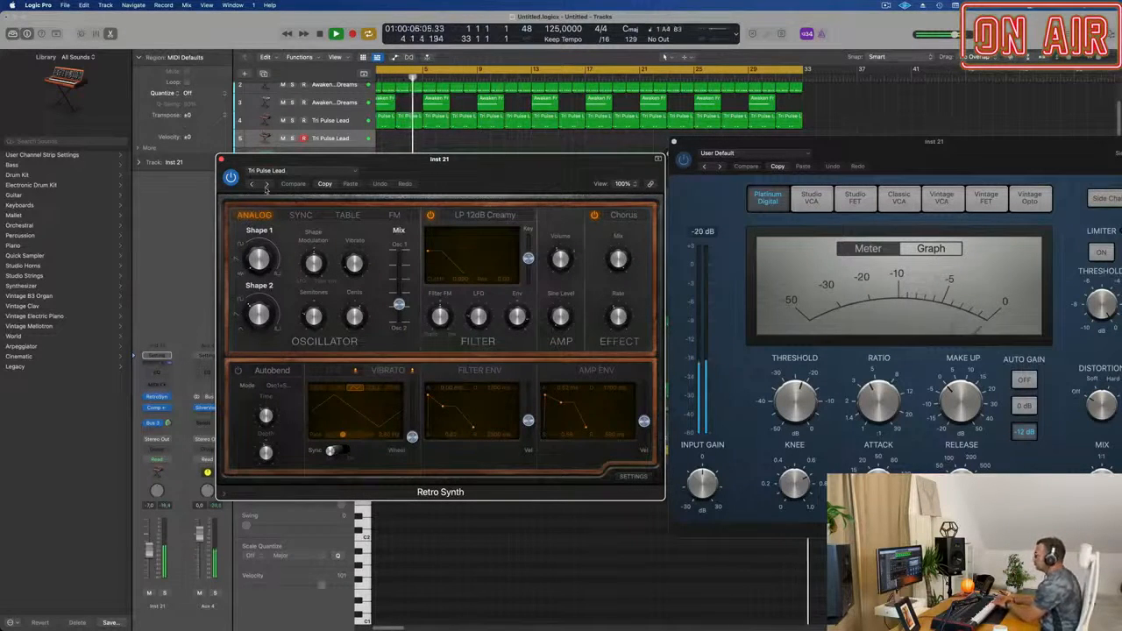
pyautogui.moveTo(346, 172); pyautogui.dragTo(402, 190)
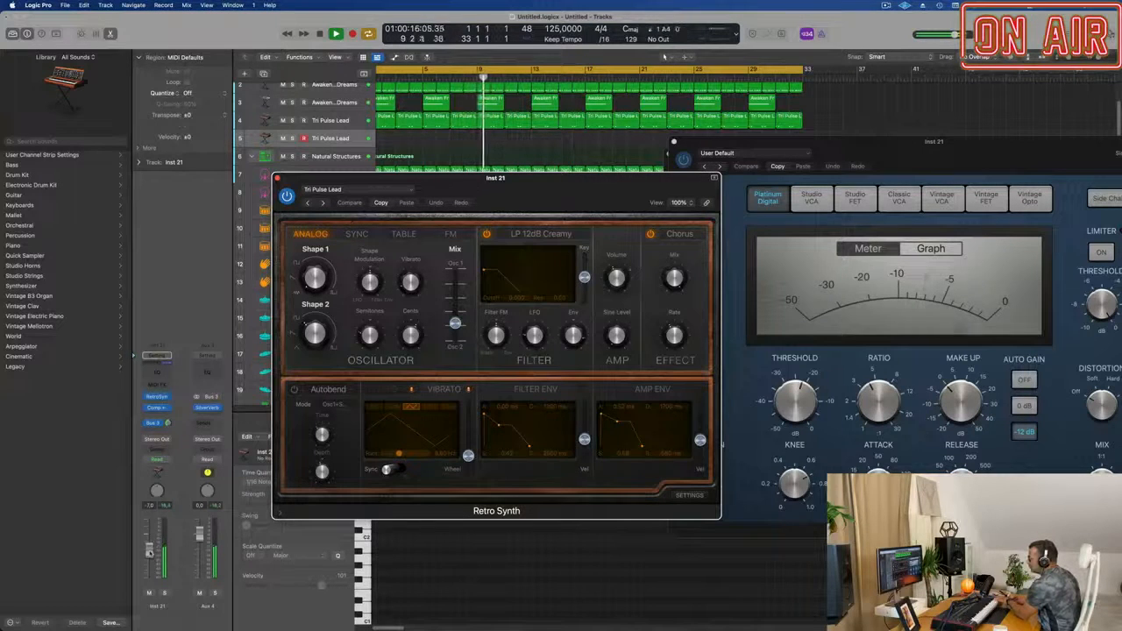
pyautogui.click(150, 553)
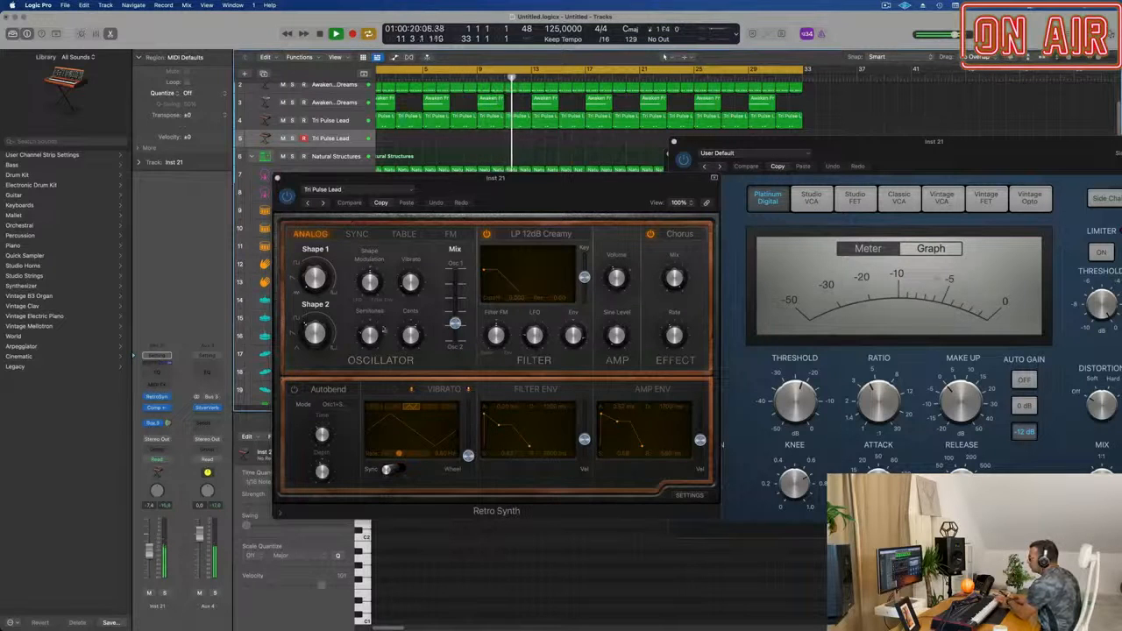
# Shift the Retro Synth oscillator mix toward Osc 1 and raise the vibrato rate slightly.
pyautogui.moveTo(455, 322); pyautogui.dragTo(455, 304)
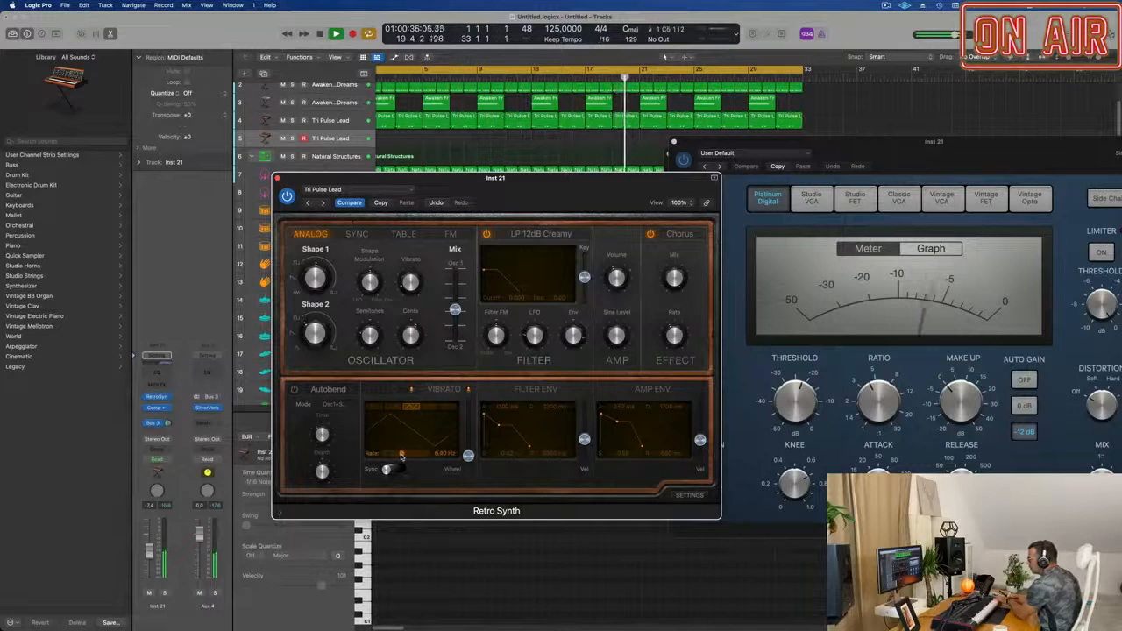
pyautogui.moveTo(402, 456); pyautogui.dragTo(404, 456)
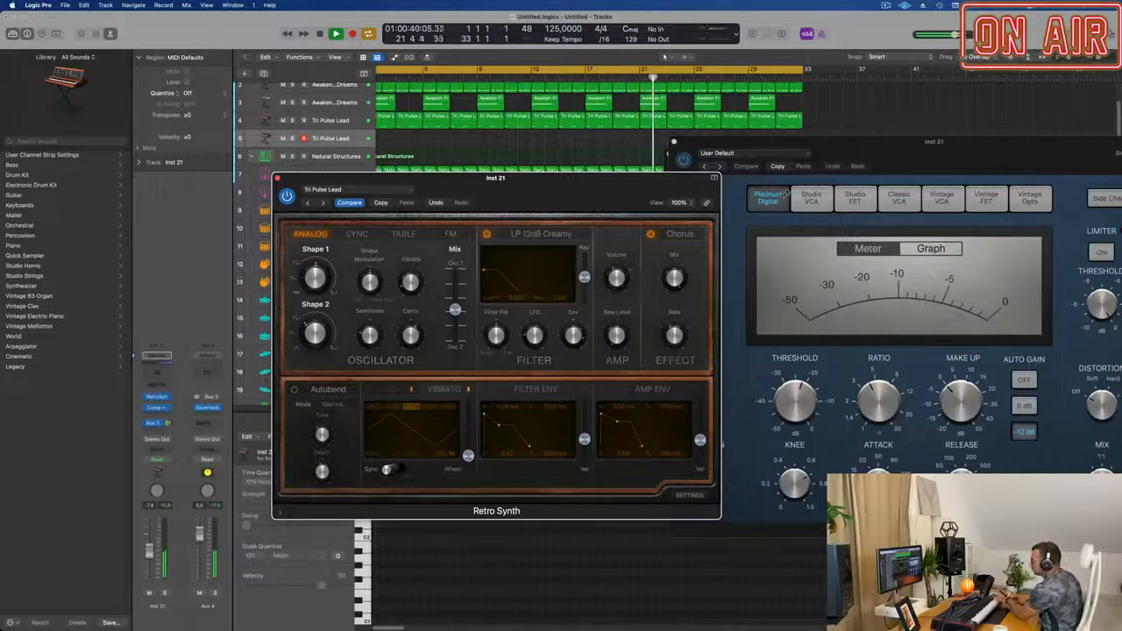
# Switch the Retro Synth effect to Flanger and raise the filter cutoff to about 0.34.
pyautogui.click(685, 229)
pyautogui.click(672, 252)
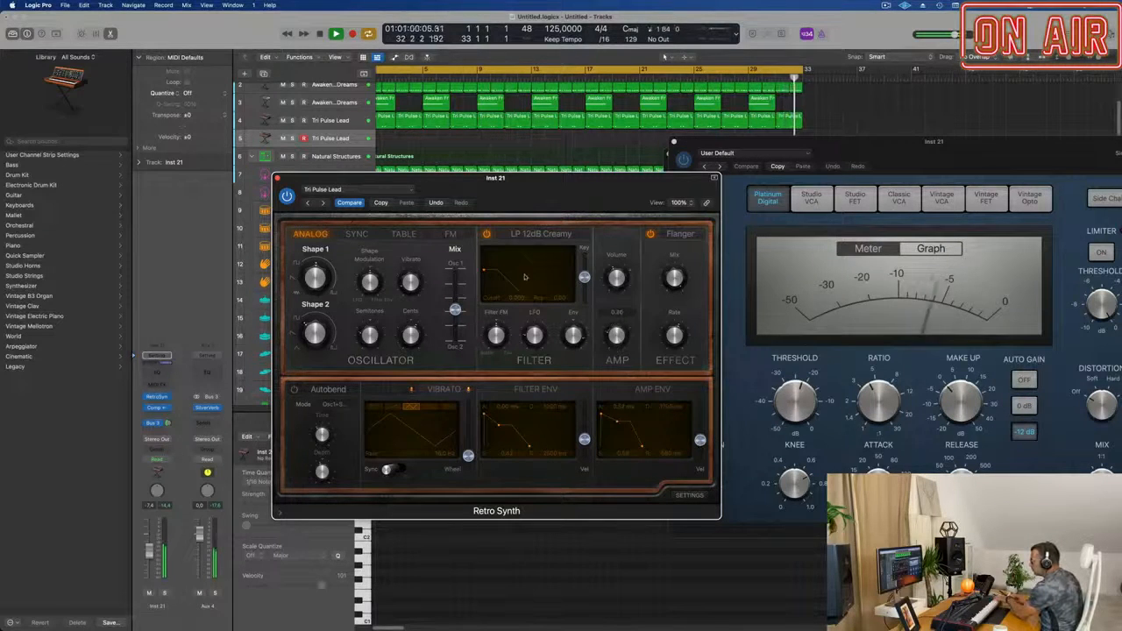
pyautogui.moveTo(500, 265); pyautogui.dragTo(519, 278)
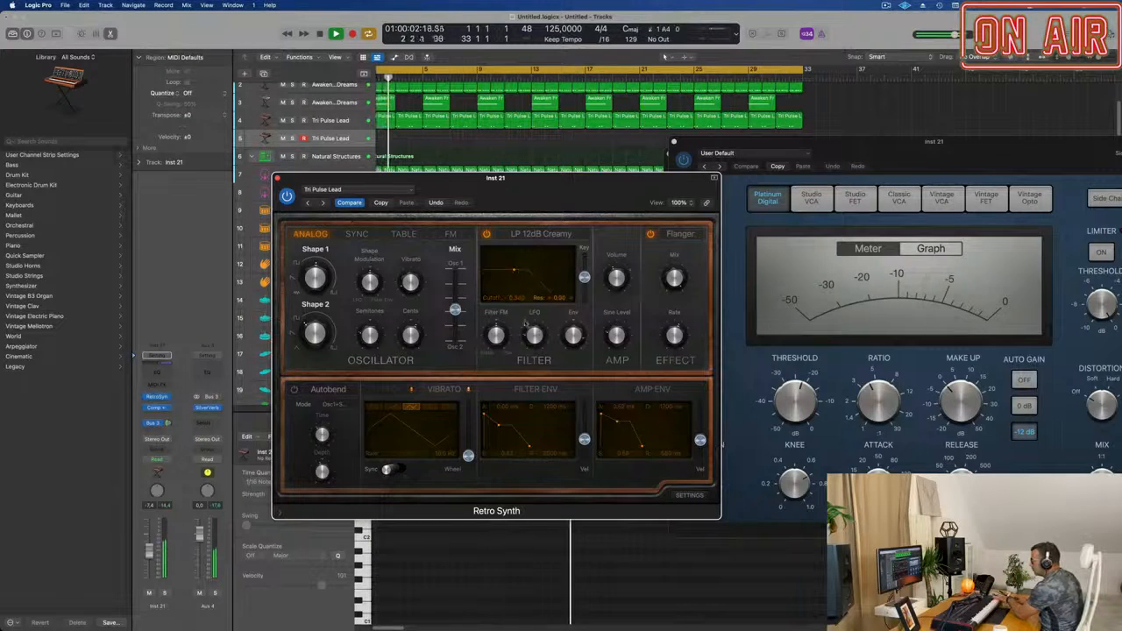
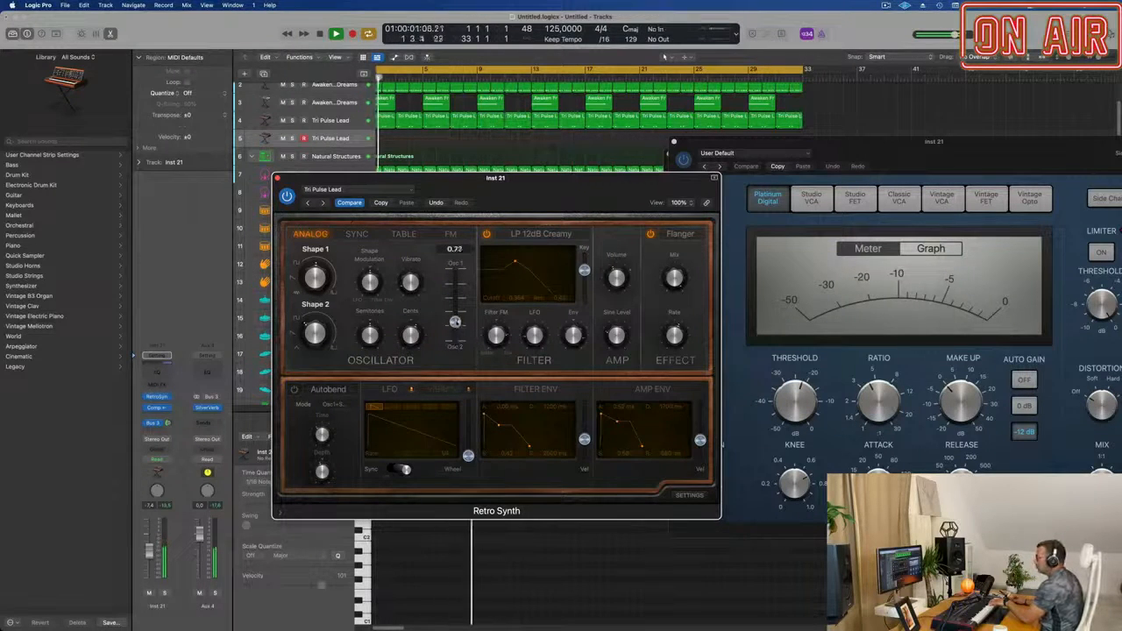
# Set the Retro Synth oscillator mix to 0.63, Shape 2 to about 14% and Shape 1 to about 19.9%.
pyautogui.moveTo(455, 319); pyautogui.dragTo(454, 314)
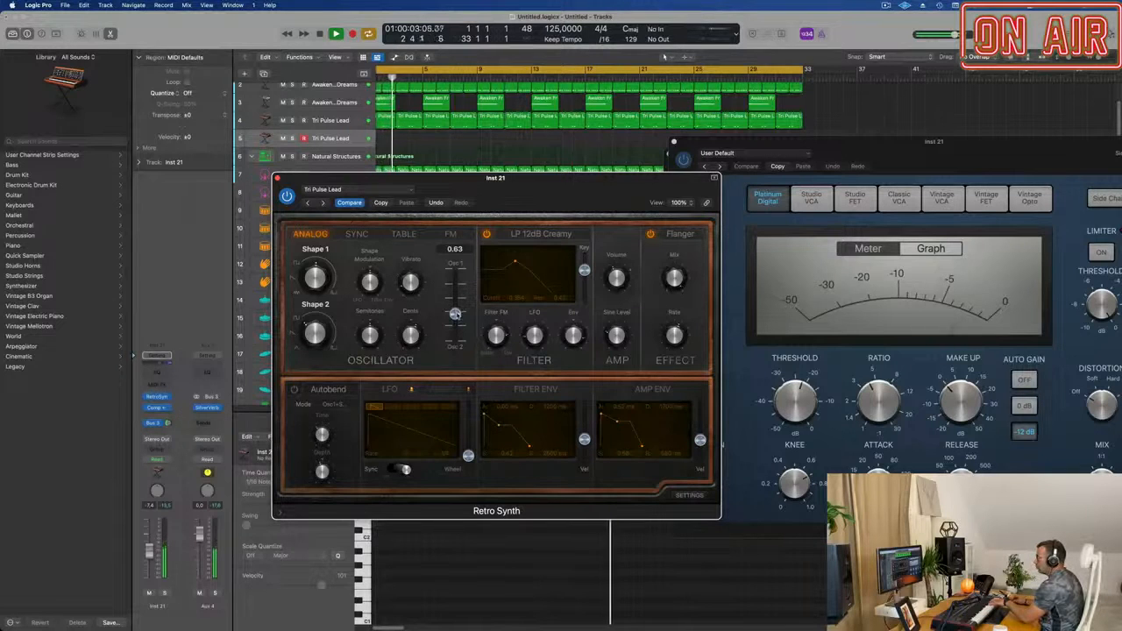
pyautogui.moveTo(316, 330)
pyautogui.mouseDown()
pyautogui.moveTo(317, 319)
pyautogui.moveTo(321, 328)
pyautogui.mouseUp()
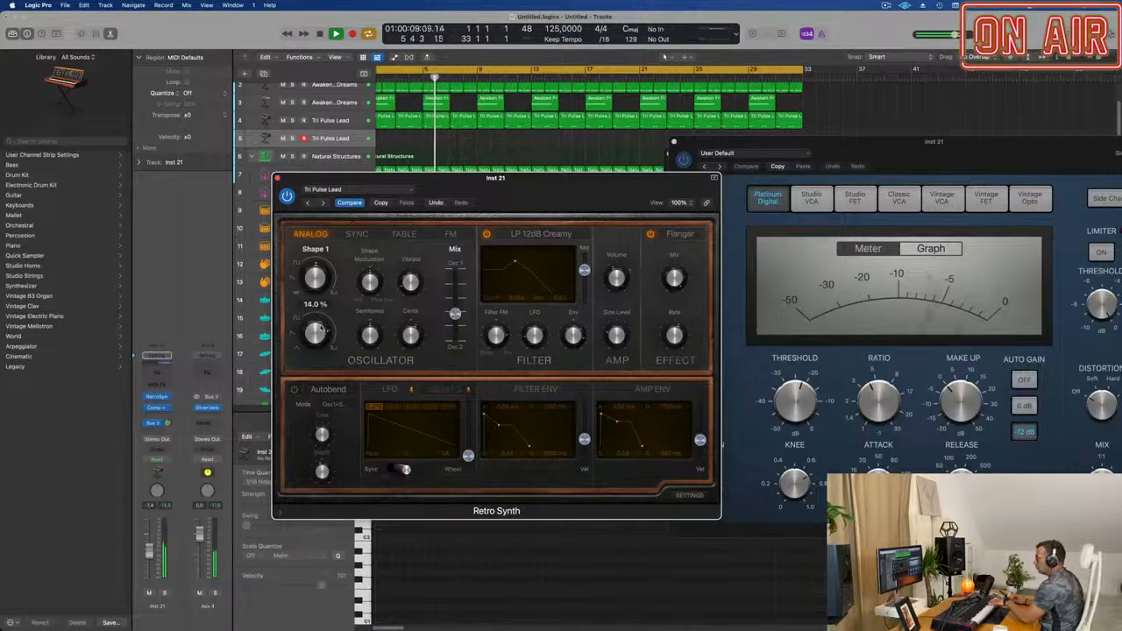
pyautogui.moveTo(316, 275); pyautogui.dragTo(316, 277)
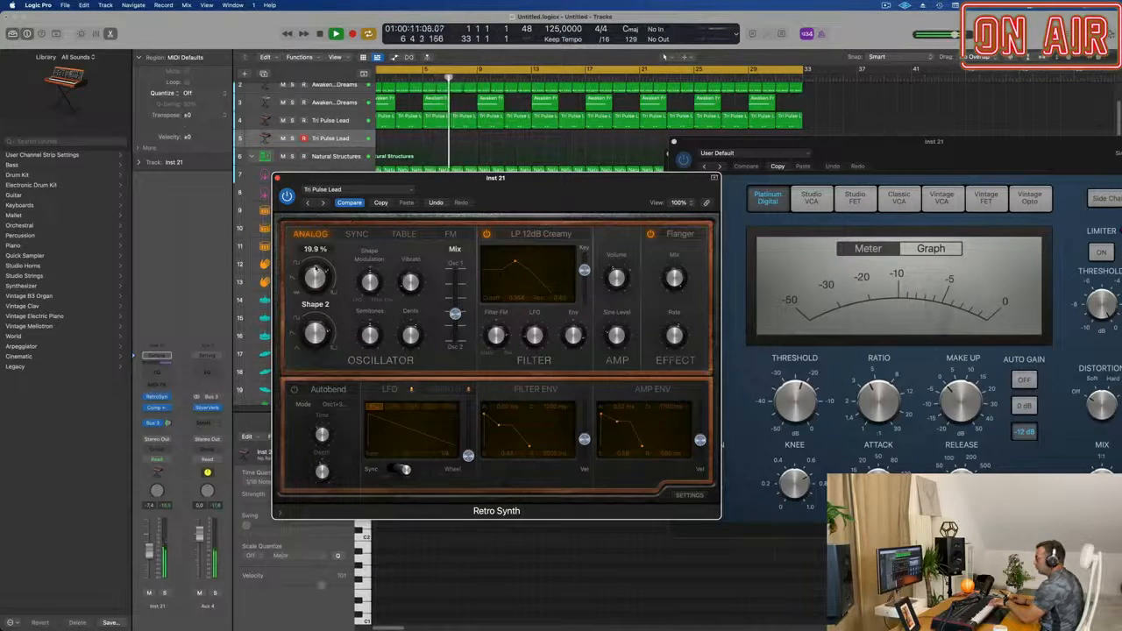
# Mute the second Awaken Dreams track and shift the Retro Synth oscillator mix slightly toward Osc 2.
pyautogui.click(283, 103)
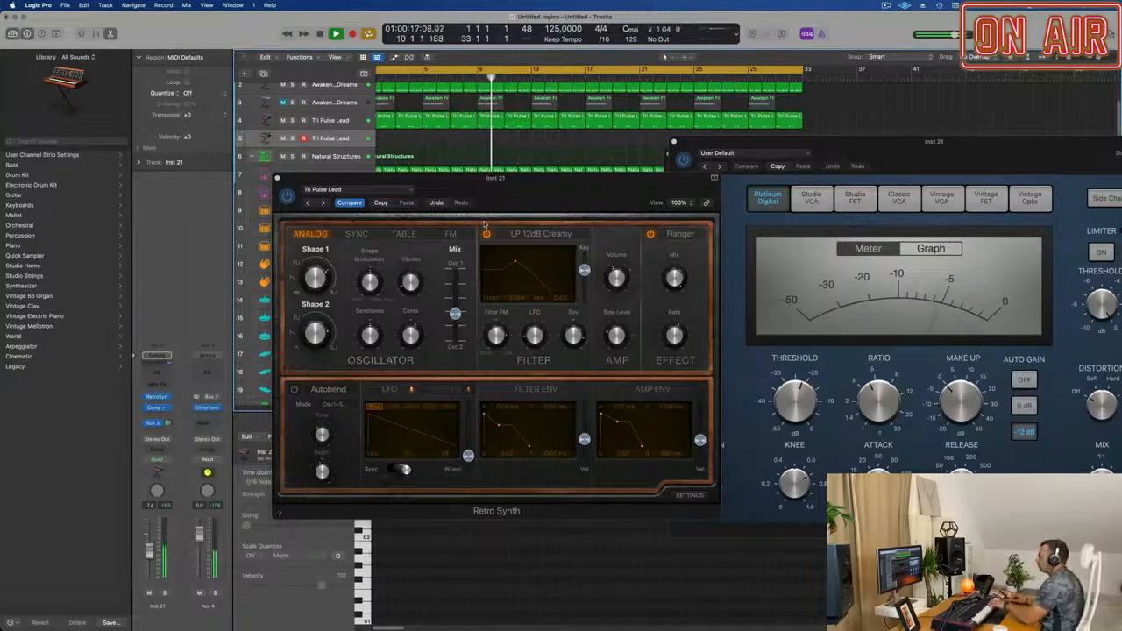
pyautogui.click(410, 263)
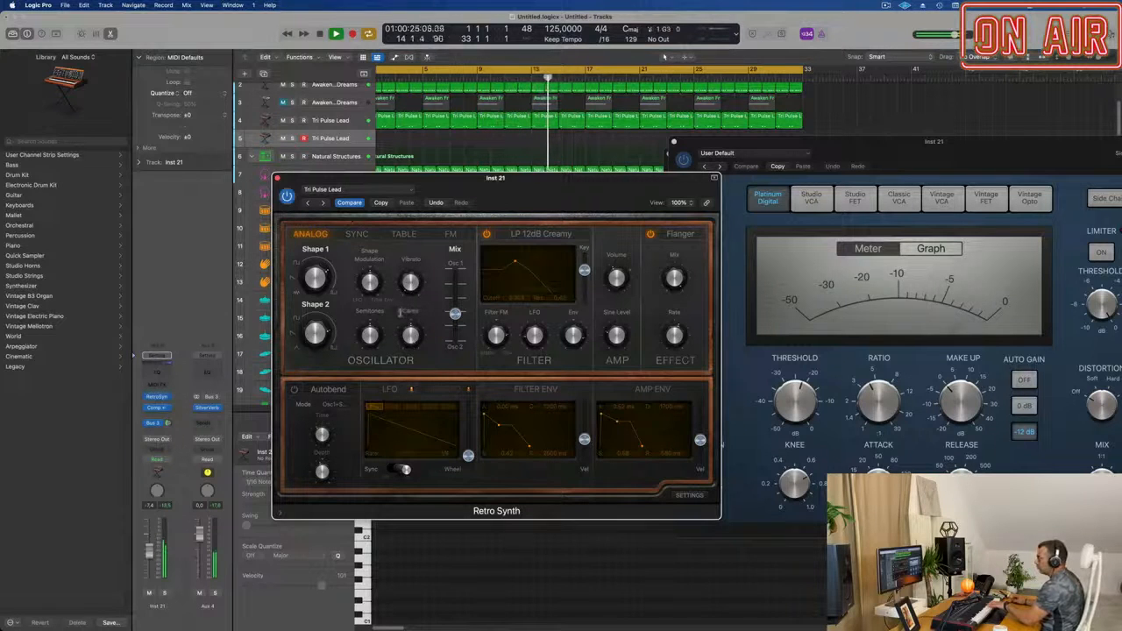
pyautogui.moveTo(455, 313)
pyautogui.mouseDown()
pyautogui.moveTo(455, 278)
pyautogui.moveTo(455, 319)
pyautogui.mouseUp()
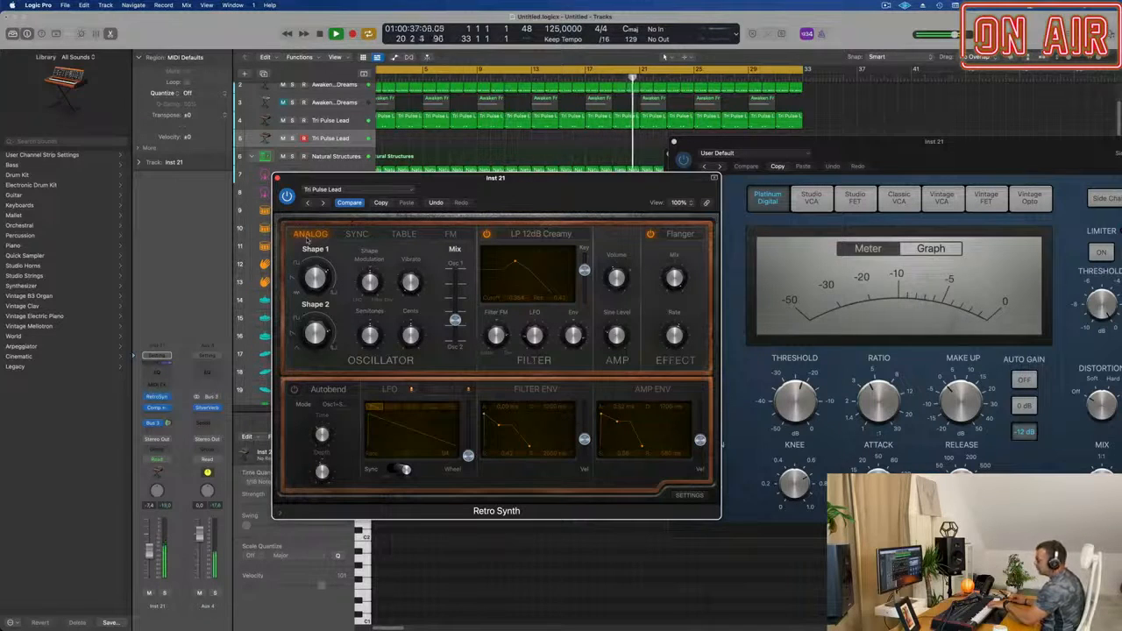
# Audition the Sync, Table and FM oscillator modes in Retro Synth and settle on Table.
pyautogui.click(353, 235)
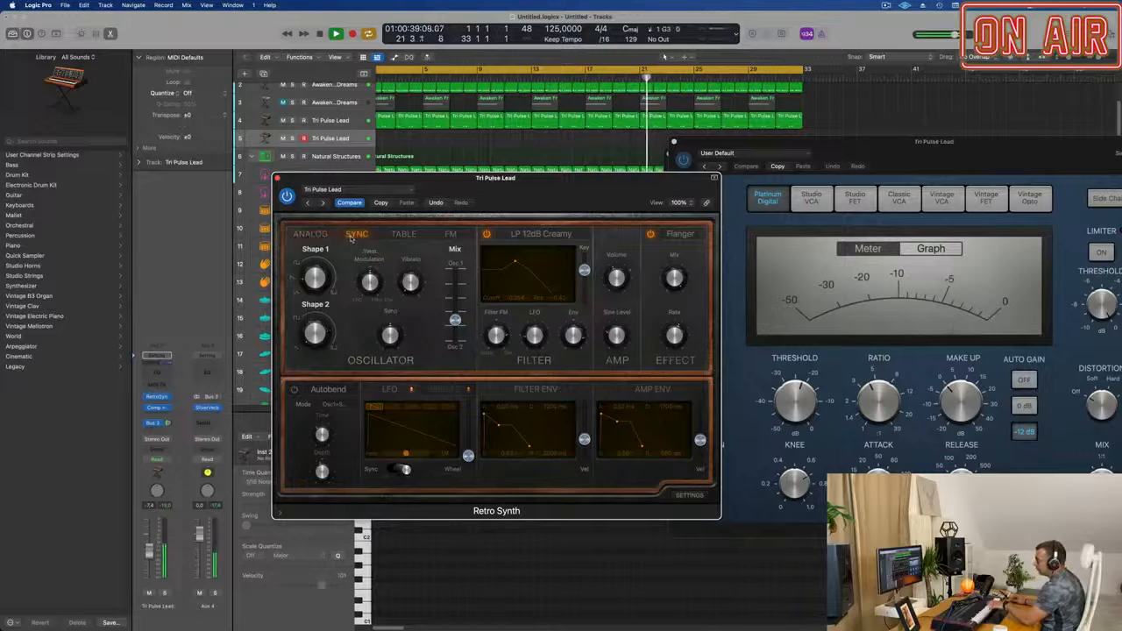
pyautogui.click(399, 234)
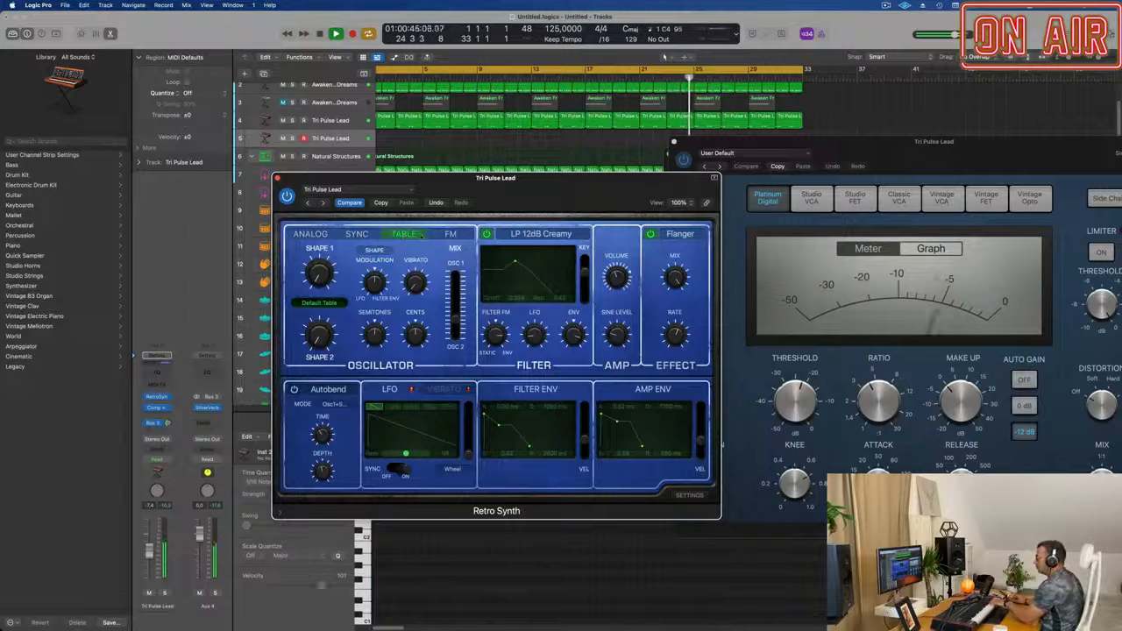
pyautogui.click(448, 234)
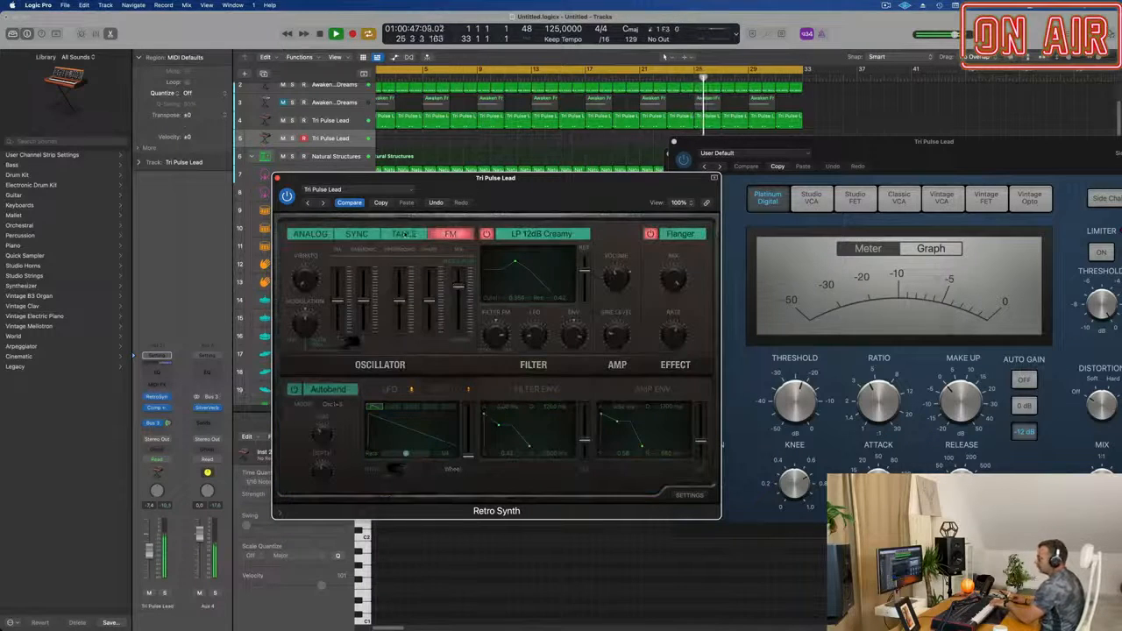
pyautogui.click(404, 234)
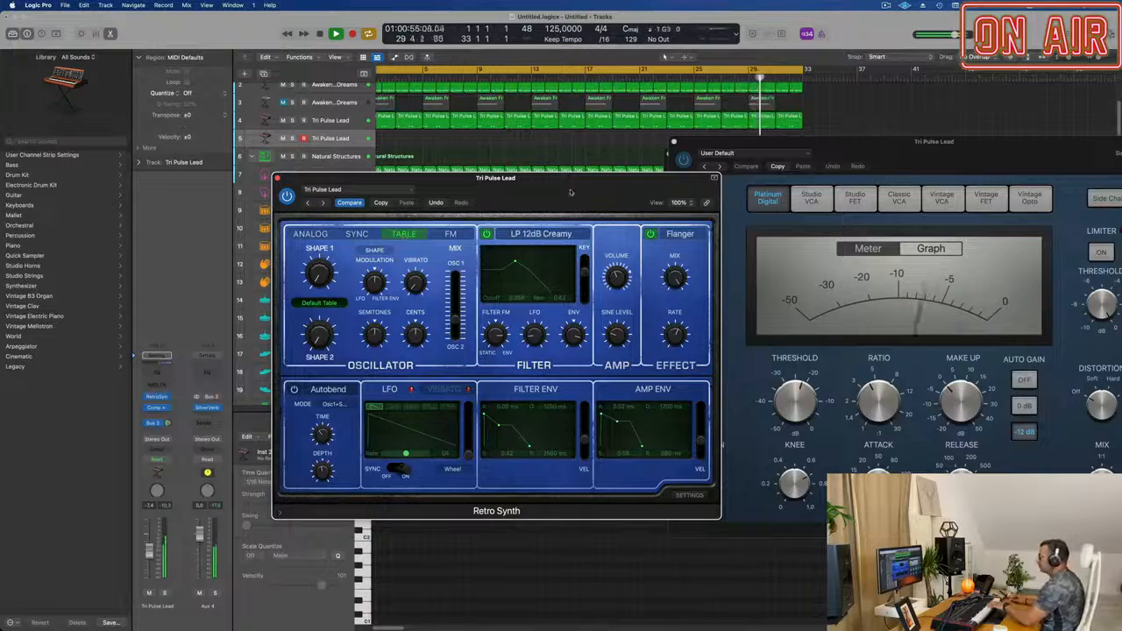
# Try sweeping Shape 1 and using the factory Retro Sin-Saw-Sqr wavetable in Retro Synth.
pyautogui.moveTo(558, 187); pyautogui.dragTo(598, 193)
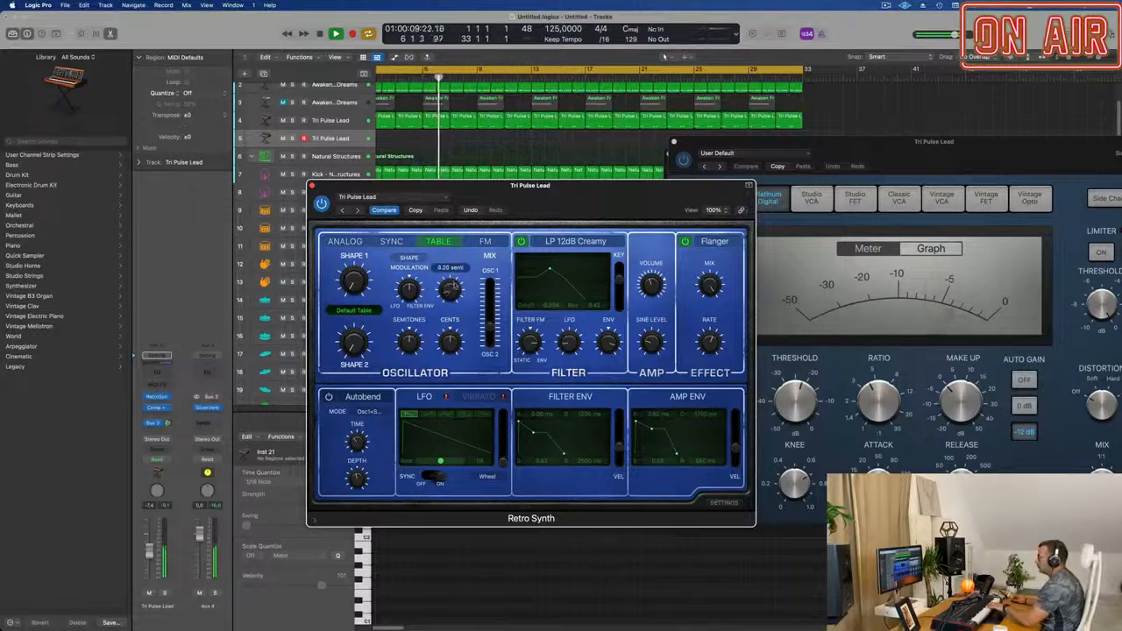
pyautogui.moveTo(352, 285); pyautogui.dragTo(353, 270)
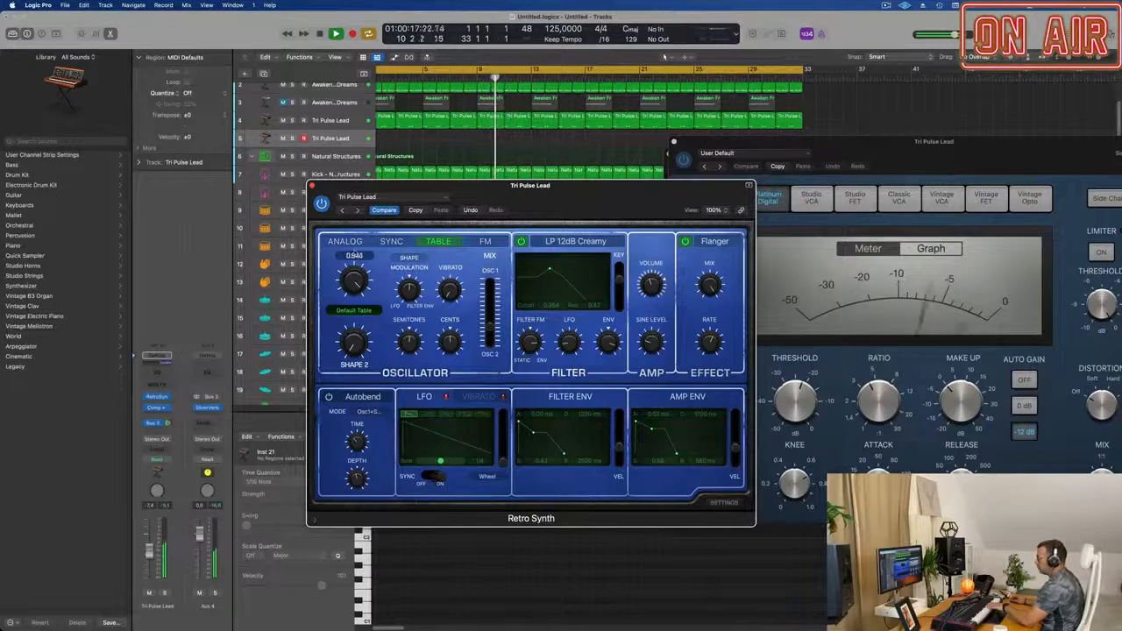
pyautogui.click(353, 310)
pyautogui.moveTo(357, 313)
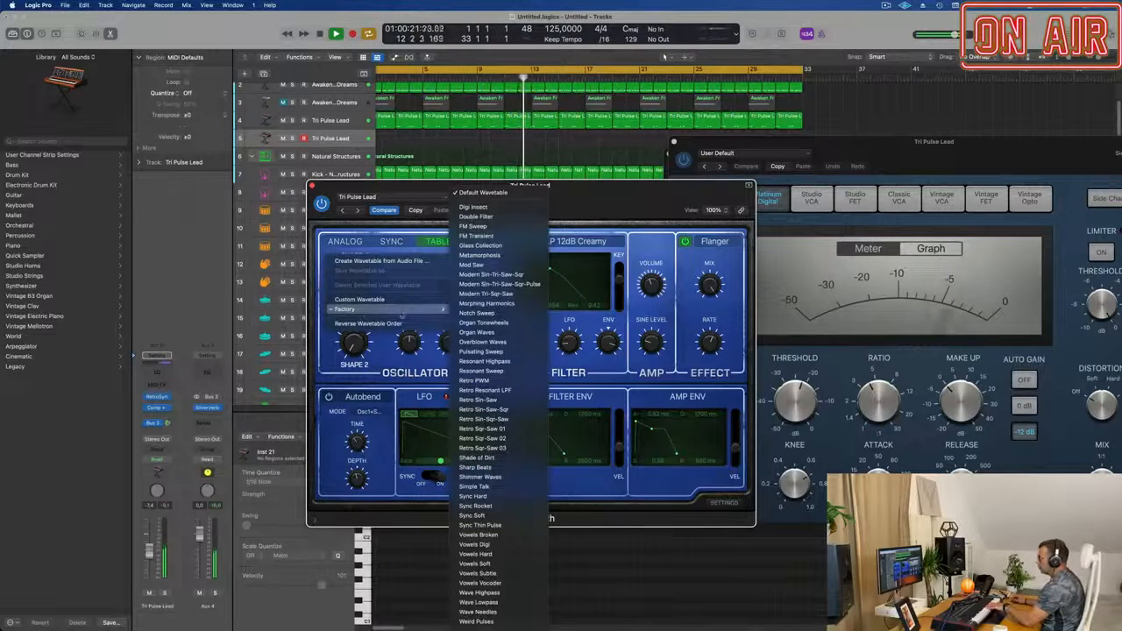
pyautogui.click(482, 409)
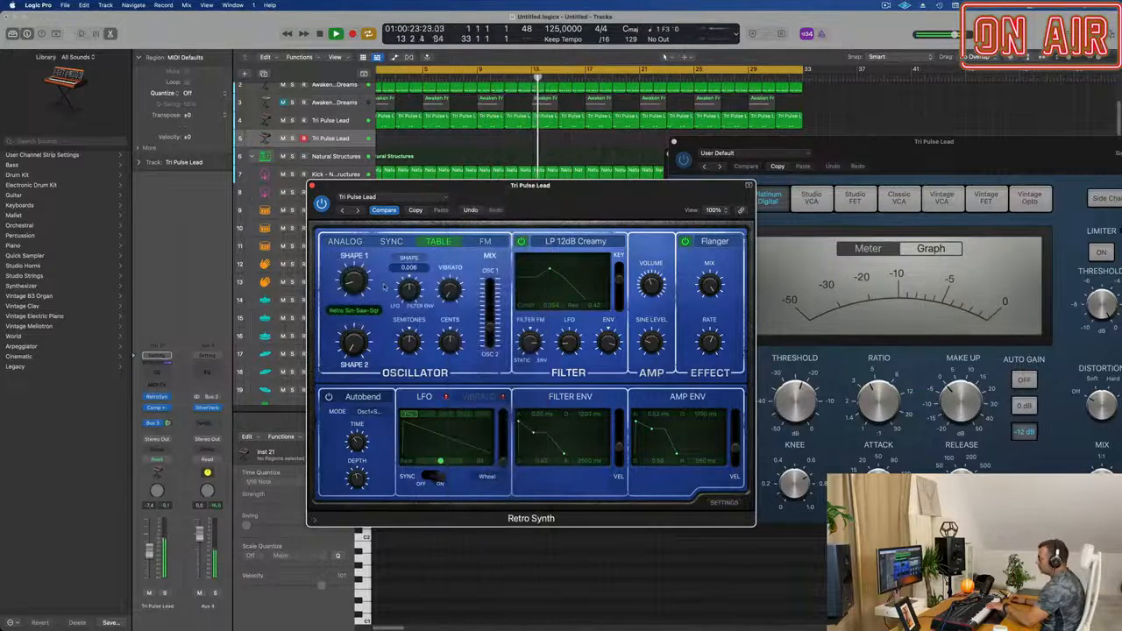
# Load the factory Digi Insect wavetable for the Retro Synth oscillators.
pyautogui.click(360, 310)
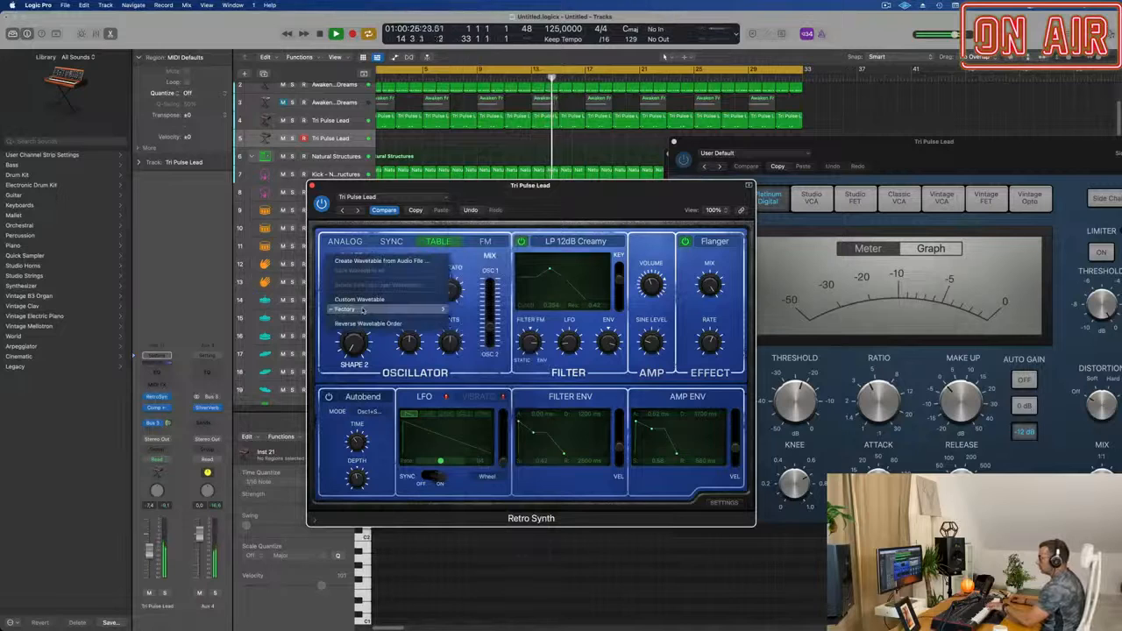
pyautogui.moveTo(362, 310)
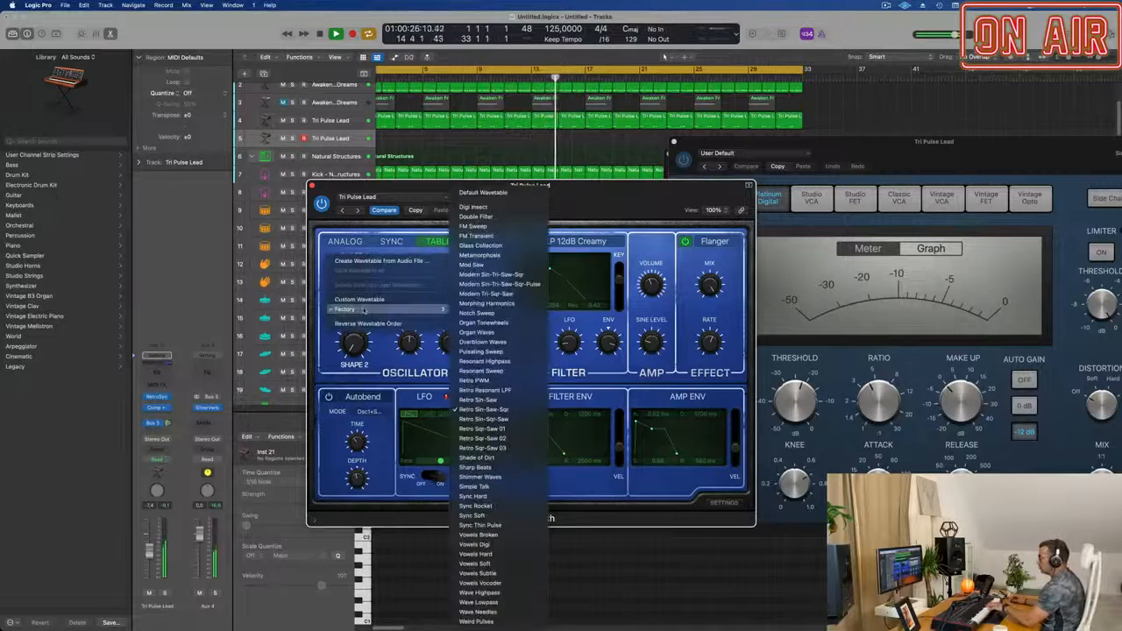
pyautogui.click(496, 207)
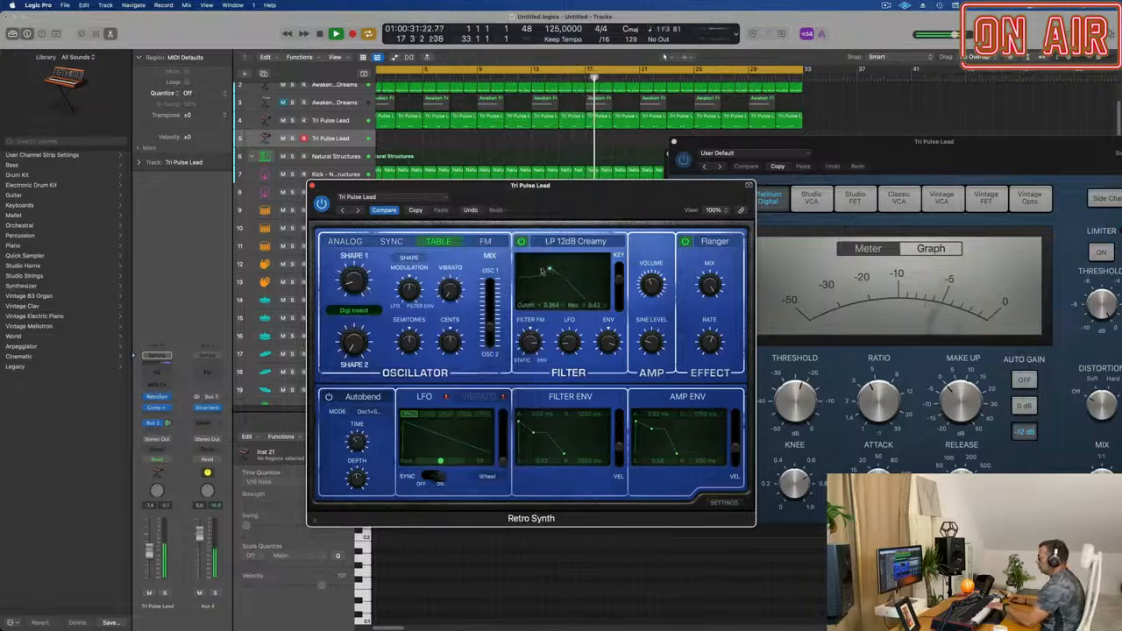
# Lower the filter cutoff to about 0.19 with resonance about 0.38, and set the LFO rate to 1/2.
pyautogui.moveTo(543, 271); pyautogui.dragTo(536, 270)
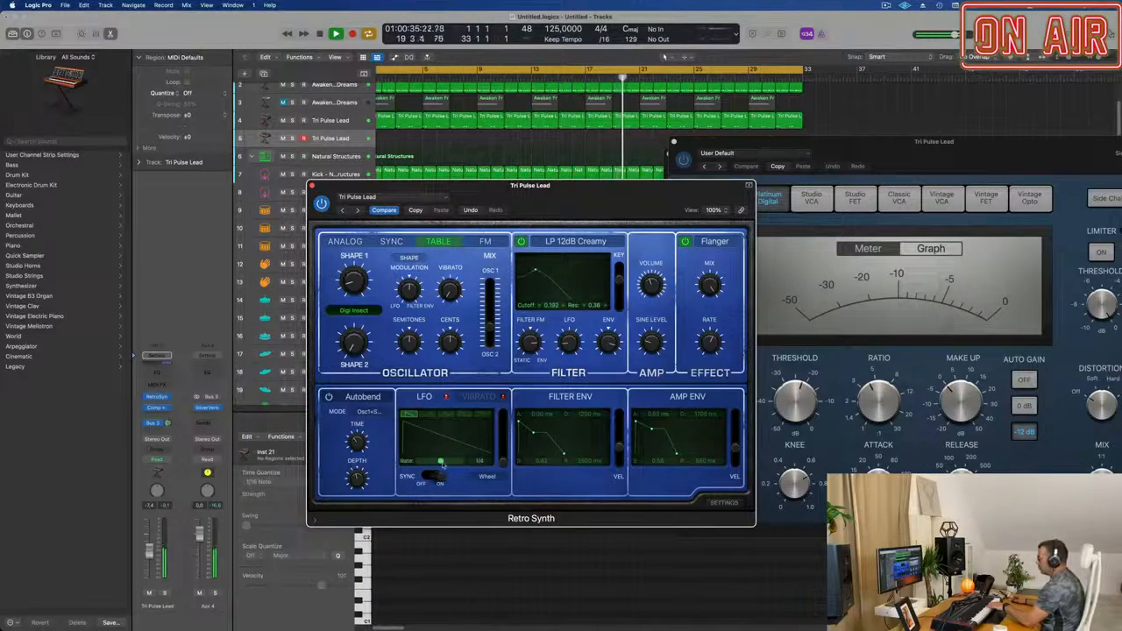
pyautogui.moveTo(441, 463)
pyautogui.mouseDown()
pyautogui.moveTo(457, 466)
pyautogui.moveTo(436, 464)
pyautogui.mouseUp()
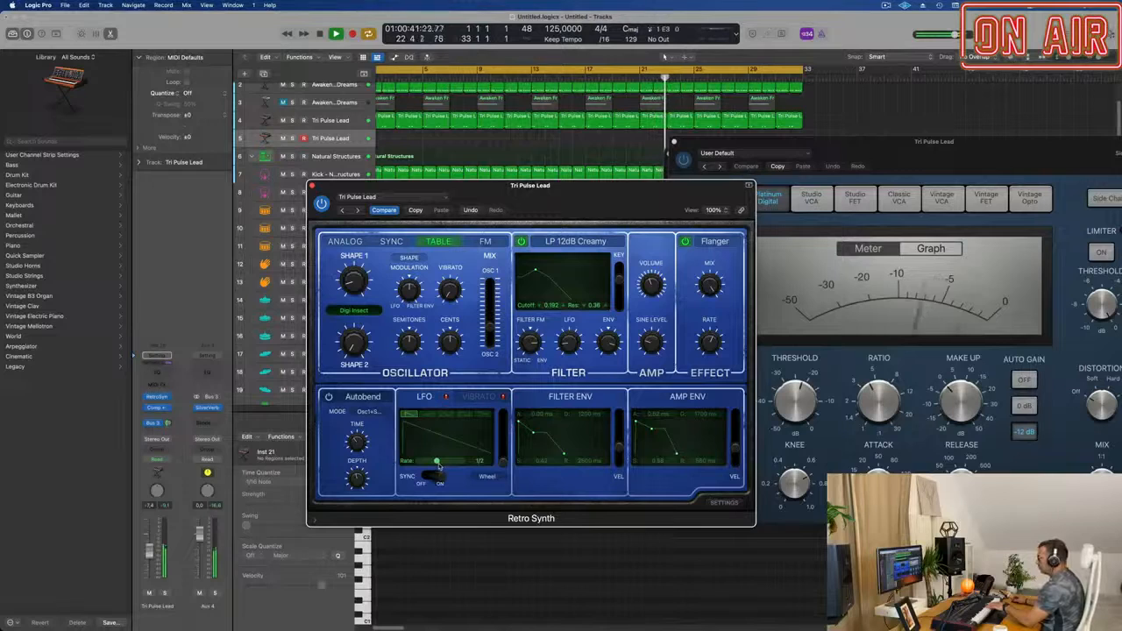
# Rearrange the Retro Synth, Compressor and SilverVerb windows so that the upper track regions are uncovered.
pyautogui.moveTo(589, 192); pyautogui.dragTo(657, 225)
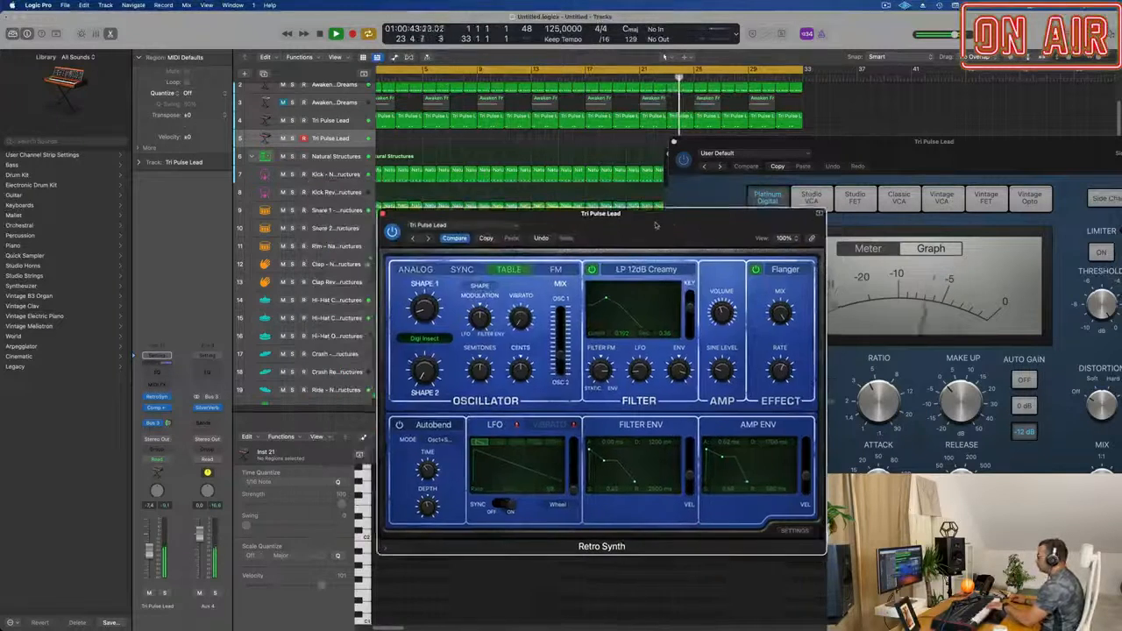
pyautogui.moveTo(758, 145); pyautogui.dragTo(917, 224)
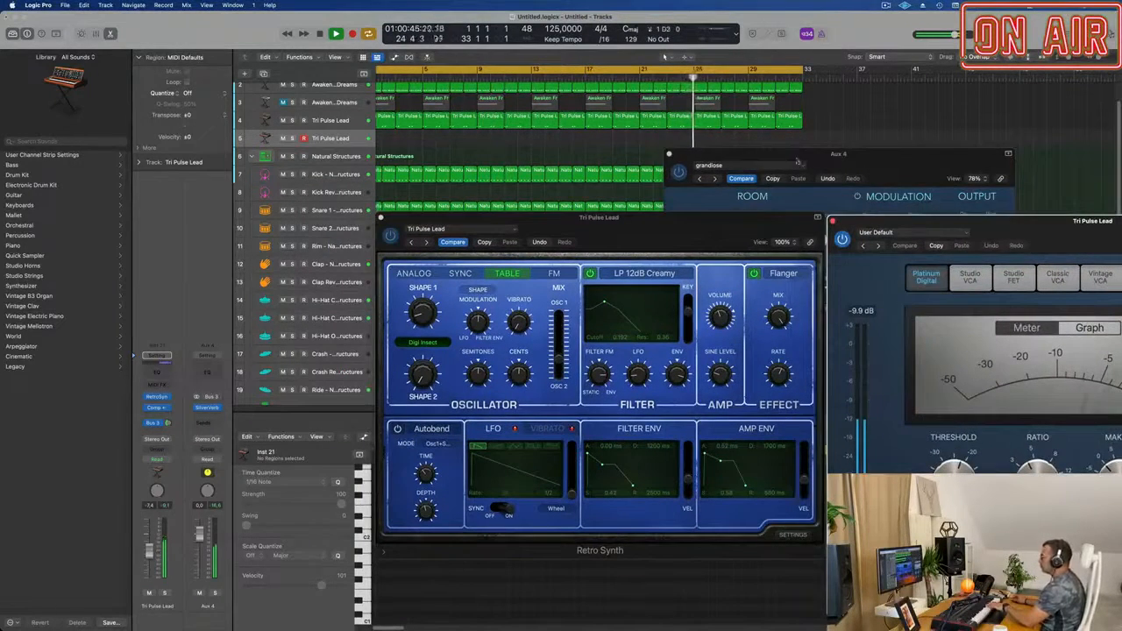
pyautogui.moveTo(797, 160); pyautogui.dragTo(1048, 169)
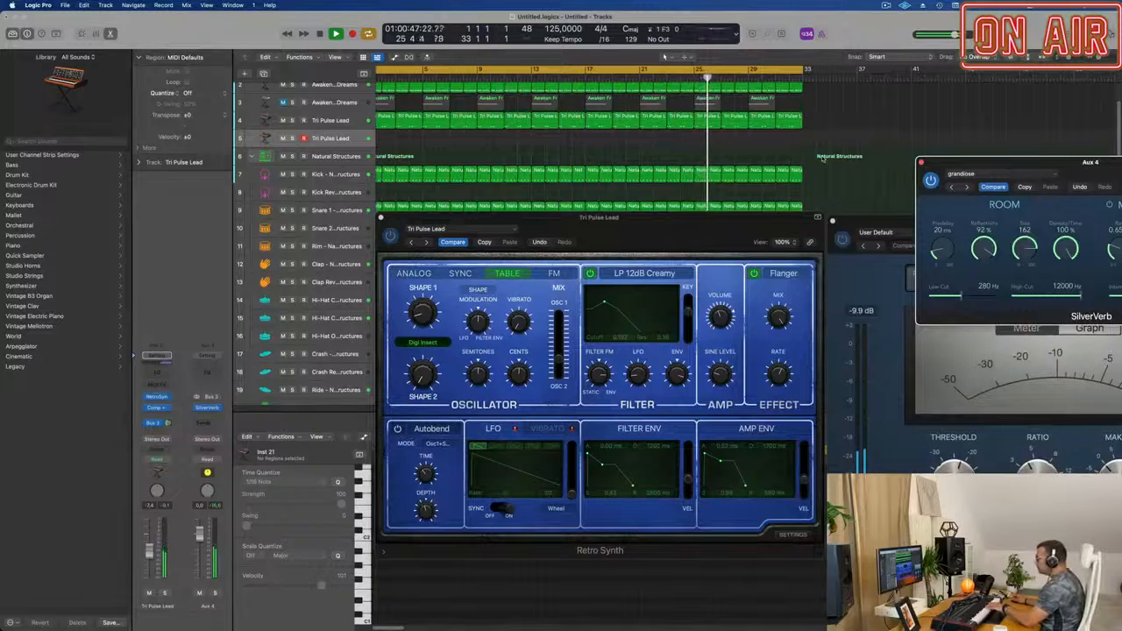
pyautogui.moveTo(676, 223); pyautogui.dragTo(699, 238)
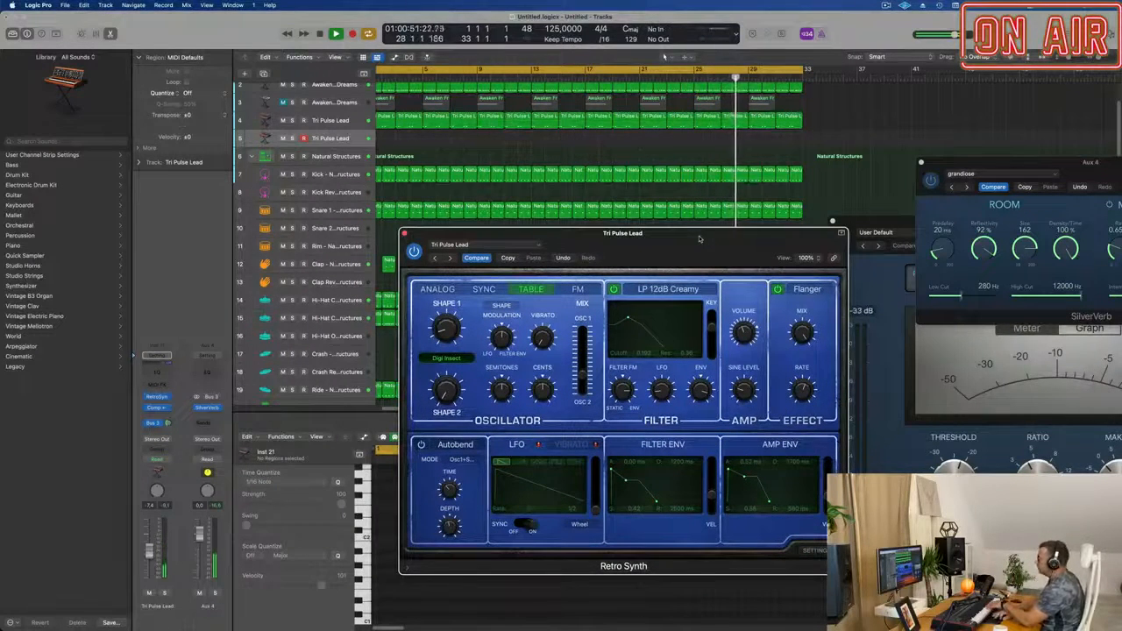
# Record a part on the second Tri Pulse Lead track from the start while raising the LFO rate to about 1/64.
pyautogui.press('space')
pyautogui.press('Return')
pyautogui.press('space')
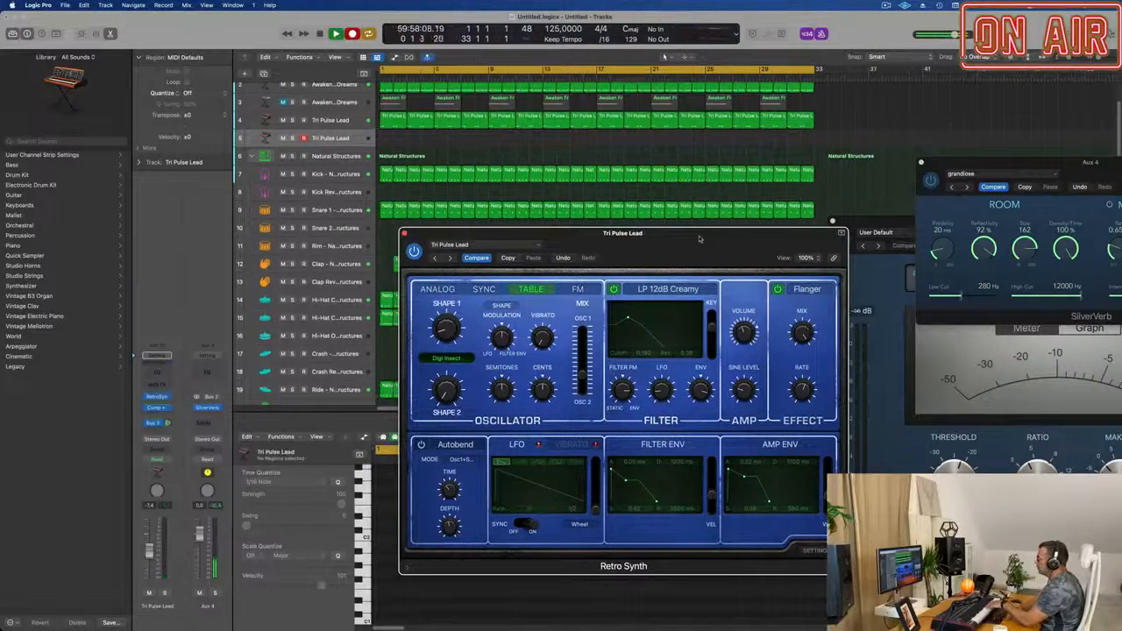
pyautogui.moveTo(700, 239); pyautogui.dragTo(624, 197)
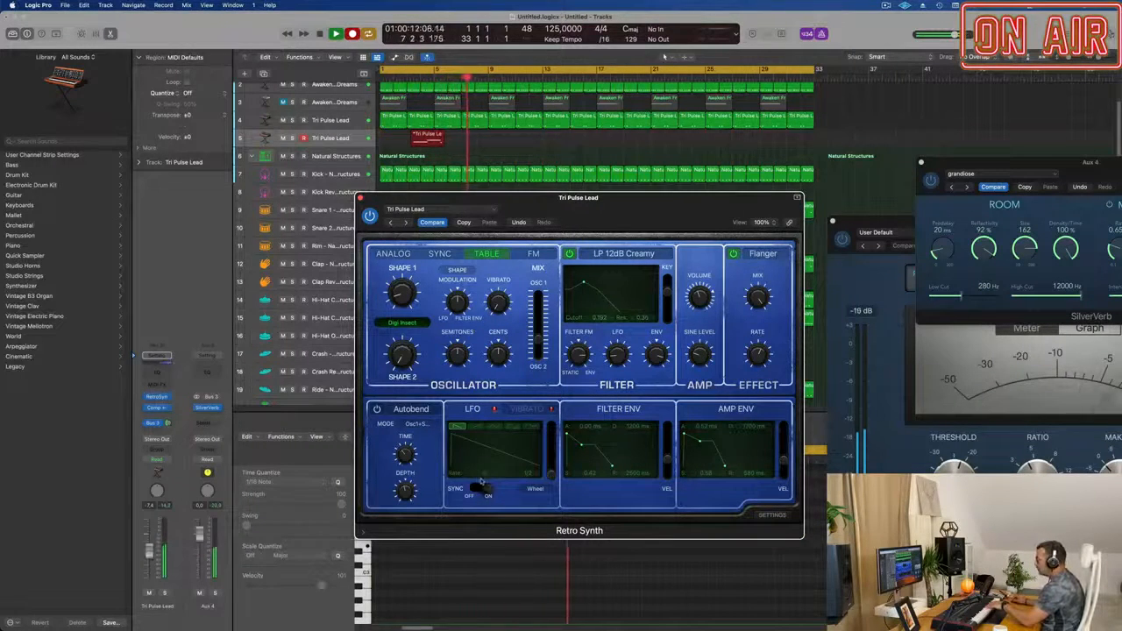
pyautogui.moveTo(485, 475); pyautogui.dragTo(494, 478)
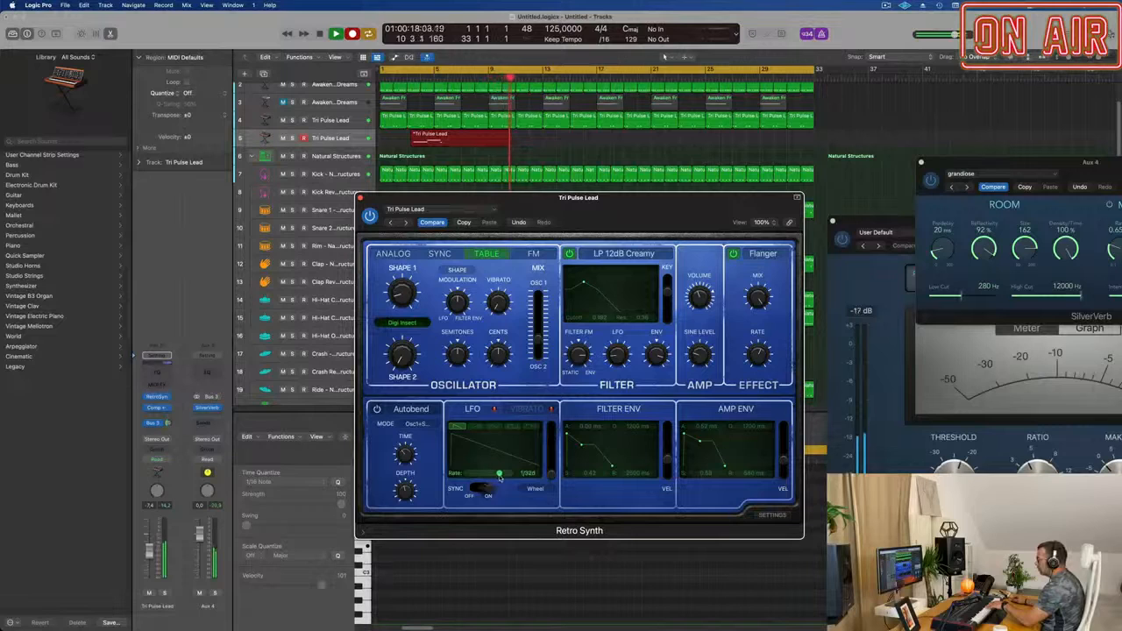
pyautogui.moveTo(504, 478)
pyautogui.mouseDown()
pyautogui.moveTo(485, 479)
pyautogui.moveTo(509, 478)
pyautogui.mouseUp()
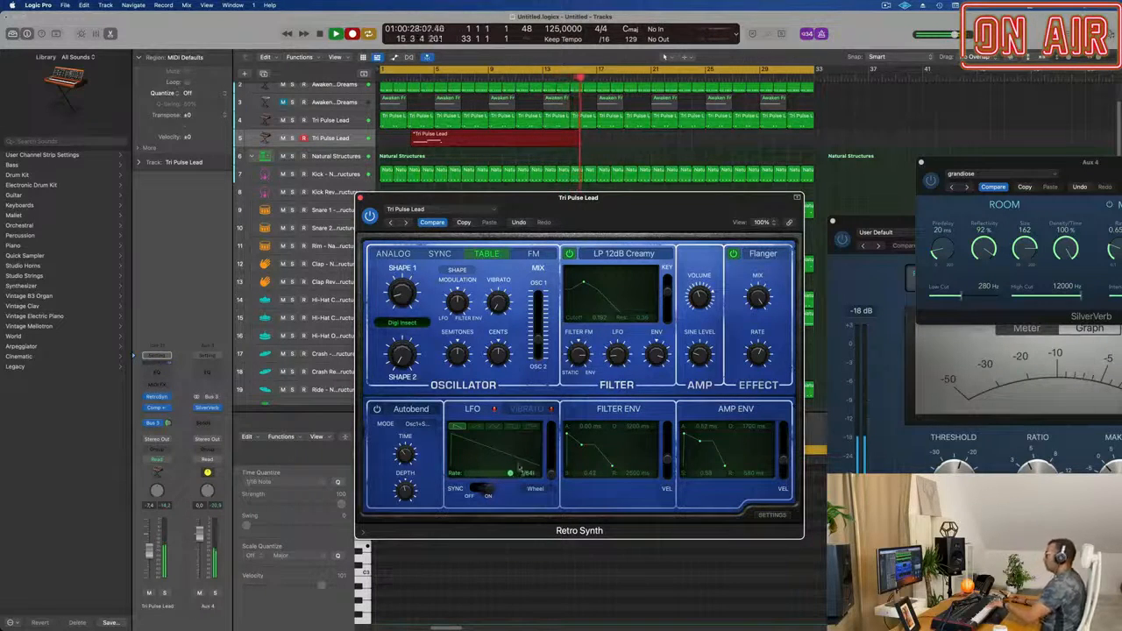
pyautogui.press('space')
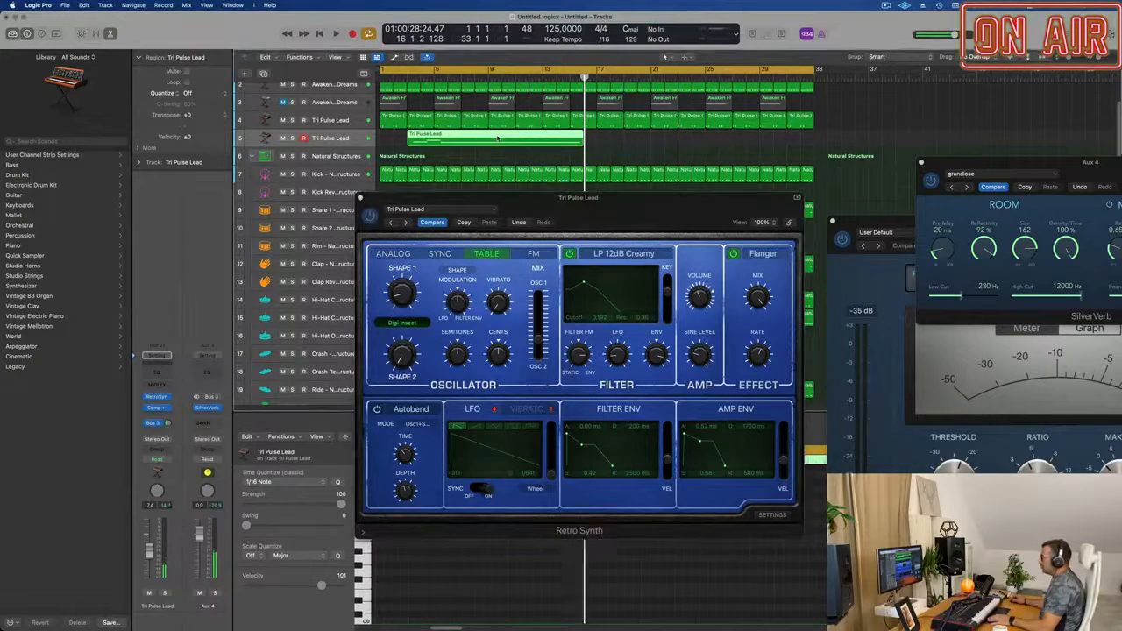
# Clear the Retro Synth window and editor from the arrangement and move the recorded Tri Pulse Lead region to bar 1.
pyautogui.press('e')
pyautogui.moveTo(482, 202); pyautogui.dragTo(948, 196)
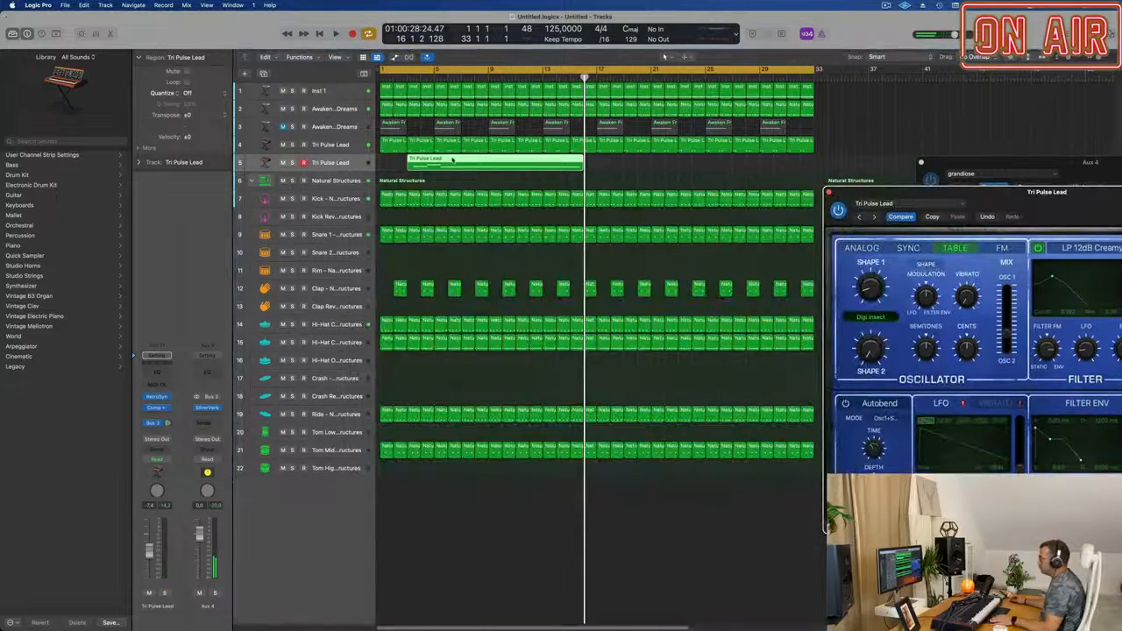
pyautogui.moveTo(433, 161); pyautogui.dragTo(405, 161)
# Open the recorded region in the Piano Roll and shift all its notes earlier to start at bar 1.
pyautogui.doubleClick(431, 159)
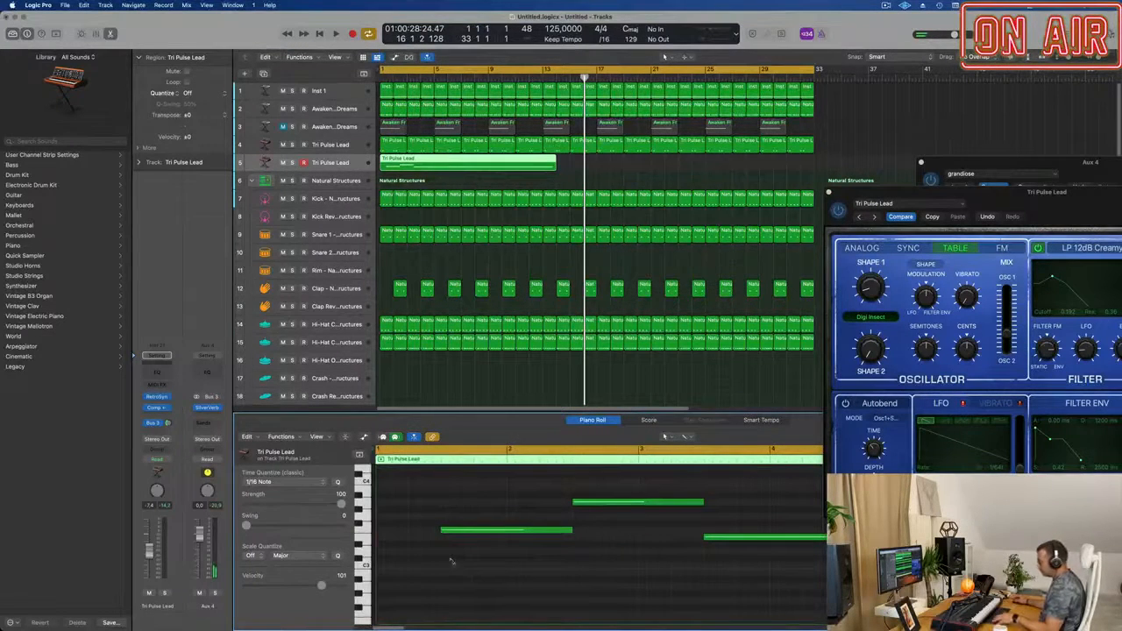
pyautogui.press('super+a')
pyautogui.moveTo(484, 531); pyautogui.dragTo(436, 532)
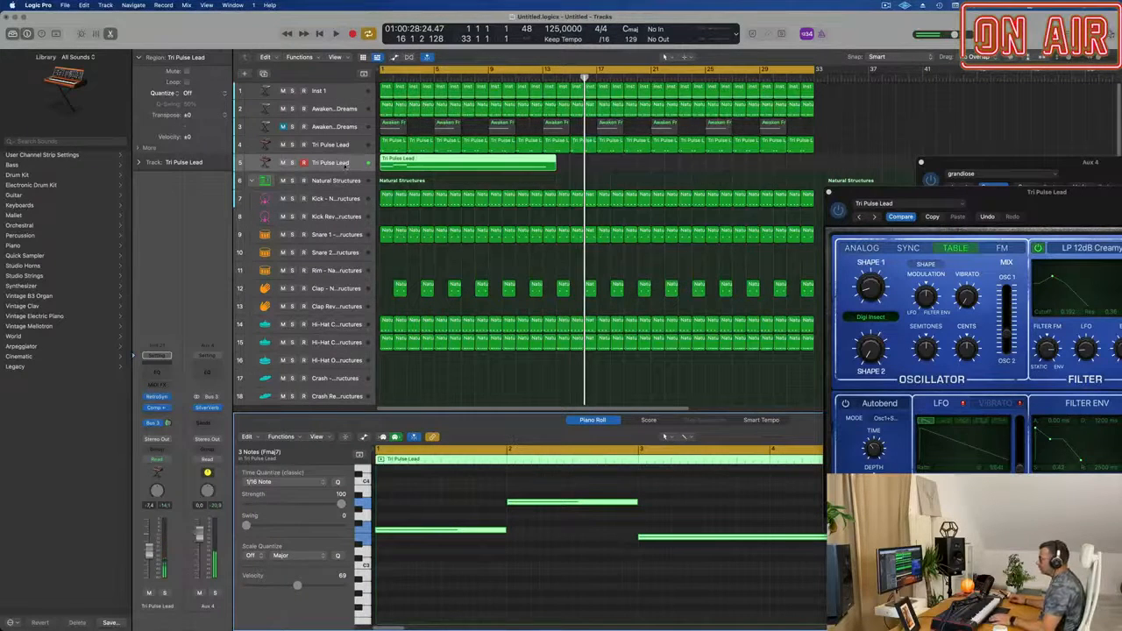
# Set the second Tri Pulse Lead track's automation mode to Touch and bring the whole Retro Synth window into reach.
pyautogui.press('space')
pyautogui.moveTo(885, 192); pyautogui.dragTo(742, 111)
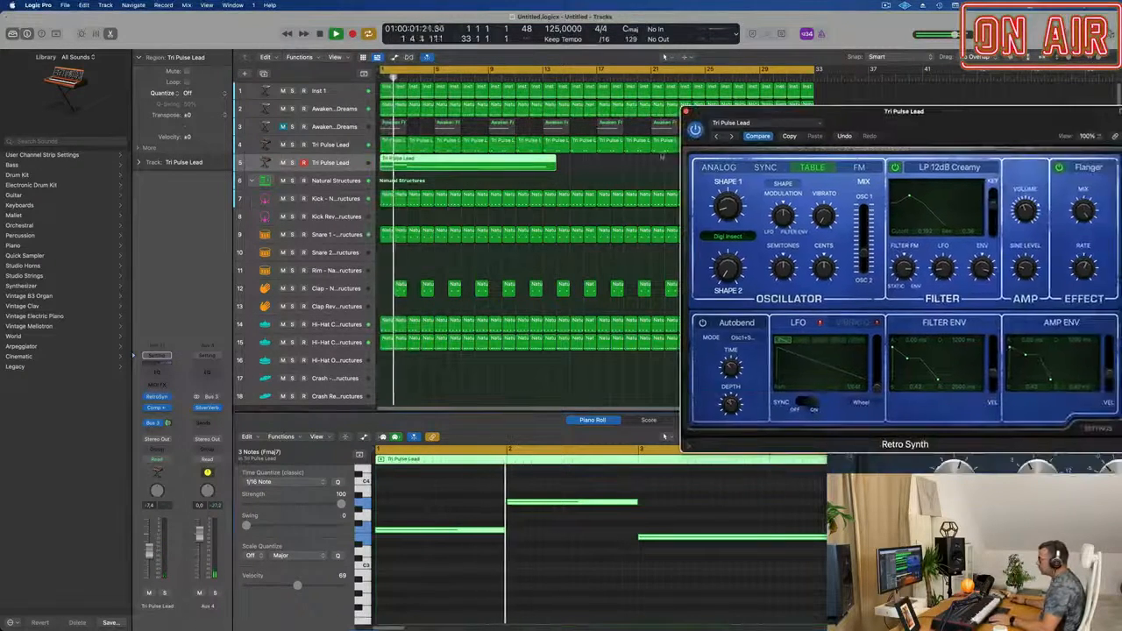
pyautogui.click(157, 458)
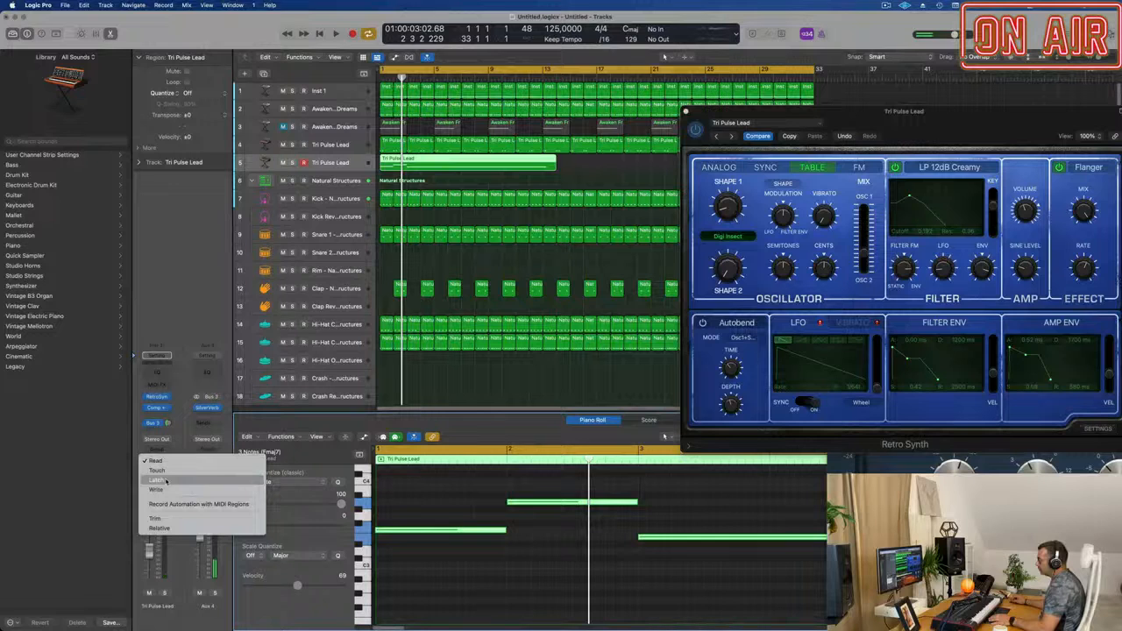
pyautogui.click(168, 471)
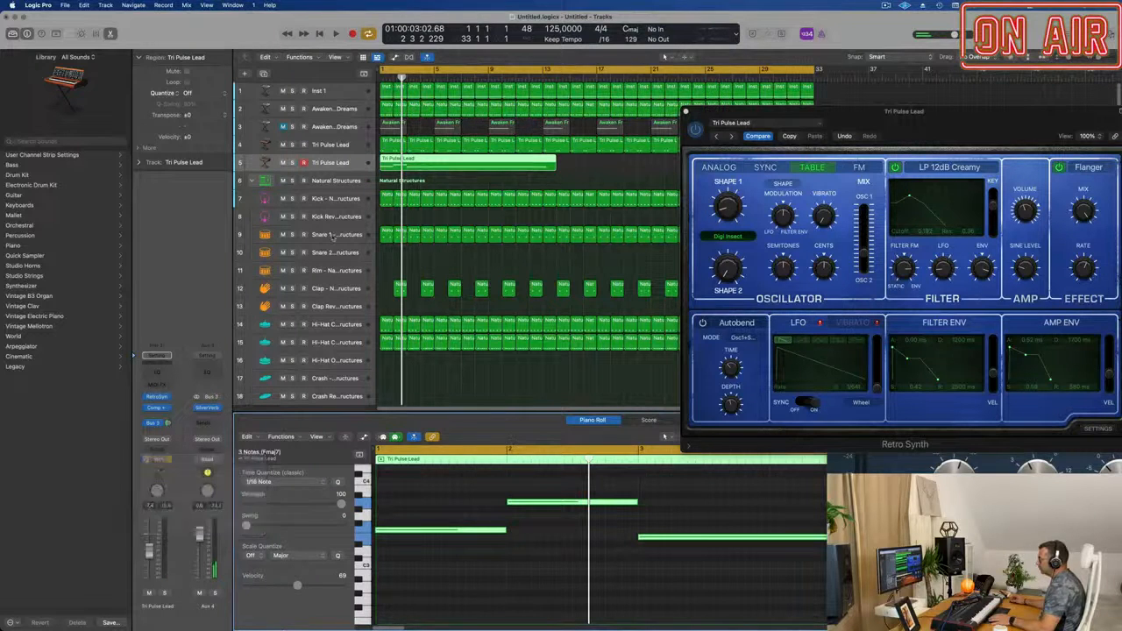
pyautogui.moveTo(773, 123); pyautogui.dragTo(639, 126)
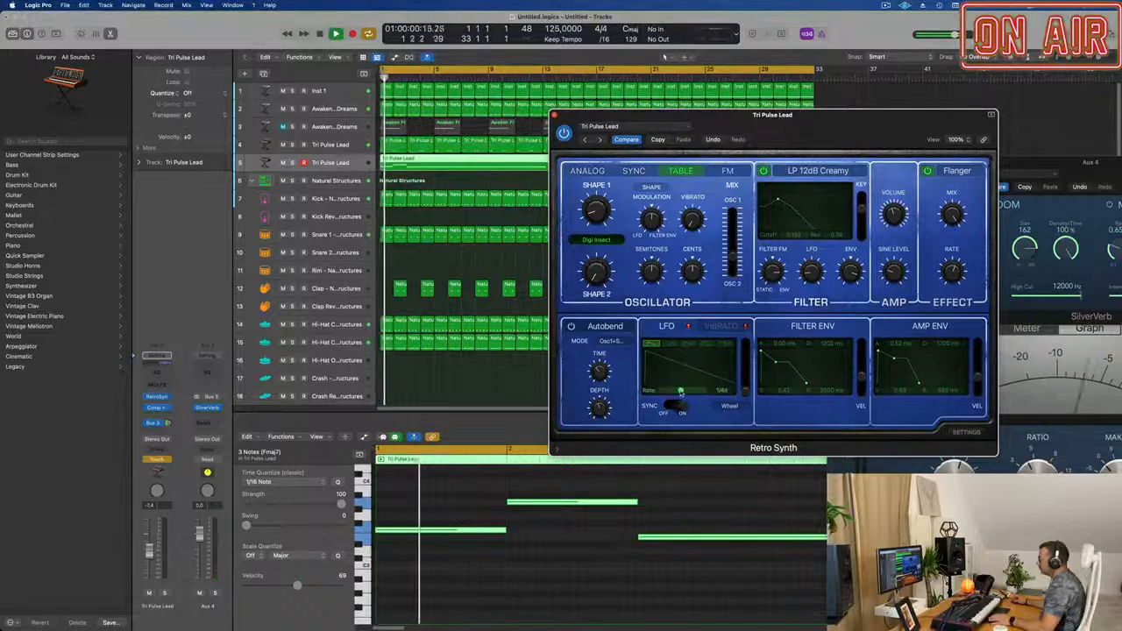
# Play from the start and record LFO rate automation on the second Tri Pulse Lead, sweeping up to 1/32 and back down.
pyautogui.click(516, 528)
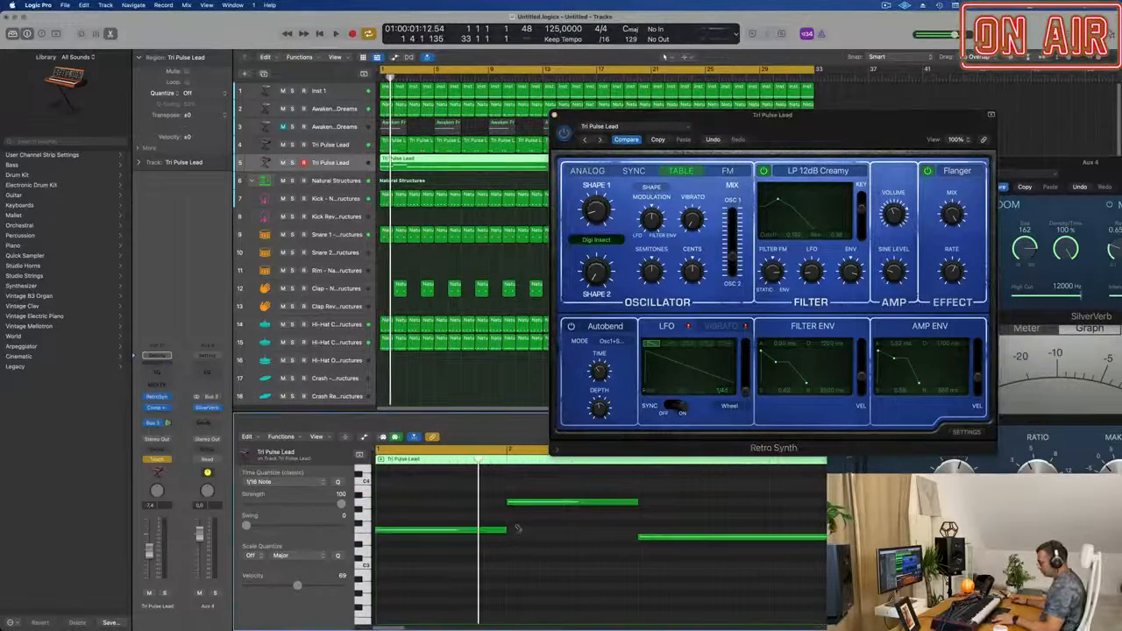
pyautogui.press('space')
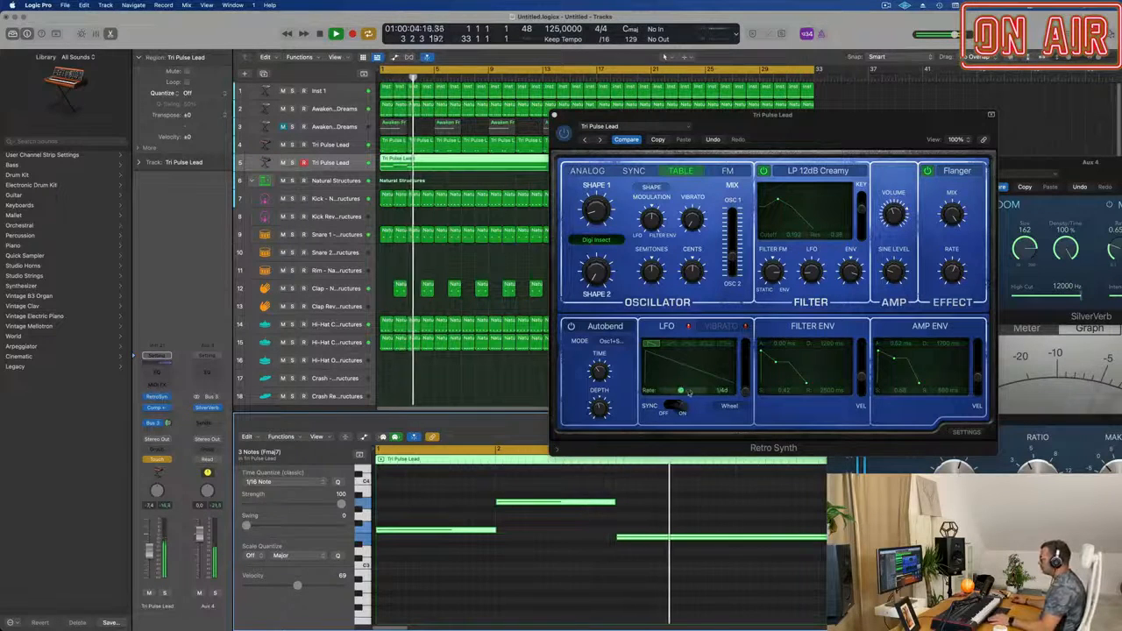
pyautogui.moveTo(763, 131); pyautogui.dragTo(800, 142)
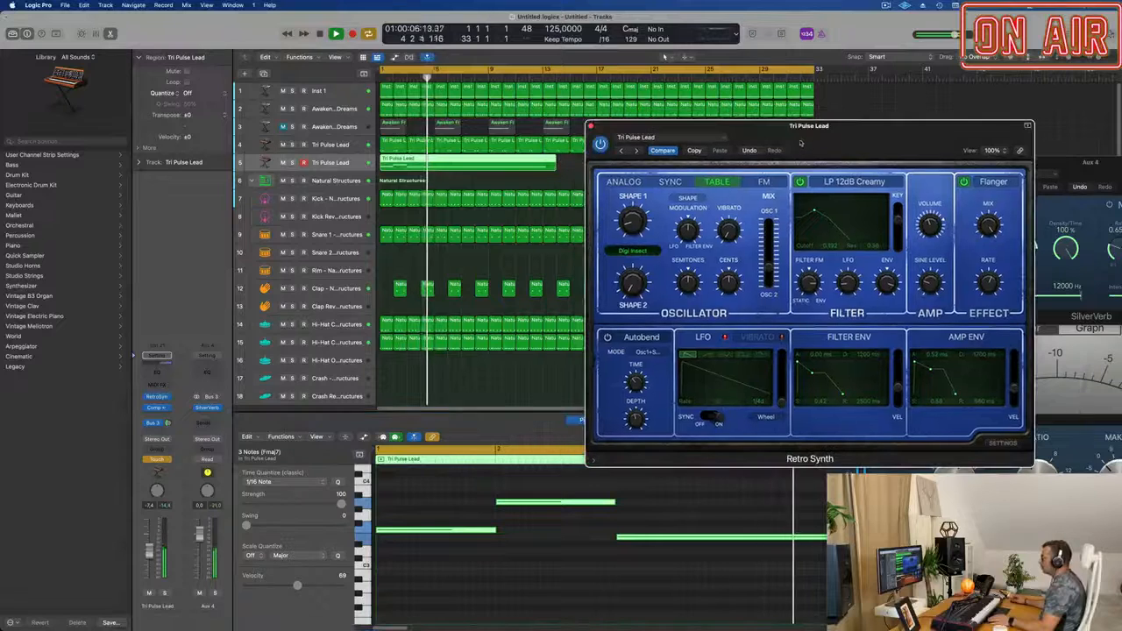
pyautogui.moveTo(720, 404); pyautogui.dragTo(734, 405)
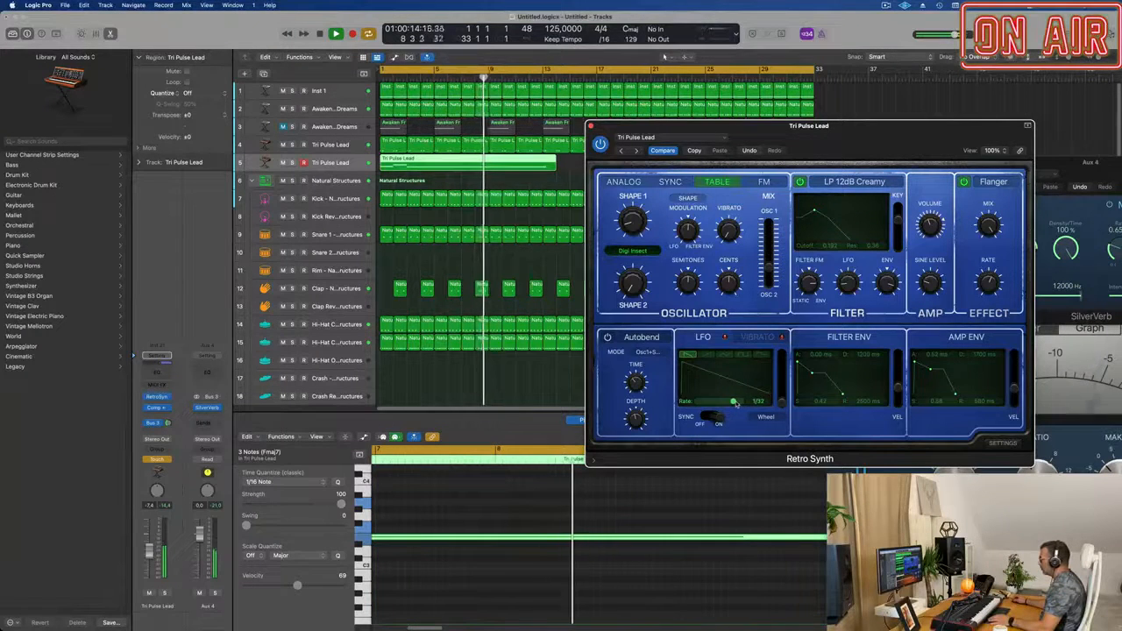
pyautogui.moveTo(735, 402); pyautogui.dragTo(726, 402)
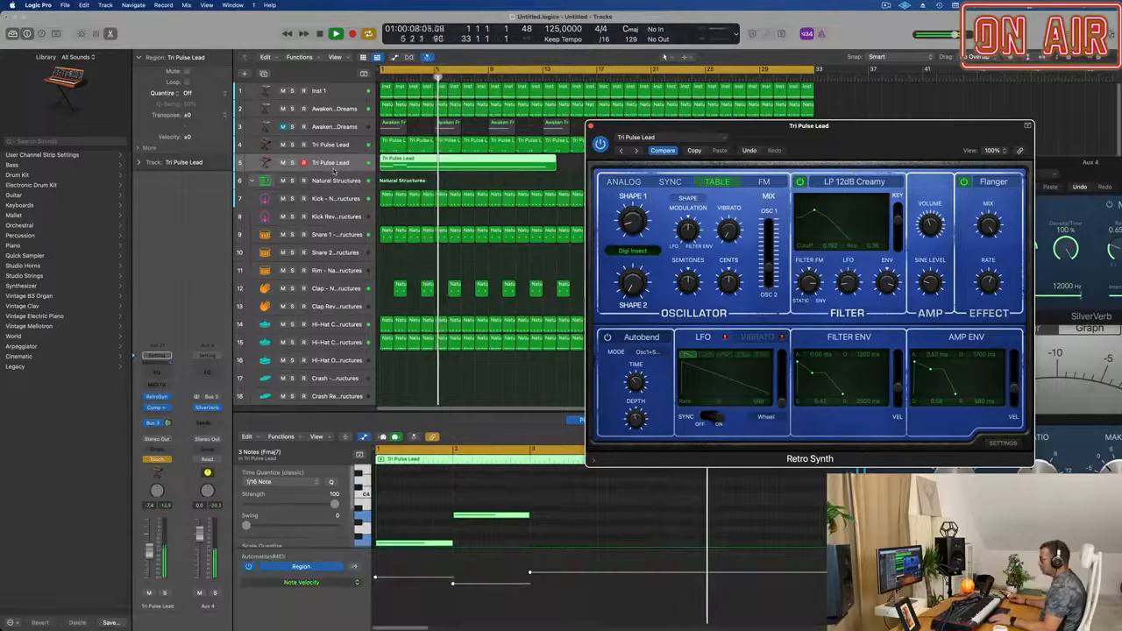
# Show automation in the arrangement and display the Retro Synth LFO Rate curve on the second Tri Pulse Lead track.
pyautogui.press('a')
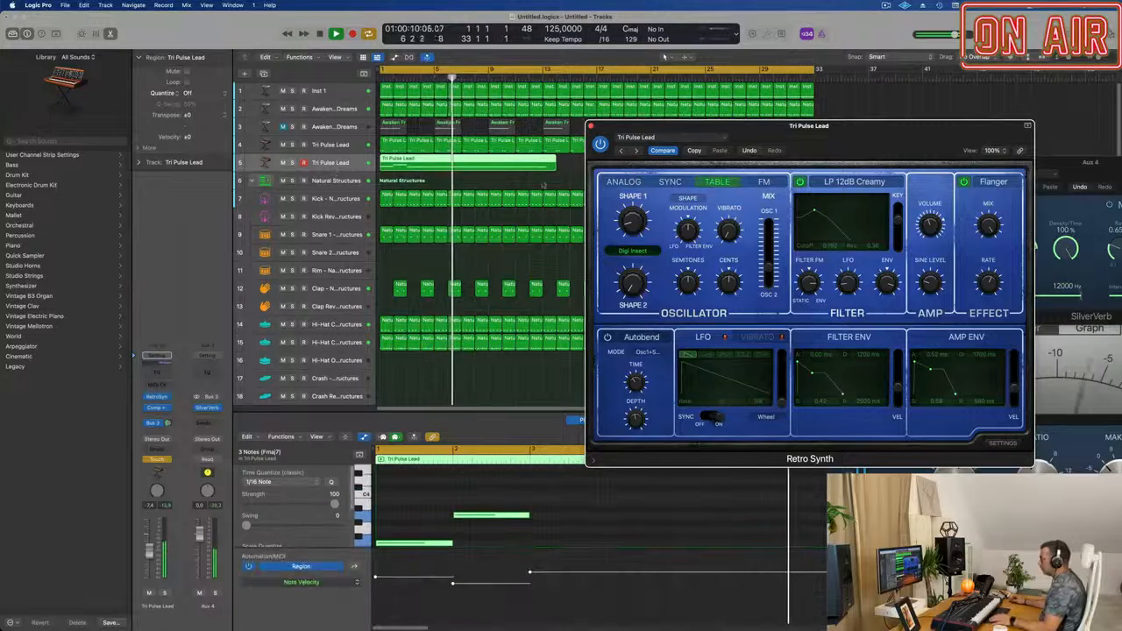
pyautogui.moveTo(697, 126); pyautogui.dragTo(986, 133)
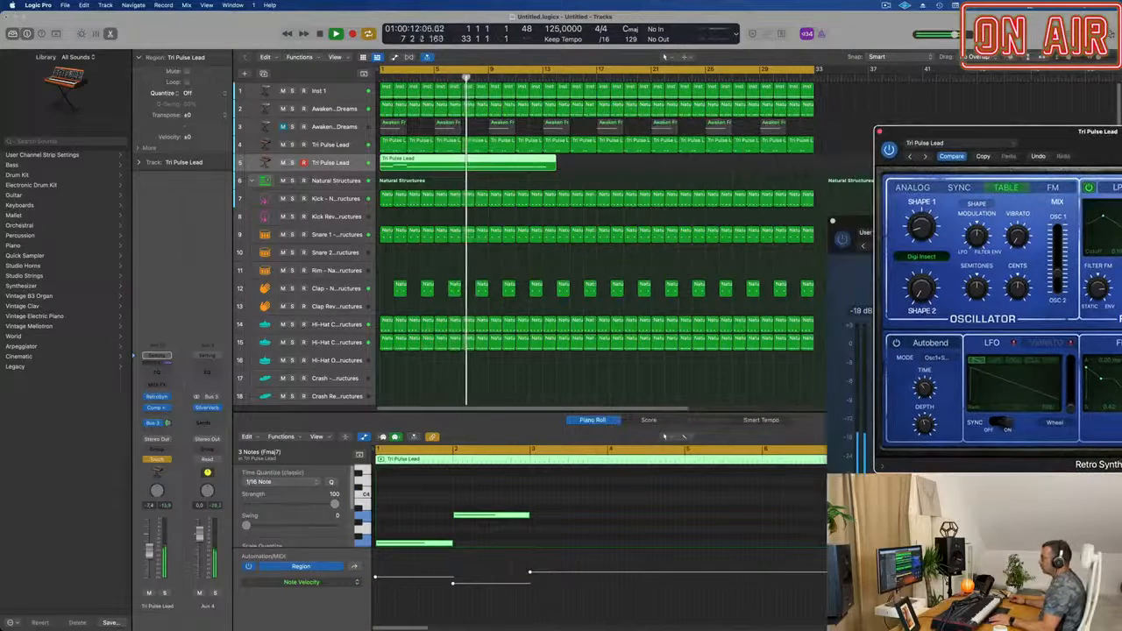
pyautogui.click(339, 171)
pyautogui.press('a')
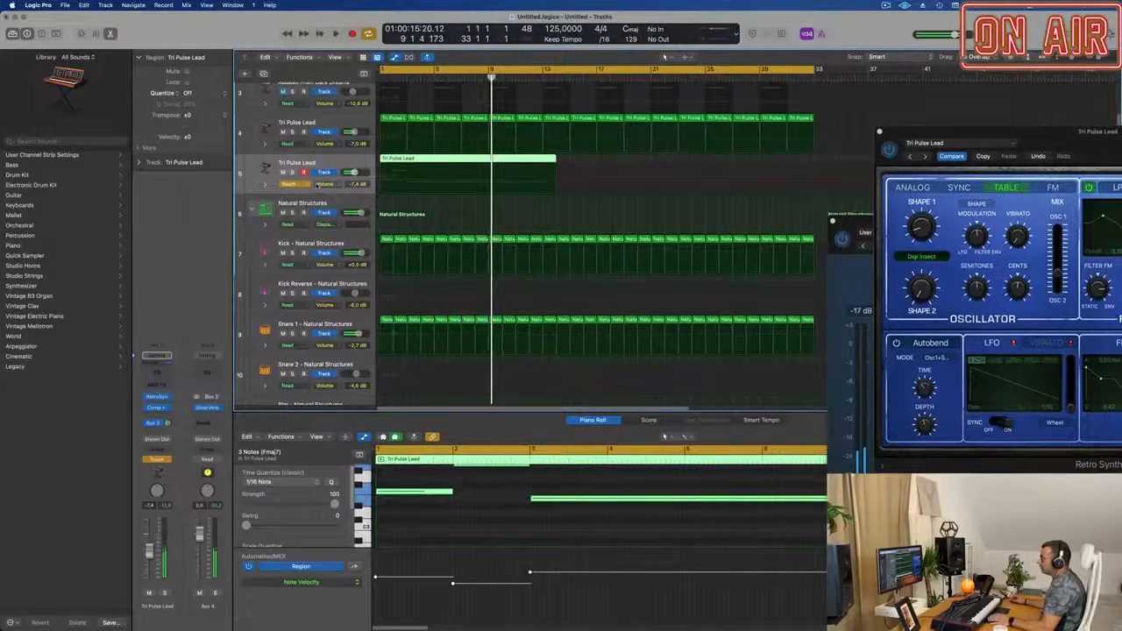
pyautogui.click(322, 185)
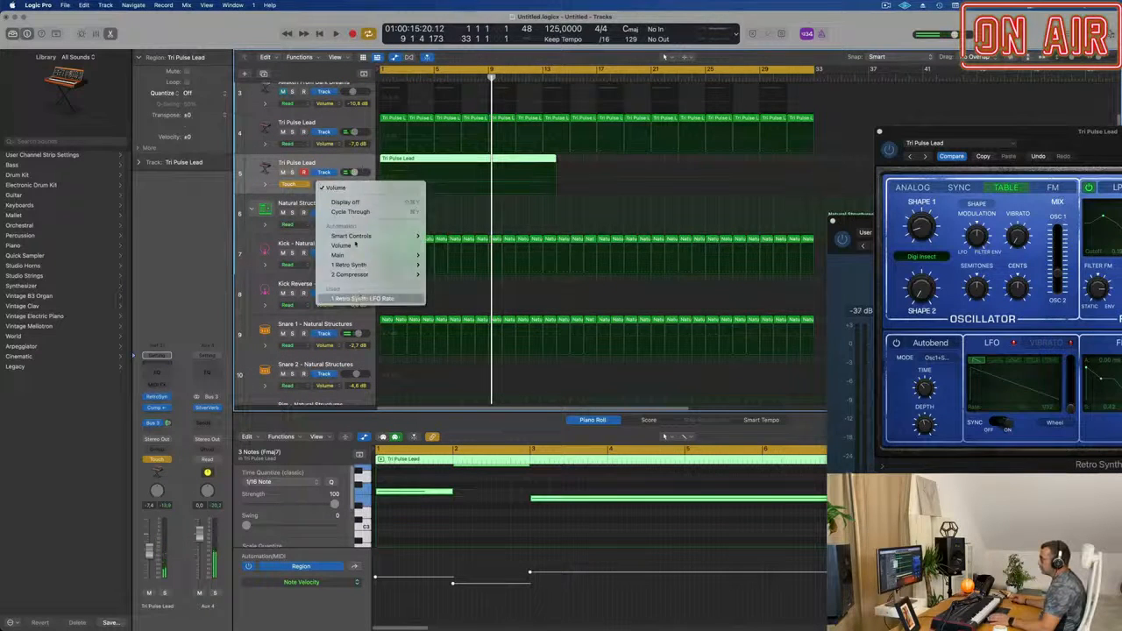
pyautogui.click(363, 298)
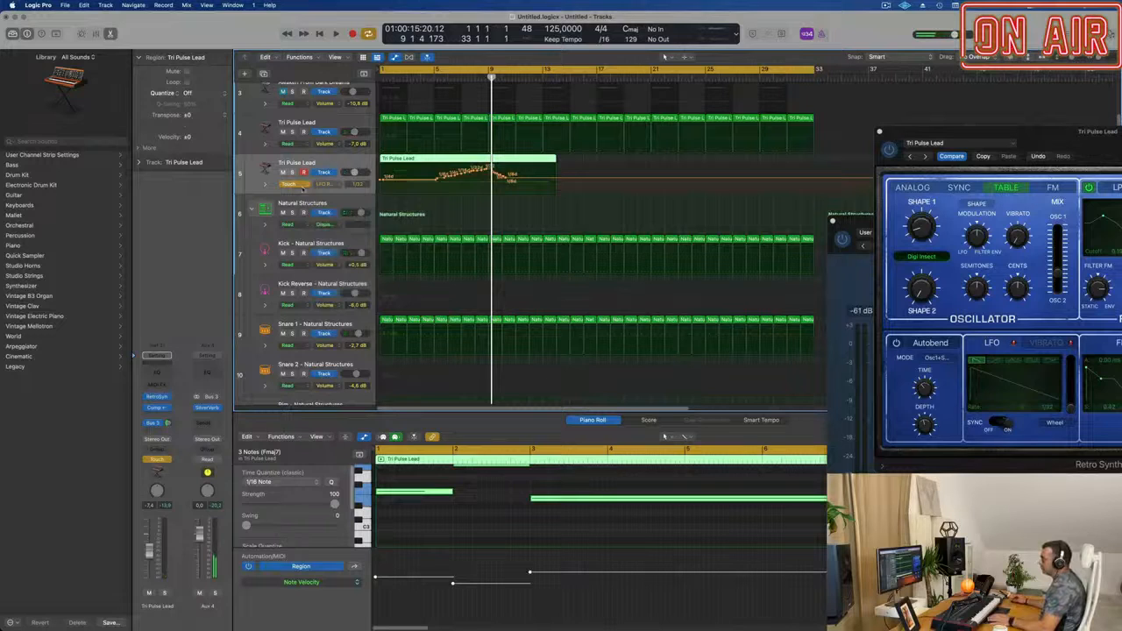
# Set the second Tri Pulse Lead track's automation mode to Read and enlarge the track's height.
pyautogui.click(291, 184)
pyautogui.click(296, 175)
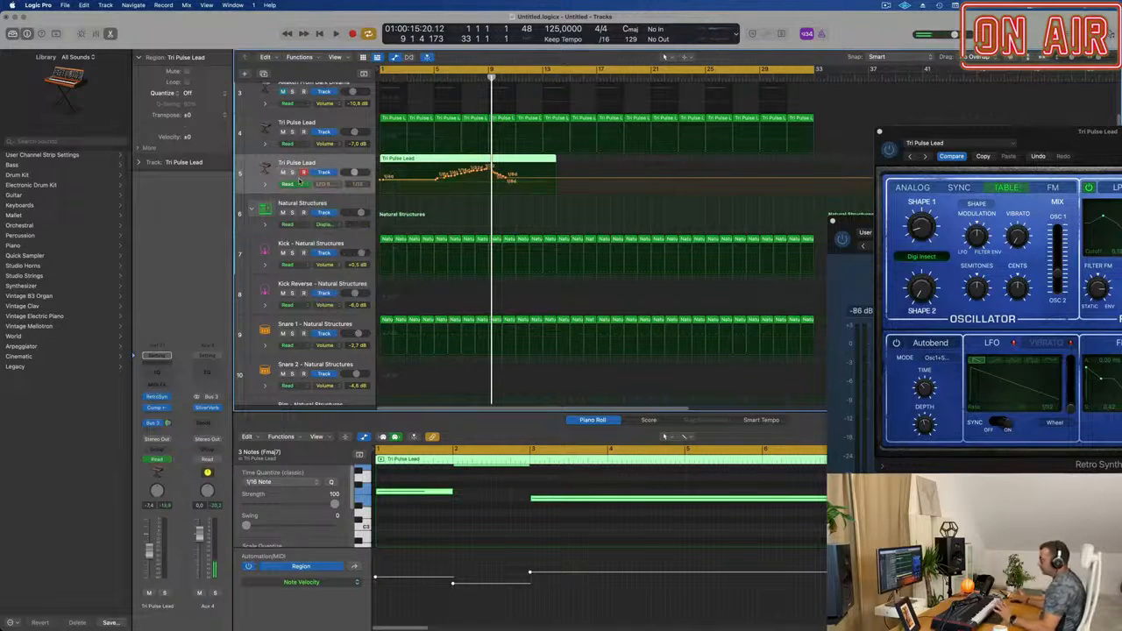
pyautogui.moveTo(304, 194); pyautogui.dragTo(306, 316)
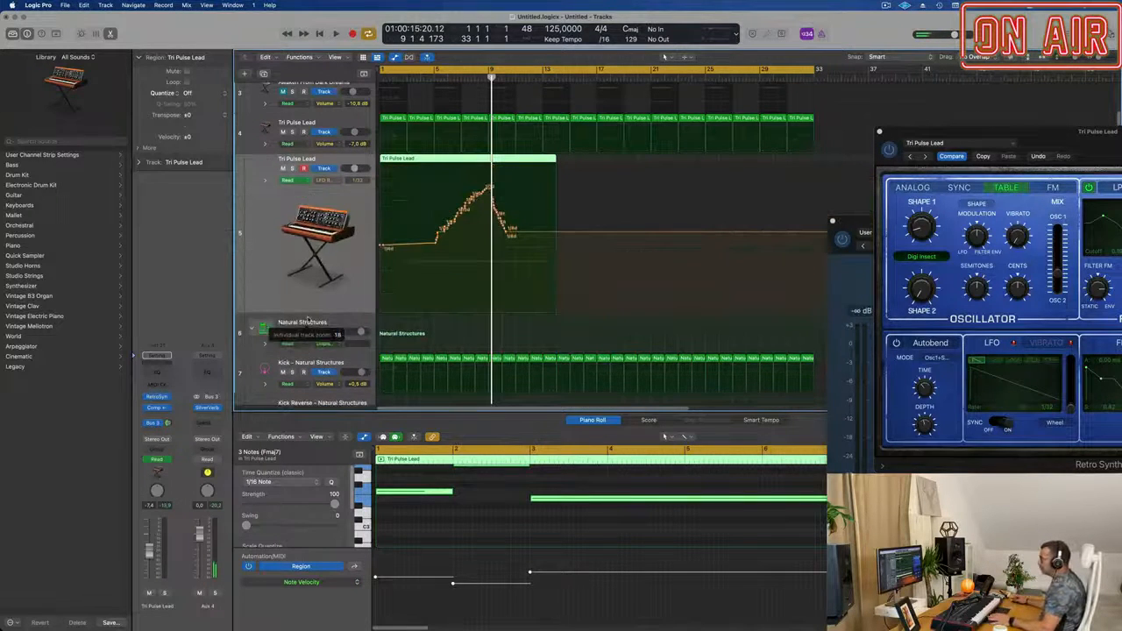
# Add an LFO rate automation point of 1/4 near the end of bar 1 on the second Tri Pulse Lead.
pyautogui.press('space')
pyautogui.press('super+Right')
pyautogui.press('super+Right')
pyautogui.press('super+Right')
pyautogui.press('super+Right')
pyautogui.press('super+Right')
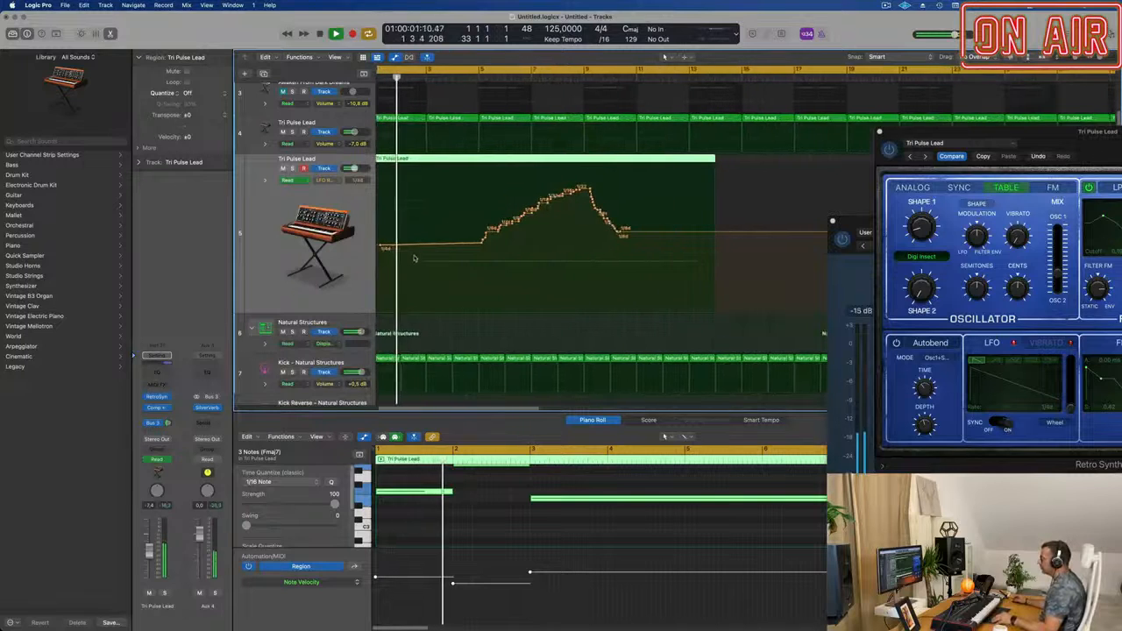
pyautogui.press('super+Left')
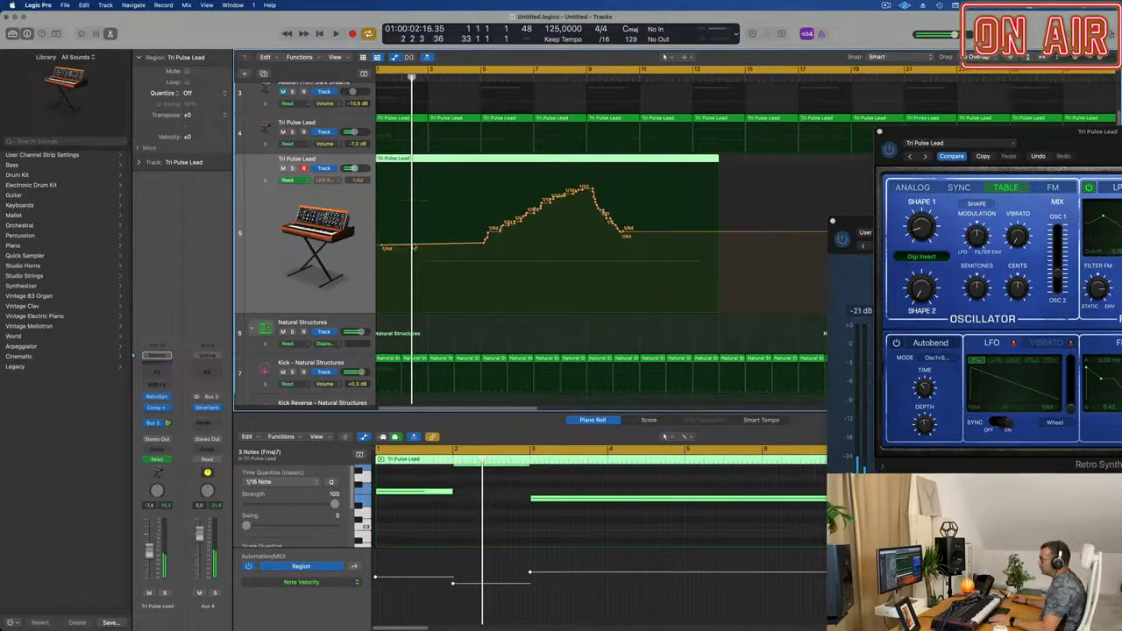
pyautogui.click(397, 248)
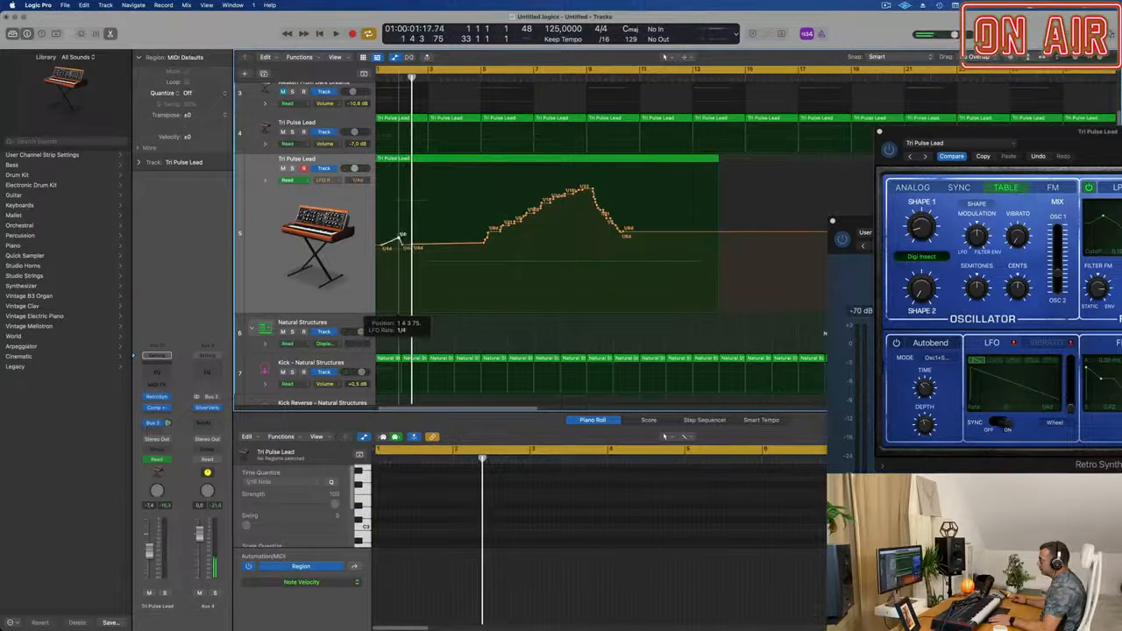
# Shape the early LFO rate curve with a 1/8 peak at bar 3 and a 1/4d dip at bar 4 during playback.
pyautogui.press('space')
pyautogui.press('super+Right')
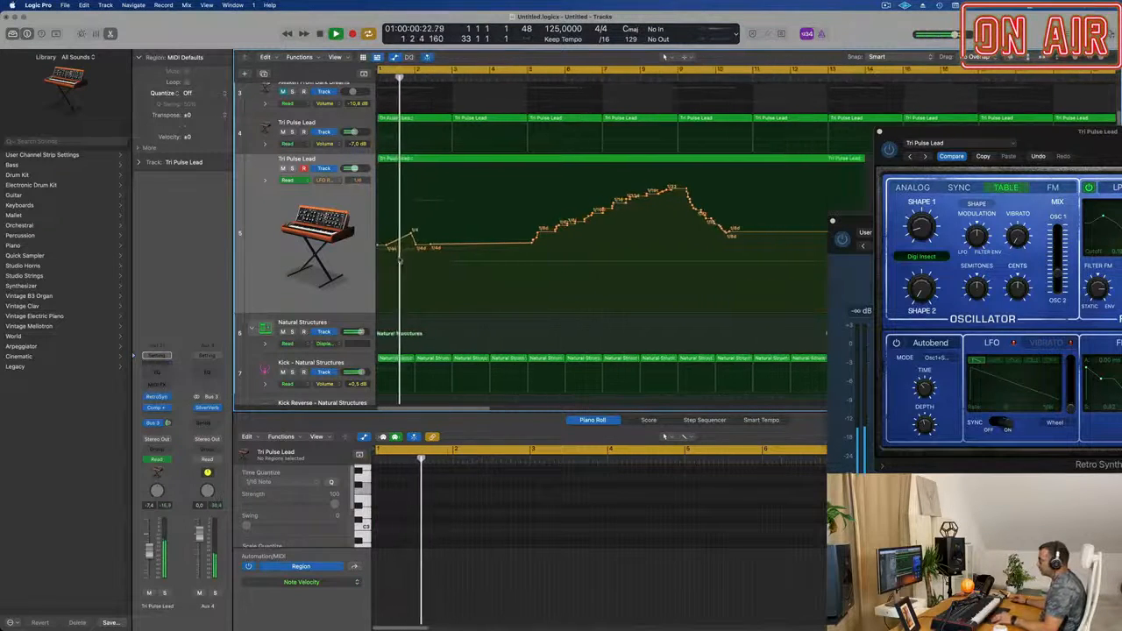
pyautogui.moveTo(432, 244); pyautogui.dragTo(452, 220)
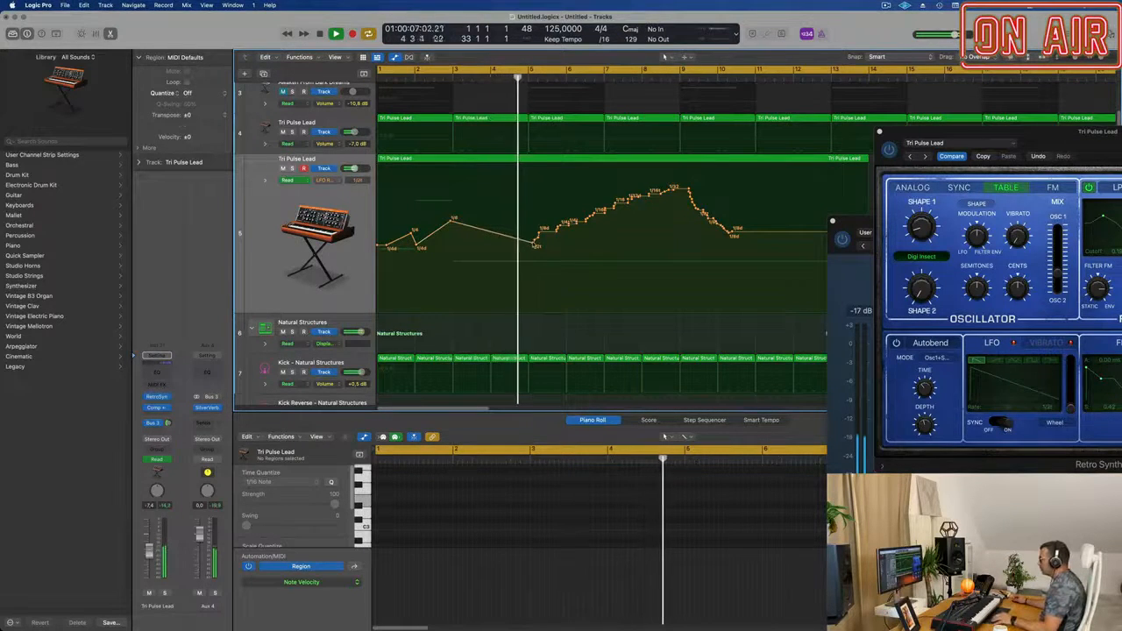
pyautogui.click(496, 231)
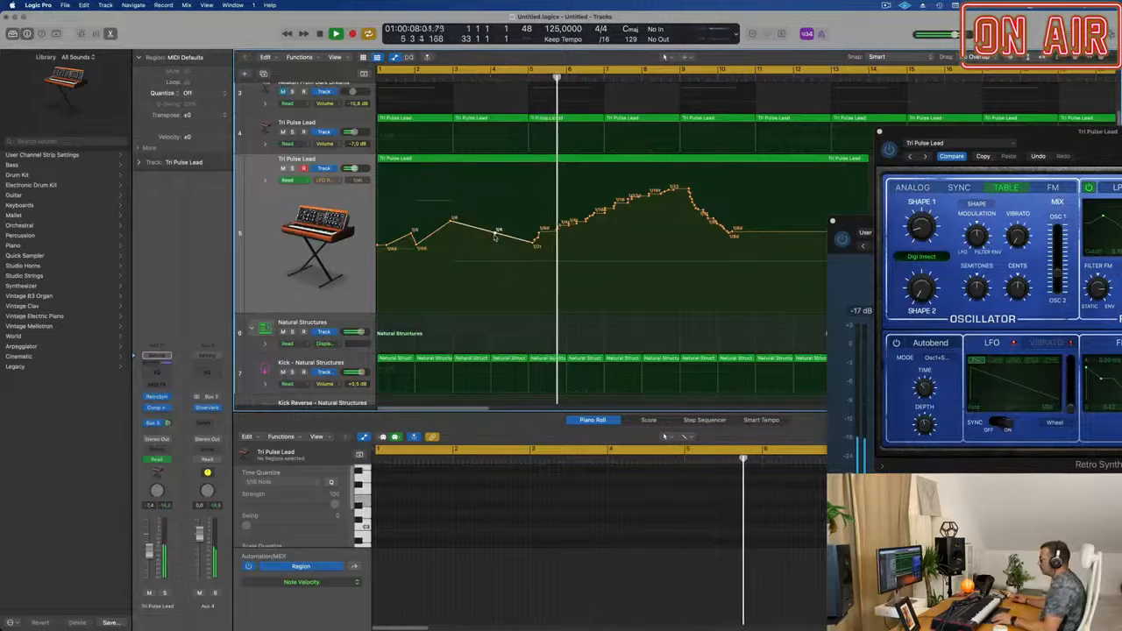
pyautogui.moveTo(496, 238); pyautogui.dragTo(496, 245)
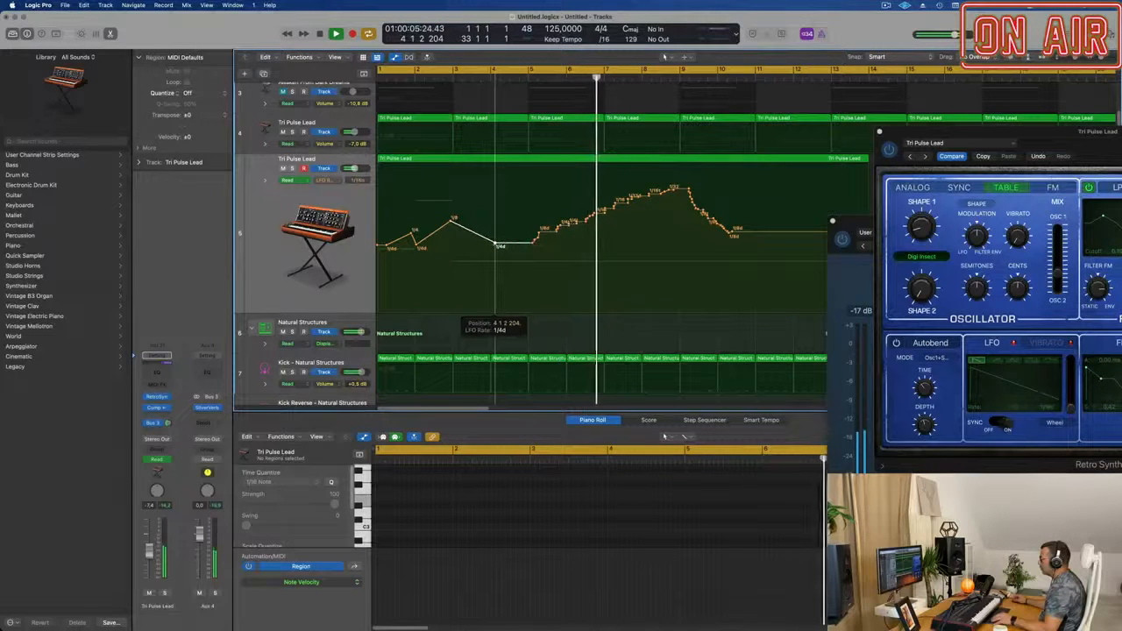
pyautogui.scroll(-6, 598, 241)
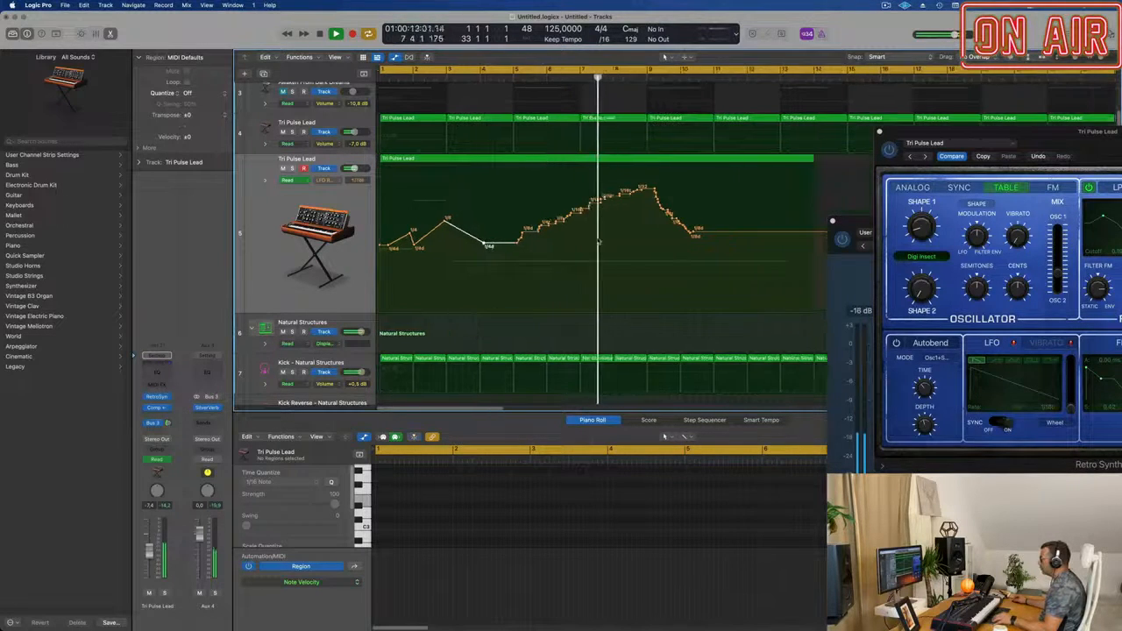
# Slope the end of the LFO rate curve down to about 1/2 at bar 13 and replay from the start.
pyautogui.scroll(3, 596, 241)
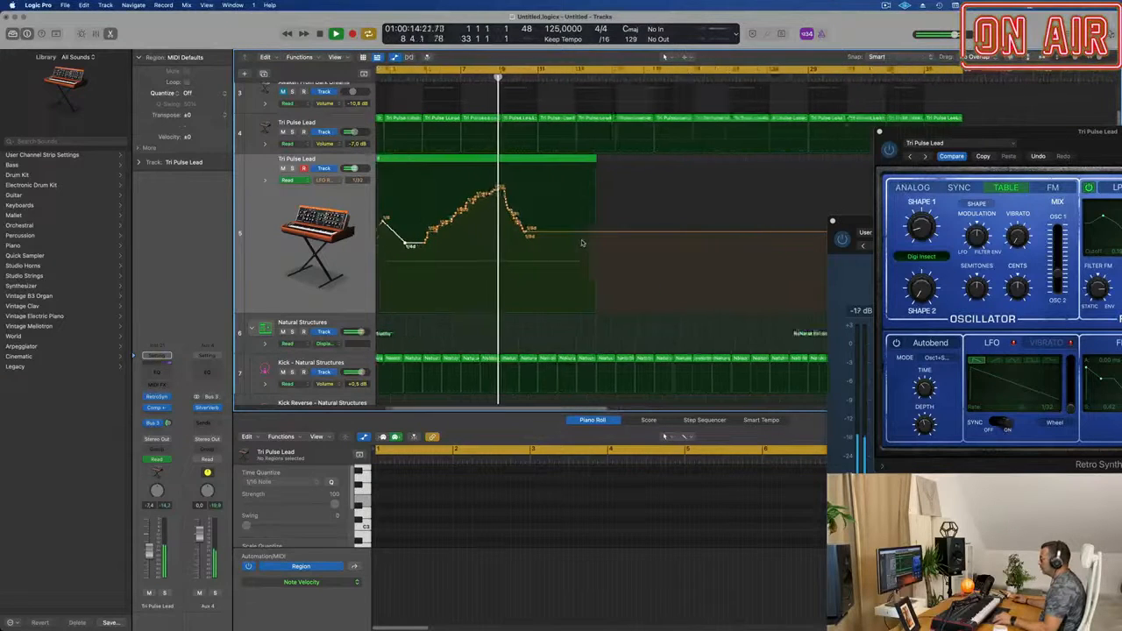
pyautogui.moveTo(532, 234); pyautogui.dragTo(612, 252)
pyautogui.press('Return')
pyautogui.scroll(-5, 605, 250)
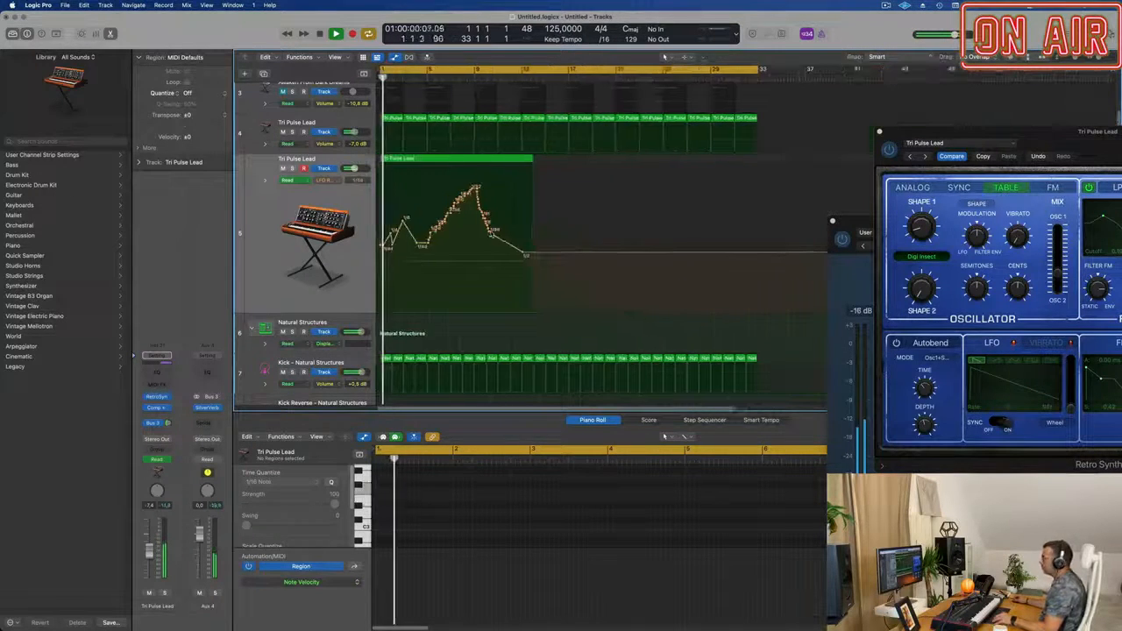
pyautogui.scroll(4, 520, 234)
# Switch the second lead's Retro Synth oscillator to Analog and audition it with the synth window below the automation curve.
pyautogui.moveTo(999, 136); pyautogui.dragTo(747, 232)
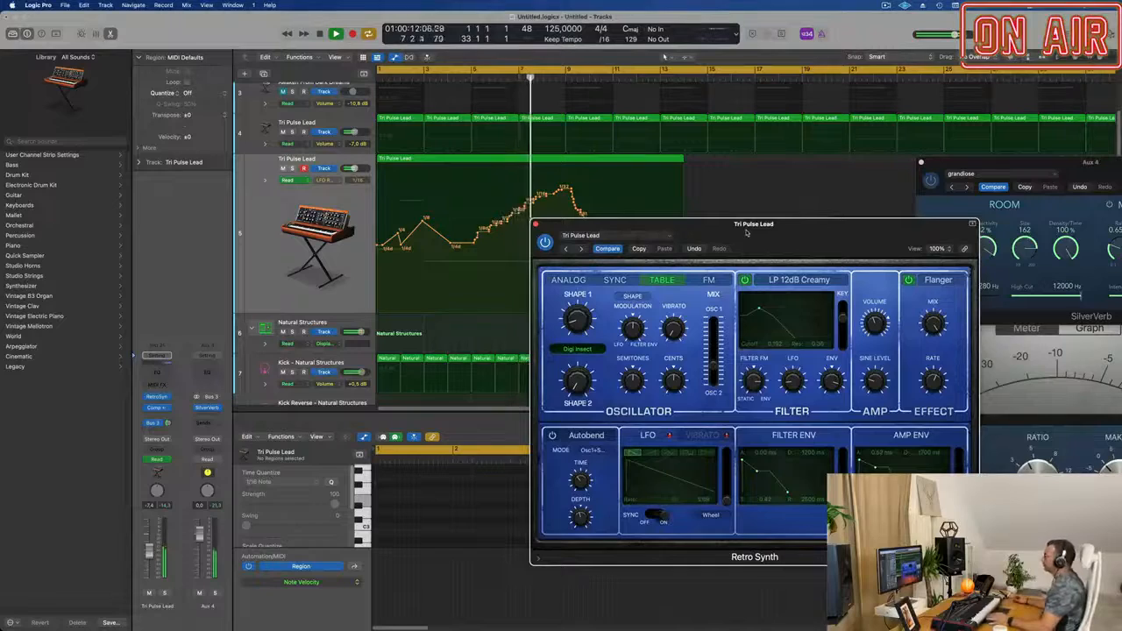
pyautogui.moveTo(746, 232); pyautogui.dragTo(703, 280)
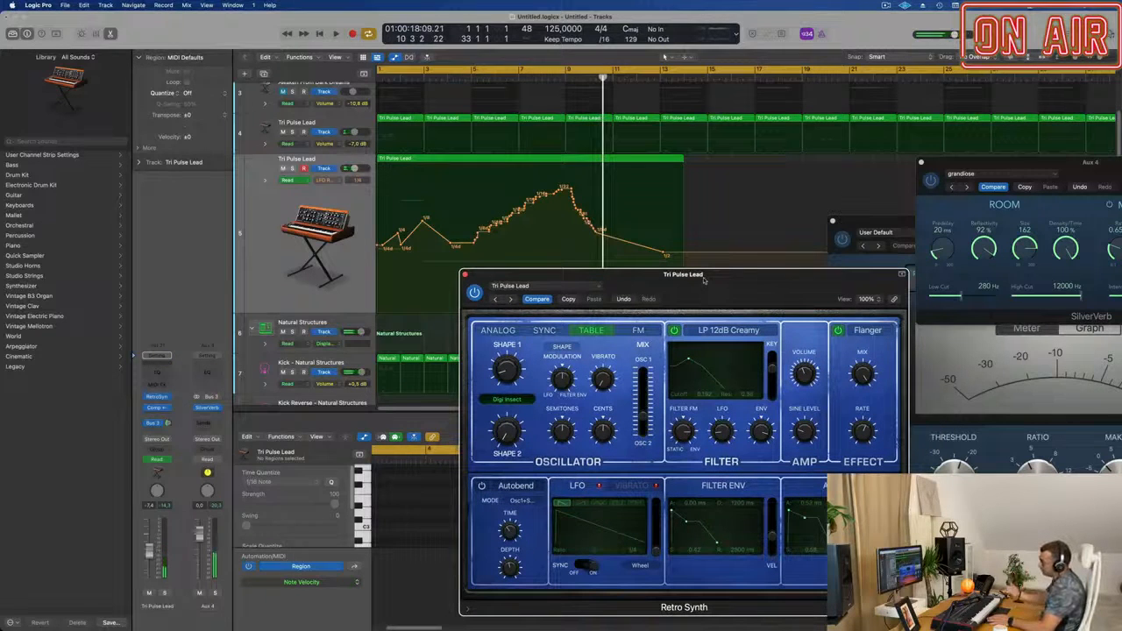
pyautogui.click(491, 331)
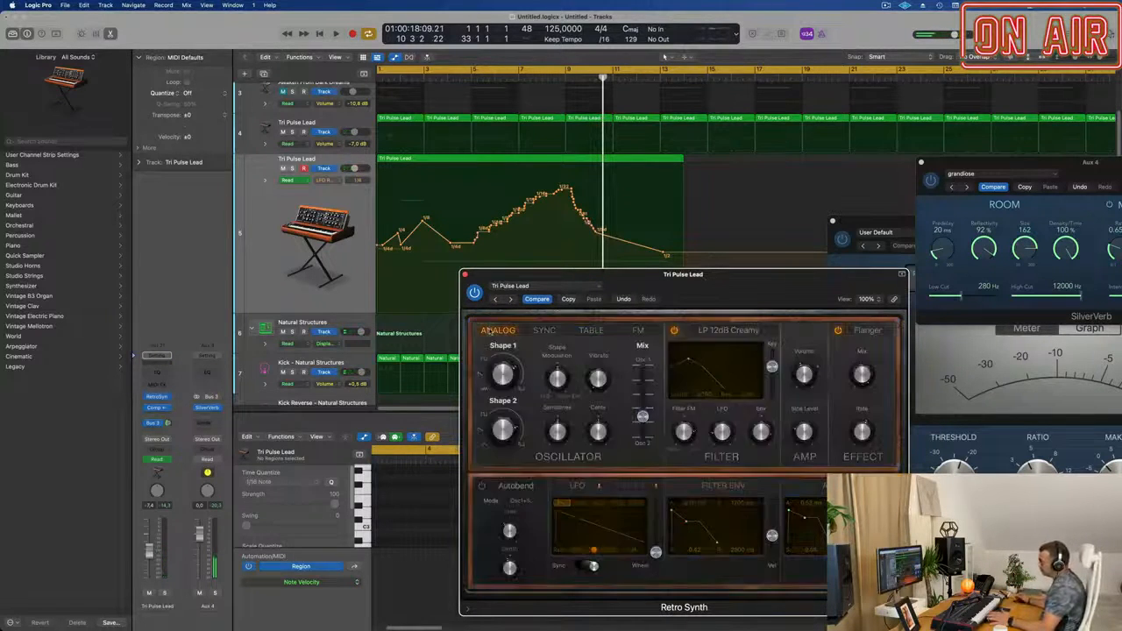
pyautogui.press('space')
pyautogui.moveTo(723, 282); pyautogui.dragTo(642, 263)
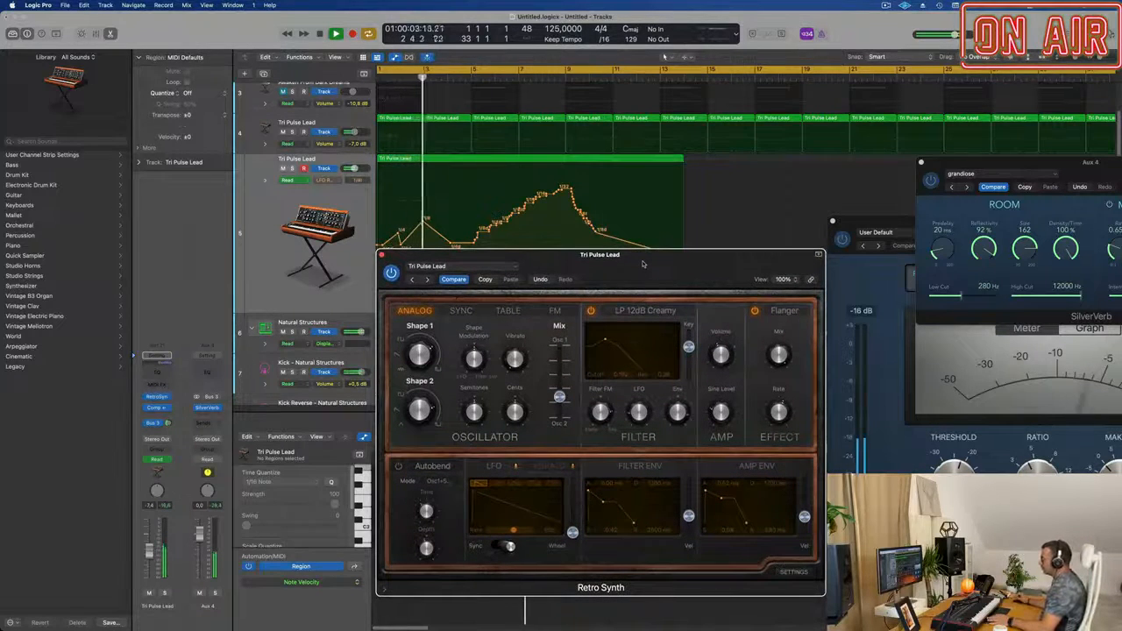
pyautogui.moveTo(642, 257); pyautogui.dragTo(663, 333)
# Cut the second Tri Pulse Lead region at bar 13 with the Split option for crossing notes, removing the excess.
pyautogui.scroll(-1, 623, 256)
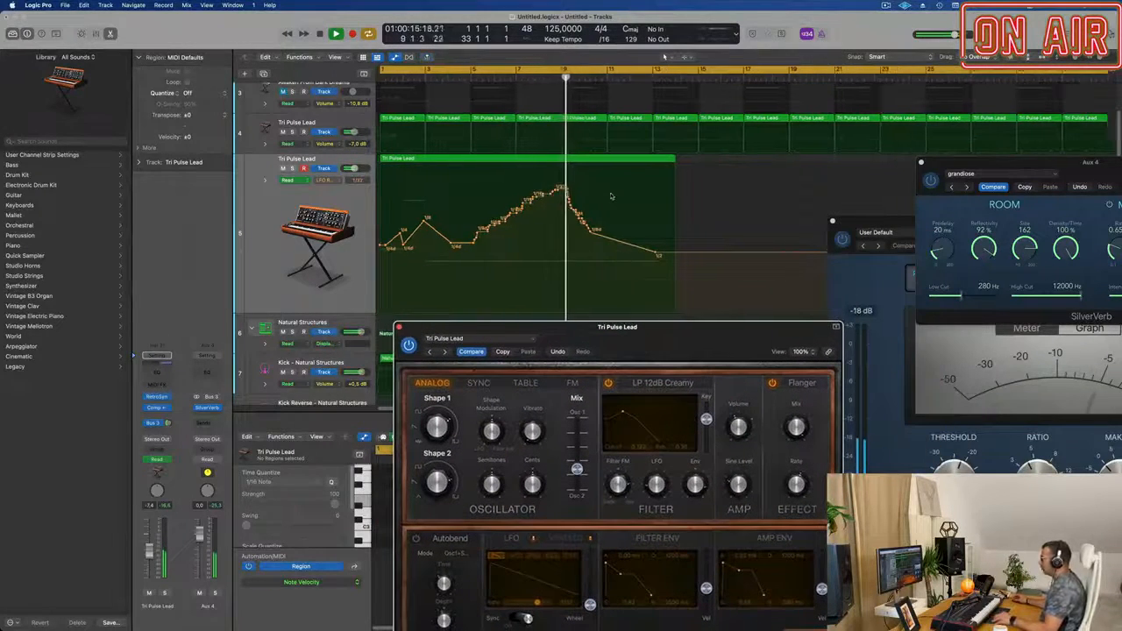
pyautogui.scroll(-2, 616, 158)
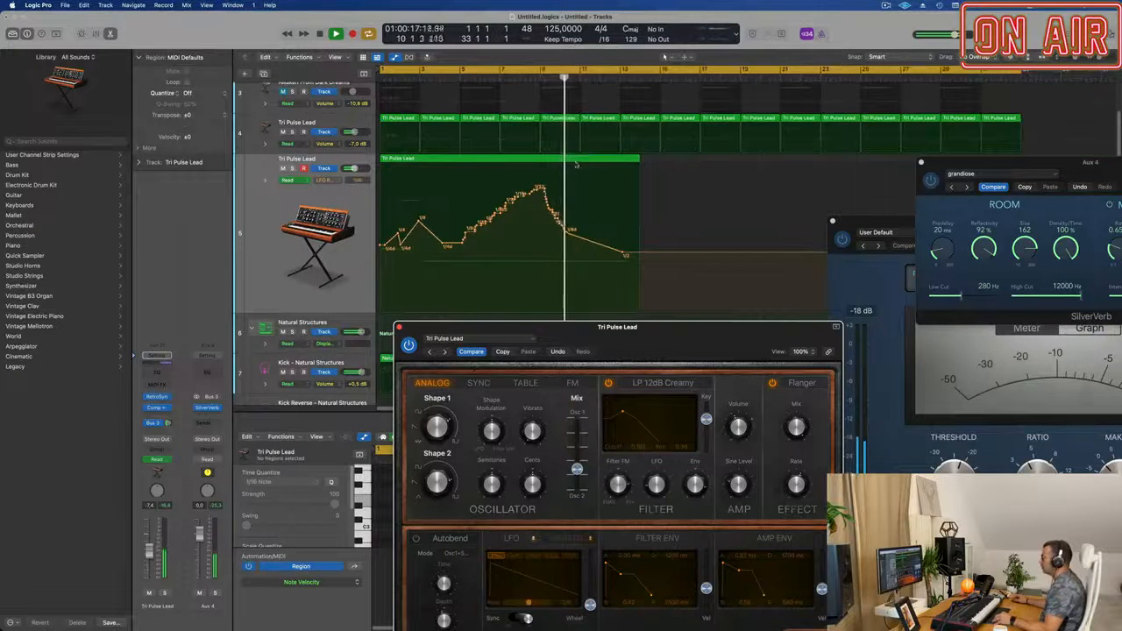
pyautogui.scroll(4, 576, 164)
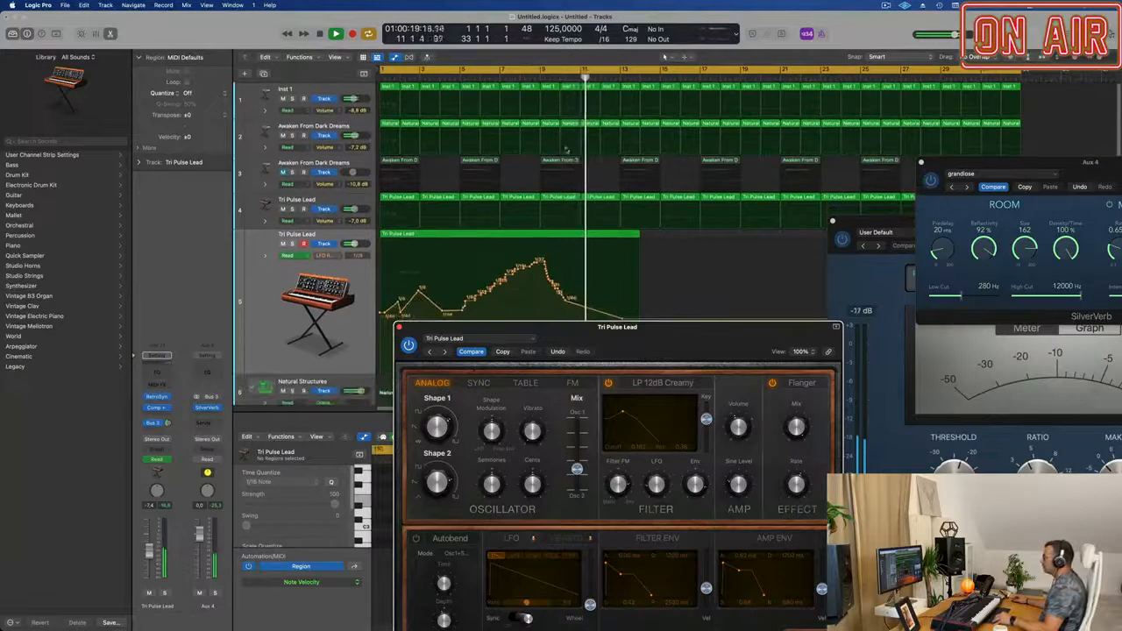
pyautogui.scroll(-3, 564, 171)
pyautogui.scroll(-4, 553, 183)
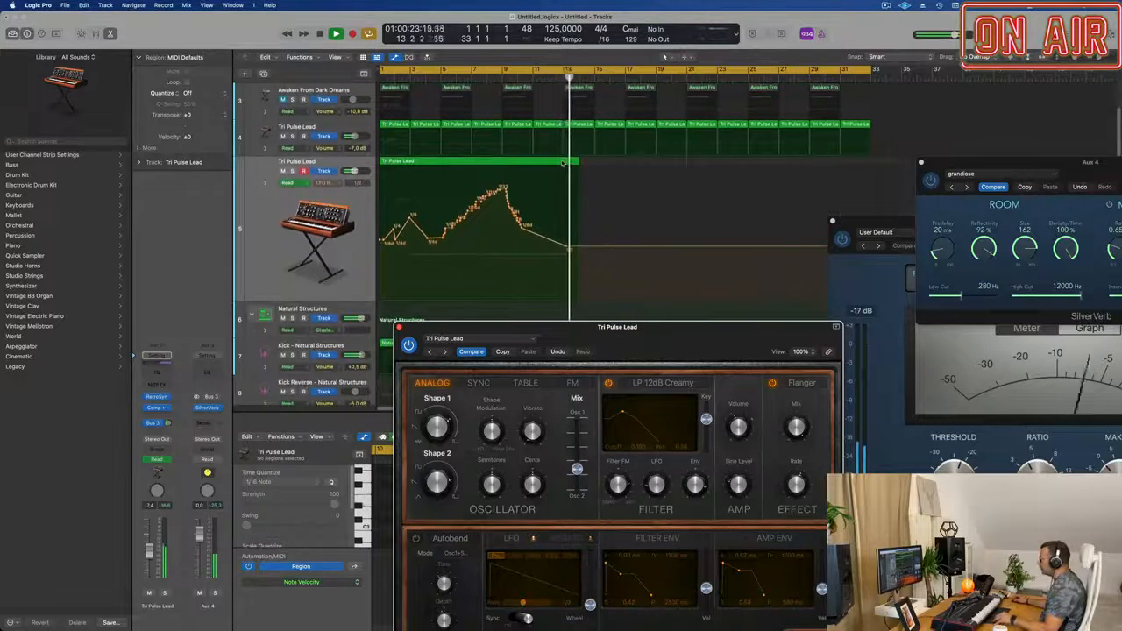
pyautogui.click(564, 163)
pyautogui.press('space')
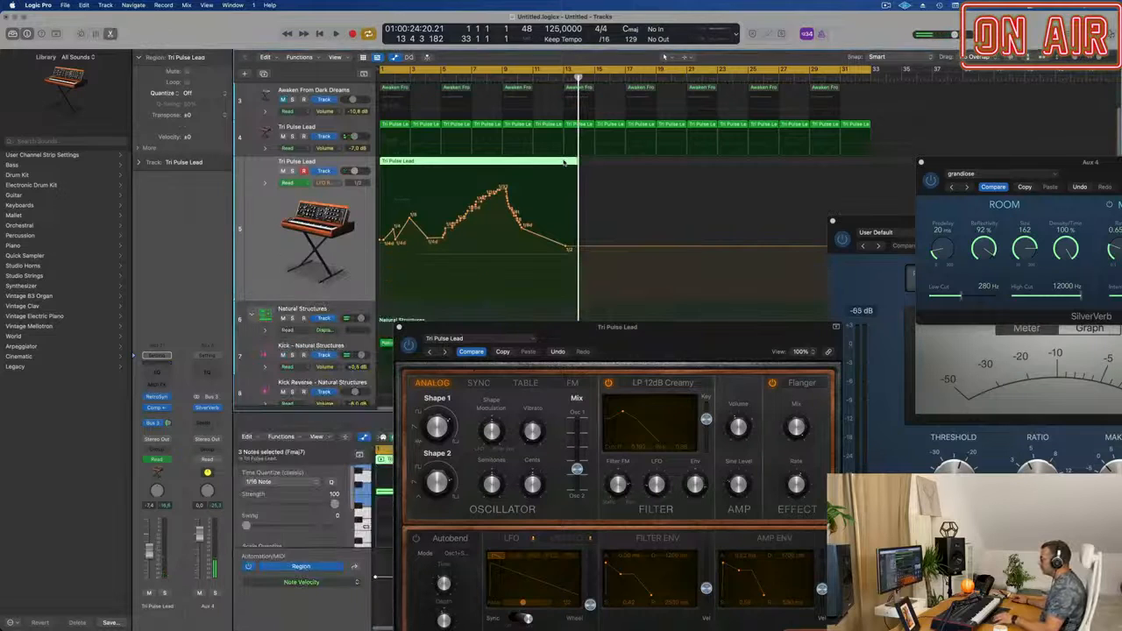
pyautogui.click(563, 160)
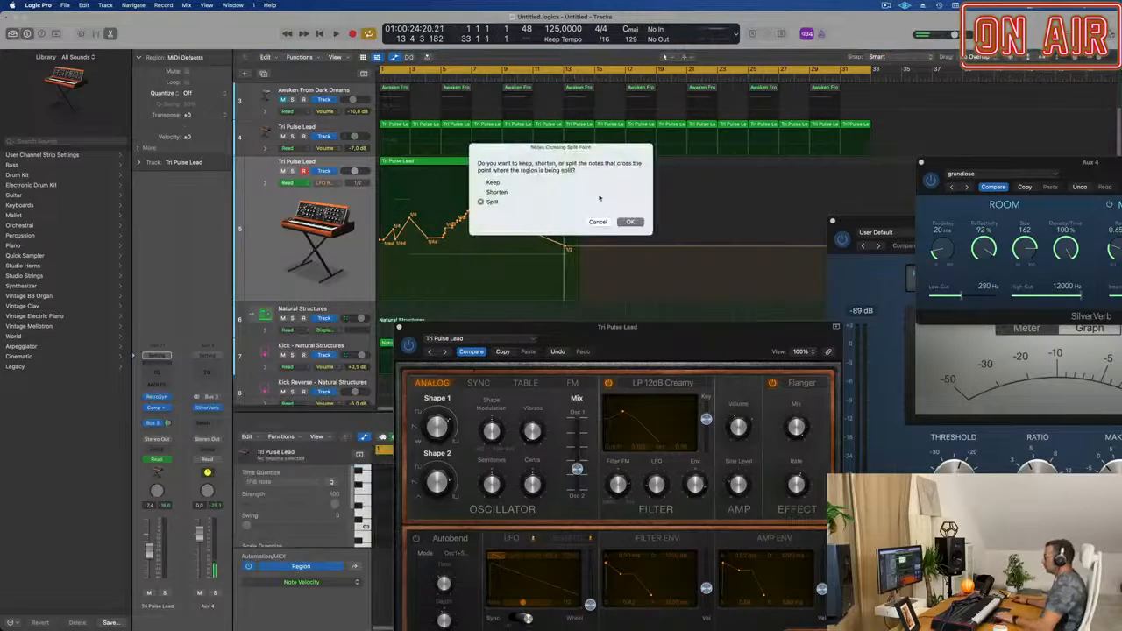
pyautogui.click(631, 222)
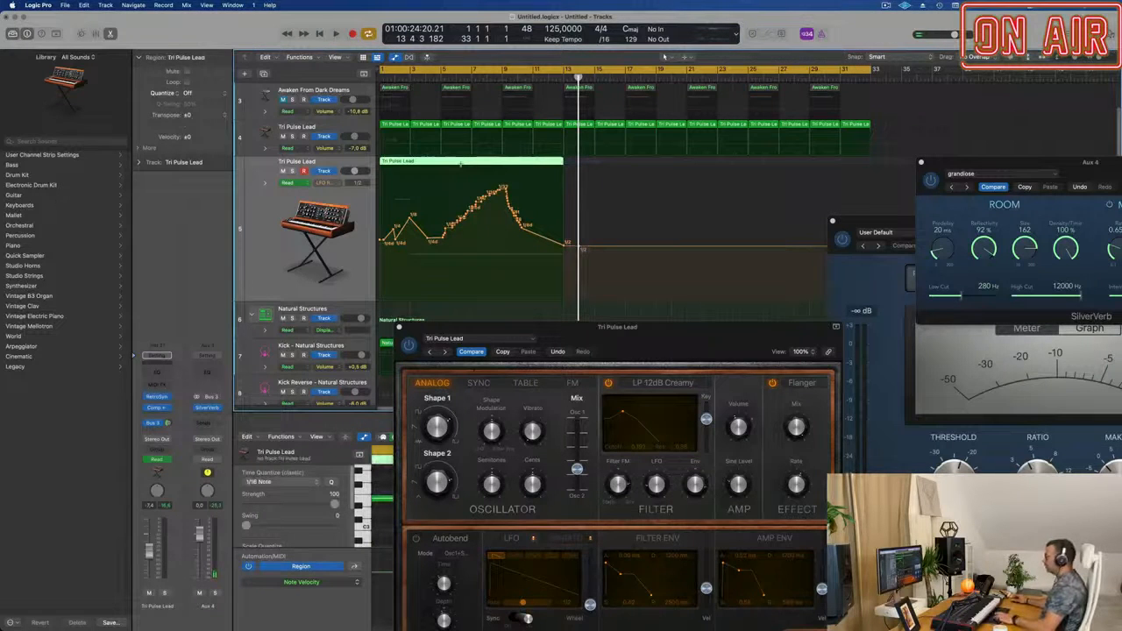
# Repeat the trimmed Tri Pulse Lead region with its automation once from bar 13, and play from the start.
pyautogui.press('super+r')
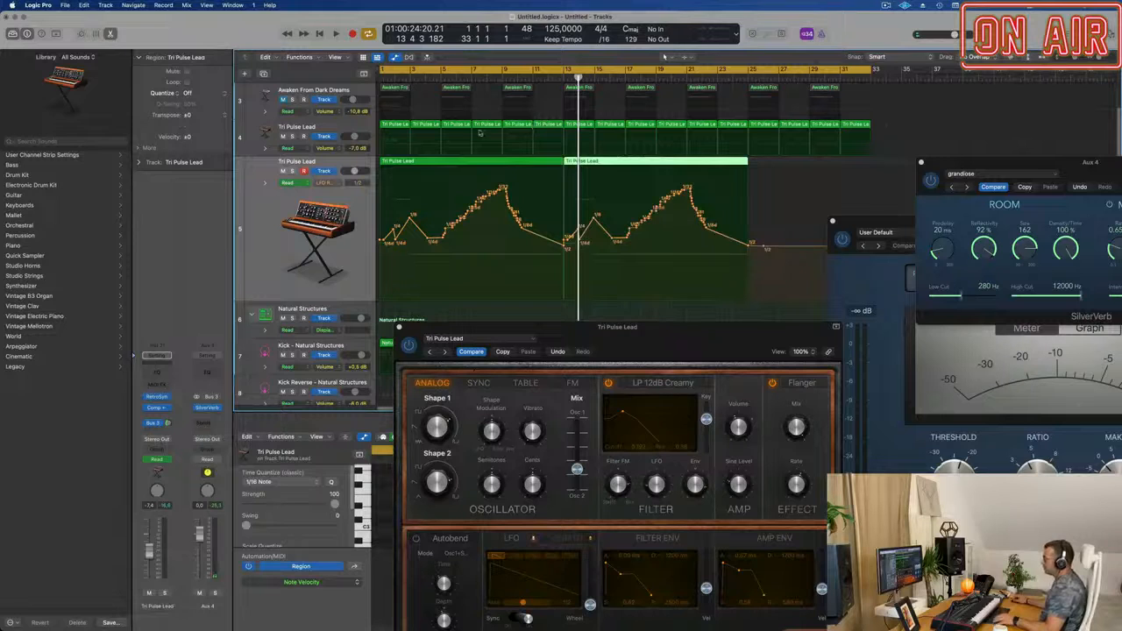
pyautogui.press('Return')
pyautogui.press('space')
pyautogui.press('super+Left')
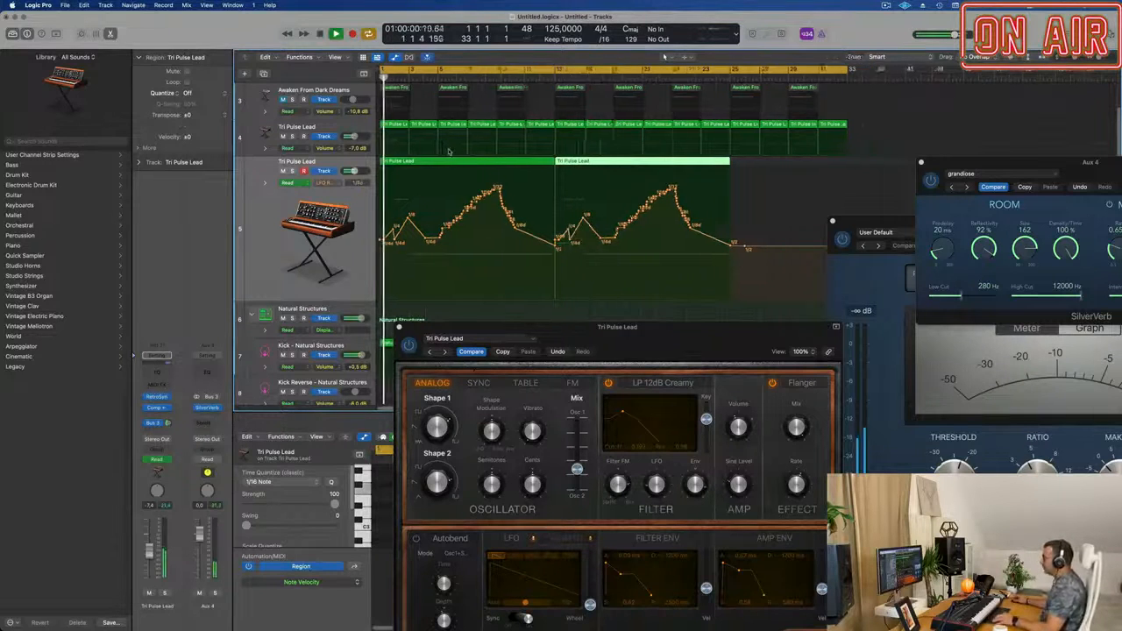
# Move the copied Tri Pulse Lead region with its LFO rate automation to bar 17 and clear the lower pane for the track list.
pyautogui.moveTo(605, 161); pyautogui.dragTo(656, 164)
pyautogui.press('super+Left')
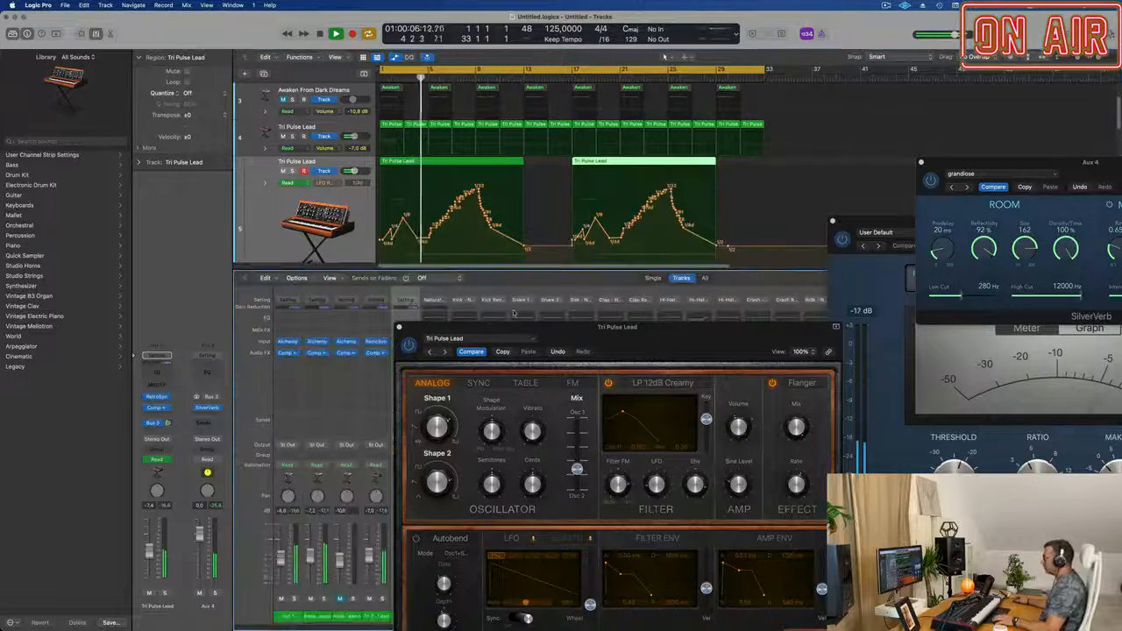
pyautogui.press('e')
pyautogui.moveTo(602, 328); pyautogui.dragTo(747, 164)
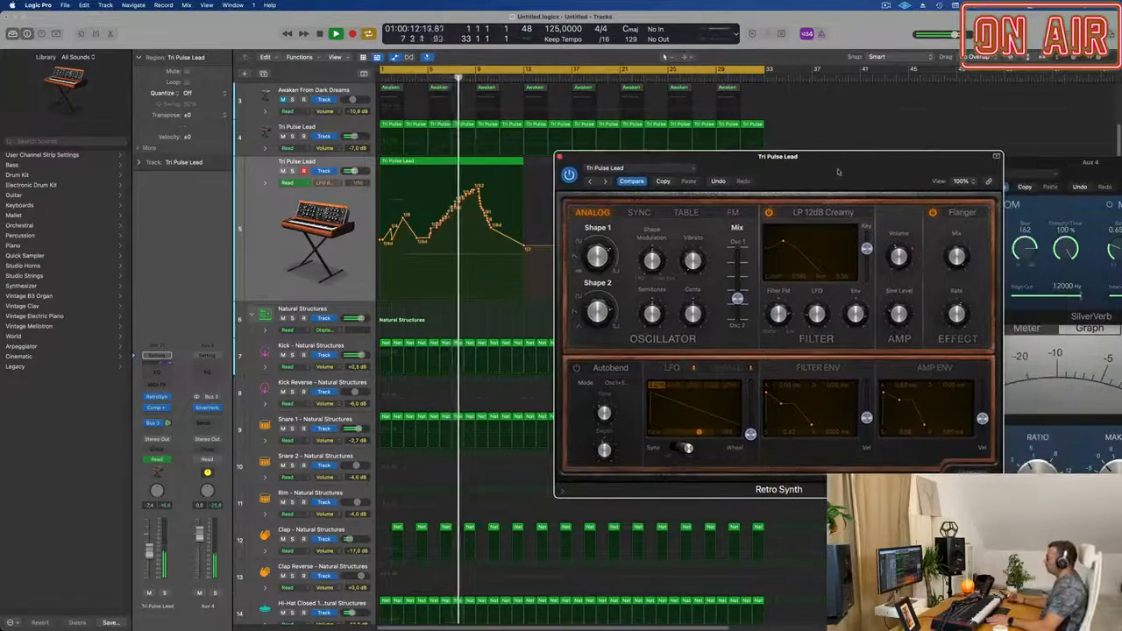
# Lower the filter cutoff of the second lead's Retro Synth and audition the part from the start.
pyautogui.moveTo(837, 172); pyautogui.dragTo(816, 168)
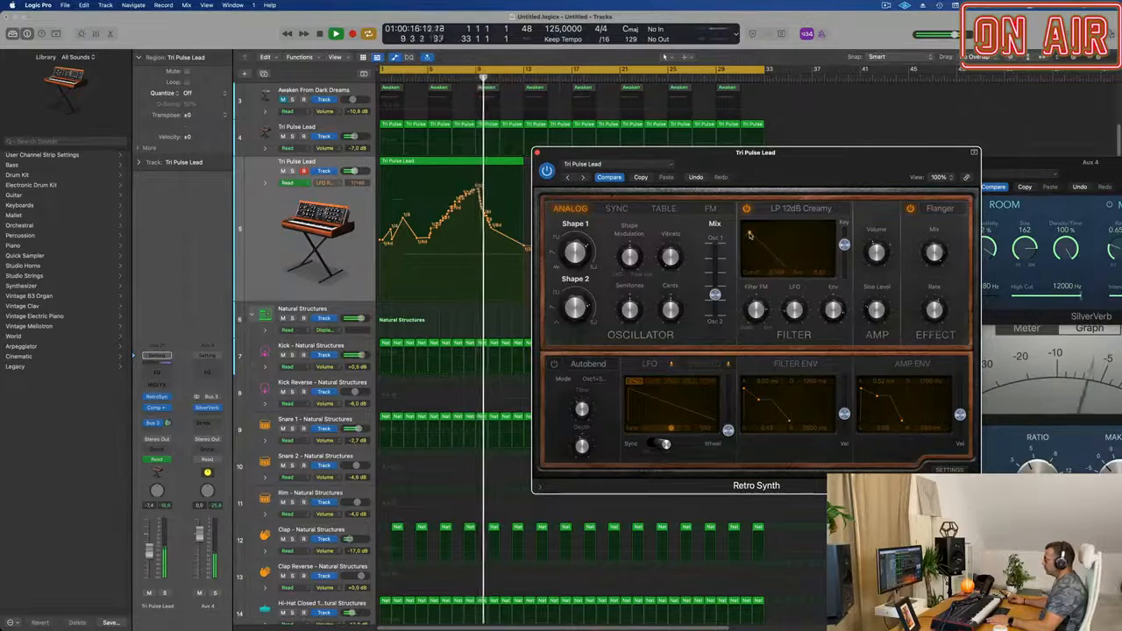
pyautogui.press('Return')
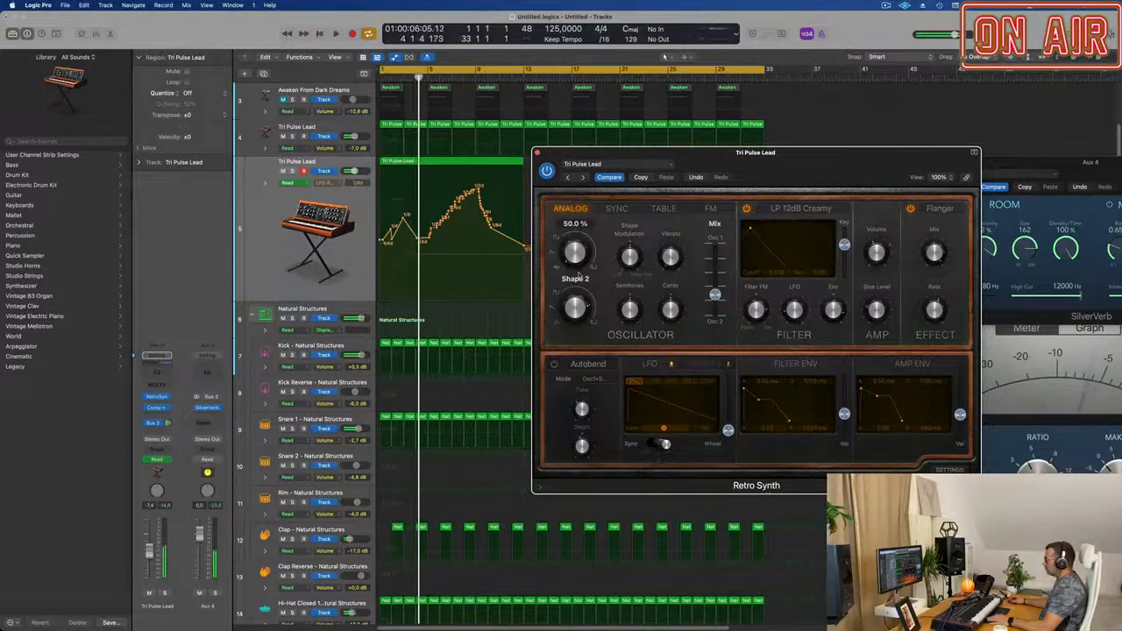
pyautogui.press('Return')
pyautogui.press('space')
pyautogui.moveTo(828, 160); pyautogui.dragTo(900, 169)
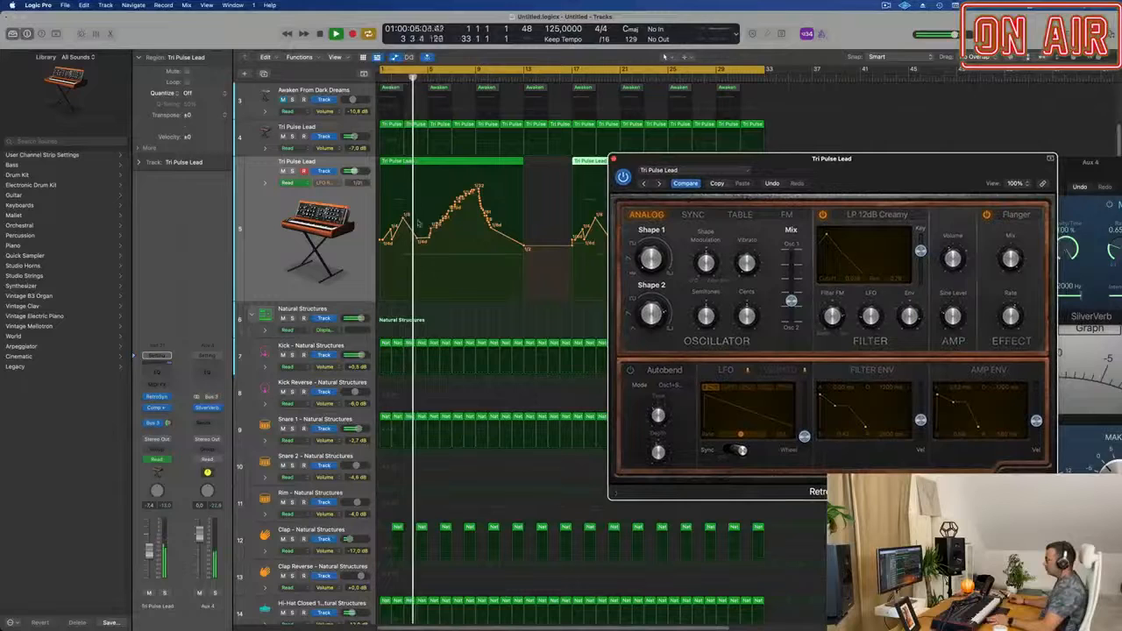
# Add a Bus 1 Delay send to the second Tri Pulse Lead and raise its send level during playback.
pyautogui.click(279, 250)
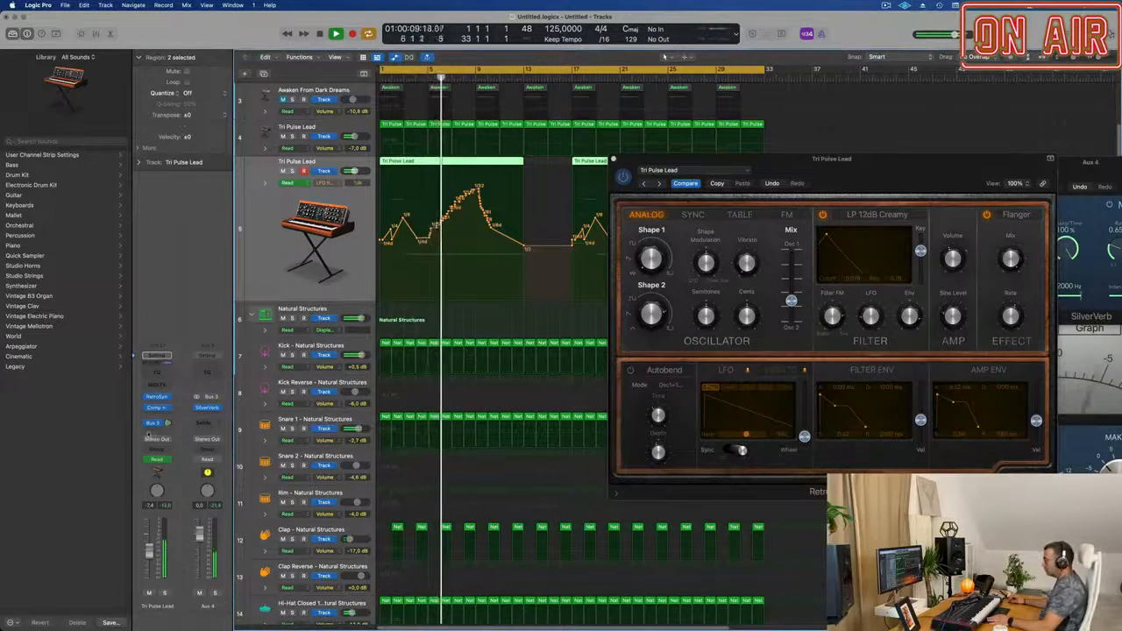
pyautogui.click(153, 431)
pyautogui.moveTo(176, 444)
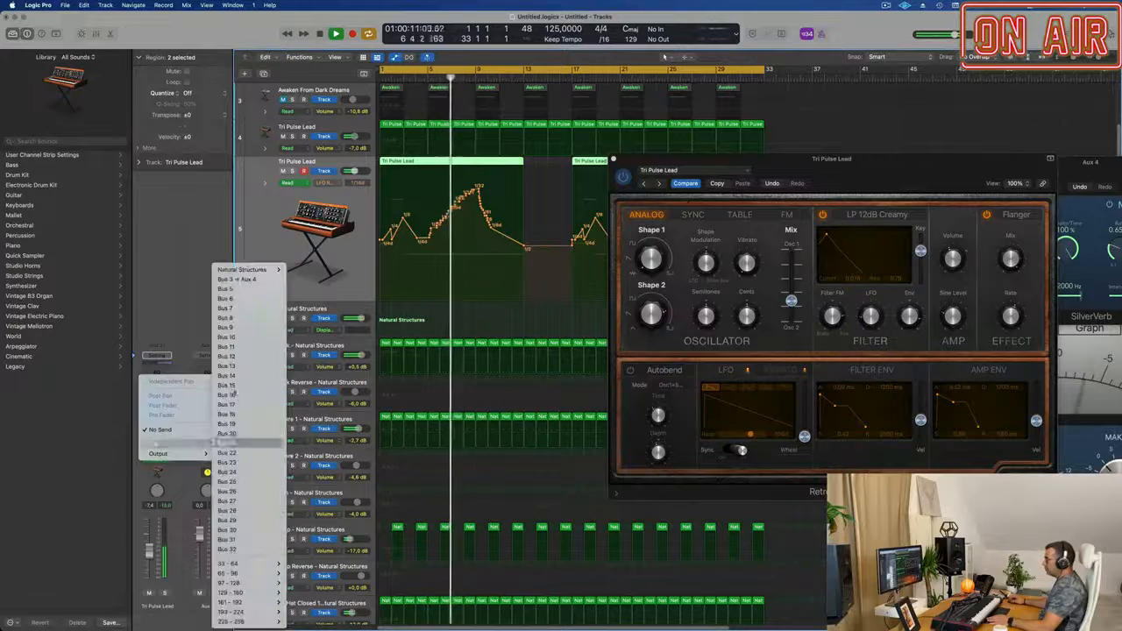
pyautogui.click(242, 290)
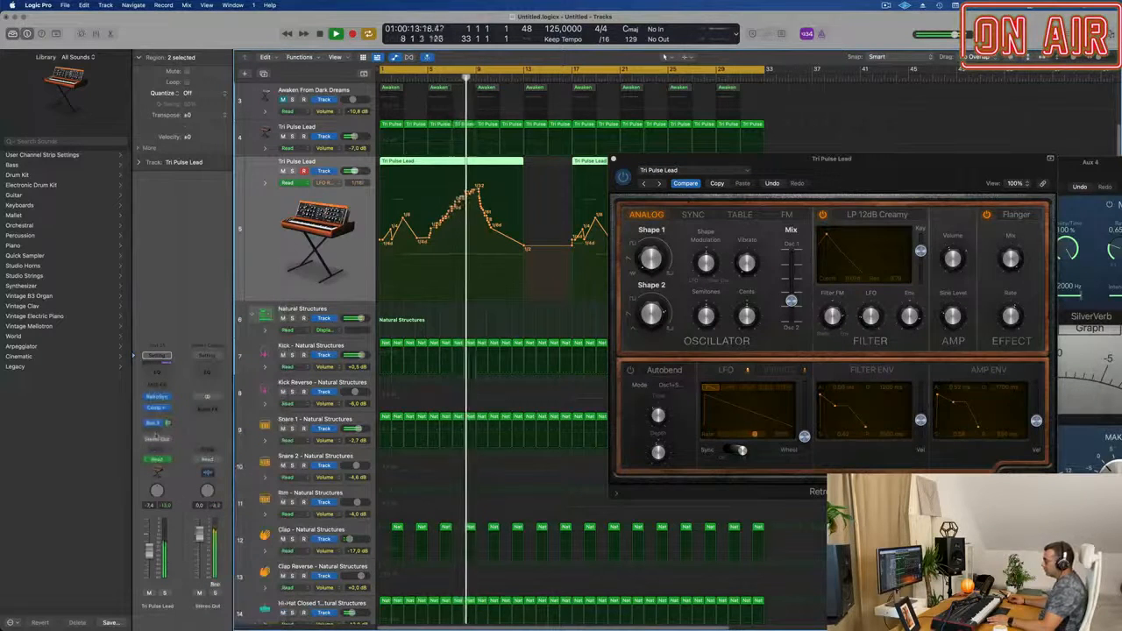
pyautogui.click(154, 422)
pyautogui.moveTo(193, 444)
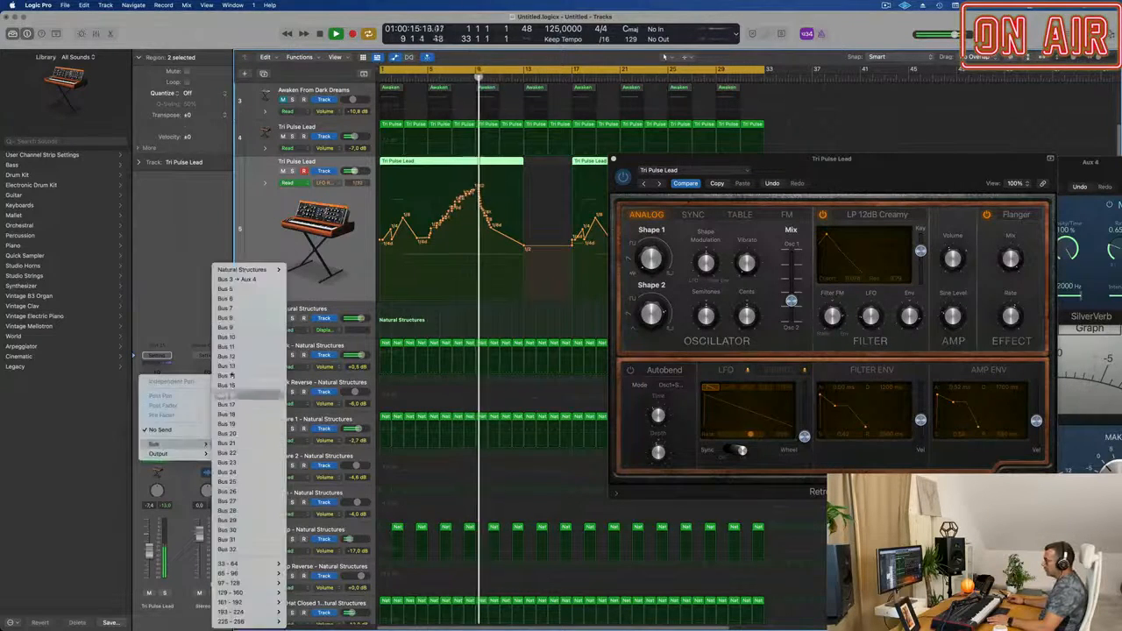
pyautogui.moveTo(263, 269)
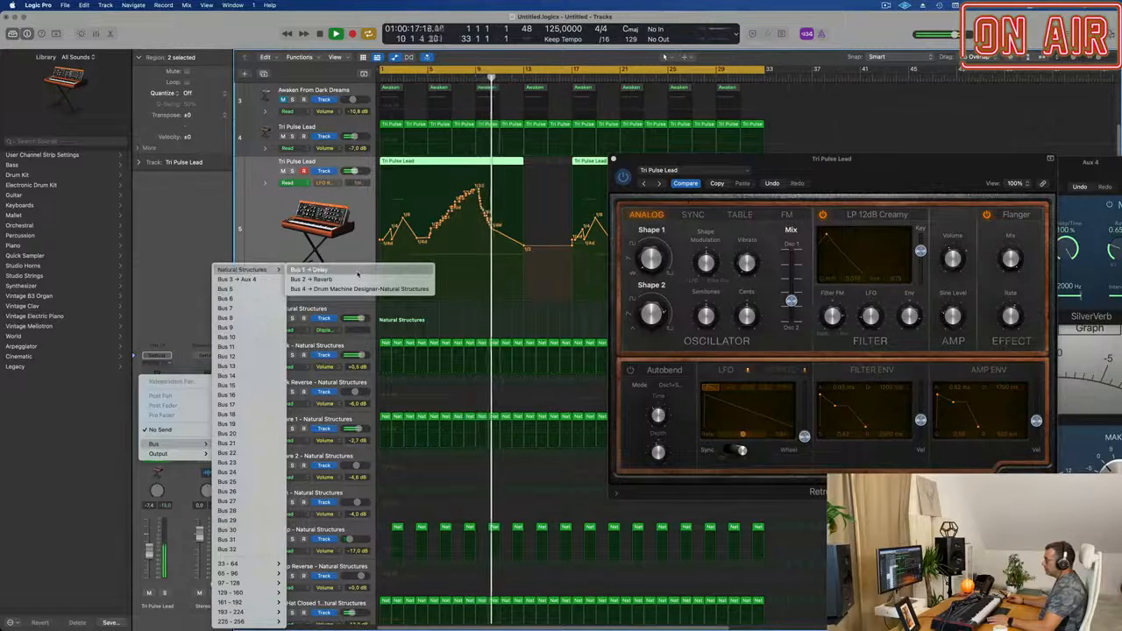
pyautogui.click(309, 269)
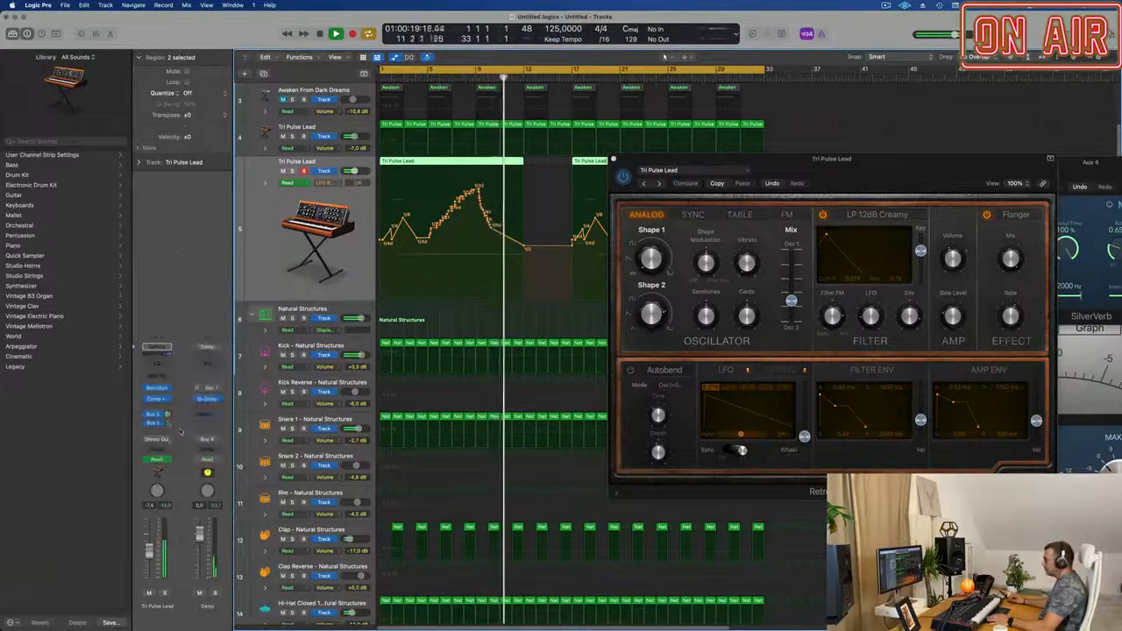
pyautogui.press('space')
pyautogui.moveTo(168, 425)
pyautogui.mouseDown()
pyautogui.moveTo(170, 415)
pyautogui.moveTo(169, 425)
pyautogui.mouseUp()
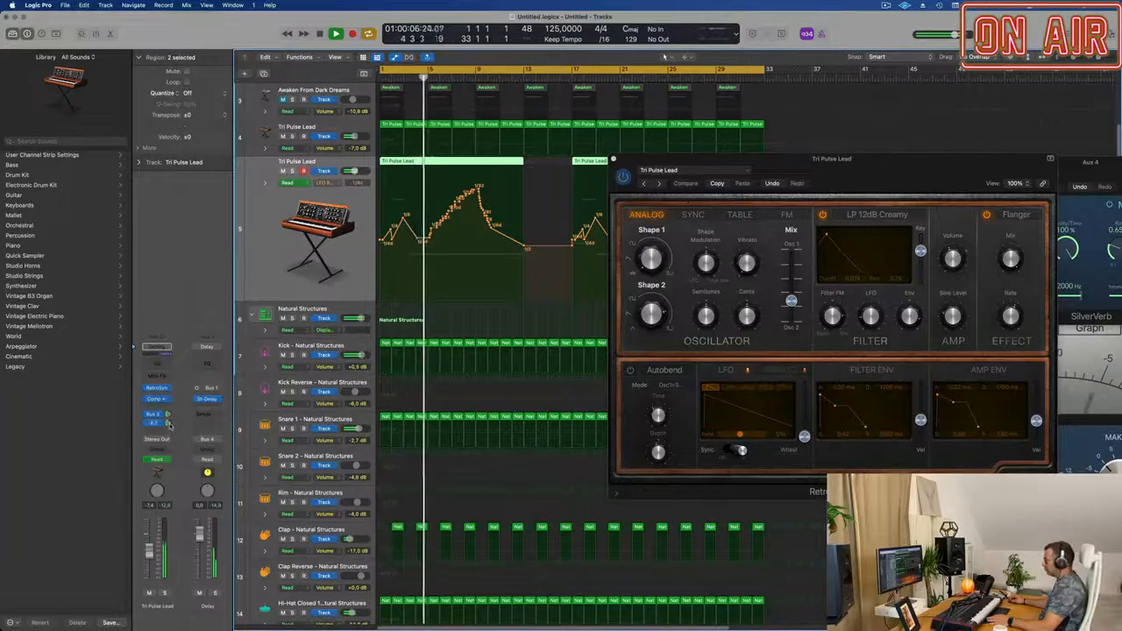
# Adjust the Flanger mix on the second lead's Retro Synth while listening, and close the synth window.
pyautogui.moveTo(966, 165); pyautogui.dragTo(1059, 145)
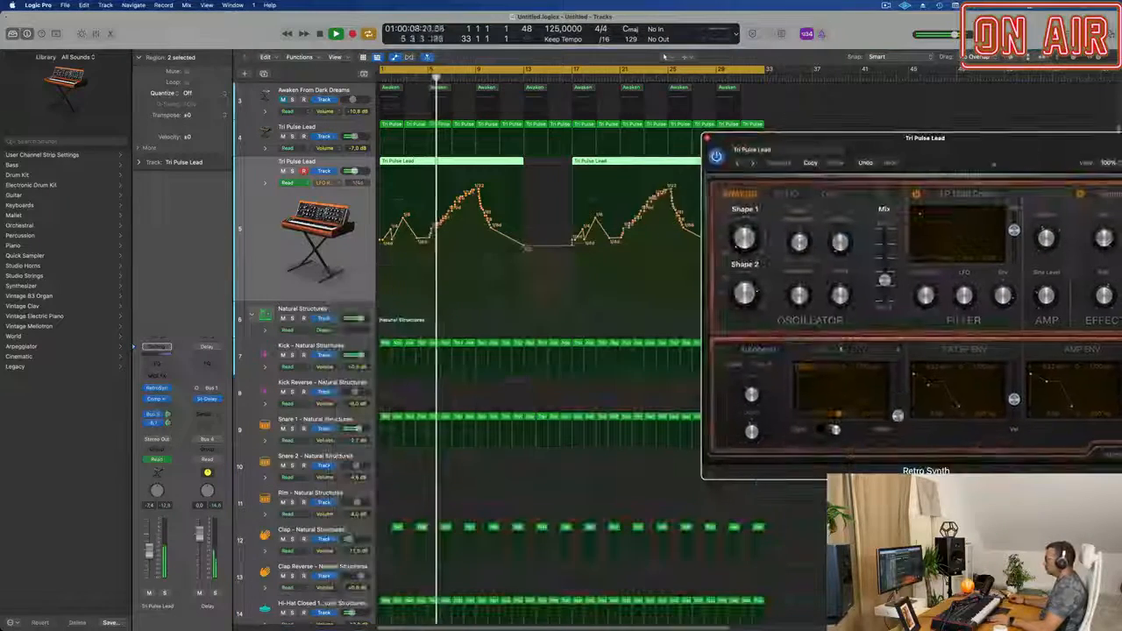
pyautogui.scroll(5, 521, 252)
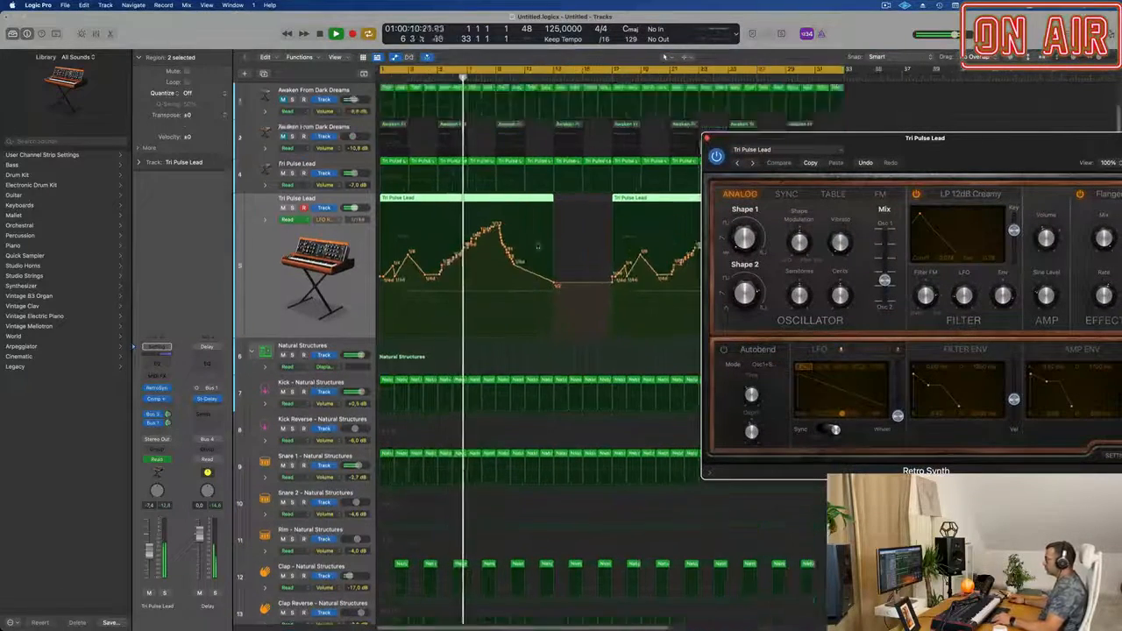
pyautogui.scroll(-1, 551, 231)
pyautogui.moveTo(932, 162); pyautogui.dragTo(829, 163)
pyautogui.moveTo(1007, 263)
pyautogui.mouseDown()
pyautogui.moveTo(1005, 291)
pyautogui.moveTo(1008, 268)
pyautogui.mouseUp()
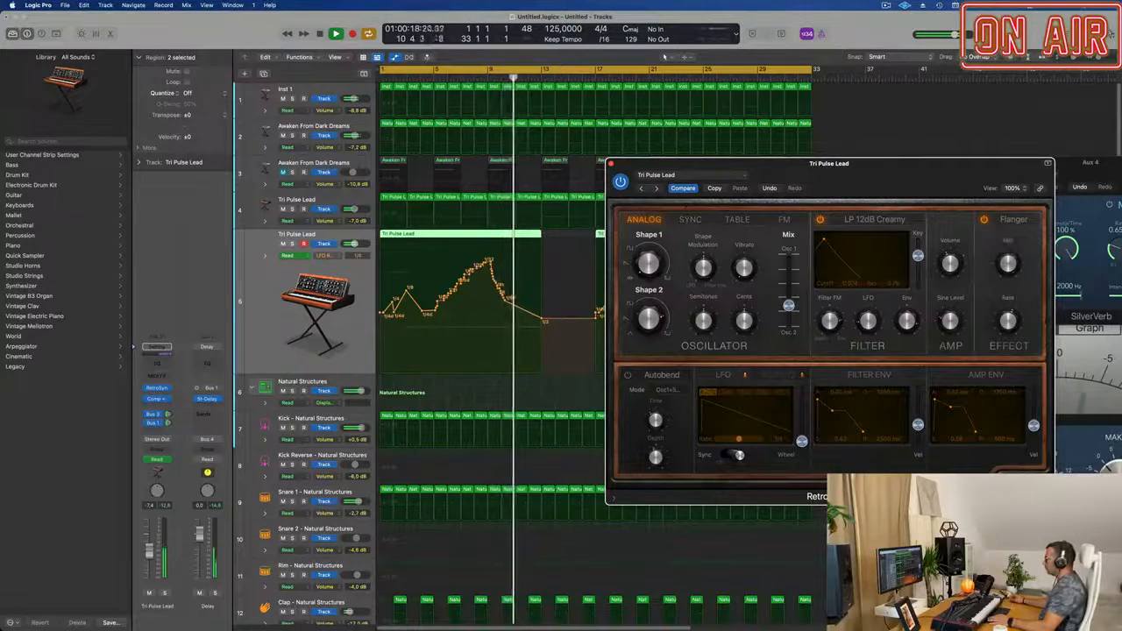
pyautogui.click(885, 5)
pyautogui.click(858, 16)
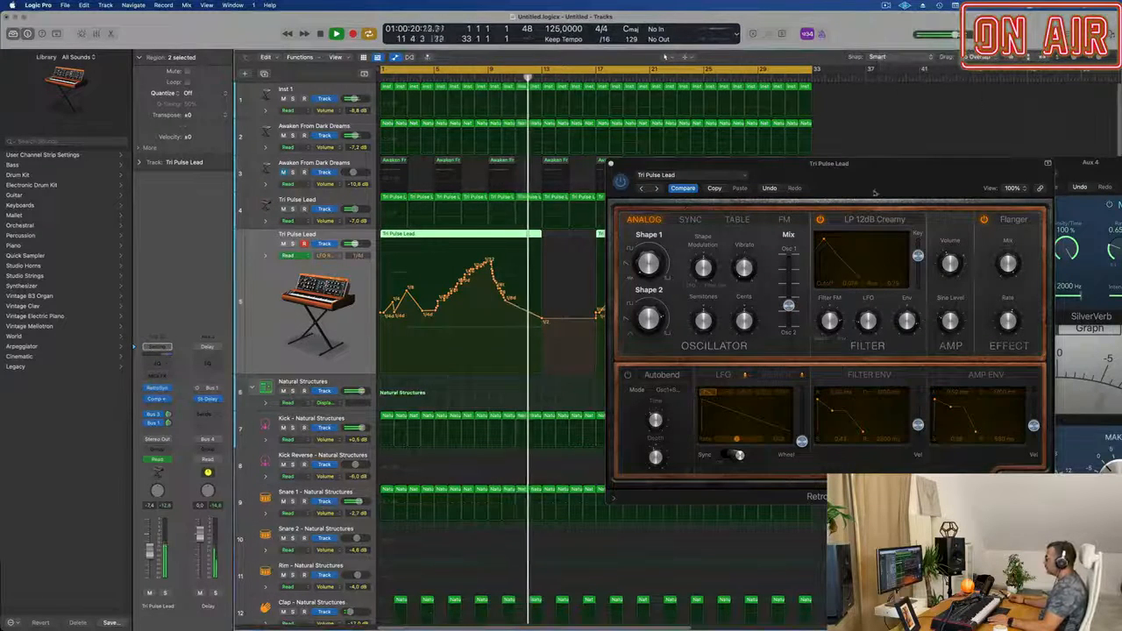
pyautogui.moveTo(884, 165); pyautogui.dragTo(853, 168)
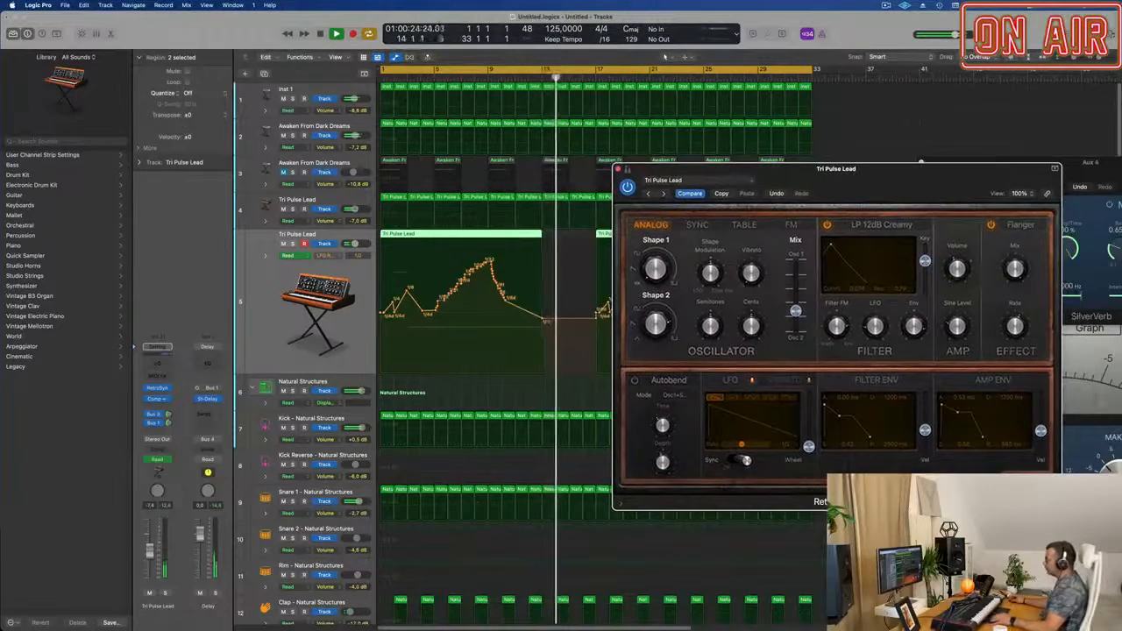
pyautogui.click(617, 170)
# Unmute the second Awaken From Dark Dreams track and compare the opening with the second lead muted and unmuted.
pyautogui.press('super+Left')
pyautogui.press('super+Up')
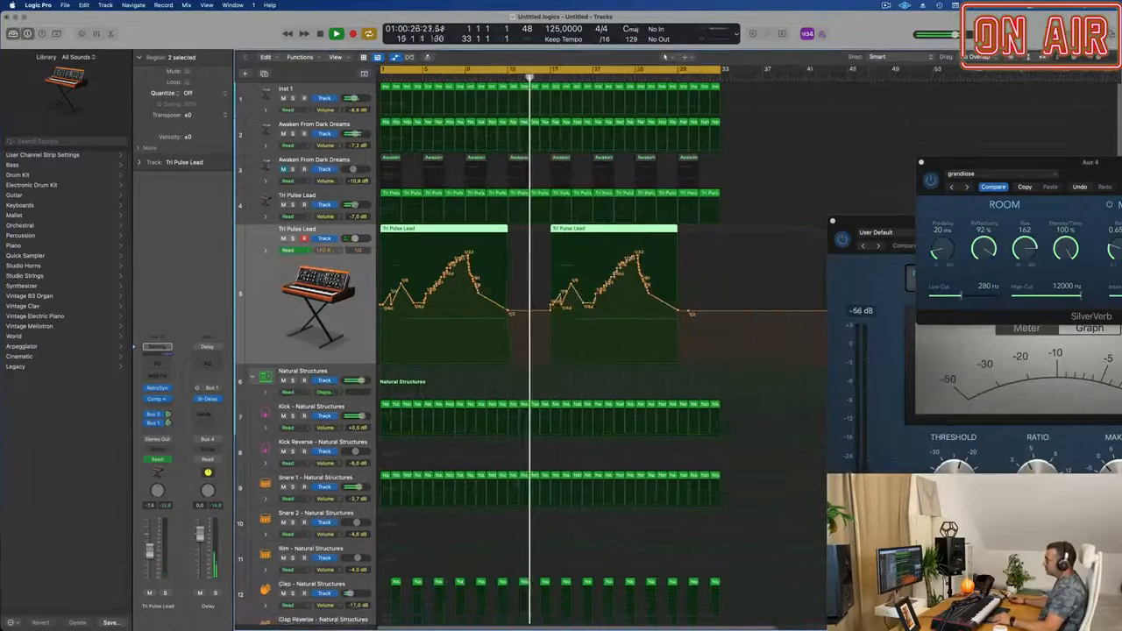
pyautogui.press('Return')
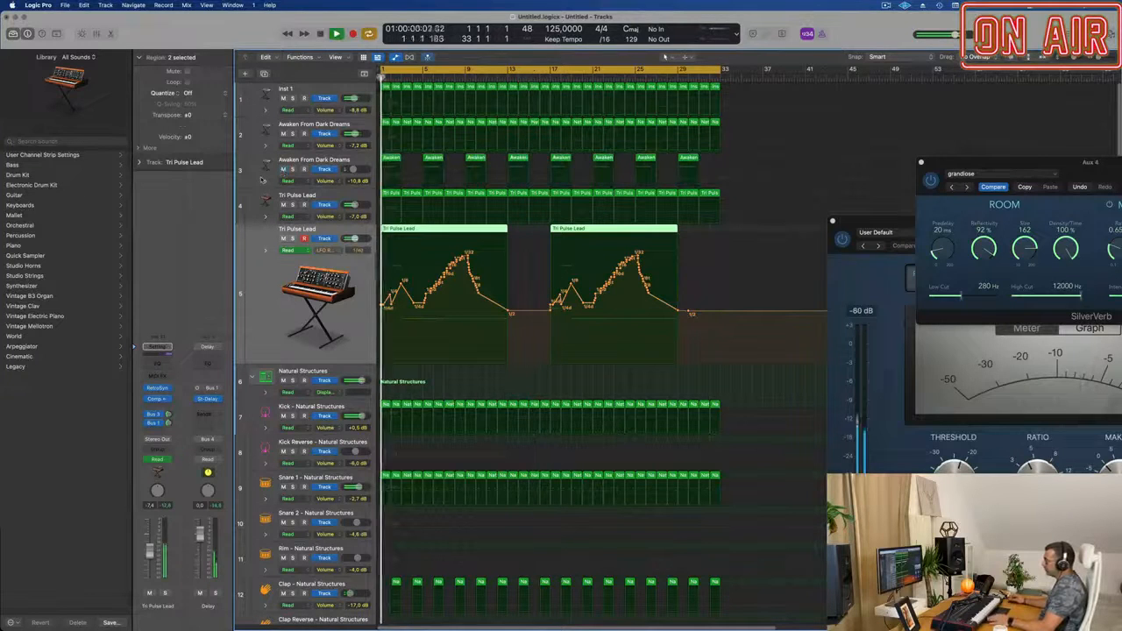
pyautogui.click(283, 239)
pyautogui.press('Return')
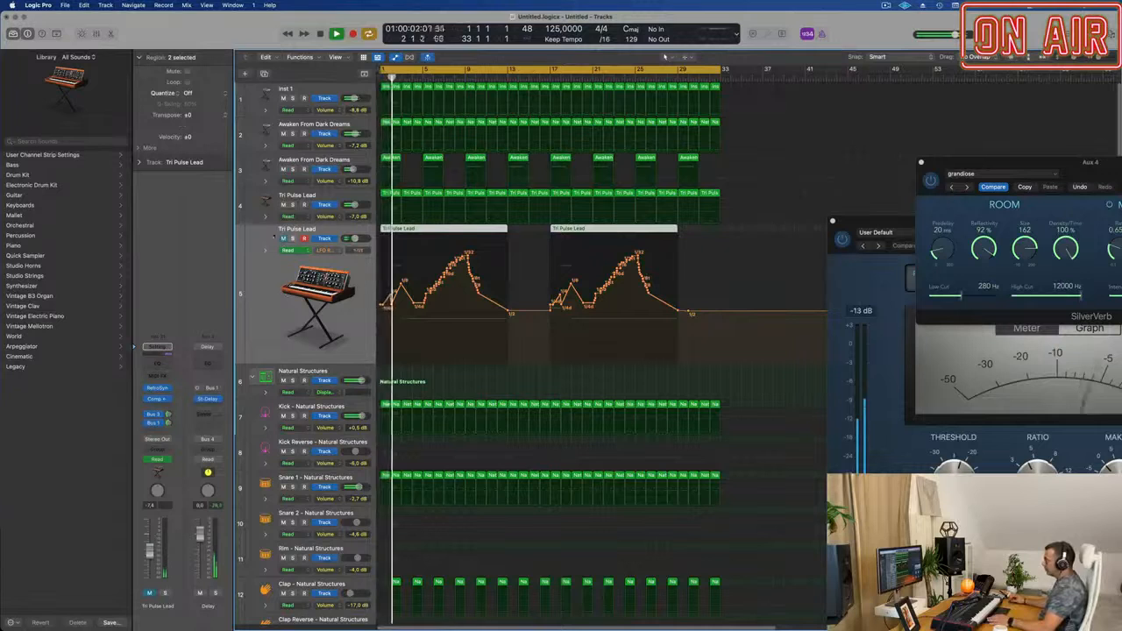
pyautogui.click(283, 238)
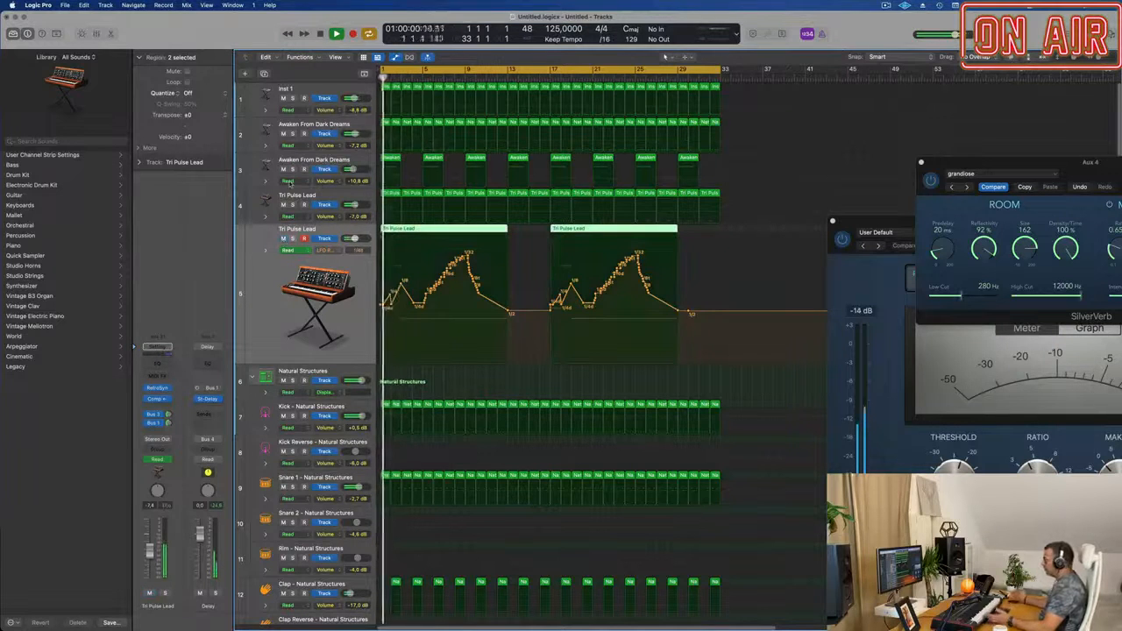
# Shrink the tracks, mute both Tri Pulse Lead tracks, and play from the start with Inst 1 selected.
pyautogui.click(276, 161)
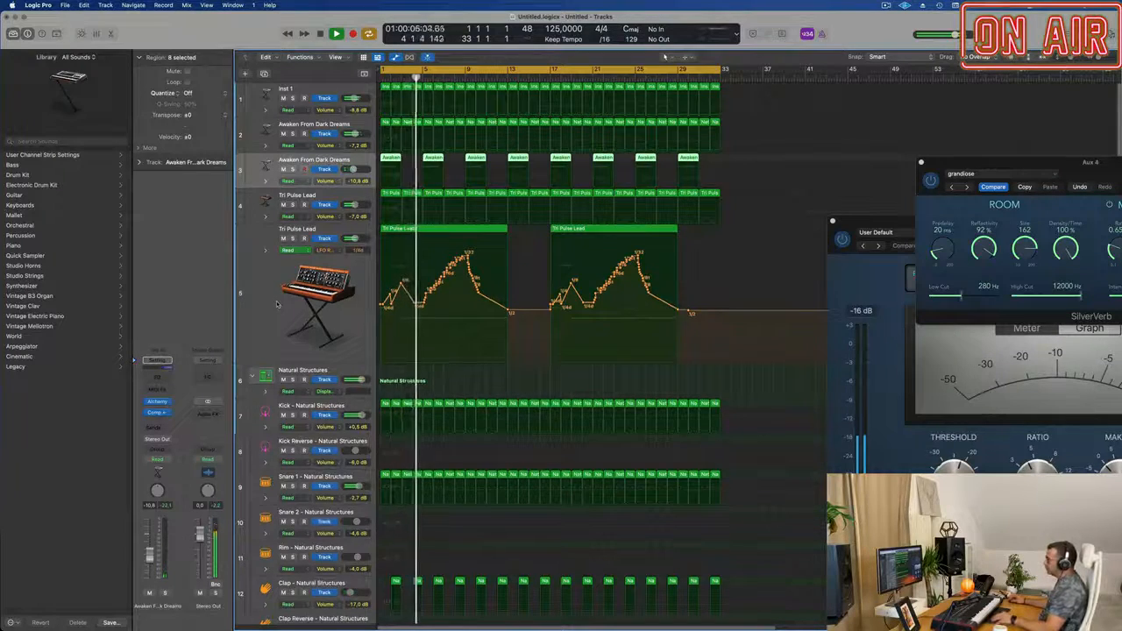
pyautogui.press('super+Up')
pyautogui.press('super+Up')
pyautogui.press('super+Up')
pyautogui.press('super+Up')
pyautogui.press('super+Up')
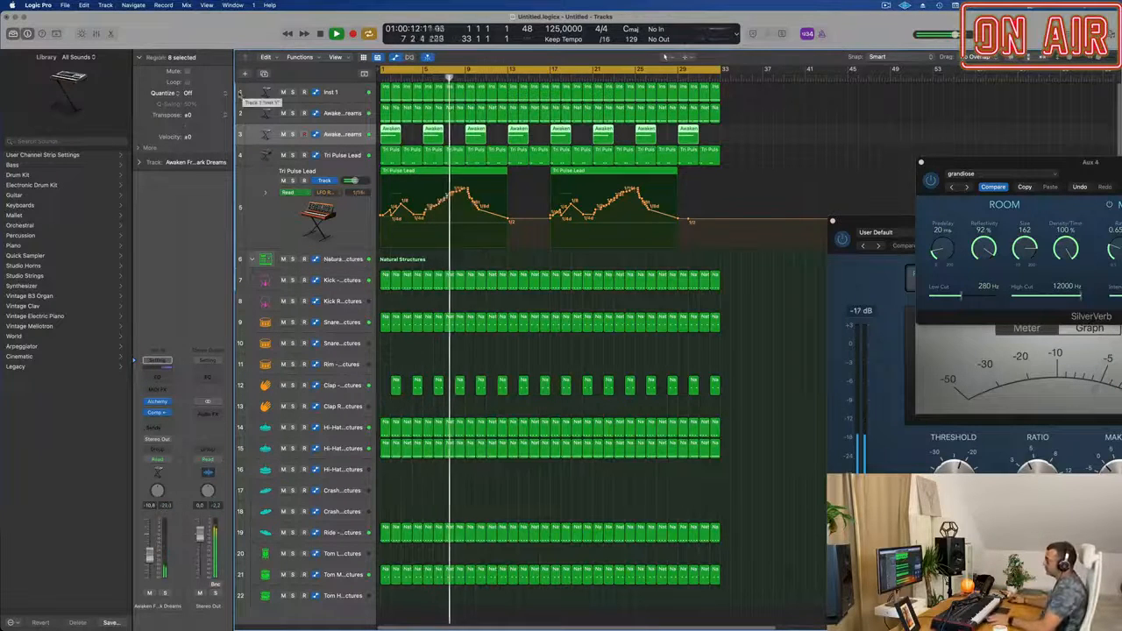
pyautogui.click(343, 114)
pyautogui.click(348, 94)
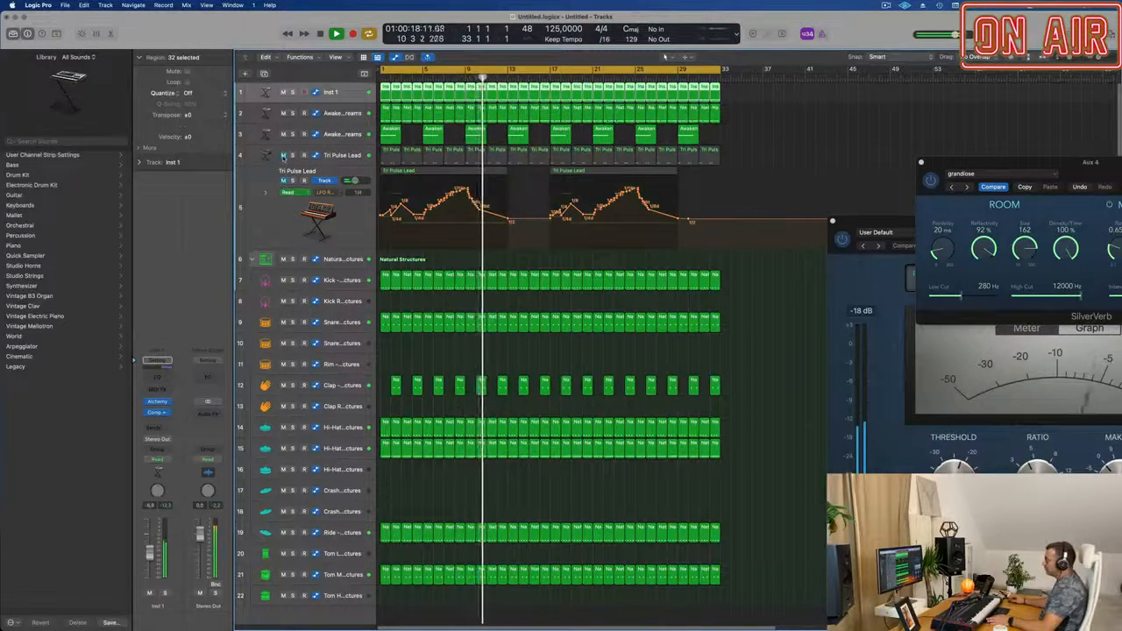
pyautogui.press('Return')
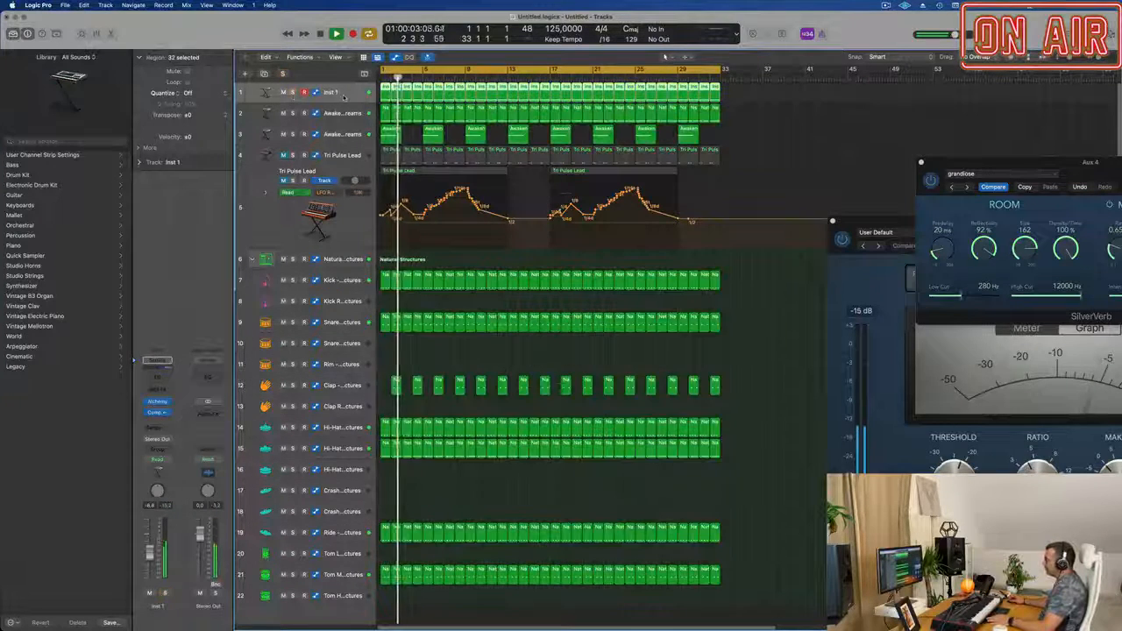
# Add a Channel EQ to Inst 1 with a low cut at 121 Hz, 12 dB/Oct and Q 0.98.
pyautogui.click(158, 360)
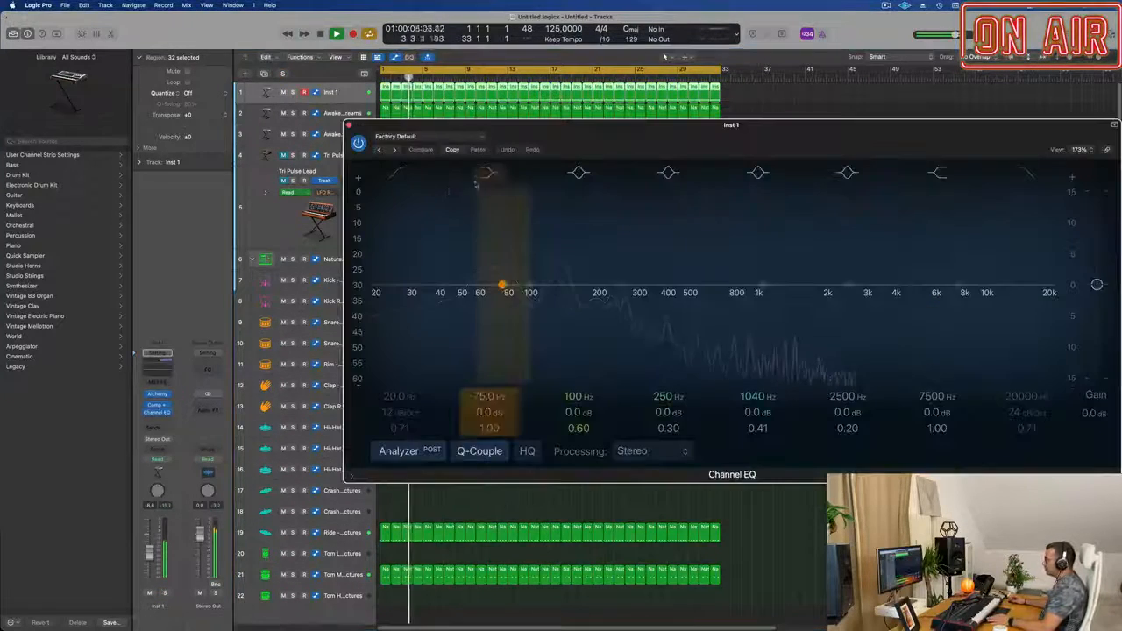
pyautogui.click(404, 172)
pyautogui.moveTo(404, 210); pyautogui.dragTo(529, 213)
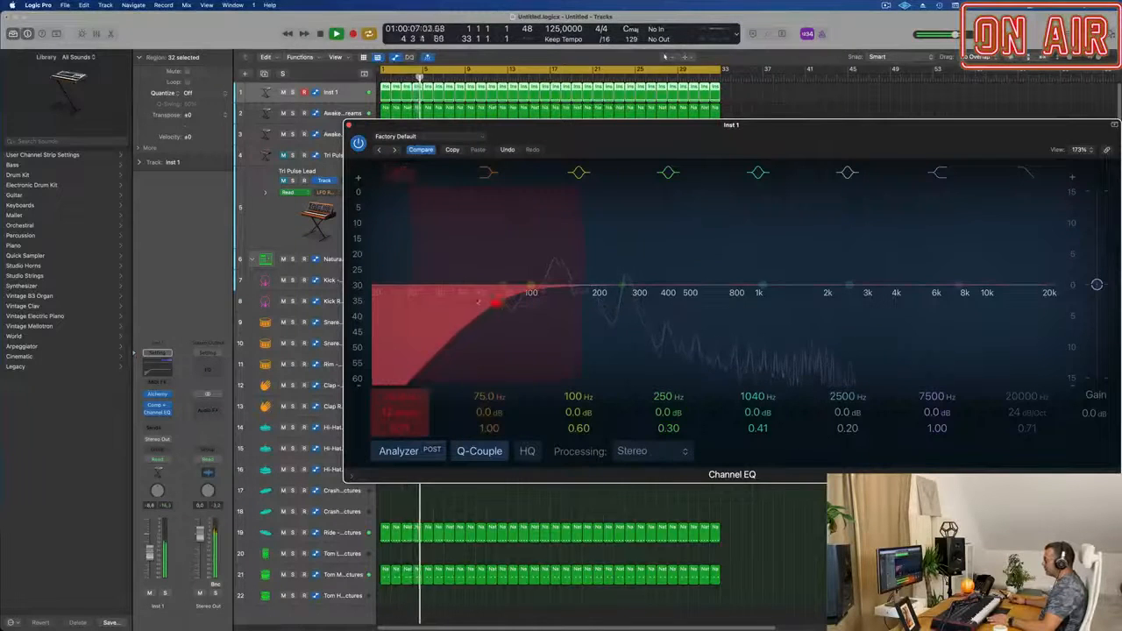
pyautogui.moveTo(507, 300); pyautogui.dragTo(554, 295)
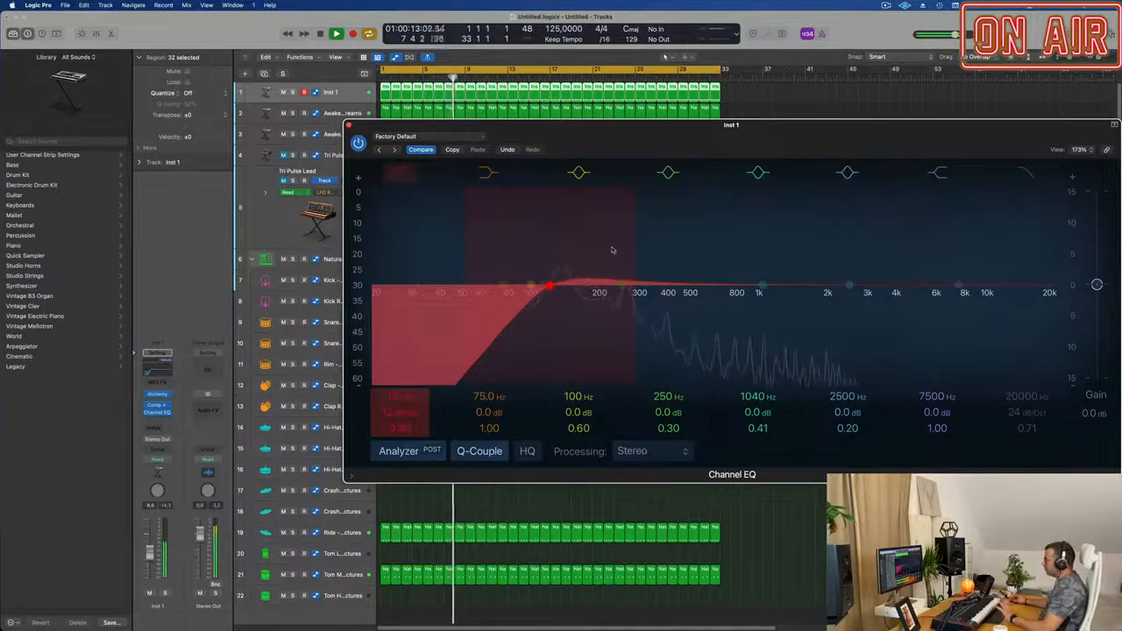
pyautogui.moveTo(659, 131); pyautogui.dragTo(623, 212)
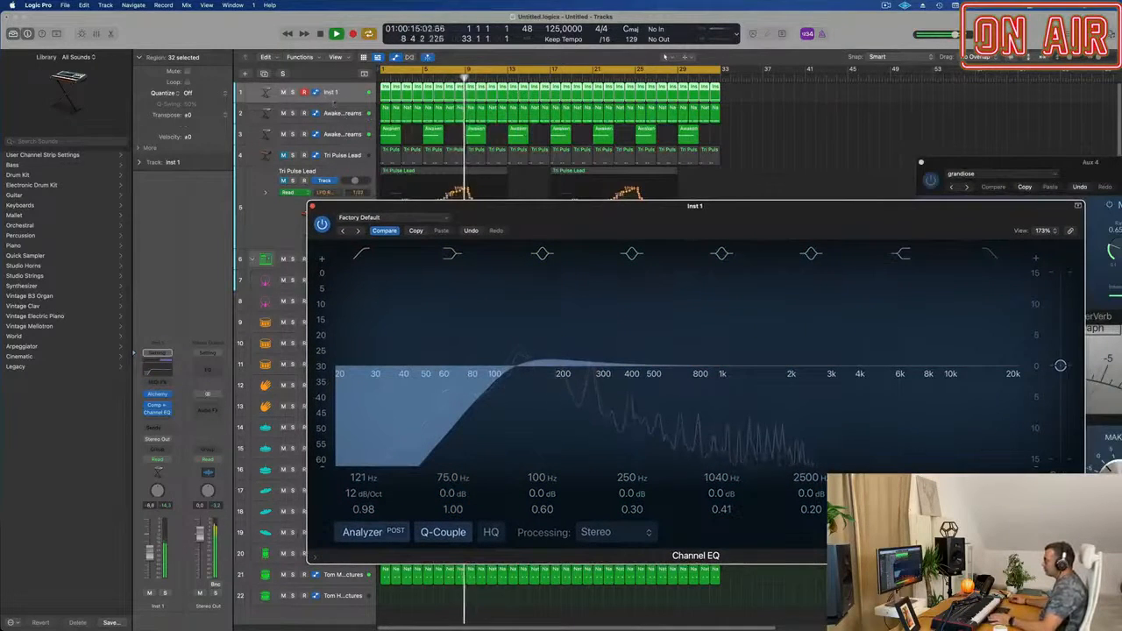
# Enlarge the track height, open Inst 1's Alchemy synth and set the track's automation mode to Touch.
pyautogui.moveTo(347, 102); pyautogui.dragTo(347, 114)
pyautogui.press('super+Down')
pyautogui.press('super+Down')
pyautogui.press('super+Down')
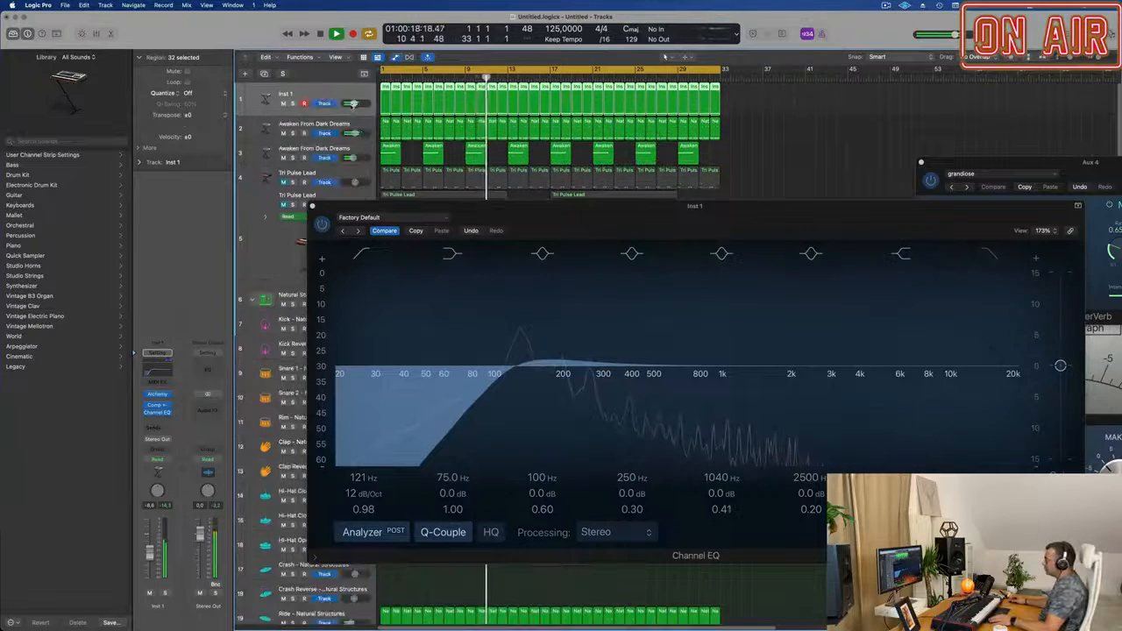
pyautogui.click(328, 127)
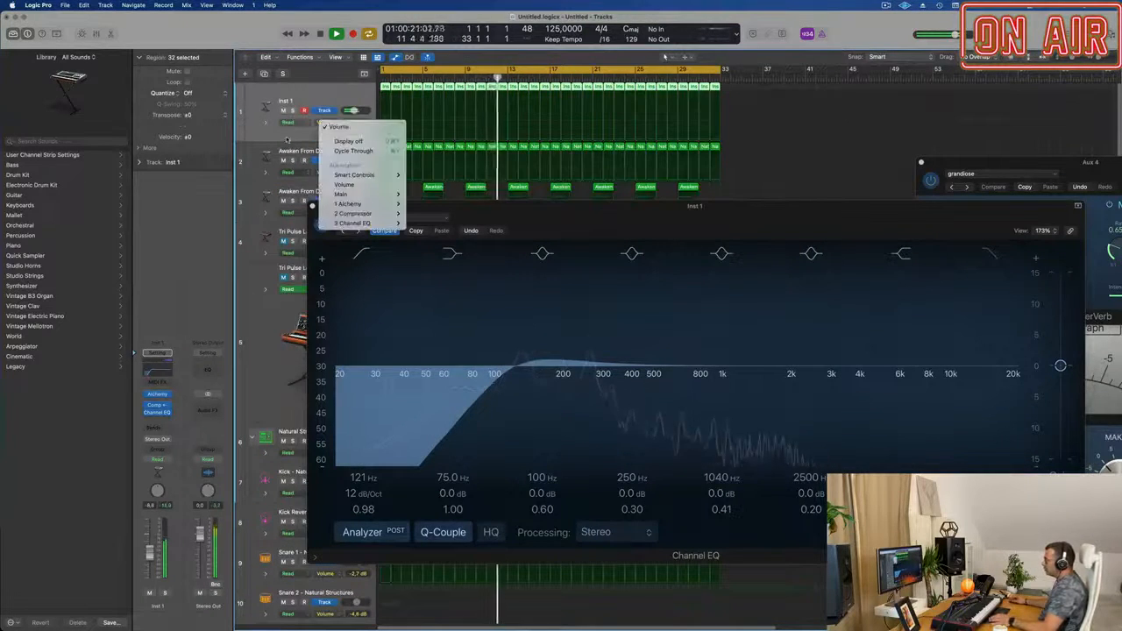
pyautogui.click(328, 127)
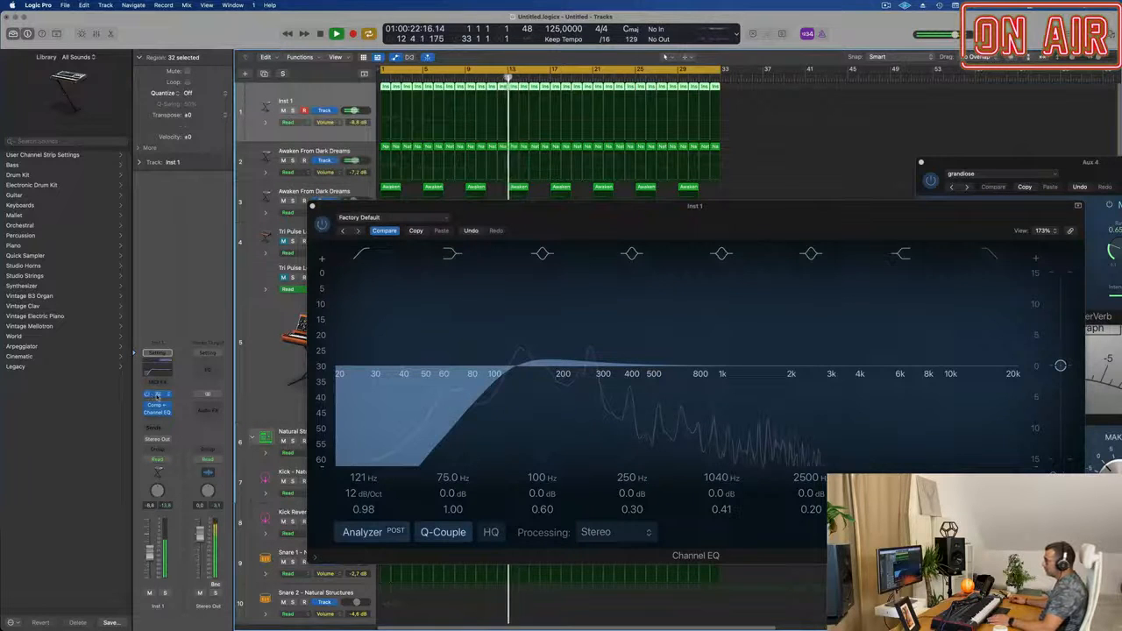
pyautogui.click(157, 395)
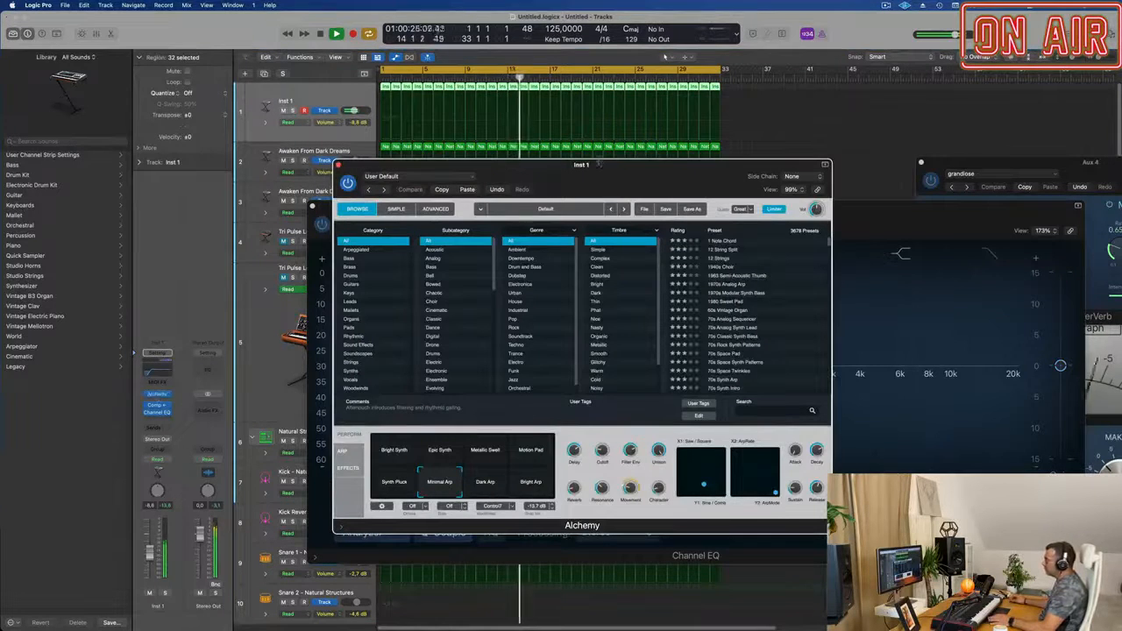
pyautogui.click(162, 461)
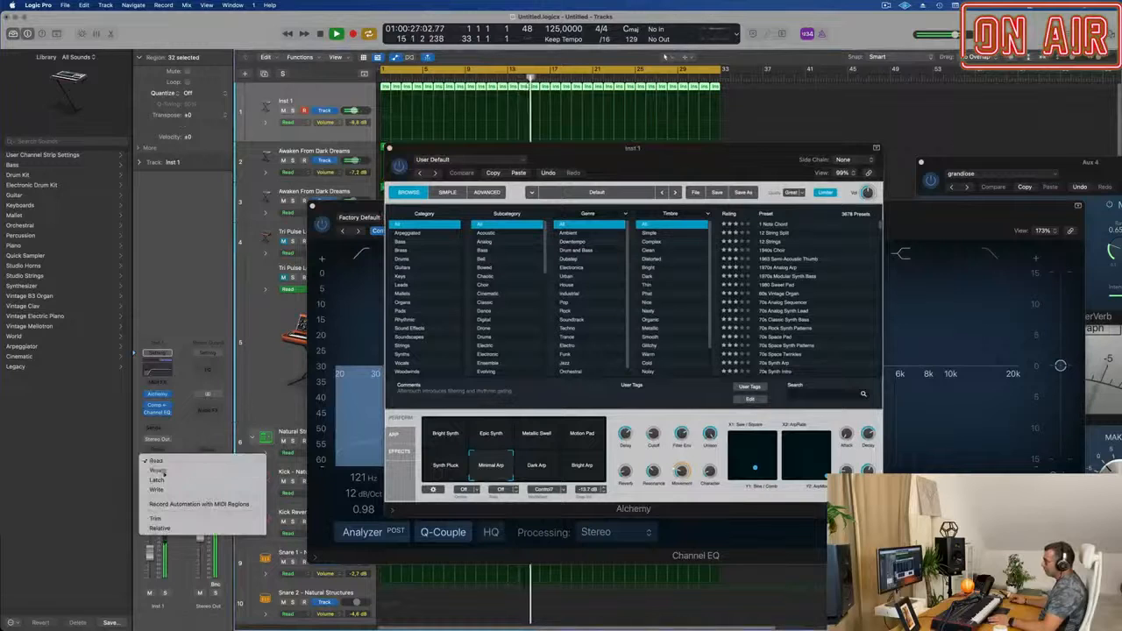
pyautogui.click(162, 471)
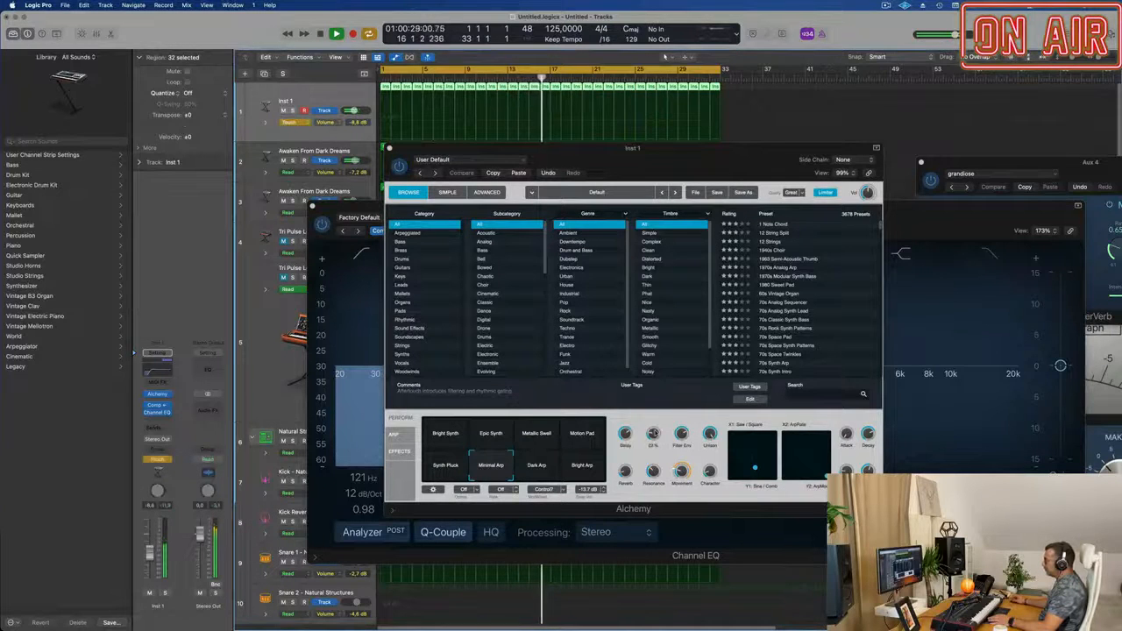
# Automate the Alchemy cutoff on Inst 1, rising from 23% at bar 1 to about 42% at bar 5 and falling to 23% at bar 9.
pyautogui.moveTo(654, 433); pyautogui.dragTo(654, 432)
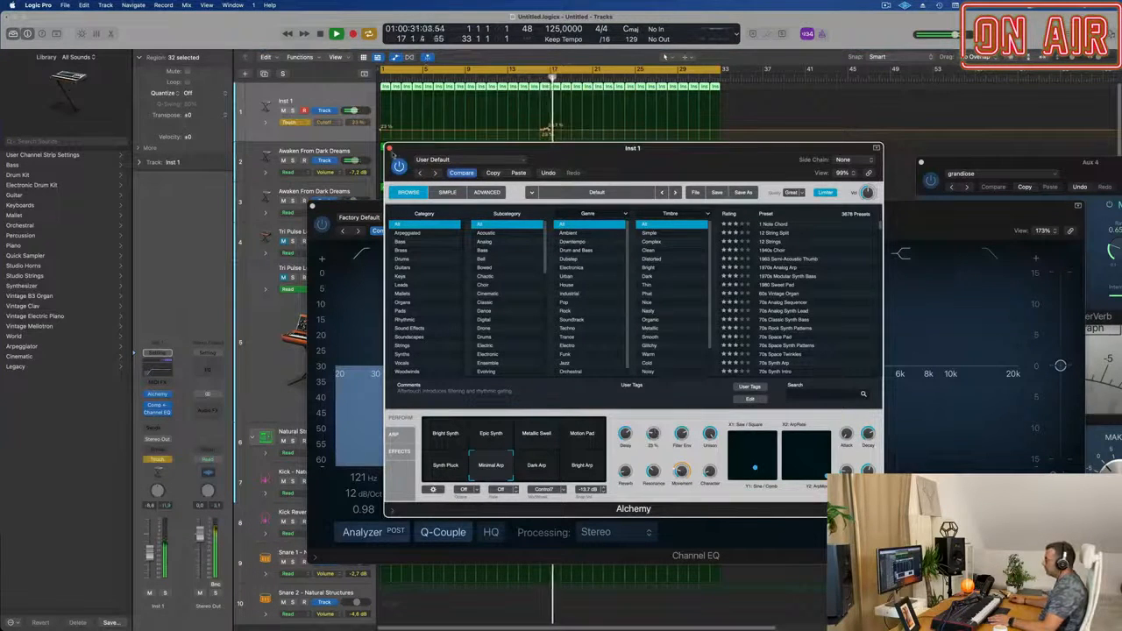
pyautogui.click(390, 147)
pyautogui.moveTo(543, 131); pyautogui.dragTo(384, 131)
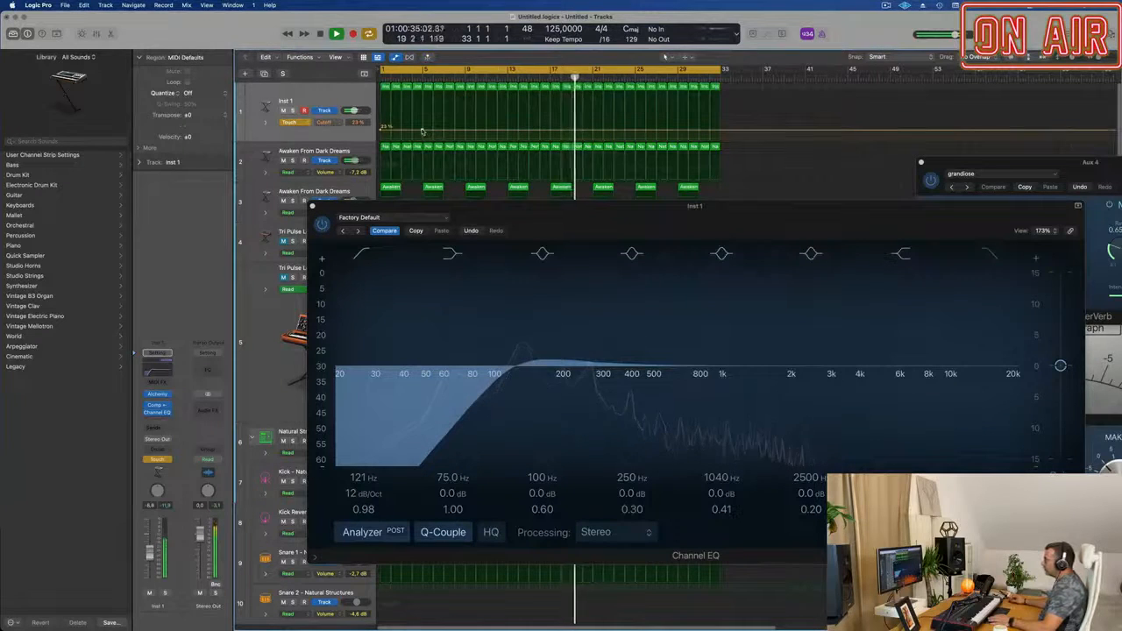
pyautogui.press('Return')
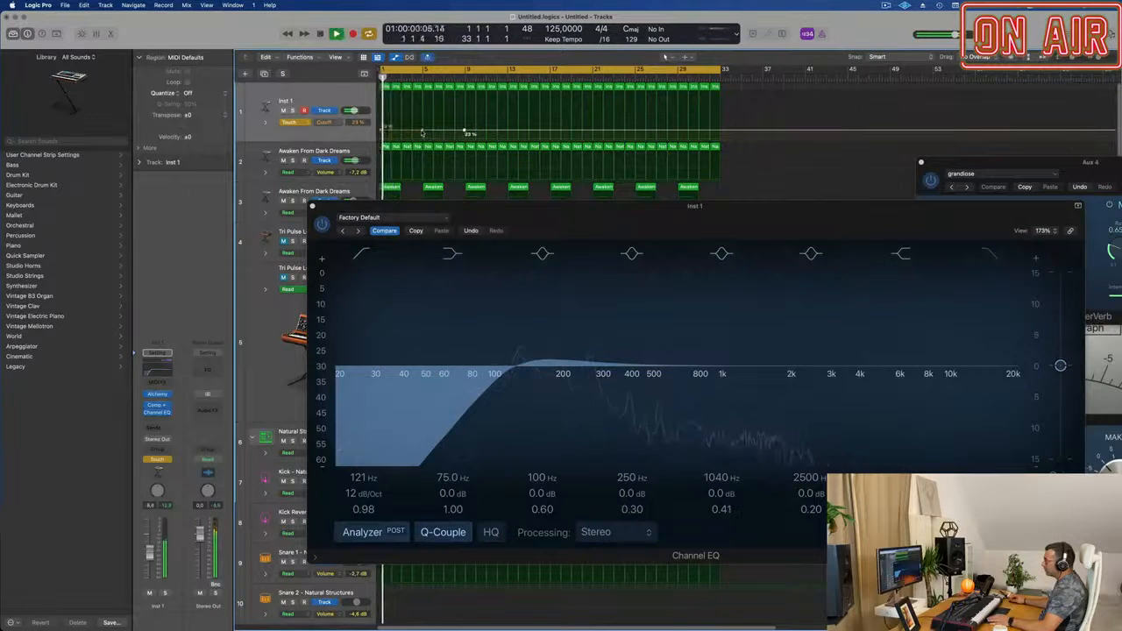
pyautogui.moveTo(421, 130); pyautogui.dragTo(422, 119)
# Set Inst 1's automation mode to Read and close its Channel EQ window.
pyautogui.click(267, 122)
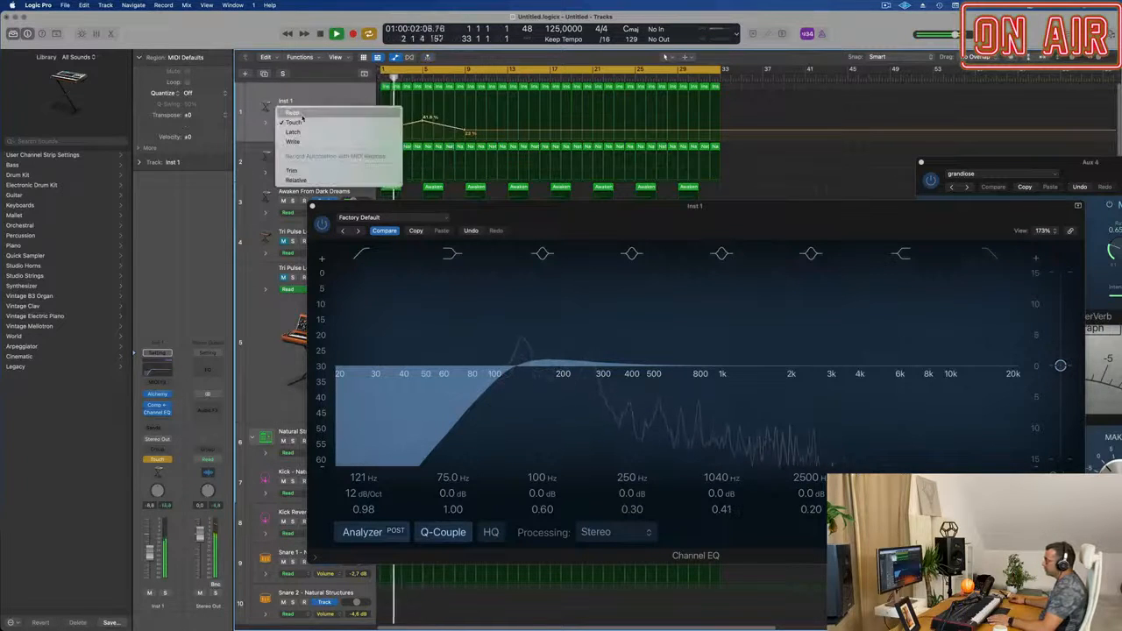
pyautogui.click(289, 113)
pyautogui.moveTo(313, 209); pyautogui.dragTo(383, 213)
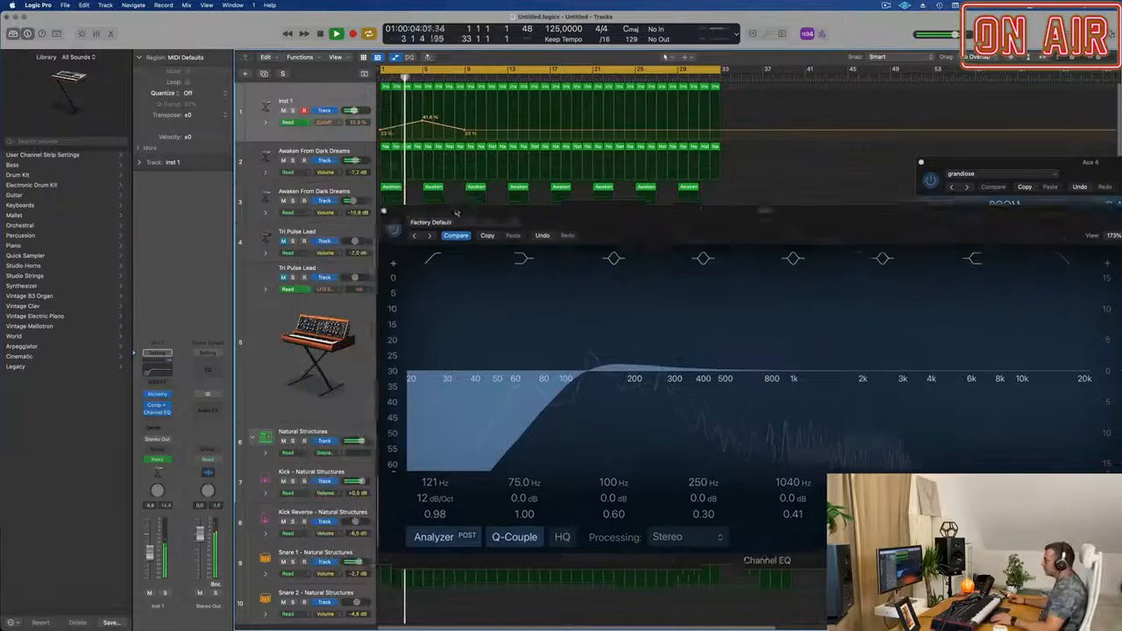
pyautogui.click(383, 213)
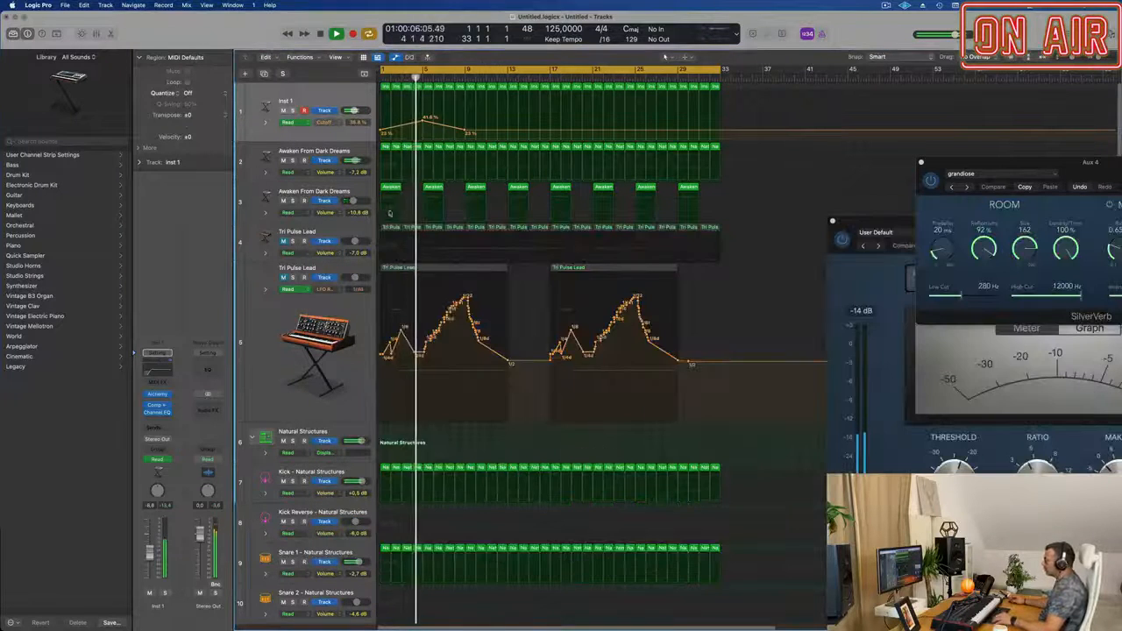
# Open the first Awaken From Dark Dreams track's Alchemy synth and listen to the track briefly soloed against the full mix.
pyautogui.scroll(3, 485, 194)
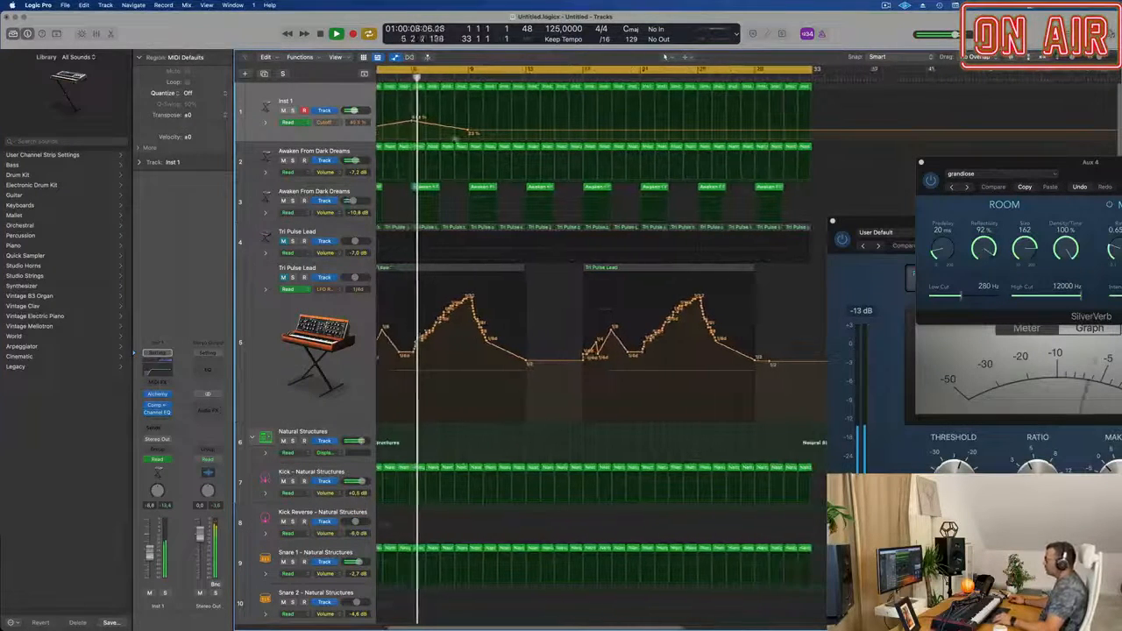
pyautogui.scroll(-1, 576, 346)
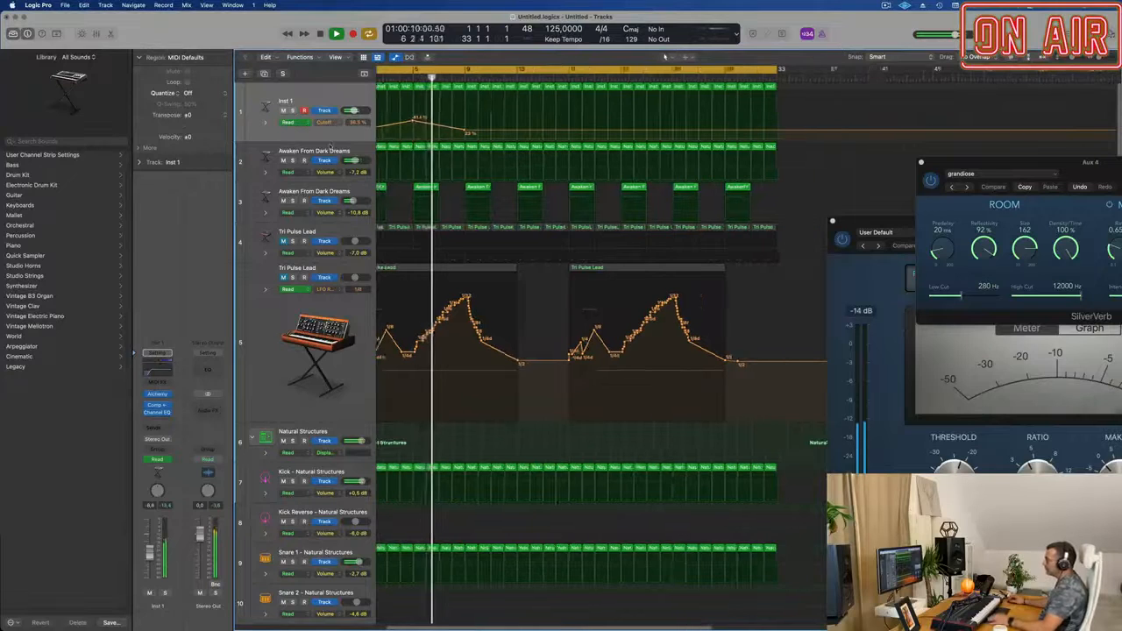
pyautogui.click(349, 151)
pyautogui.scroll(-1, 398, 166)
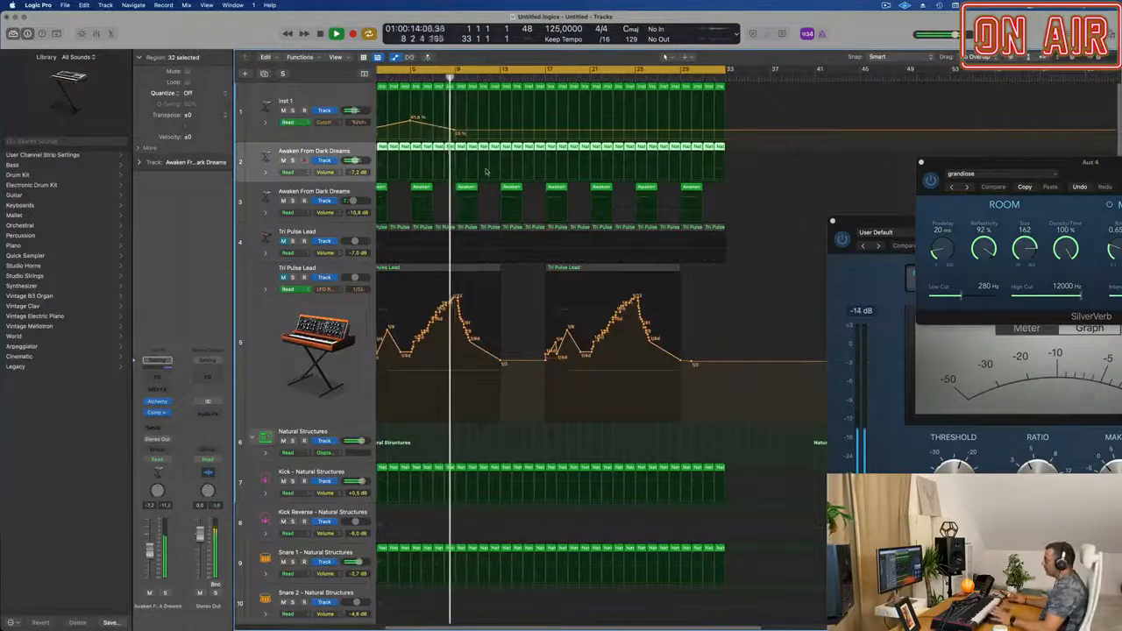
pyautogui.scroll(-1, 551, 249)
pyautogui.hscroll(-3, 551, 249)
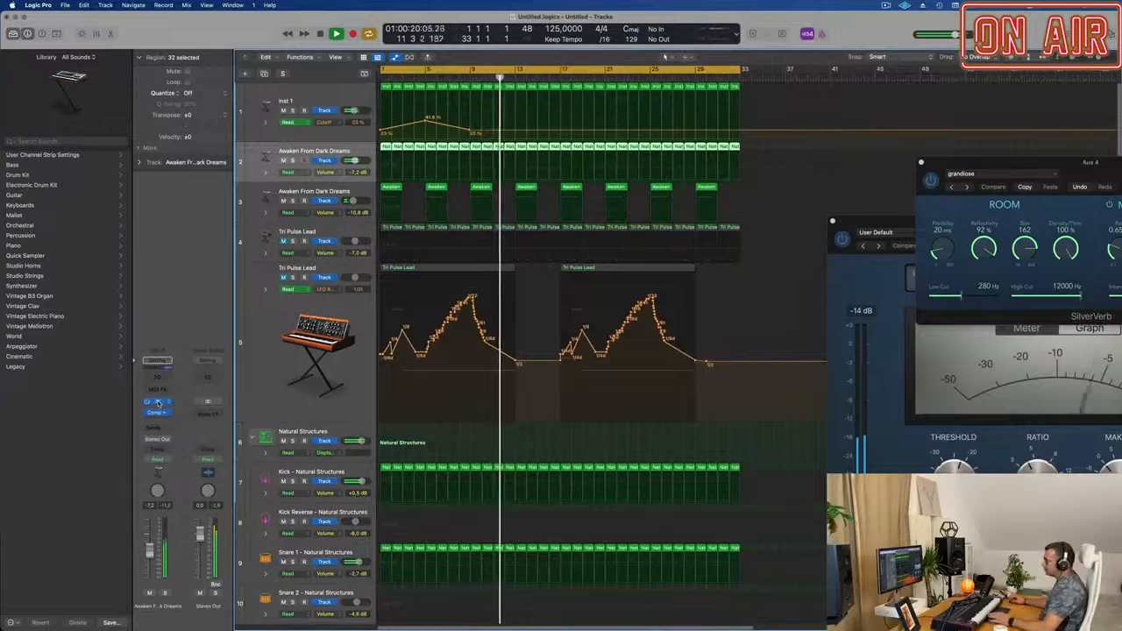
pyautogui.click(266, 156)
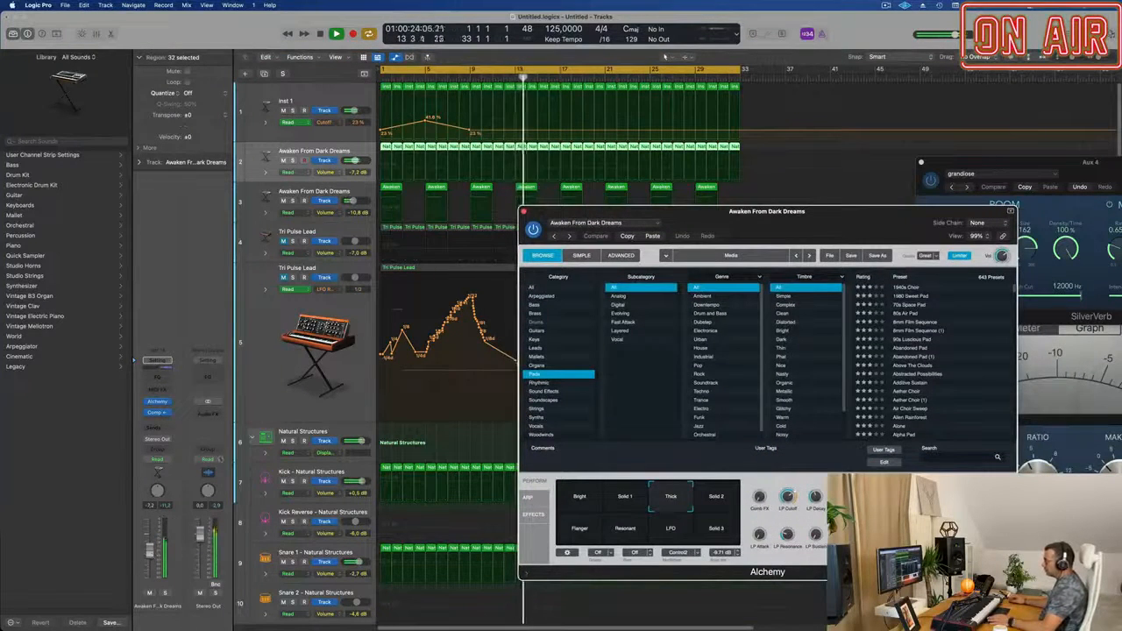
pyautogui.click(293, 160)
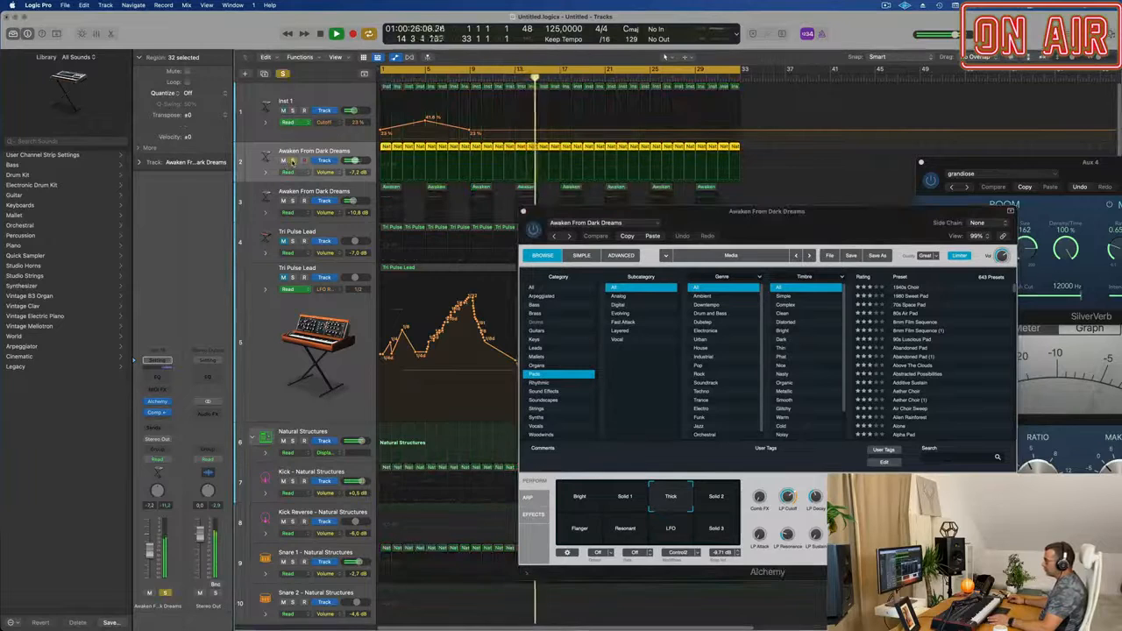
pyautogui.click(293, 160)
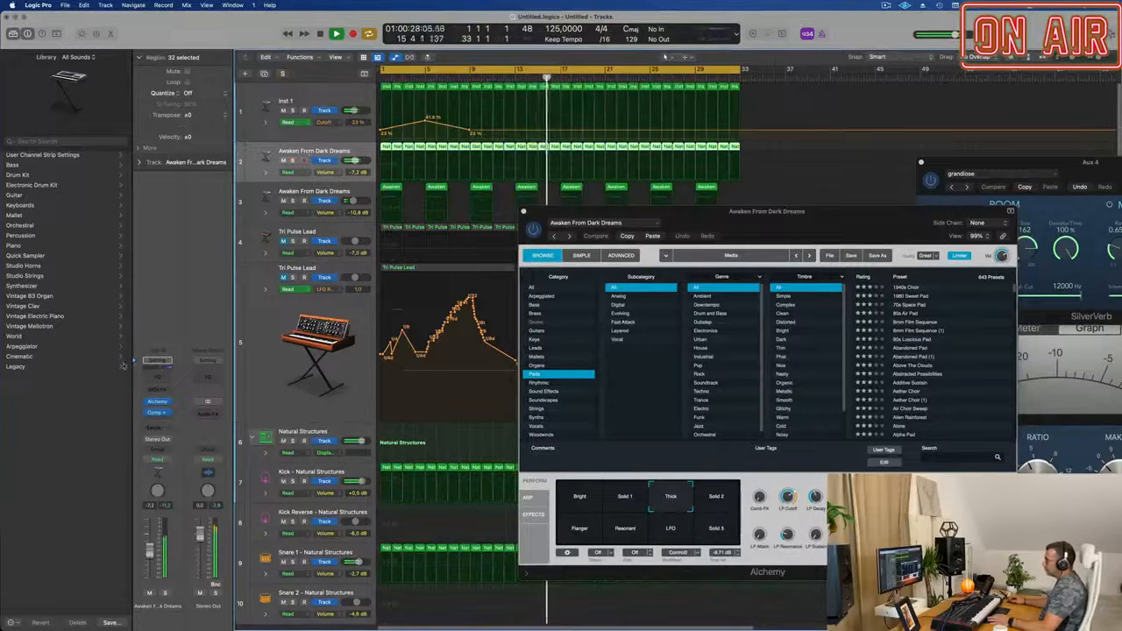
# Add a Channel EQ to the first Awaken From Dark Dreams track and raise its 75 Hz low shelf to +2.7 dB.
pyautogui.click(158, 379)
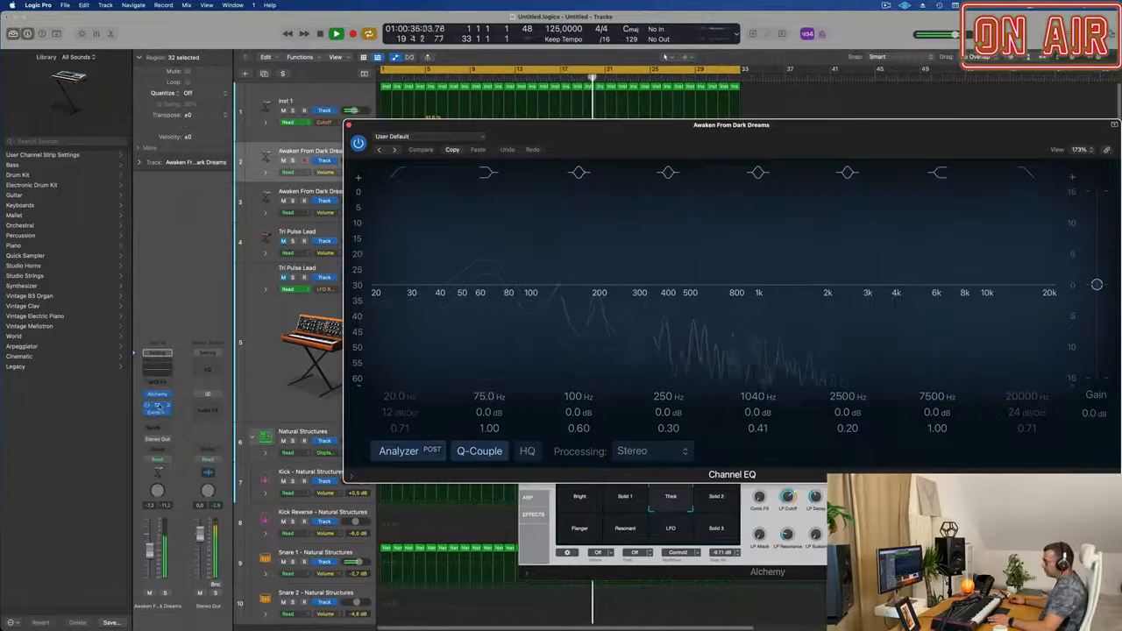
pyautogui.click(156, 406)
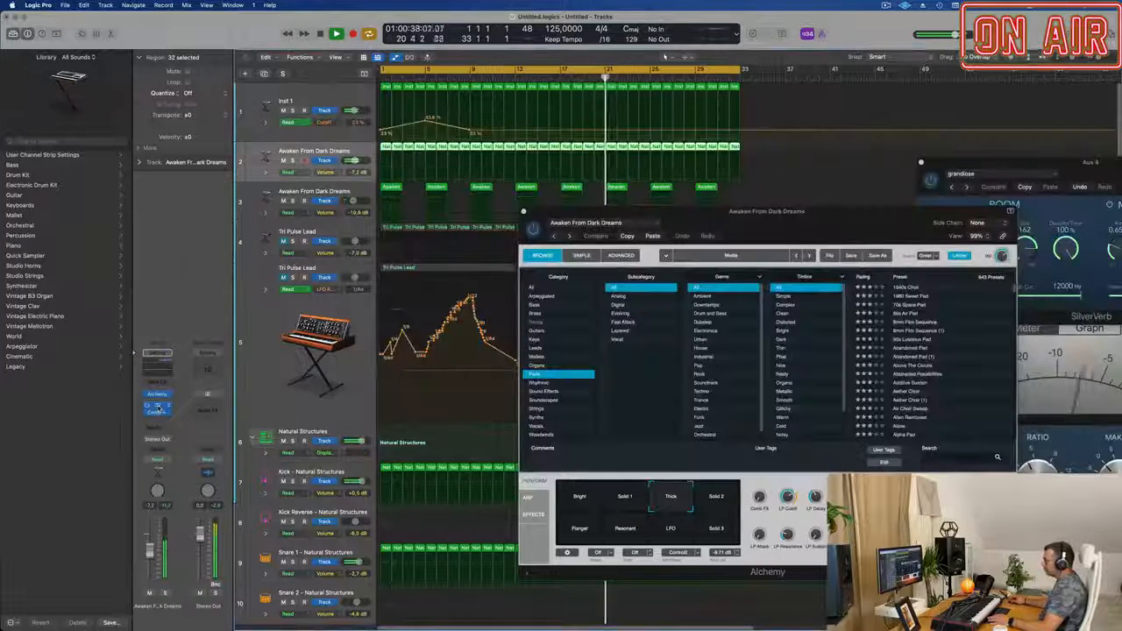
pyautogui.click(156, 406)
pyautogui.moveTo(482, 416); pyautogui.dragTo(482, 399)
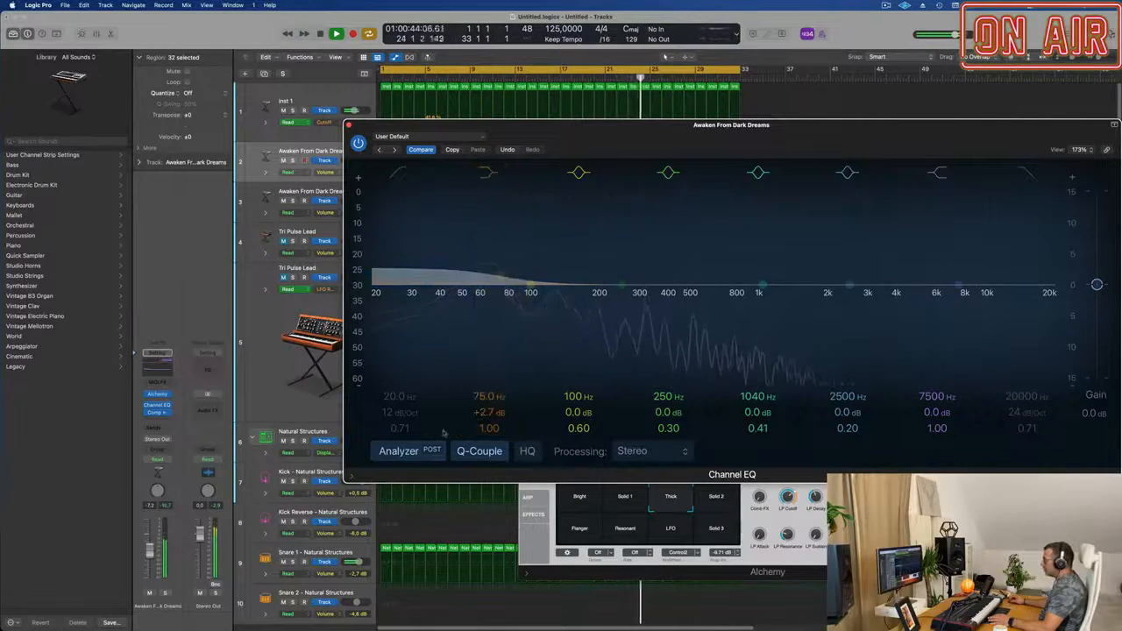
pyautogui.click(349, 126)
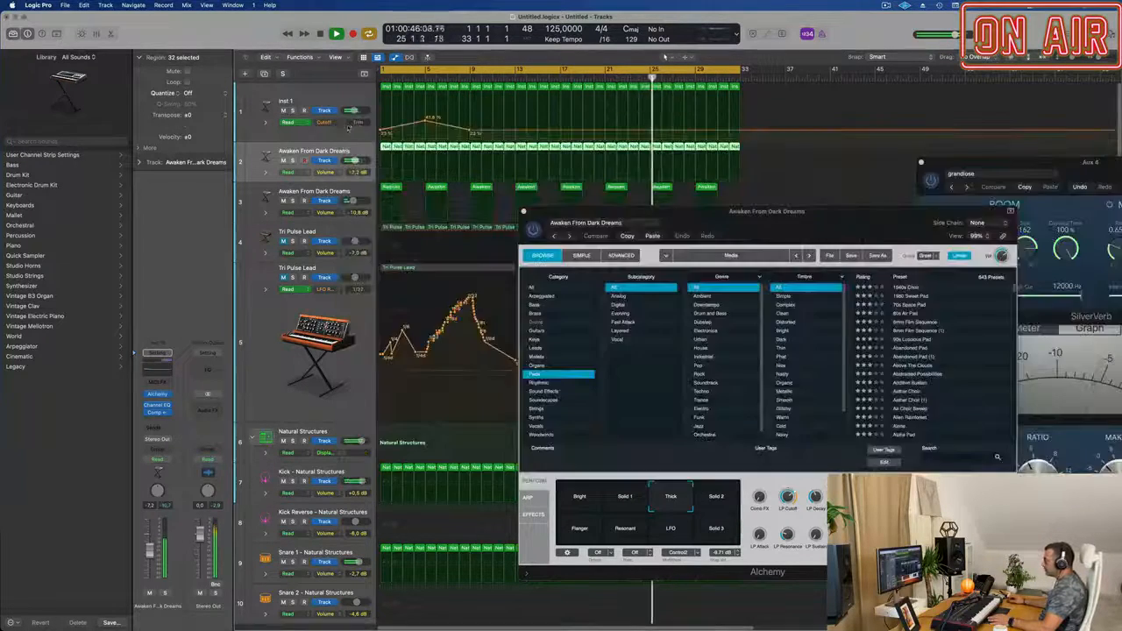
# Show the advanced settings of the first Awaken From Dark Dreams track's Alchemy and adjust source B's coarse tuning.
pyautogui.moveTo(706, 219); pyautogui.dragTo(528, 173)
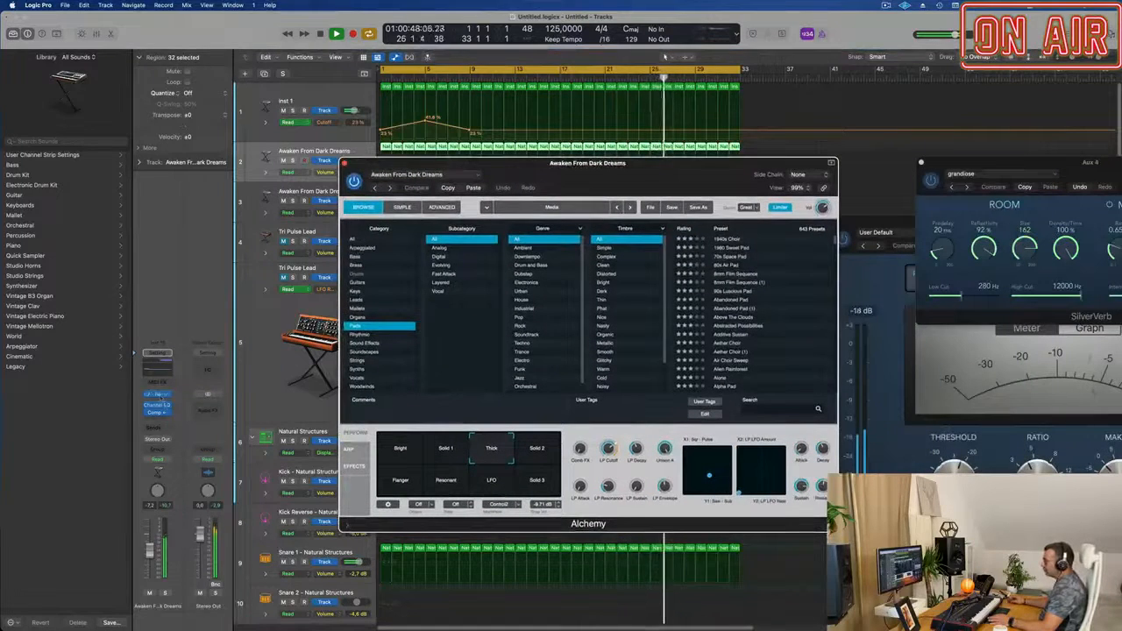
pyautogui.click(158, 396)
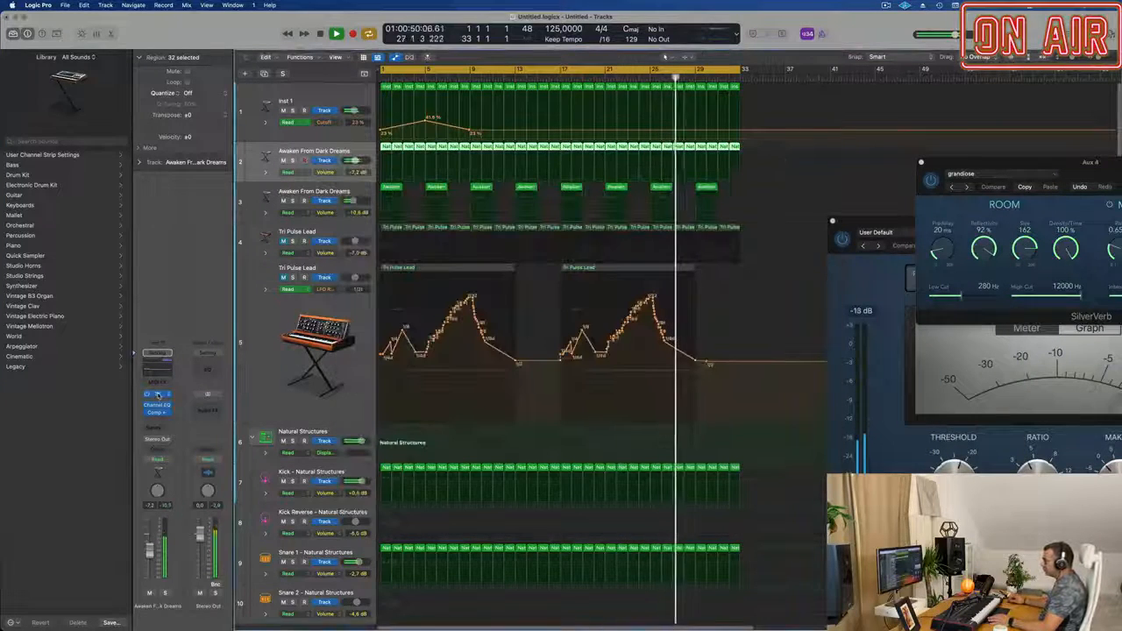
pyautogui.moveTo(558, 189); pyautogui.dragTo(536, 186)
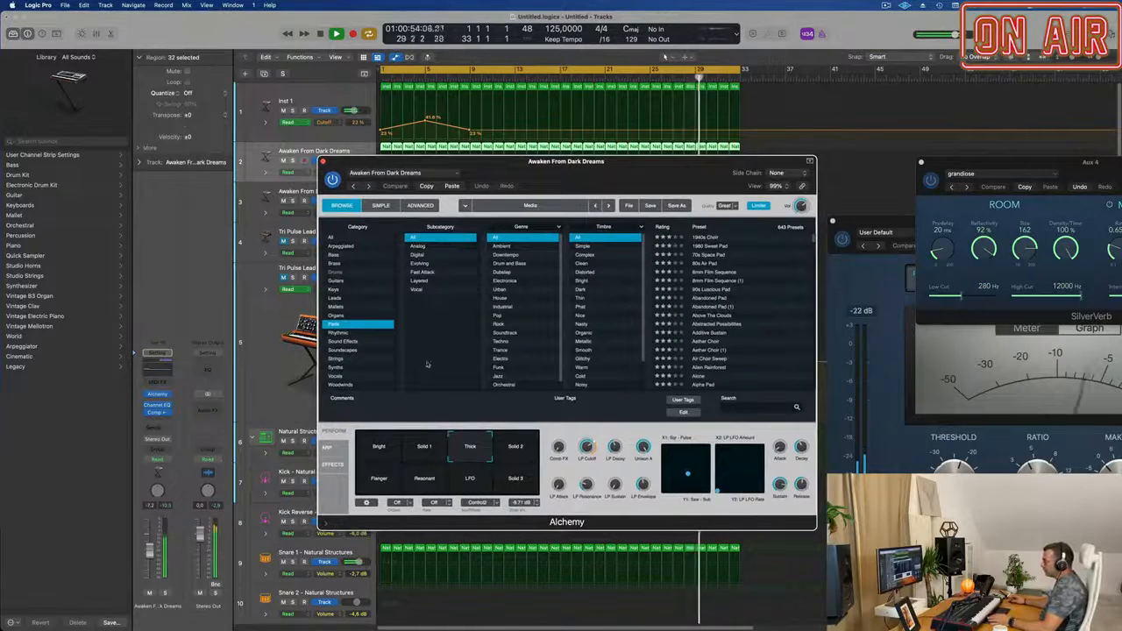
pyautogui.click(381, 206)
pyautogui.click(420, 206)
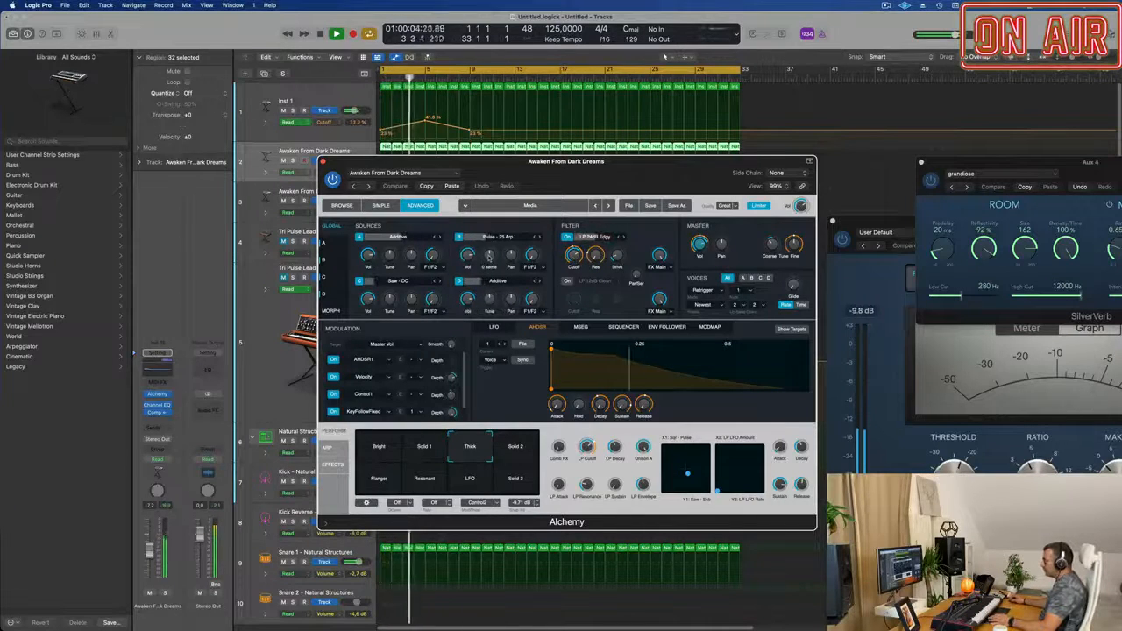
pyautogui.click(489, 255)
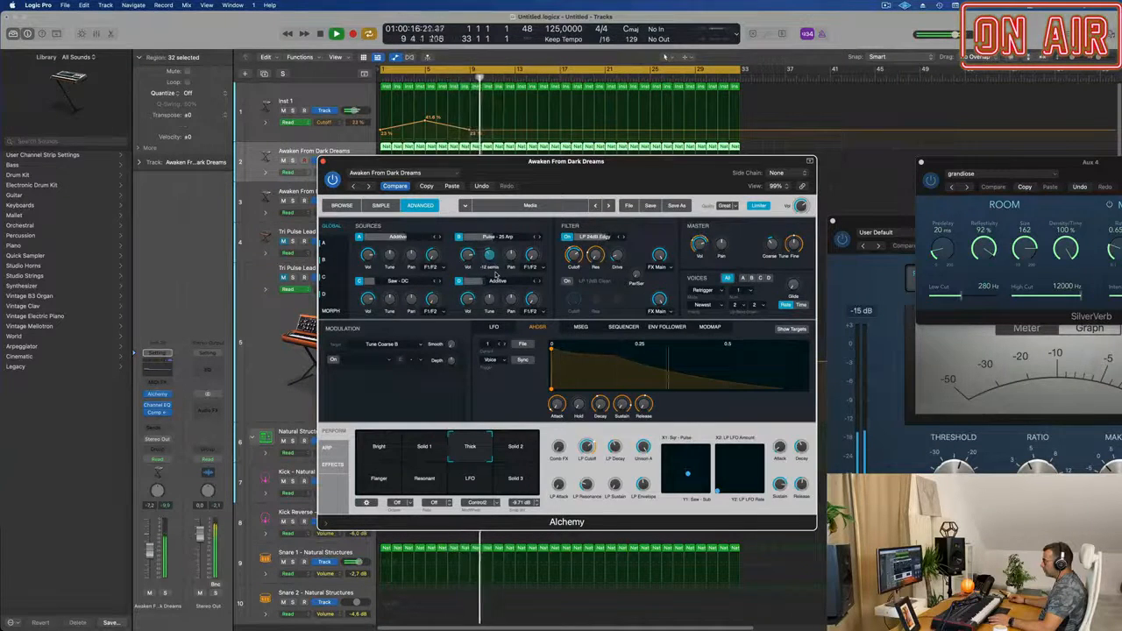
# With the track soloed, adjust source B's pan and the tuning of sources A and C, closing Alchemy and clearing the solo at the end.
pyautogui.click(166, 596)
pyautogui.click(166, 594)
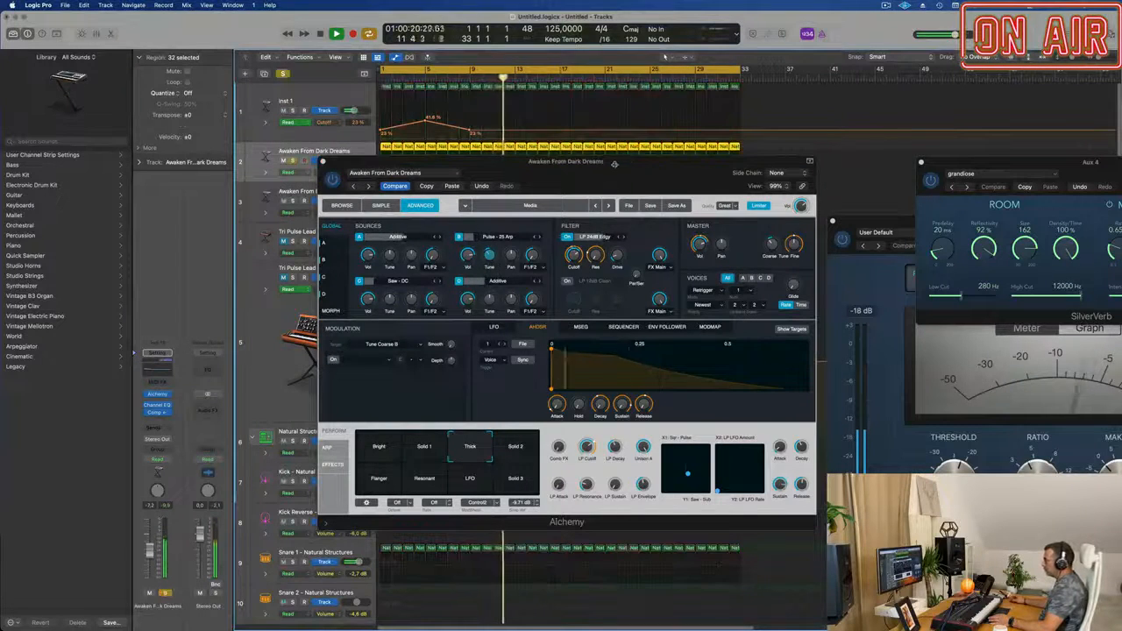
pyautogui.moveTo(613, 163); pyautogui.dragTo(655, 164)
pyautogui.moveTo(530, 254); pyautogui.dragTo(537, 248)
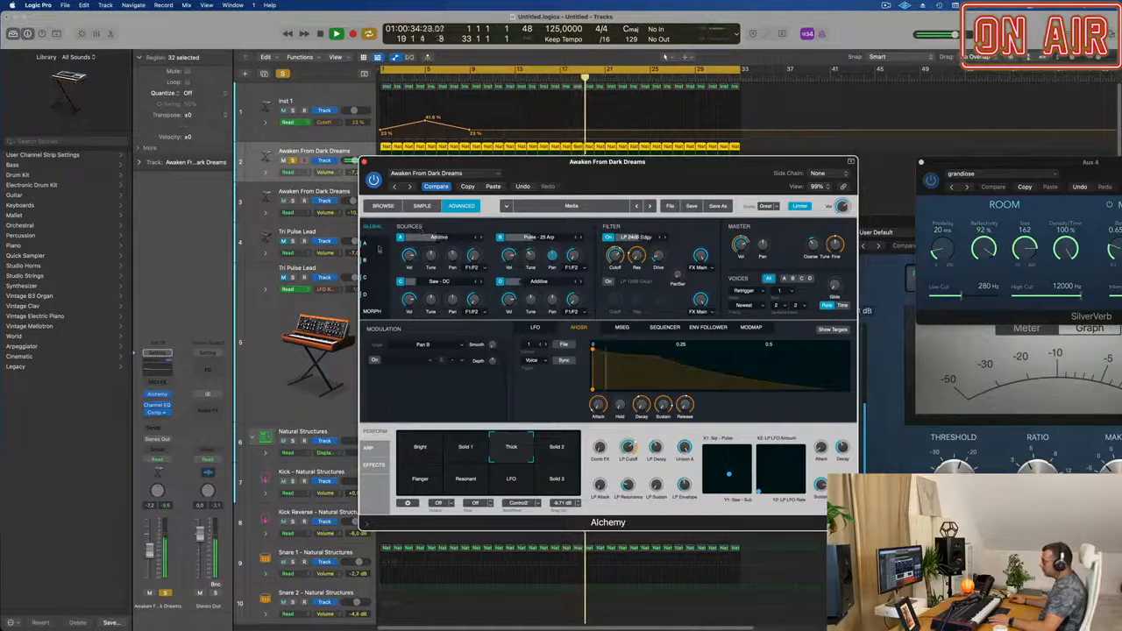
pyautogui.moveTo(430, 256); pyautogui.dragTo(432, 238)
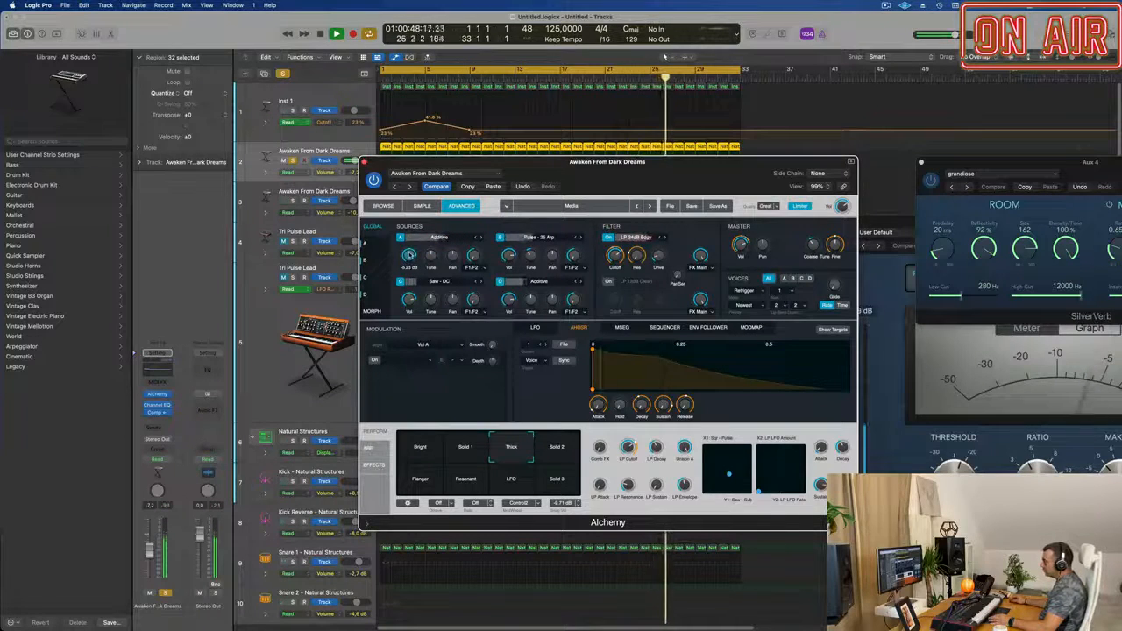
pyautogui.moveTo(431, 299)
pyautogui.mouseDown()
pyautogui.moveTo(433, 285)
pyautogui.moveTo(434, 299)
pyautogui.mouseUp()
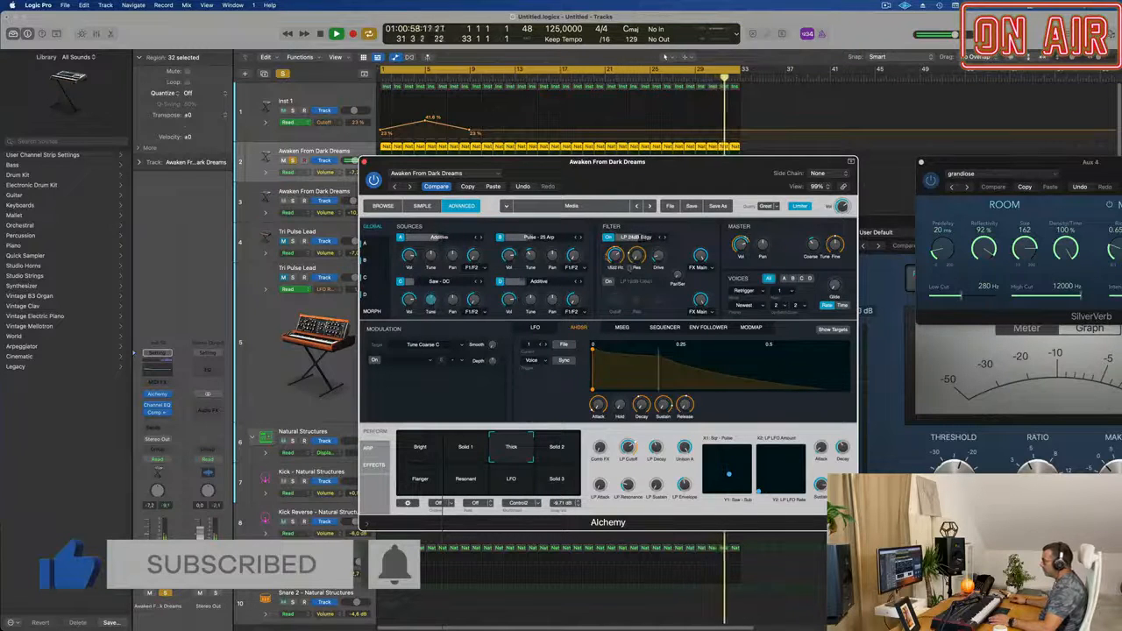
pyautogui.click(364, 163)
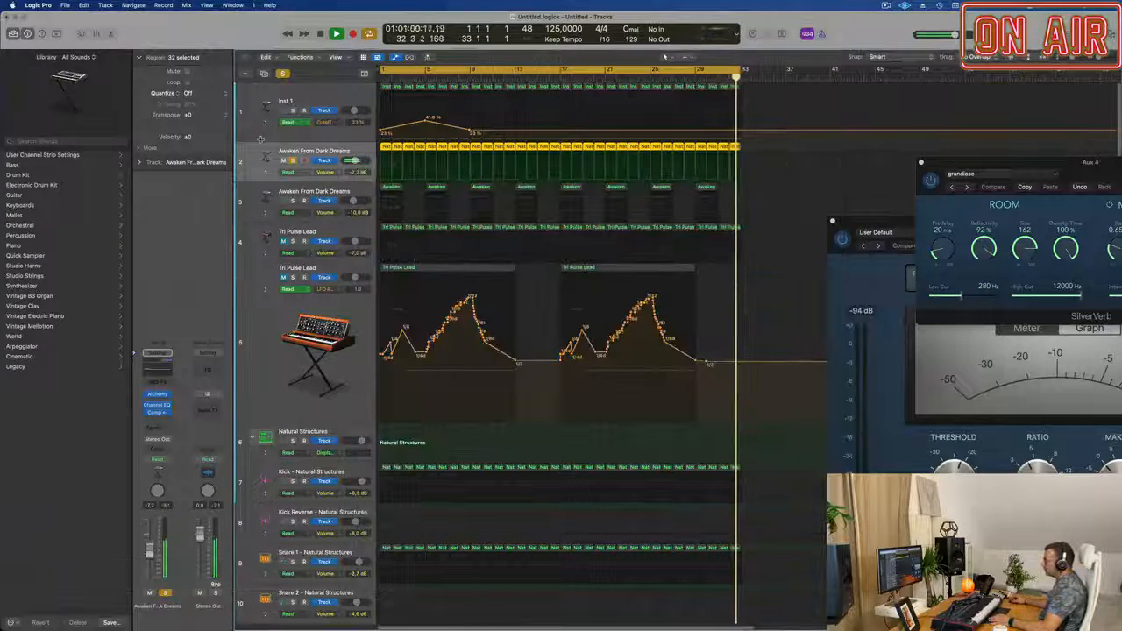
pyautogui.click(281, 76)
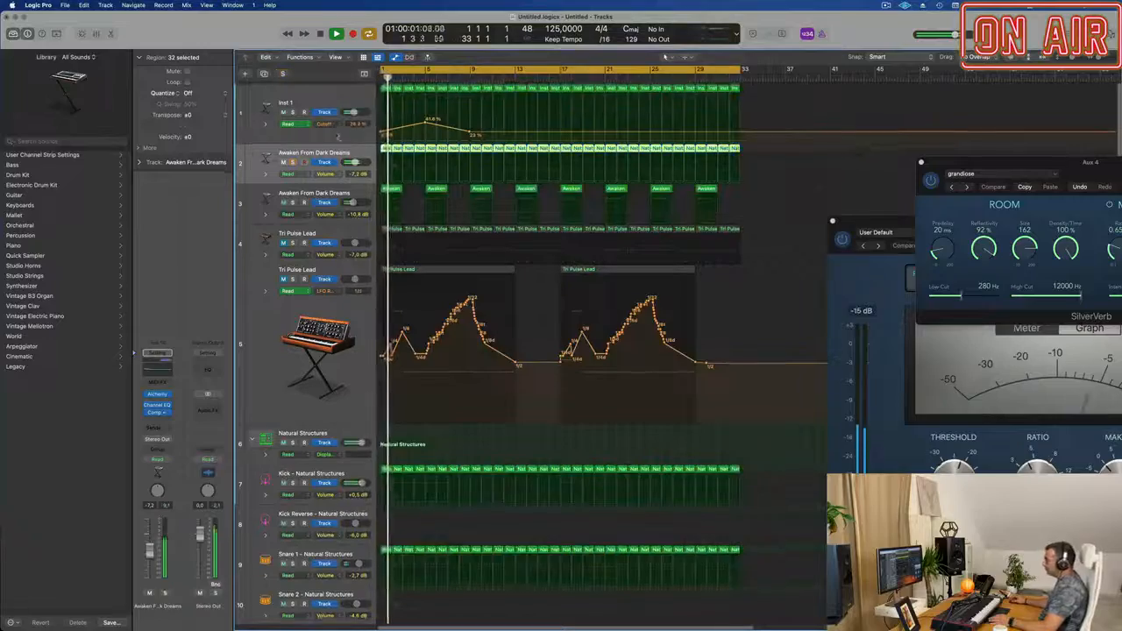